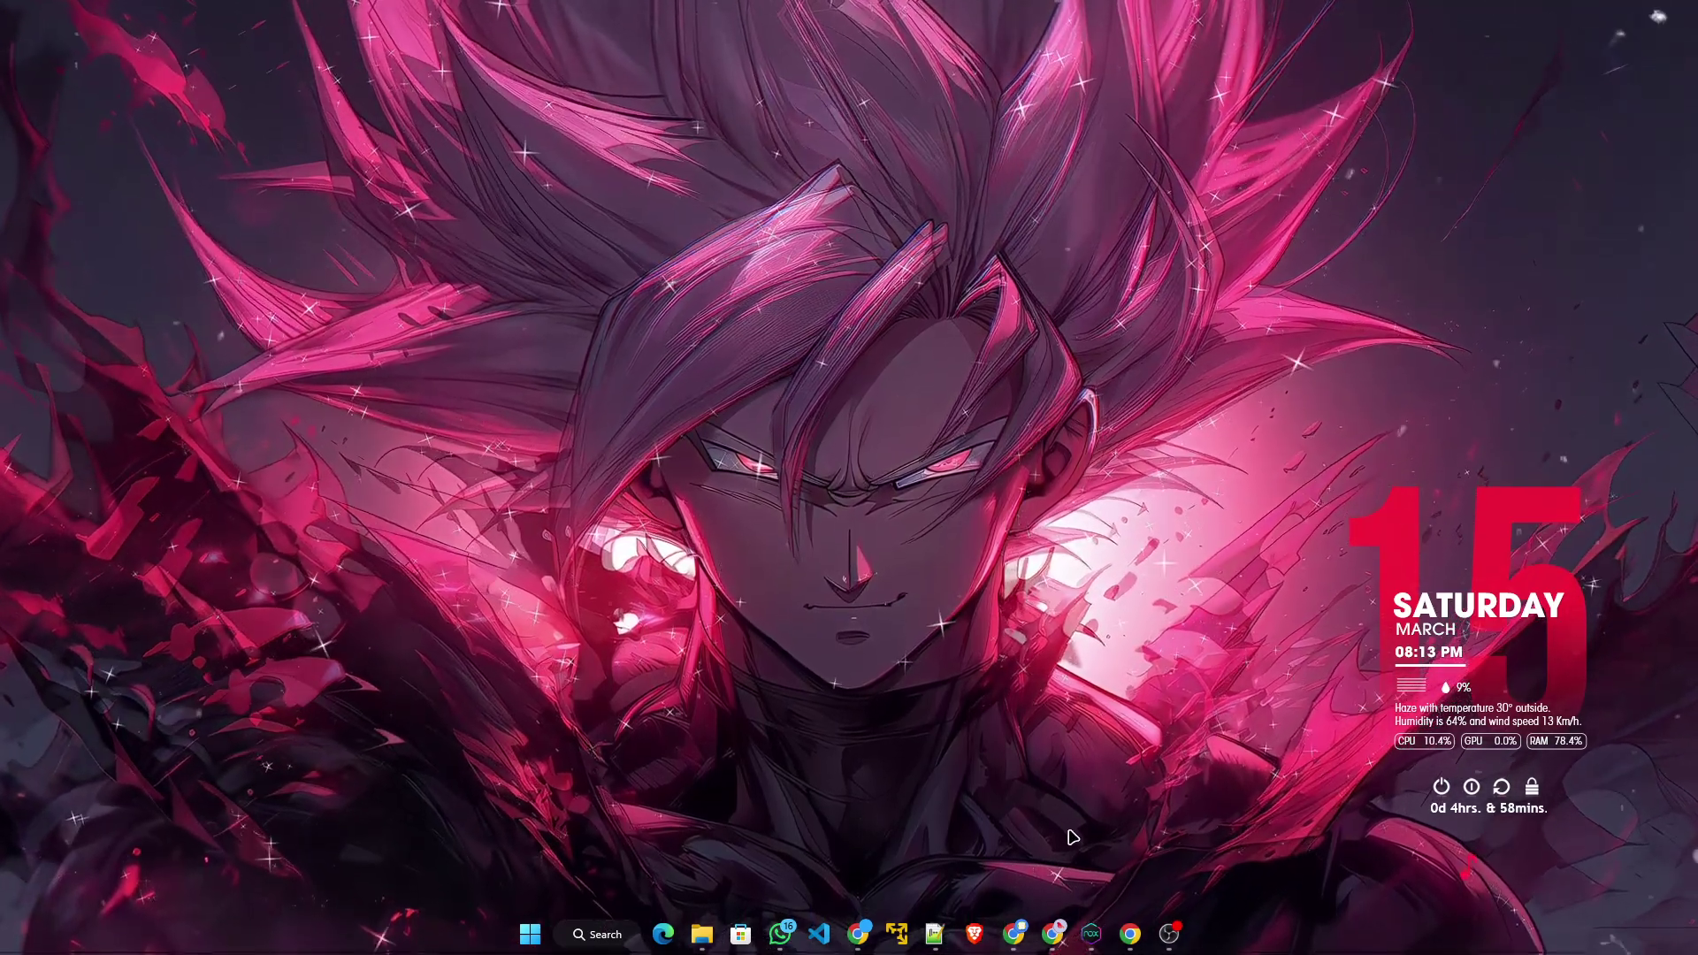
- Restore the NoxPlayer emulator window from the taskbar
left_click(1090, 934)
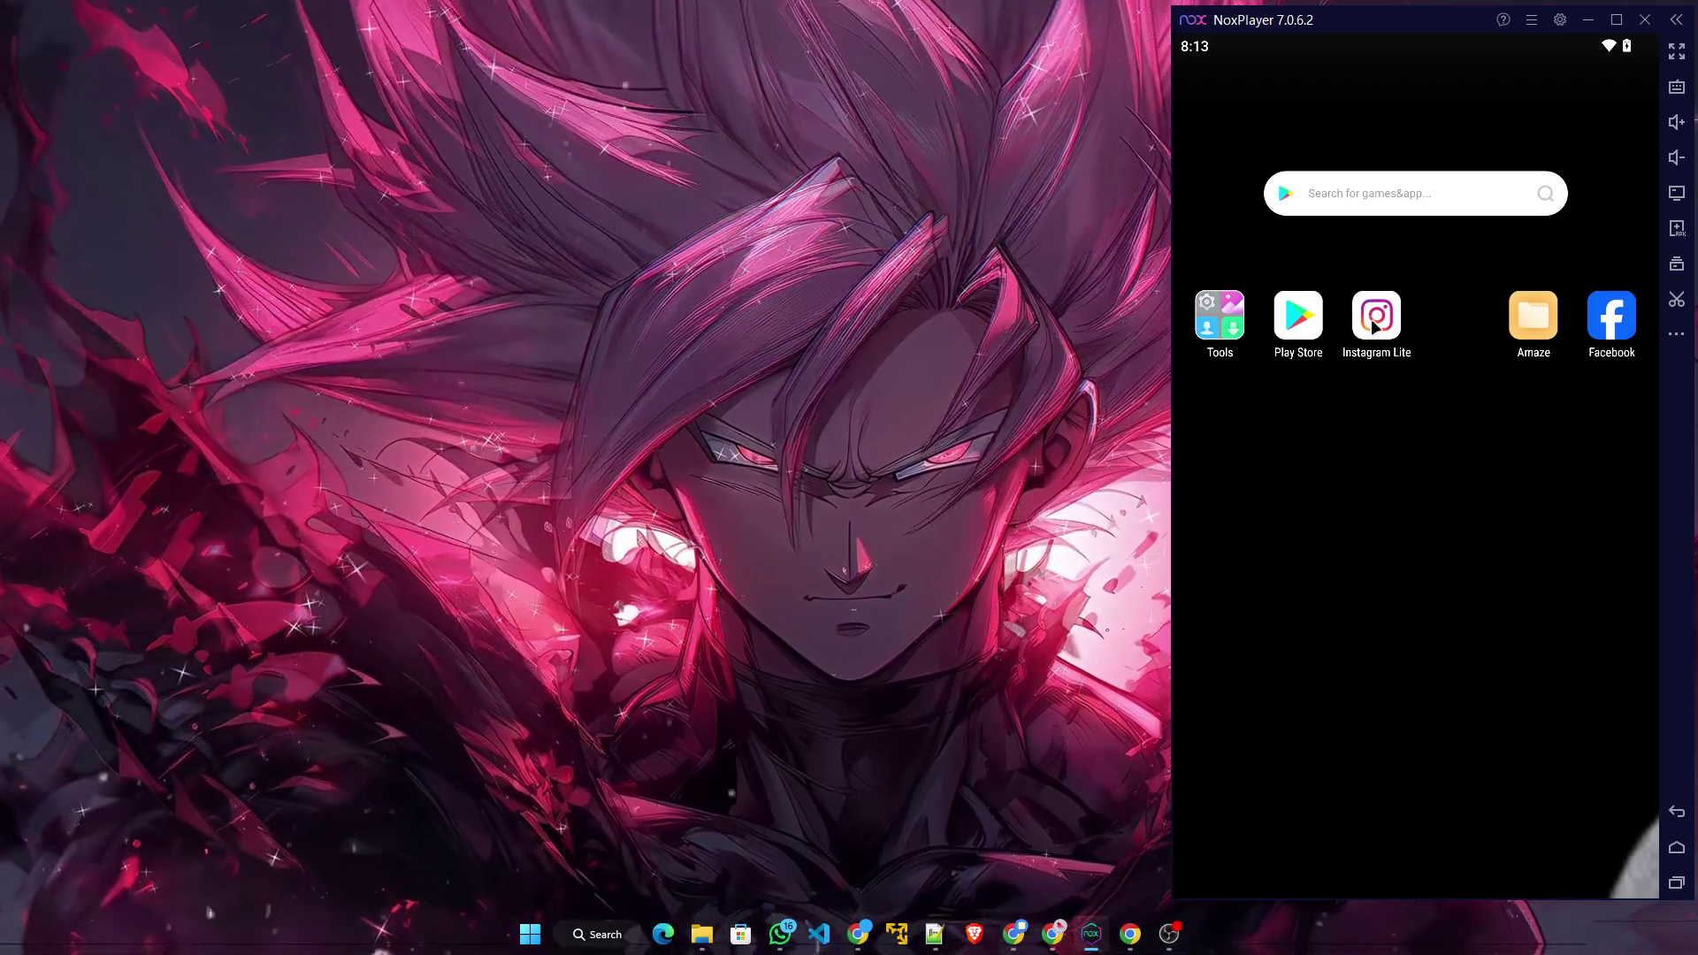
- Launch Instagram Lite in the emulator and bring back Chrome, dismissing the ad on FakeMail
left_click(1376, 315)
left_click(1013, 933)
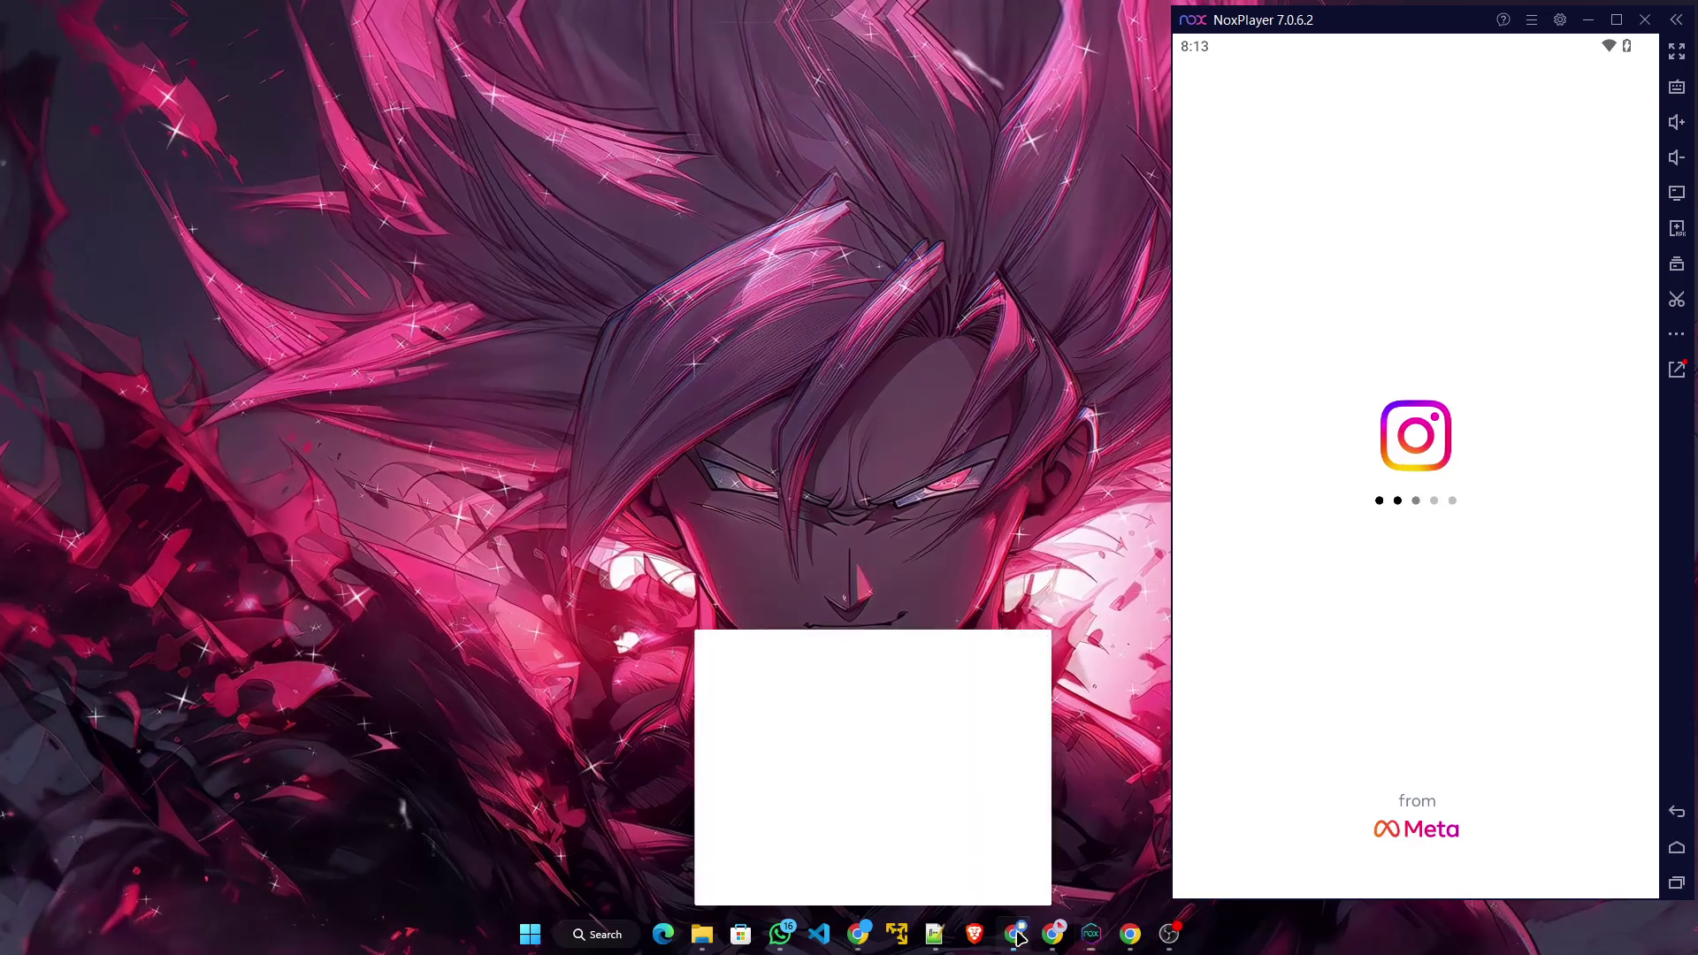
left_click(529, 660)
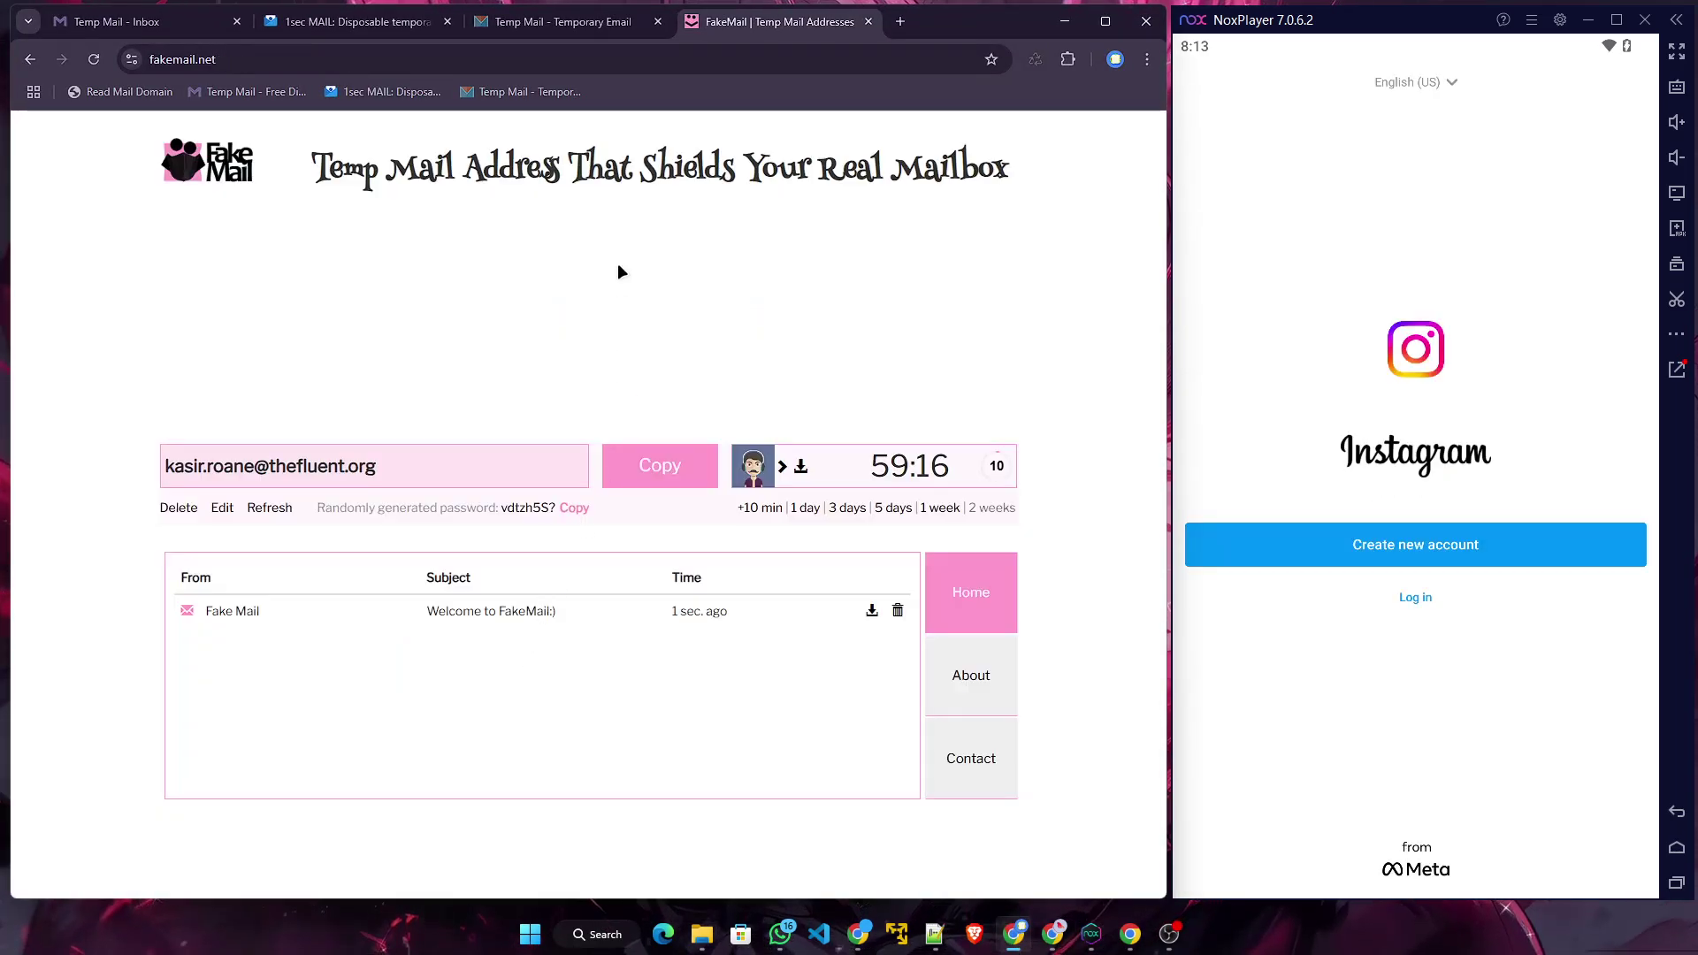
- Look through the Mail.td, 1sec MAIL, Tempail and FakeMail tabs, ending on Mail.td
left_click(177, 28)
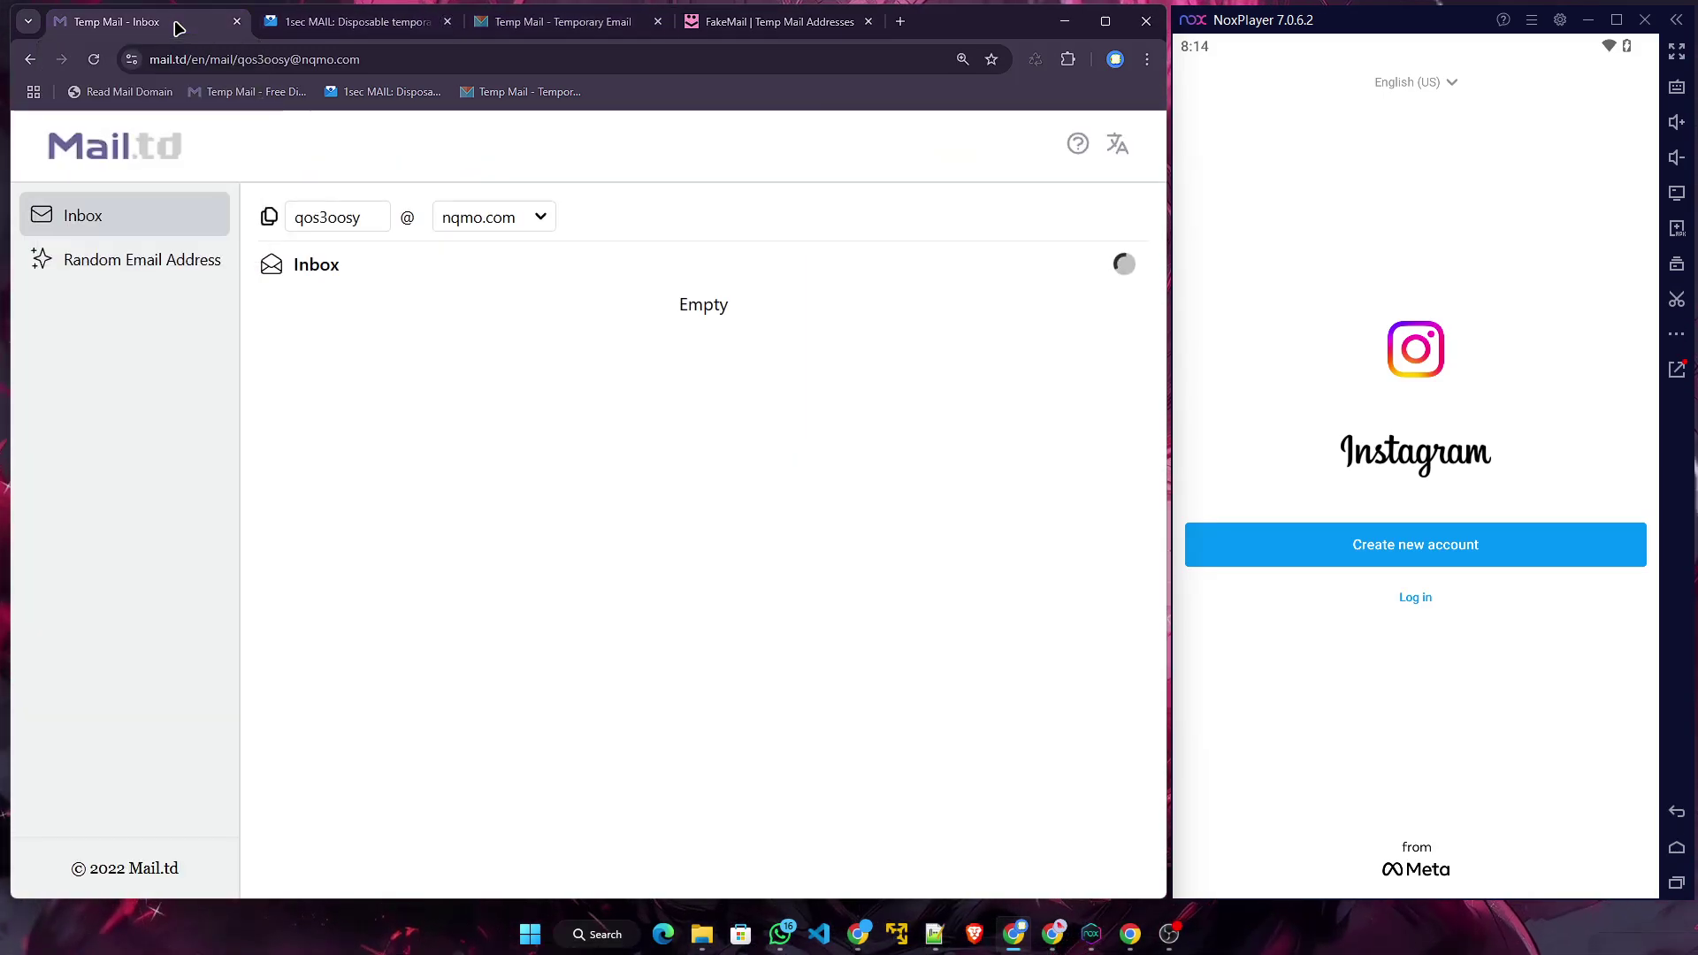
left_click(333, 23)
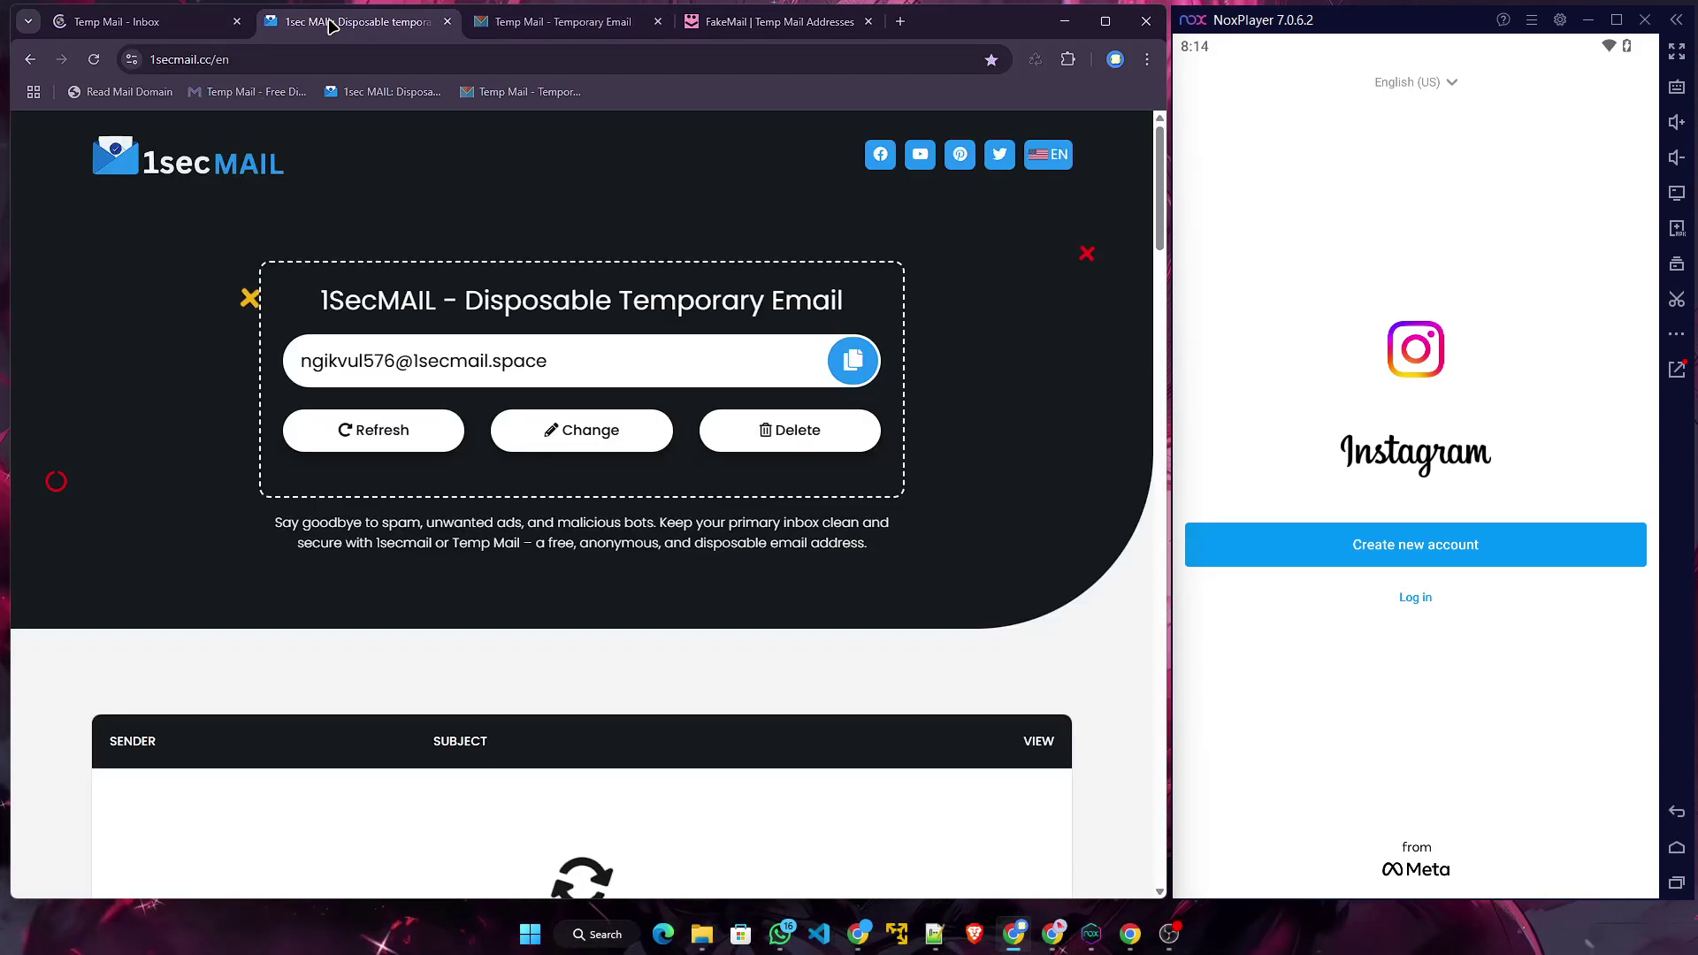
left_click(539, 27)
left_click(751, 23)
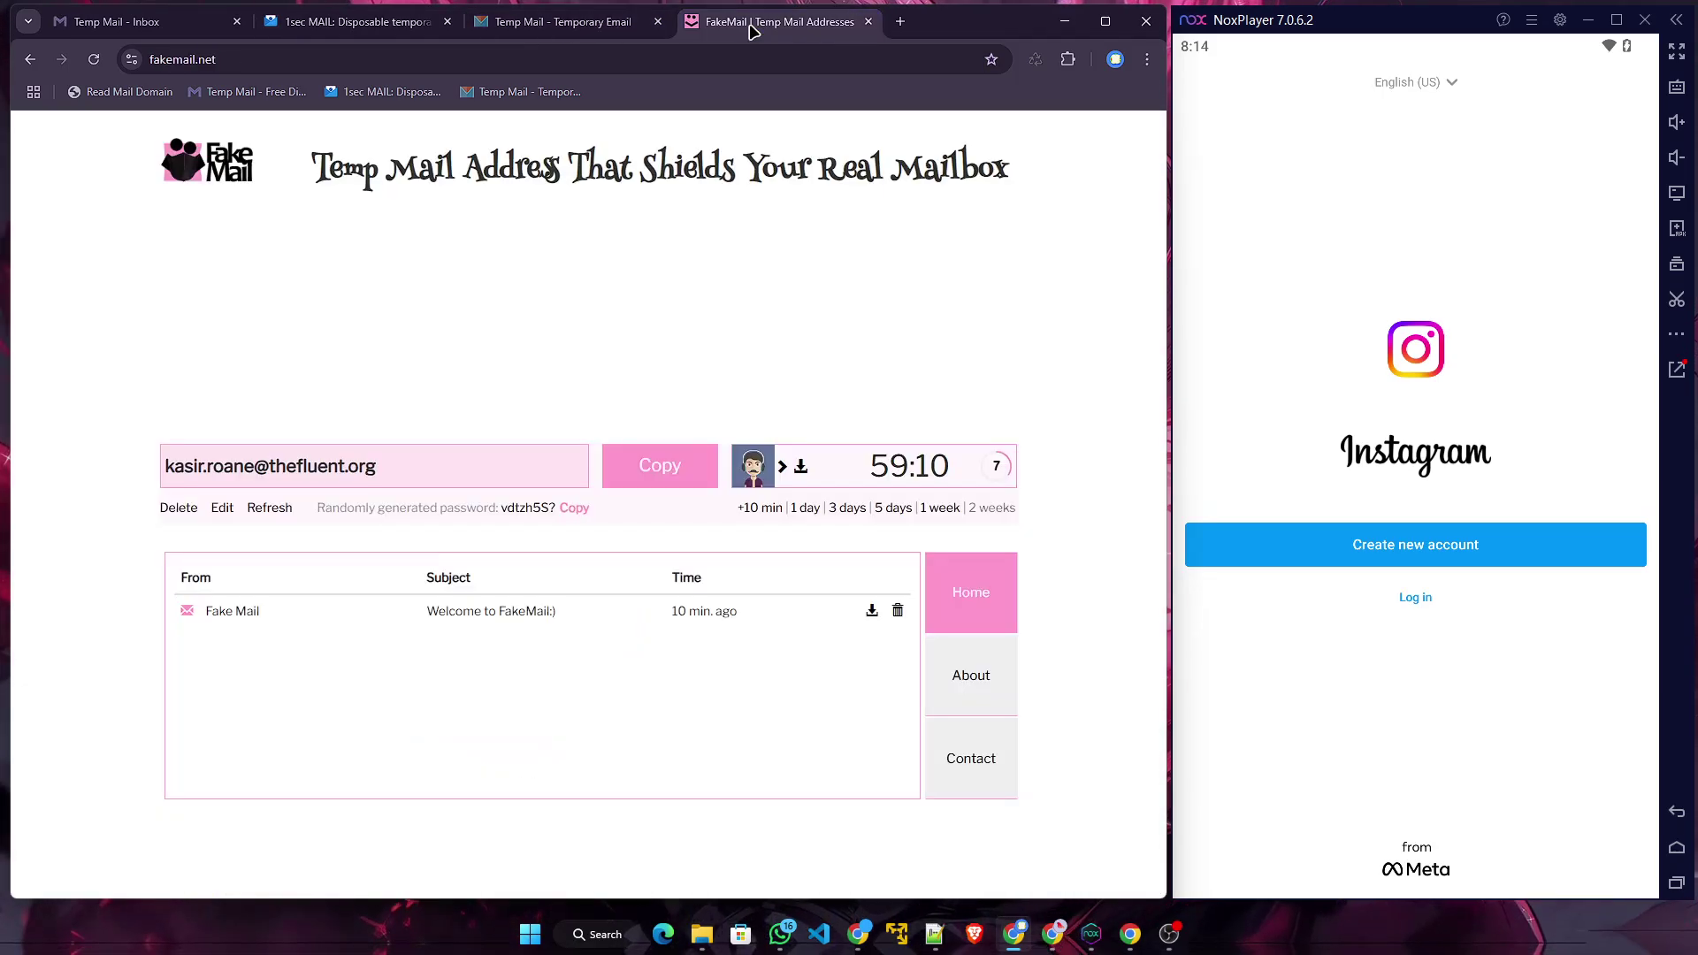
left_click(244, 25)
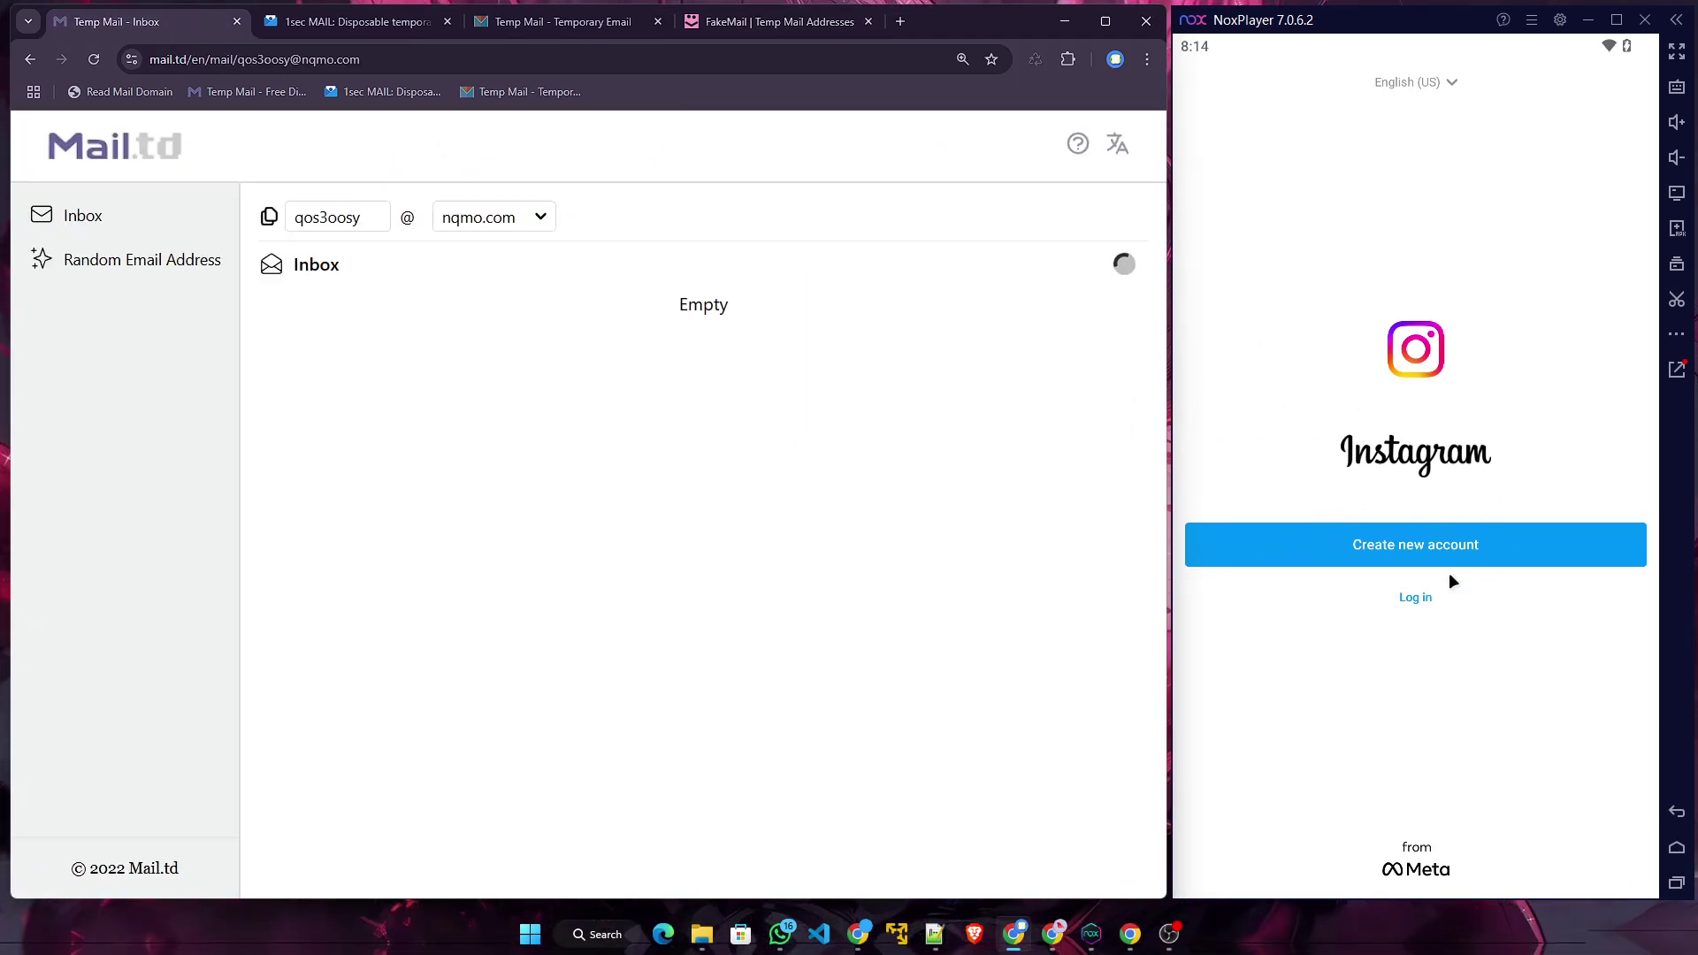
- Start a new Instagram account with email sign-up and clear the prefilled address
left_click(1413, 538)
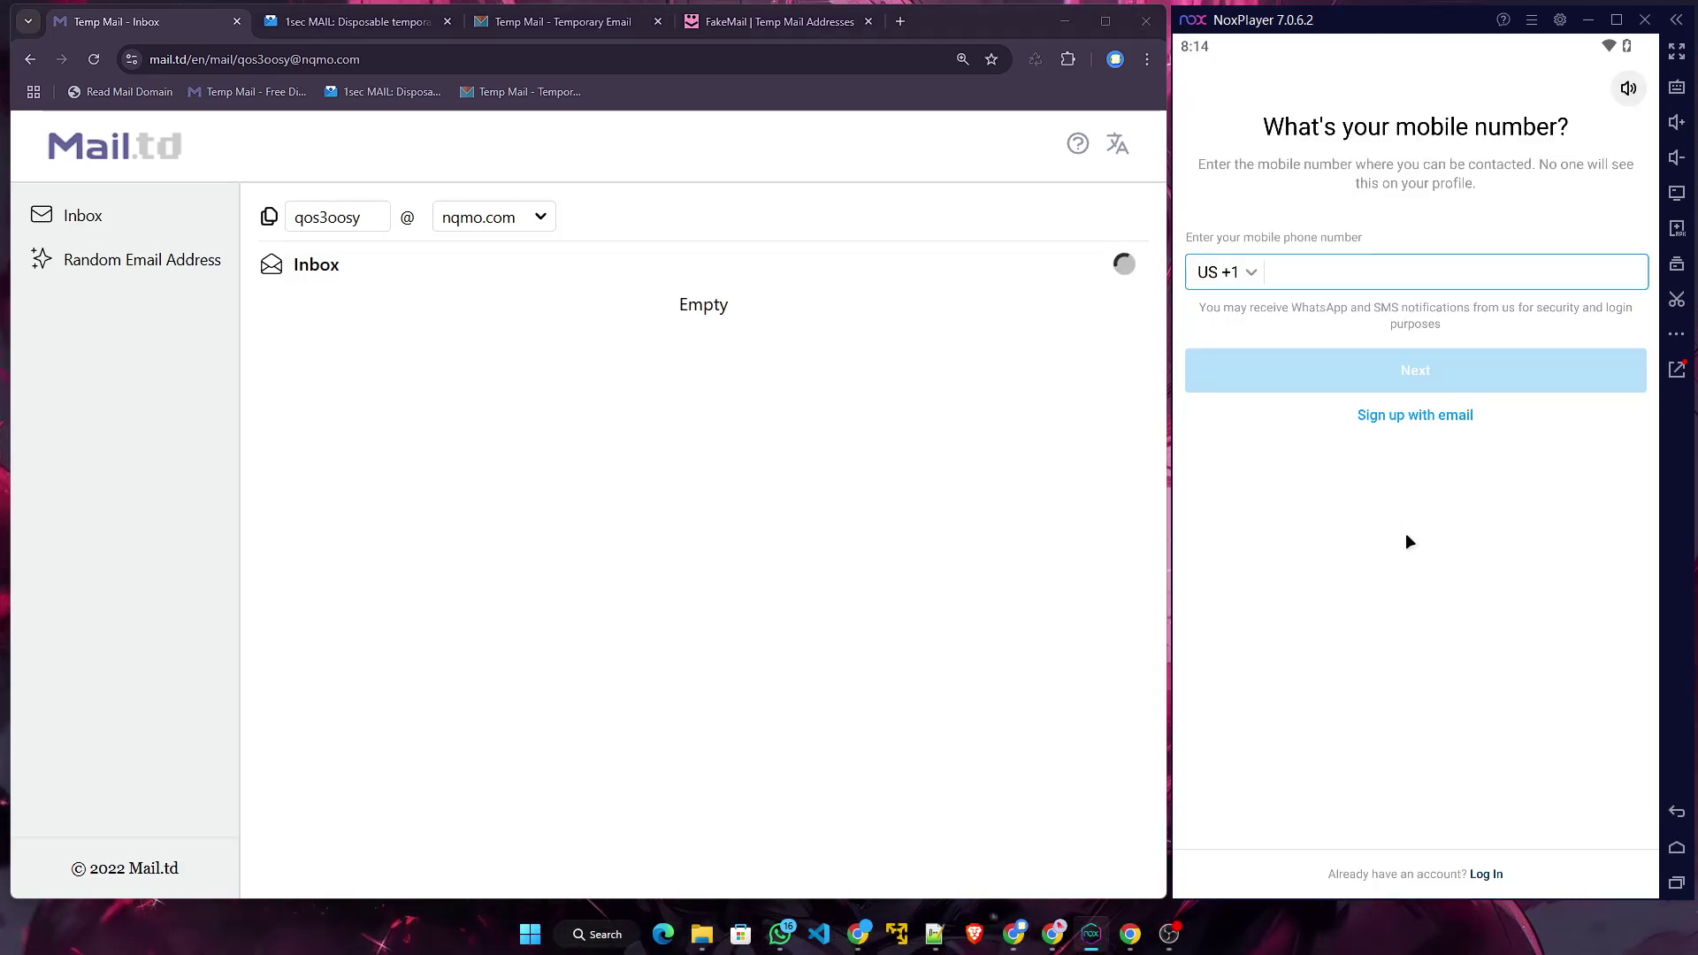
left_click(1405, 416)
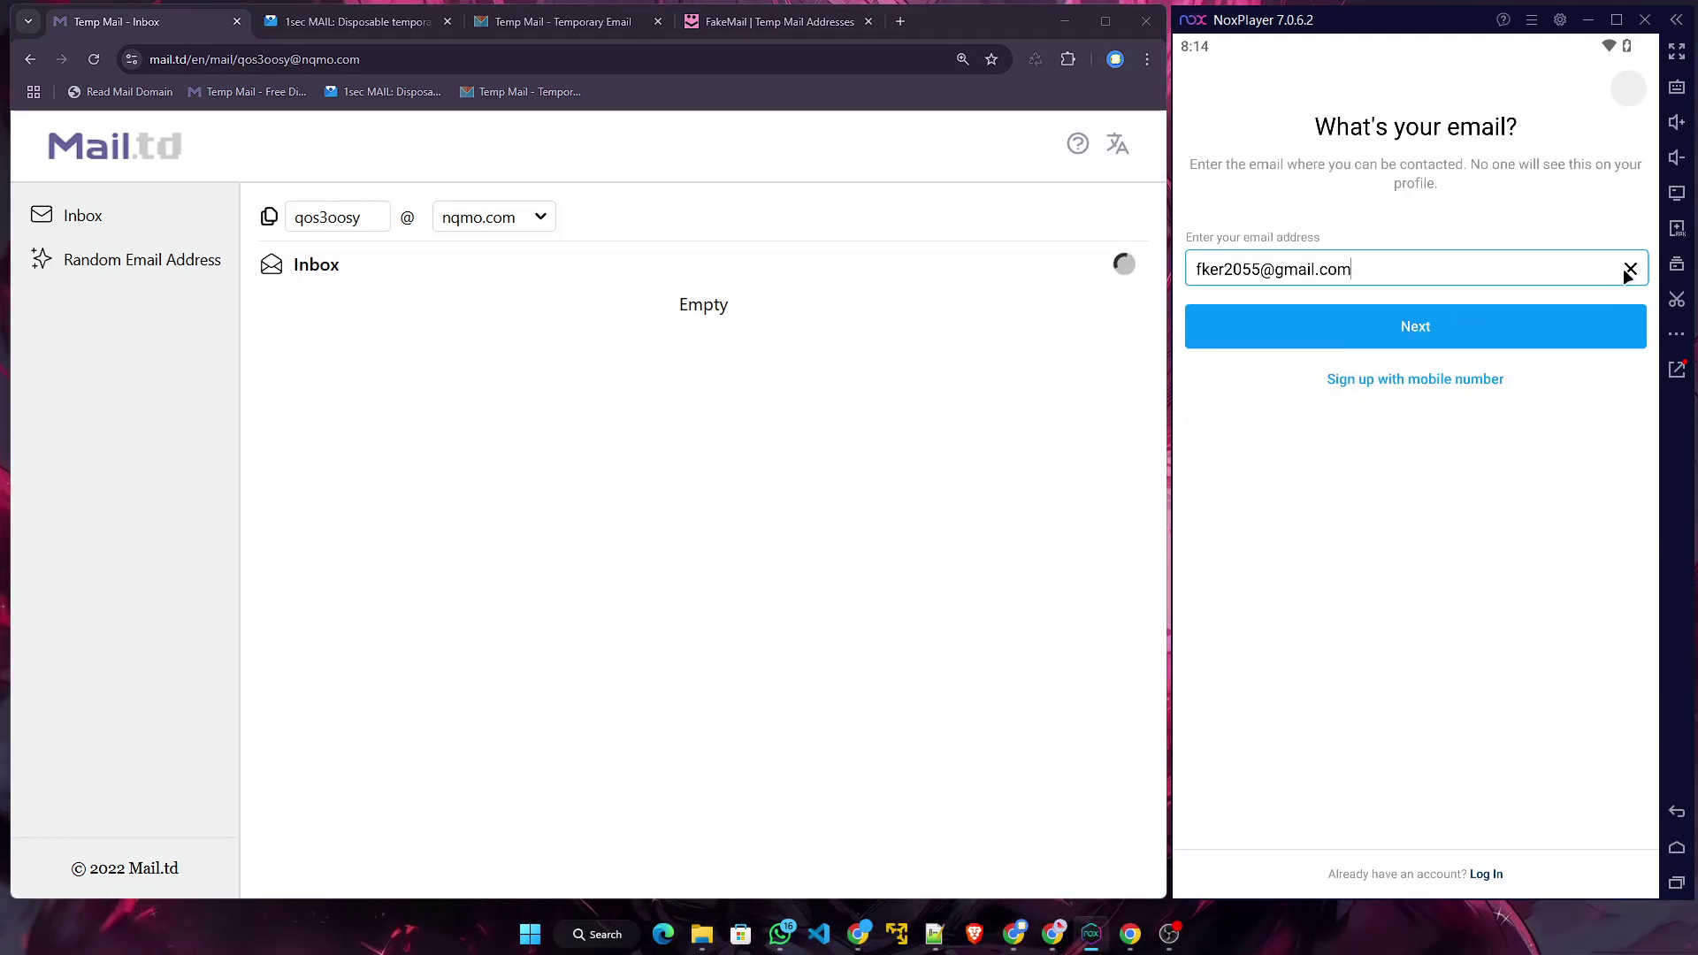
left_click(1629, 269)
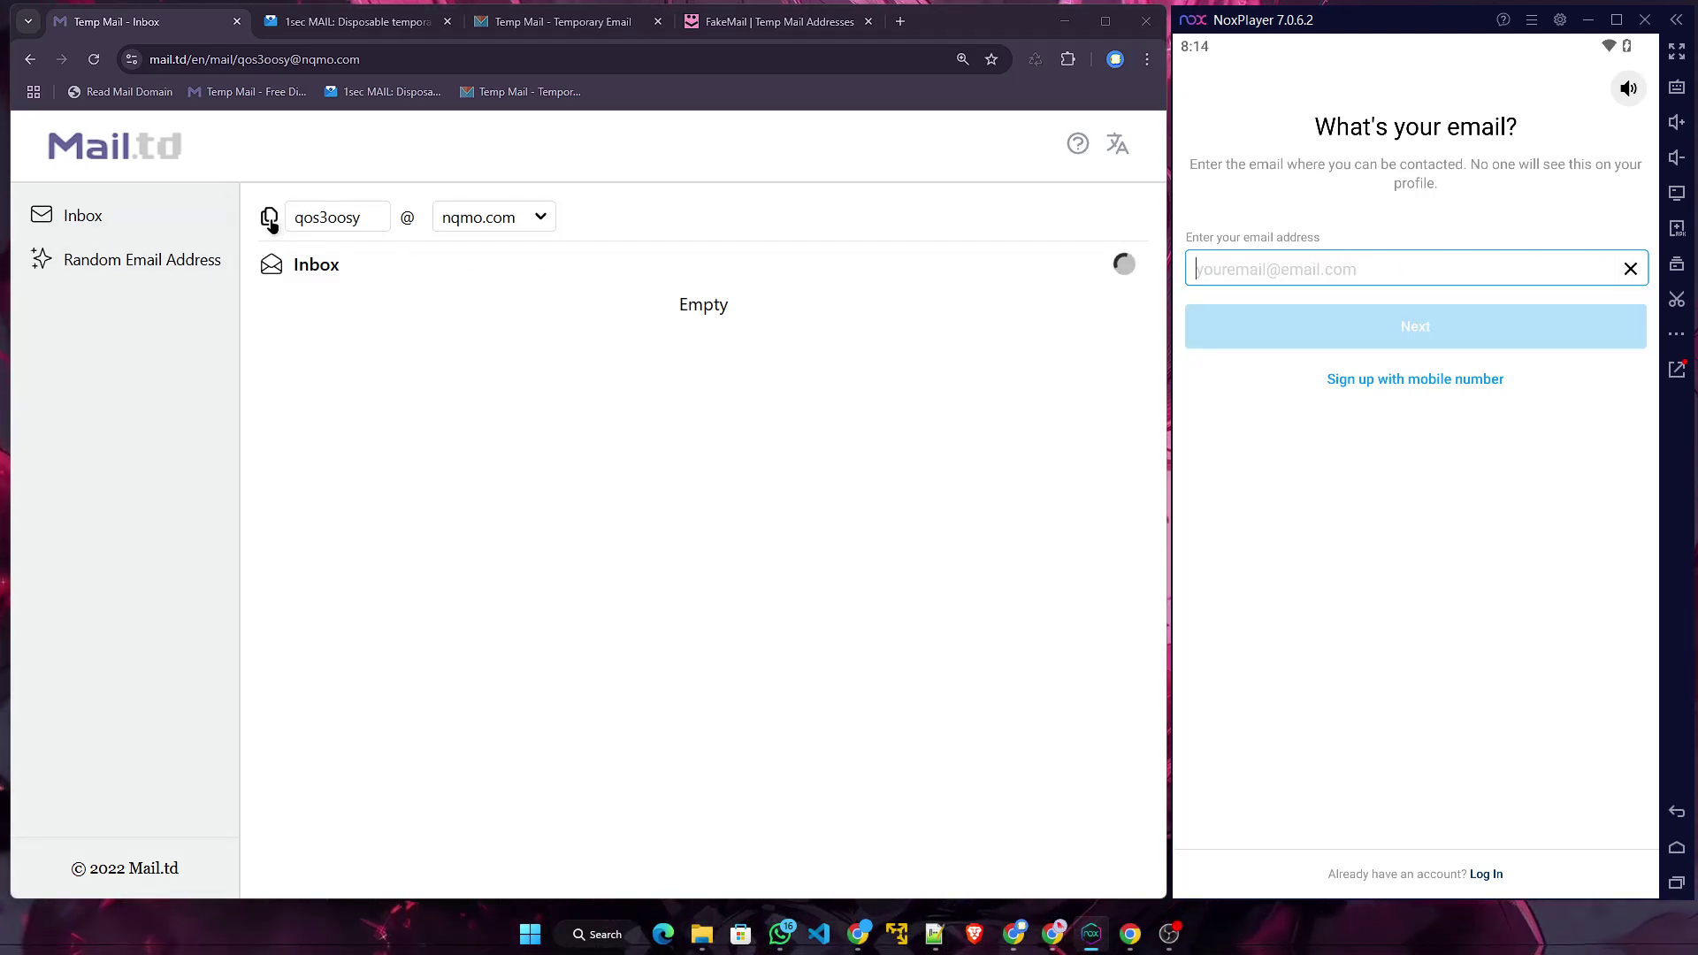
- Paste the copied Mail.td temporary address into the email field and submit it
left_click(270, 225)
left_click(1309, 258)
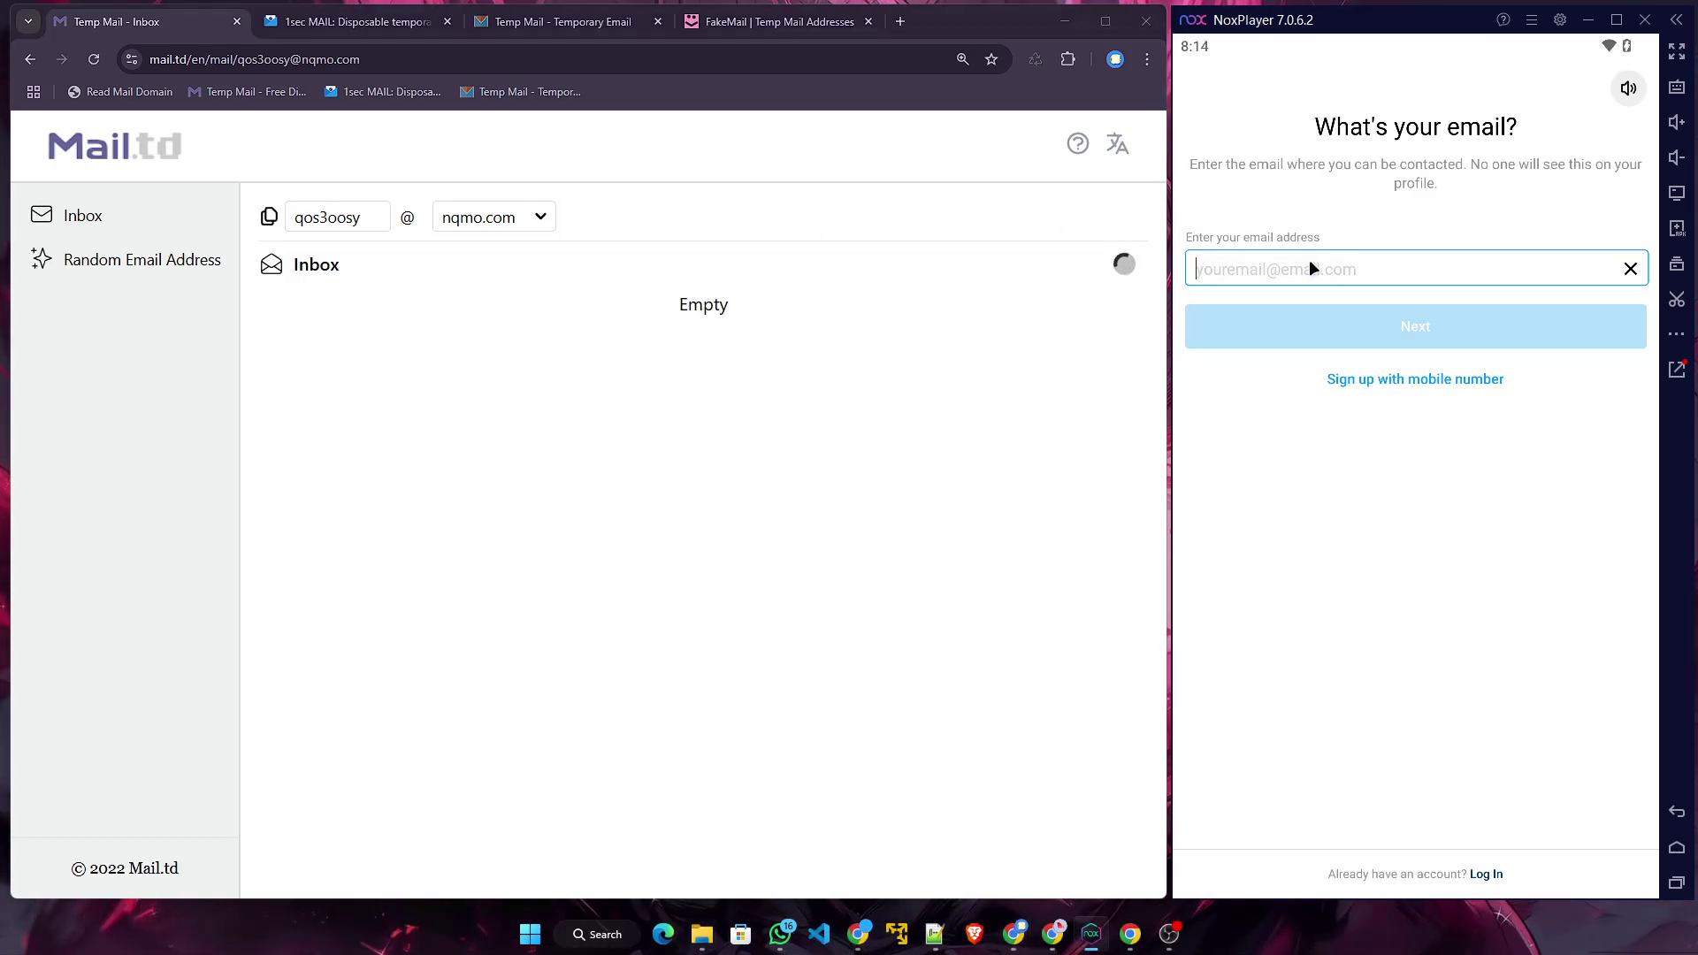
key("ctrl+v")
left_click(1417, 336)
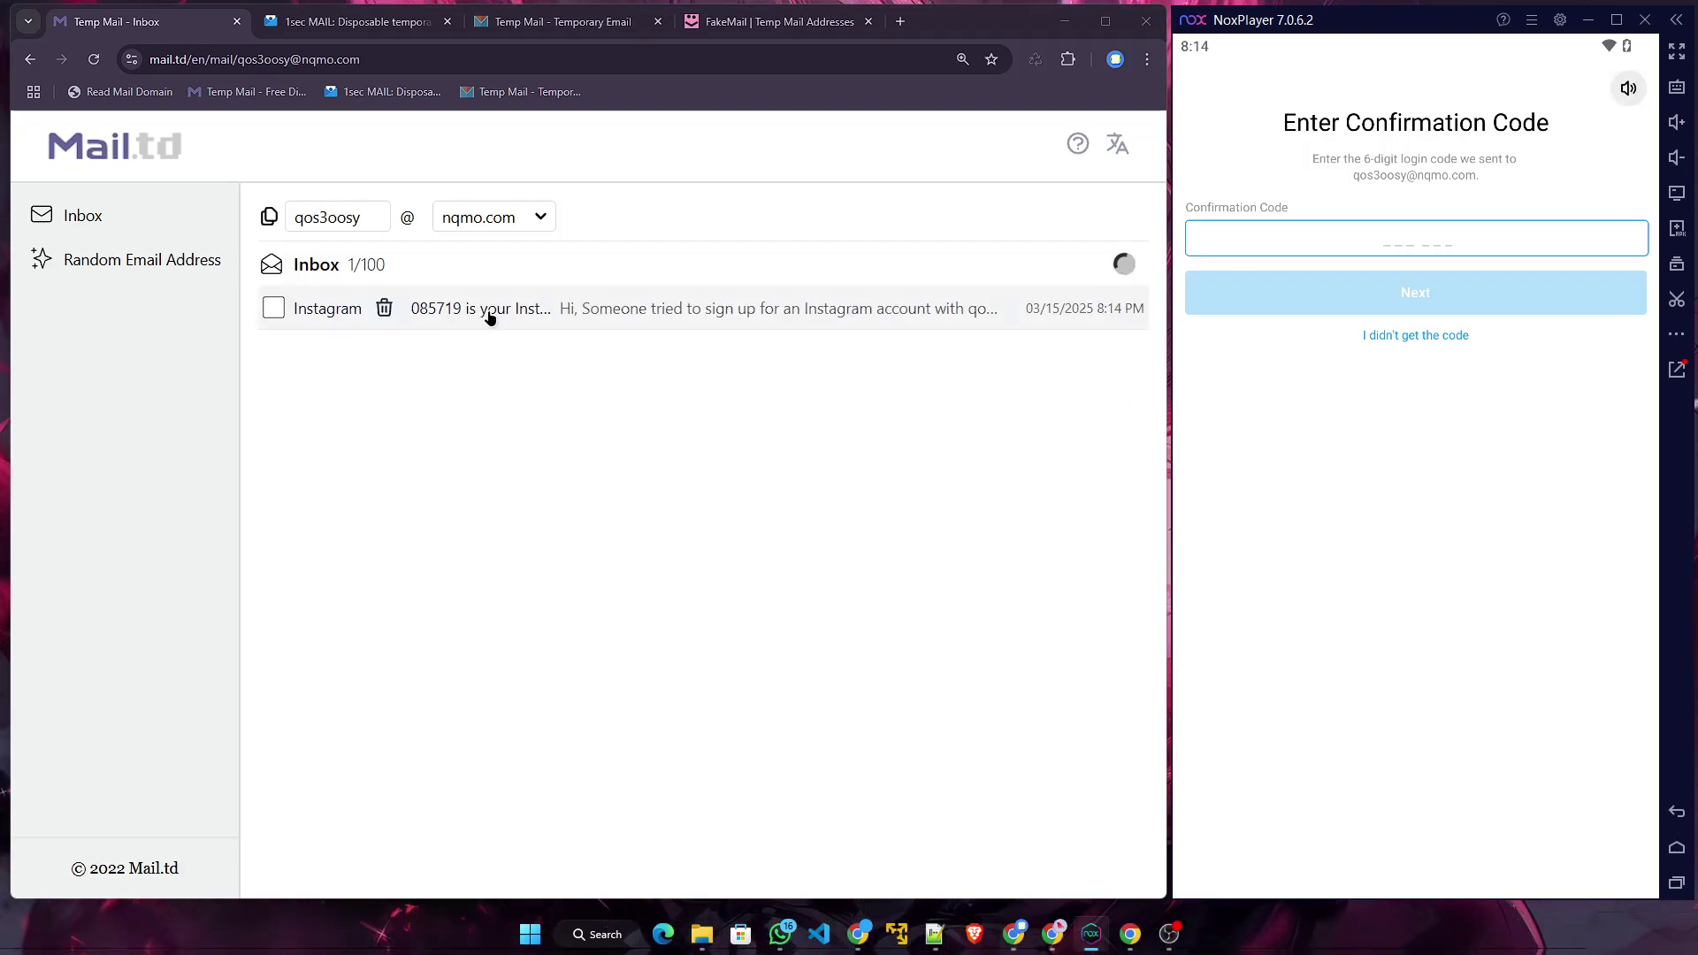
- Enter the confirmation code from the Mail.td email and submit it
left_click(1387, 232)
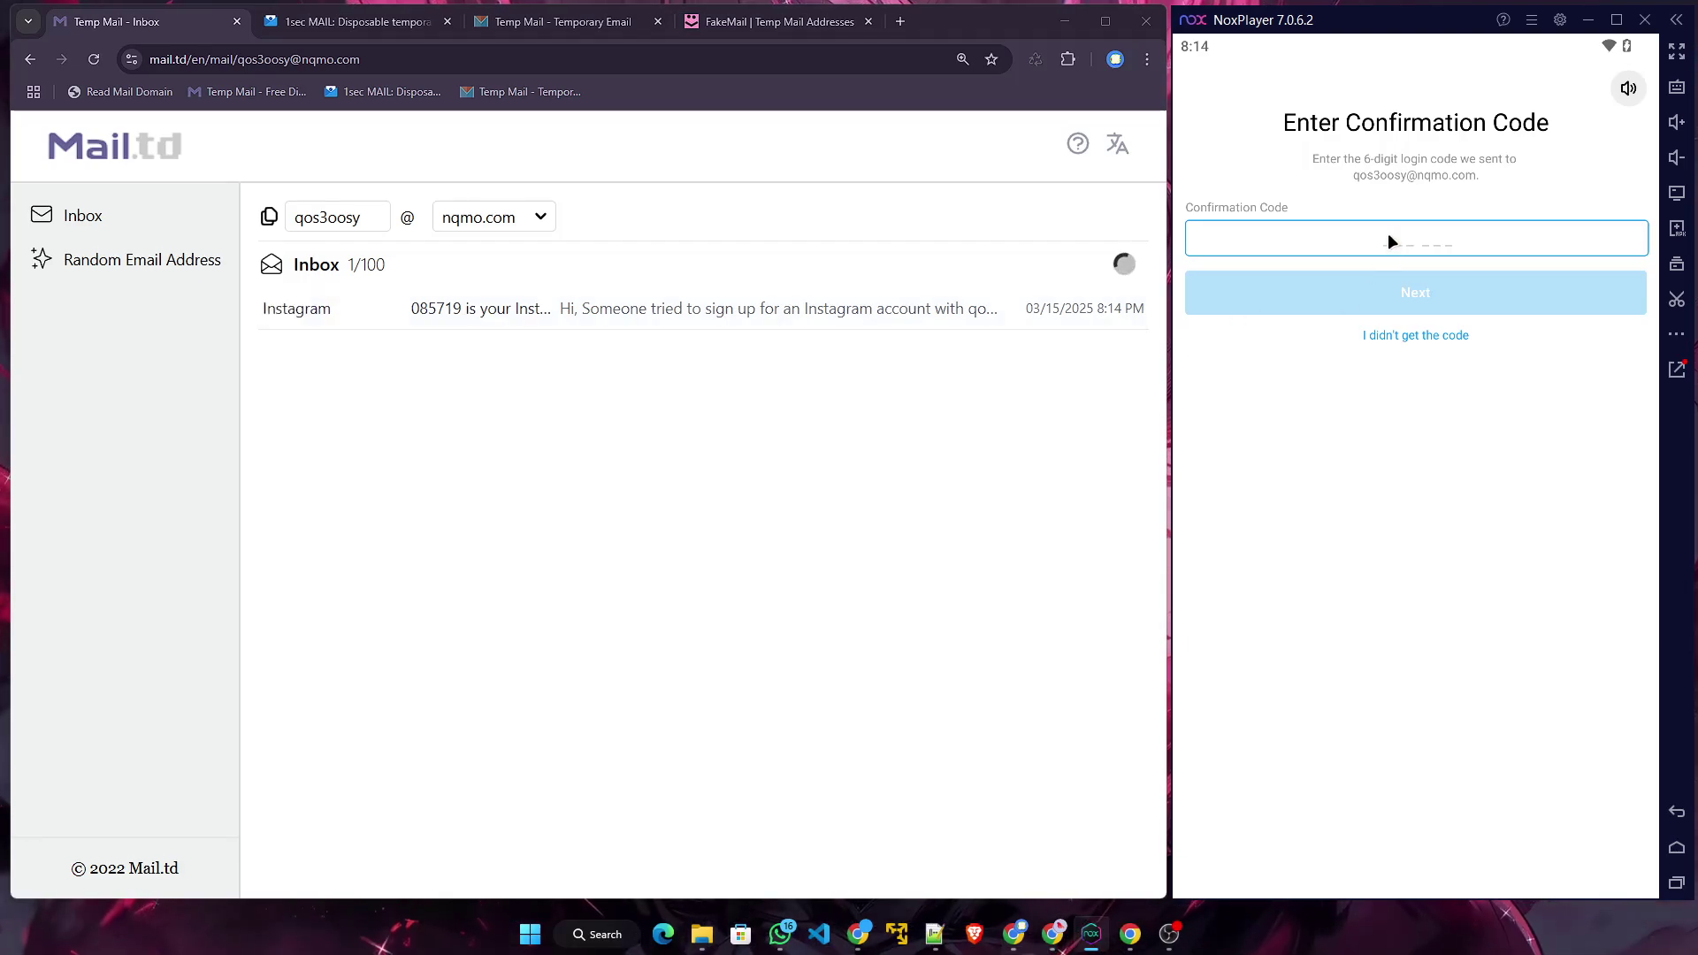
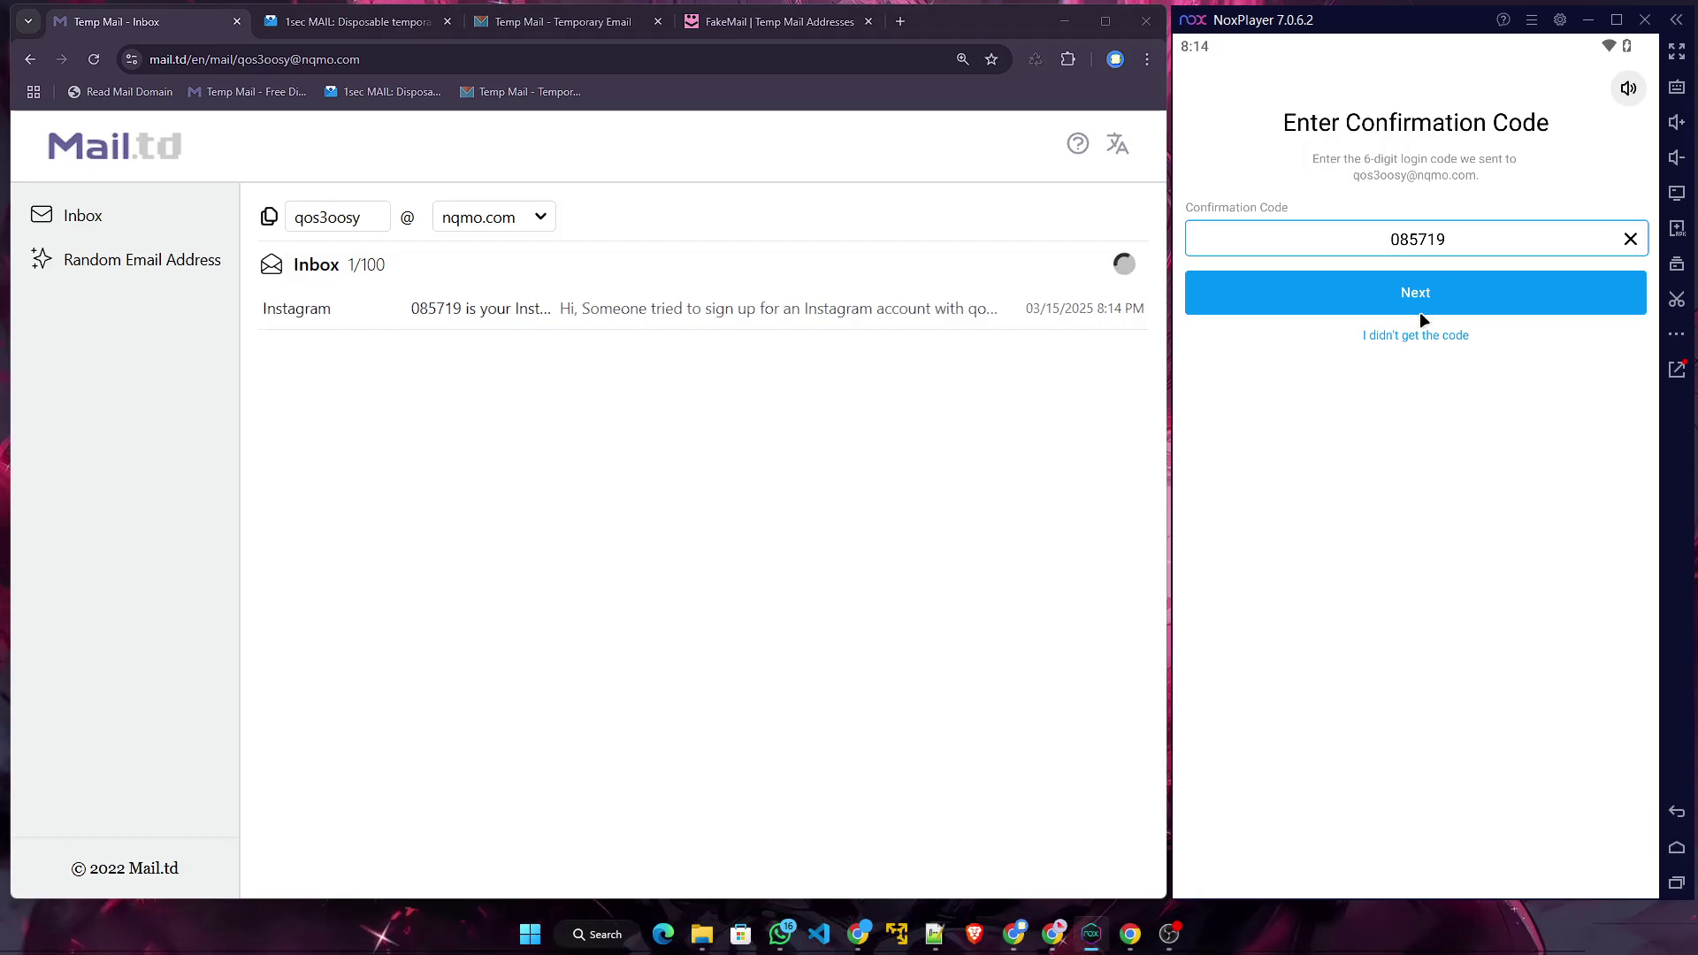
left_click(1420, 307)
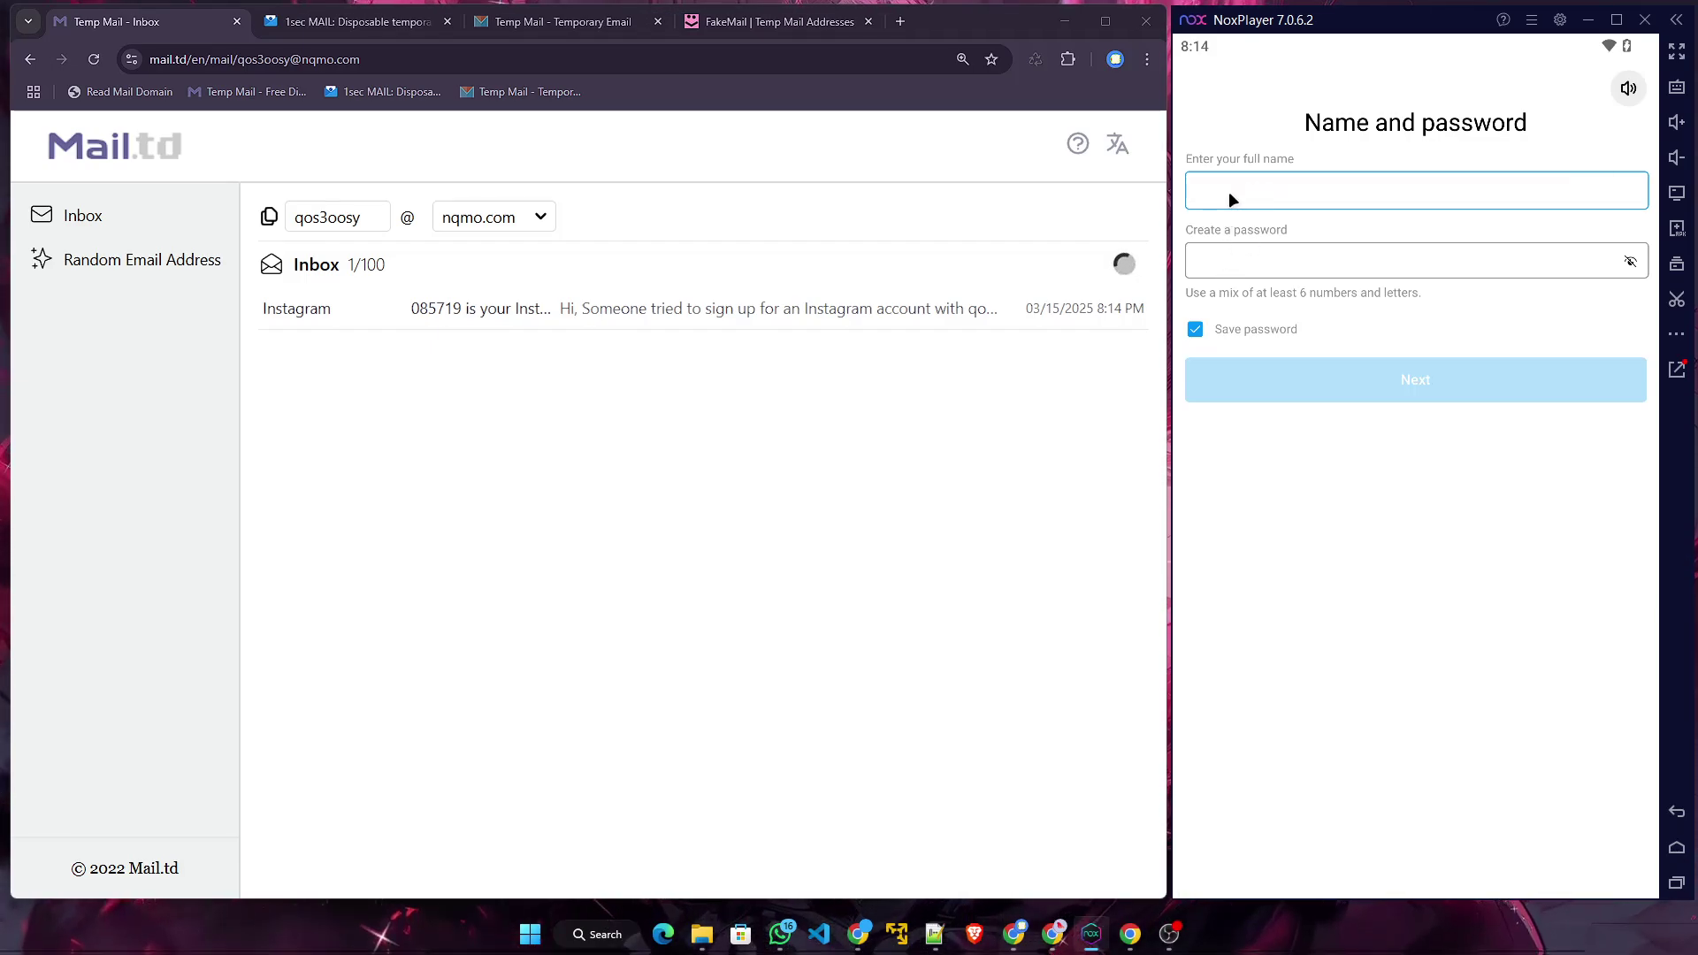
- Fill in a full name and a password, then submit them
type("R")
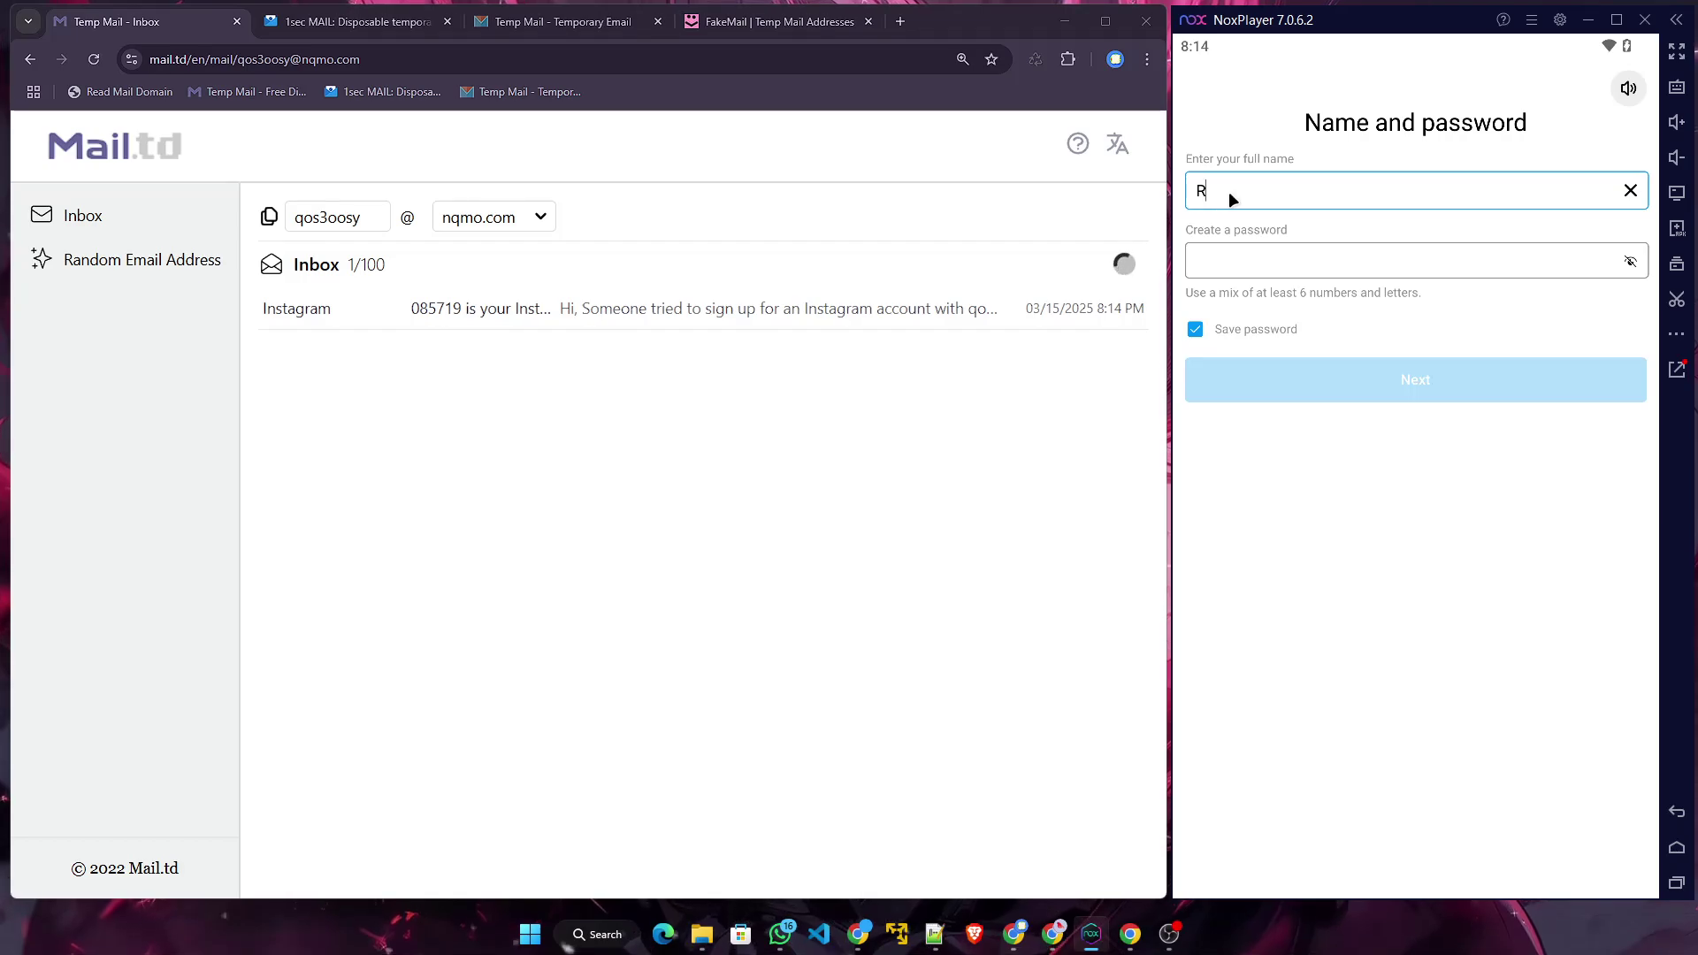
type("ekha")
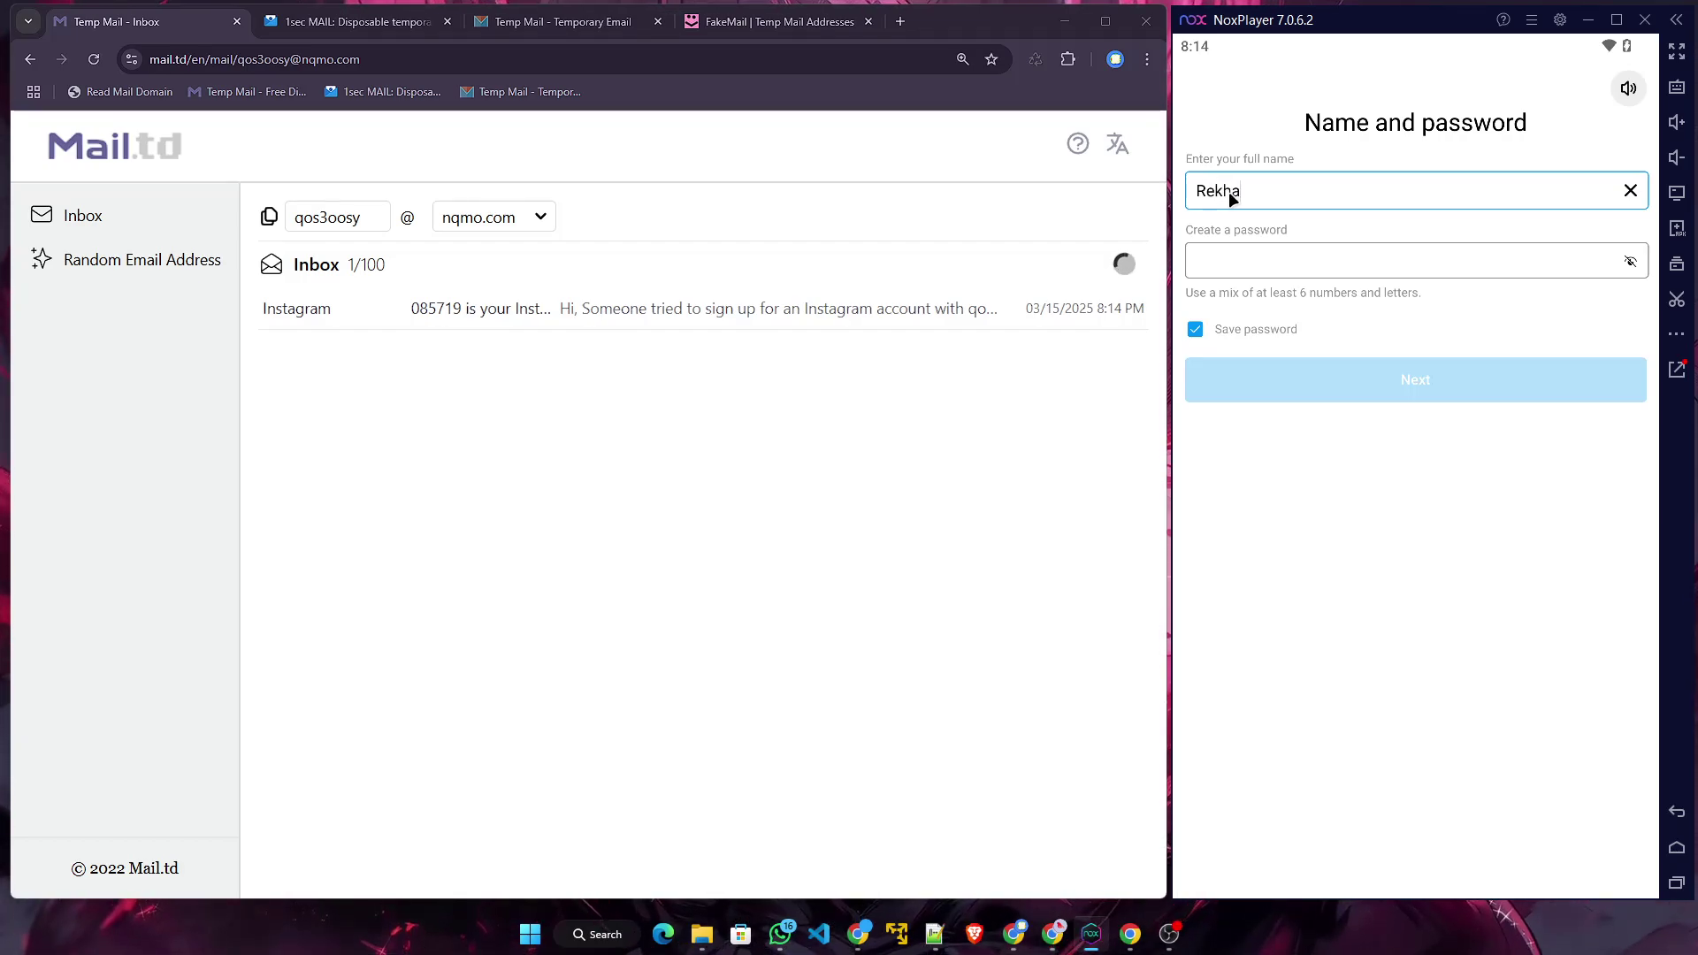
left_click(1229, 258)
type("•••/••••••")
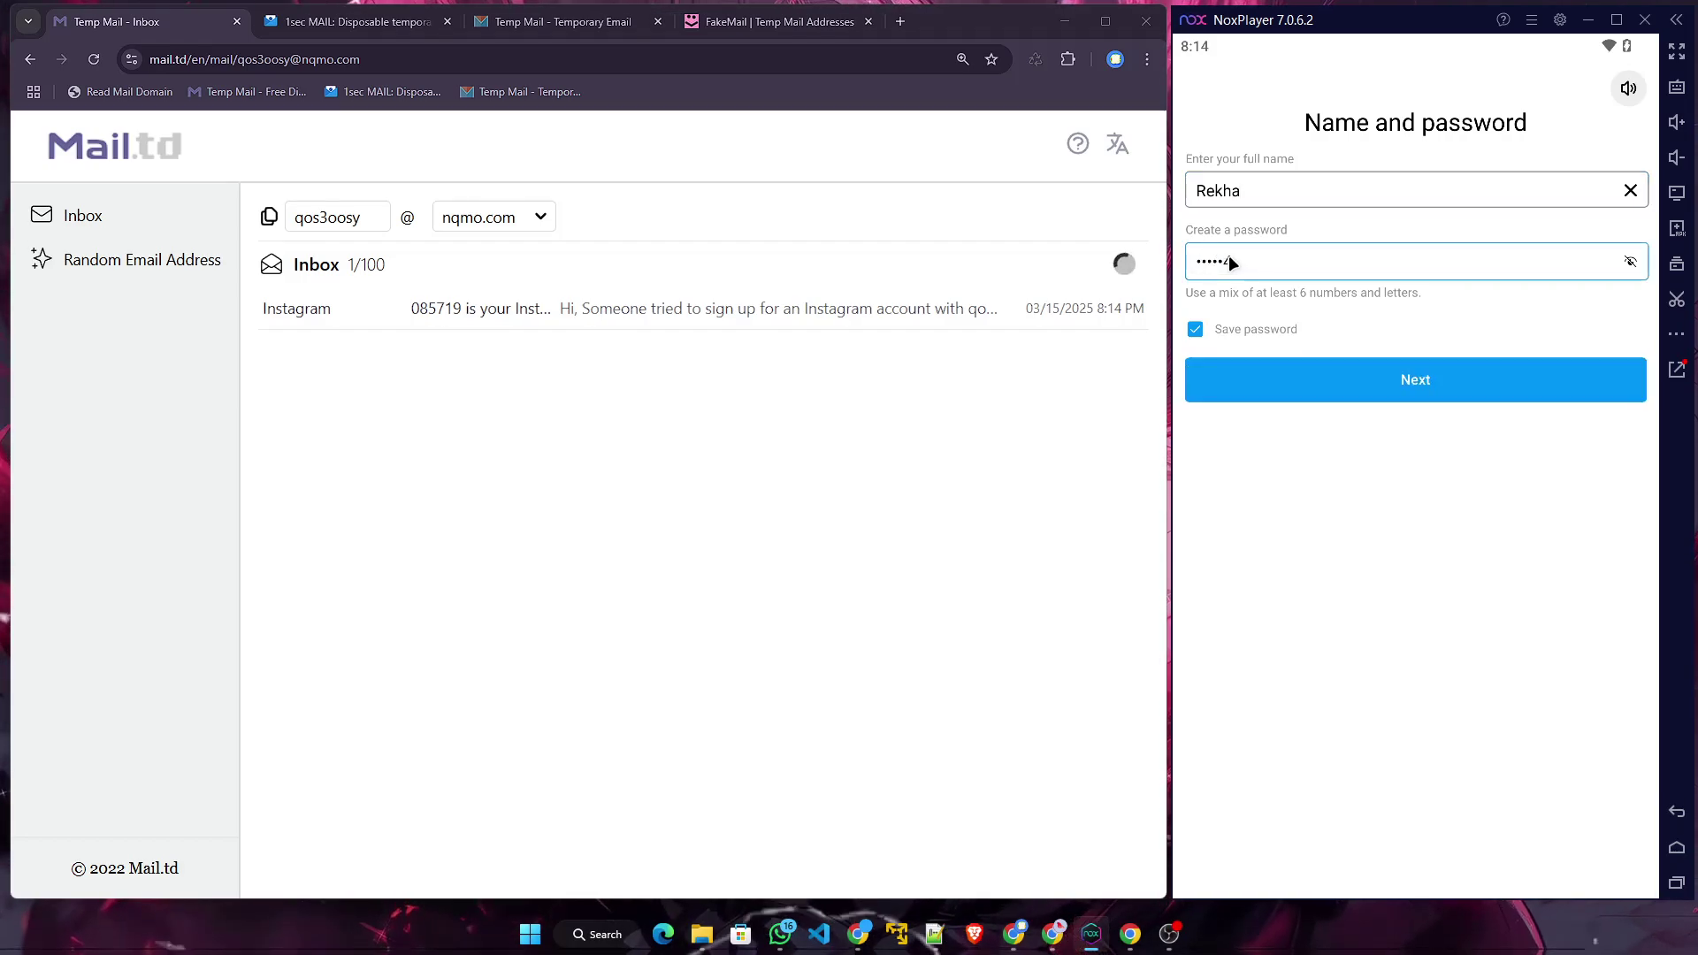
type("•••69")
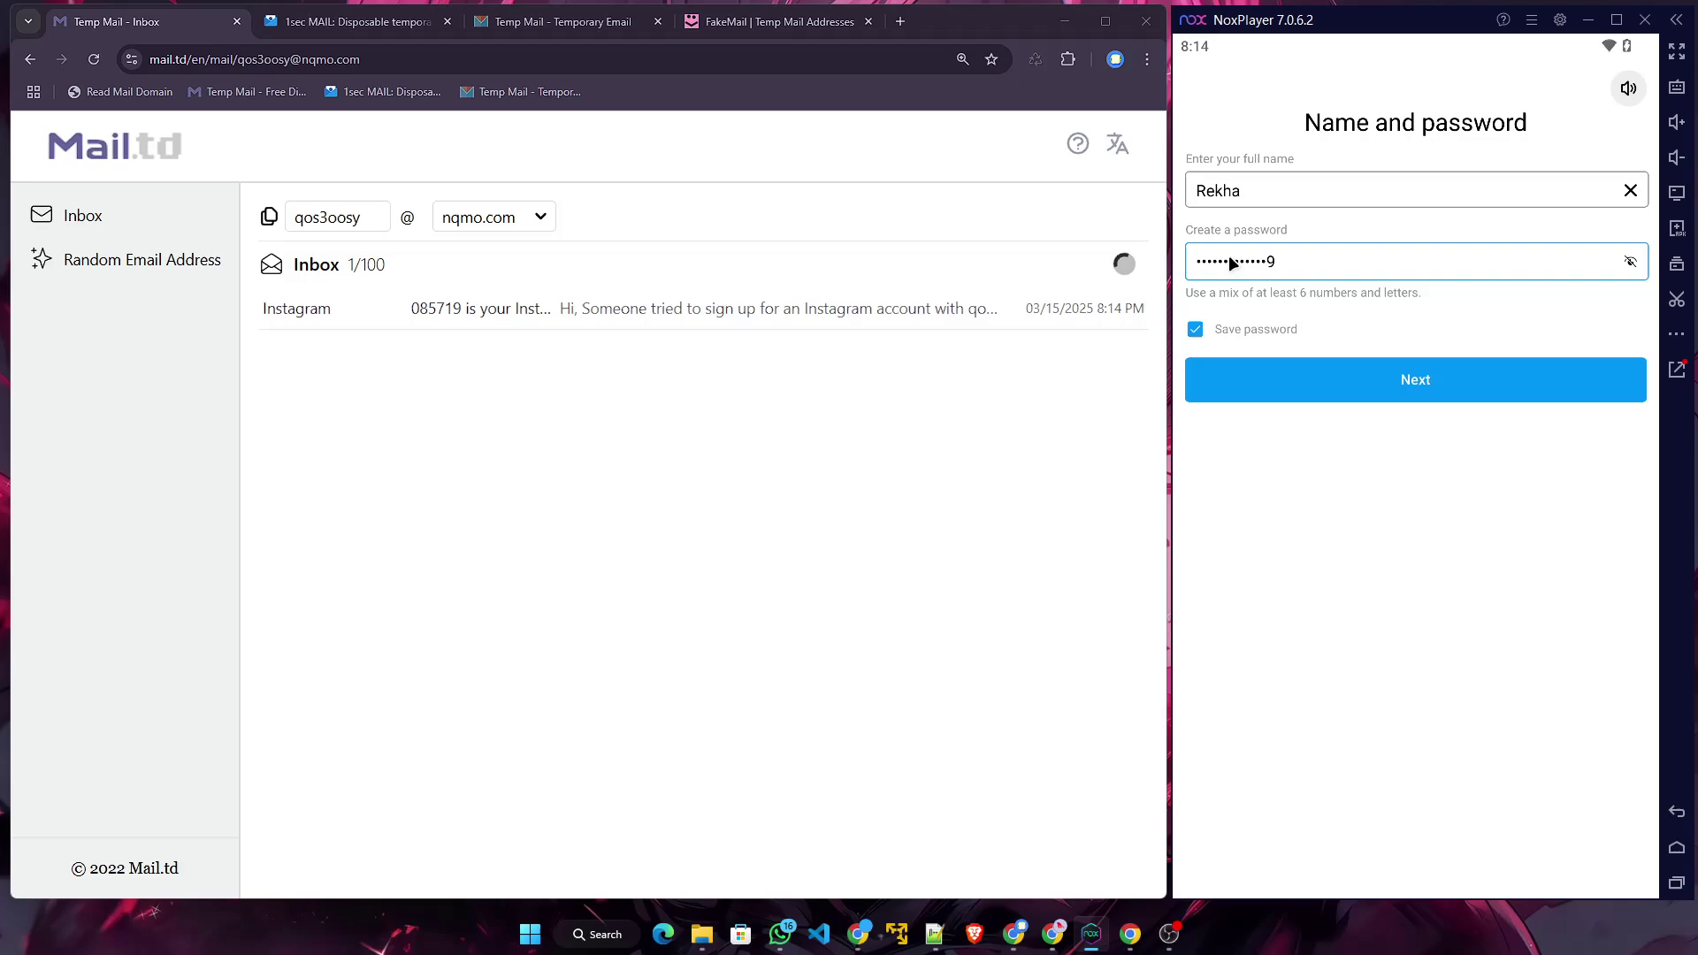
left_click(1444, 380)
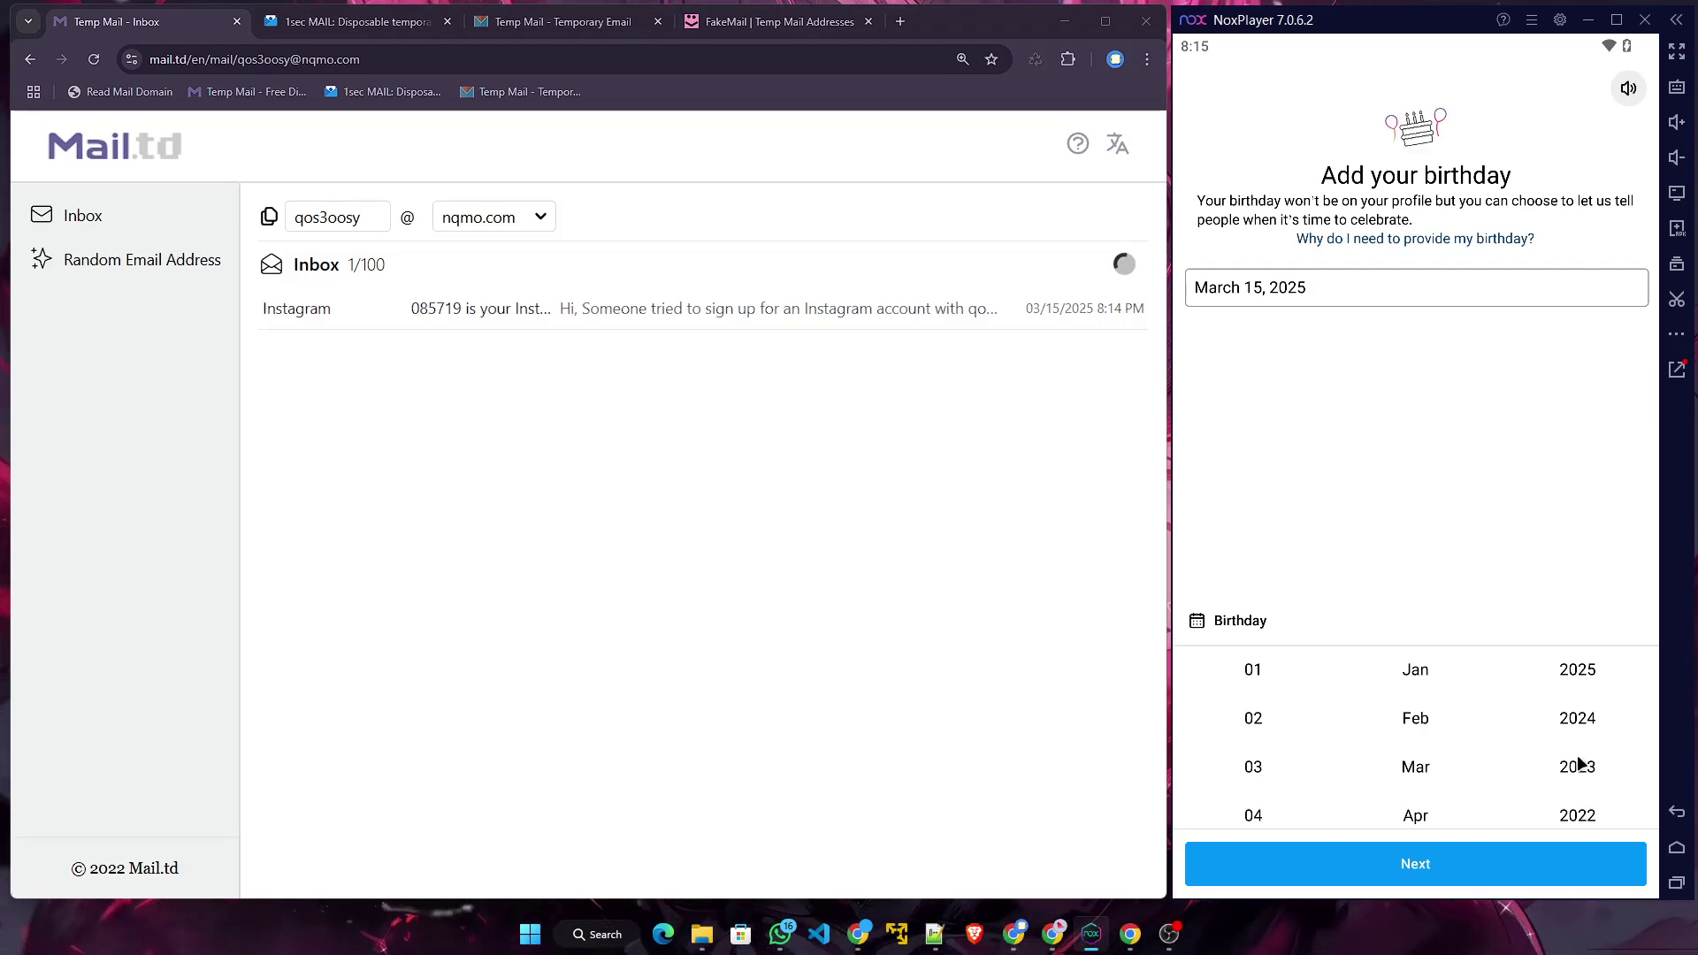
- Pick 1992, September and 13 in the birthday picker and continue
scroll(1580, 763, "down", 5)
scroll(1577, 756, "down", 5)
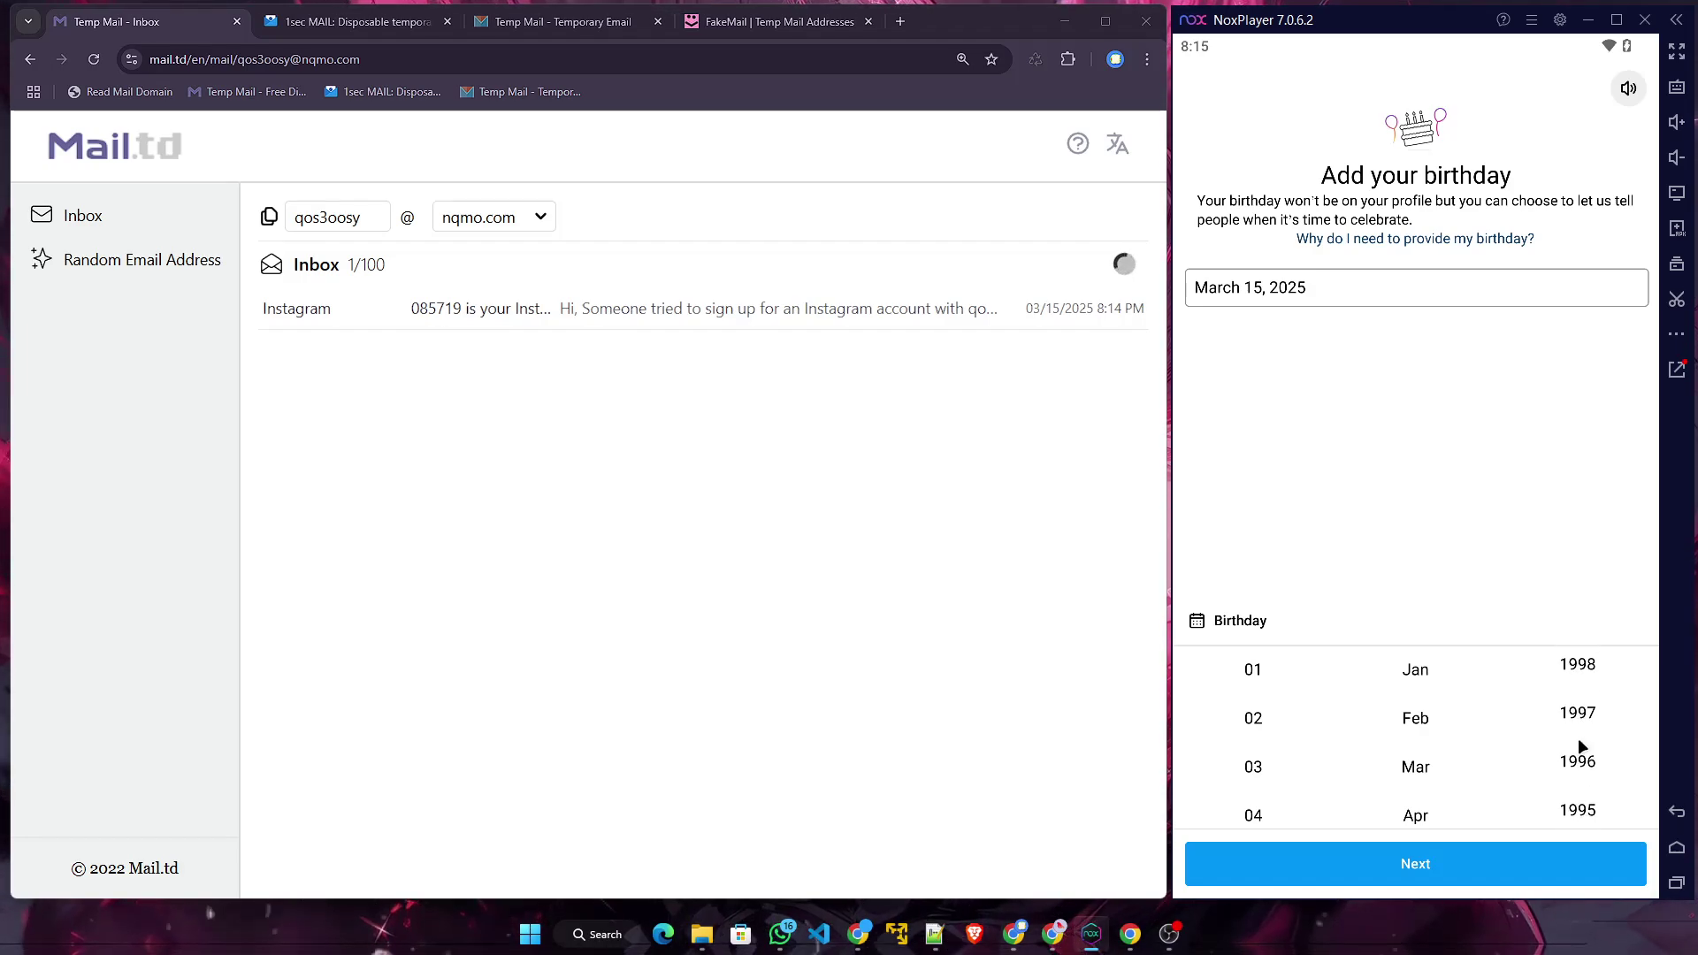
left_click(1579, 787)
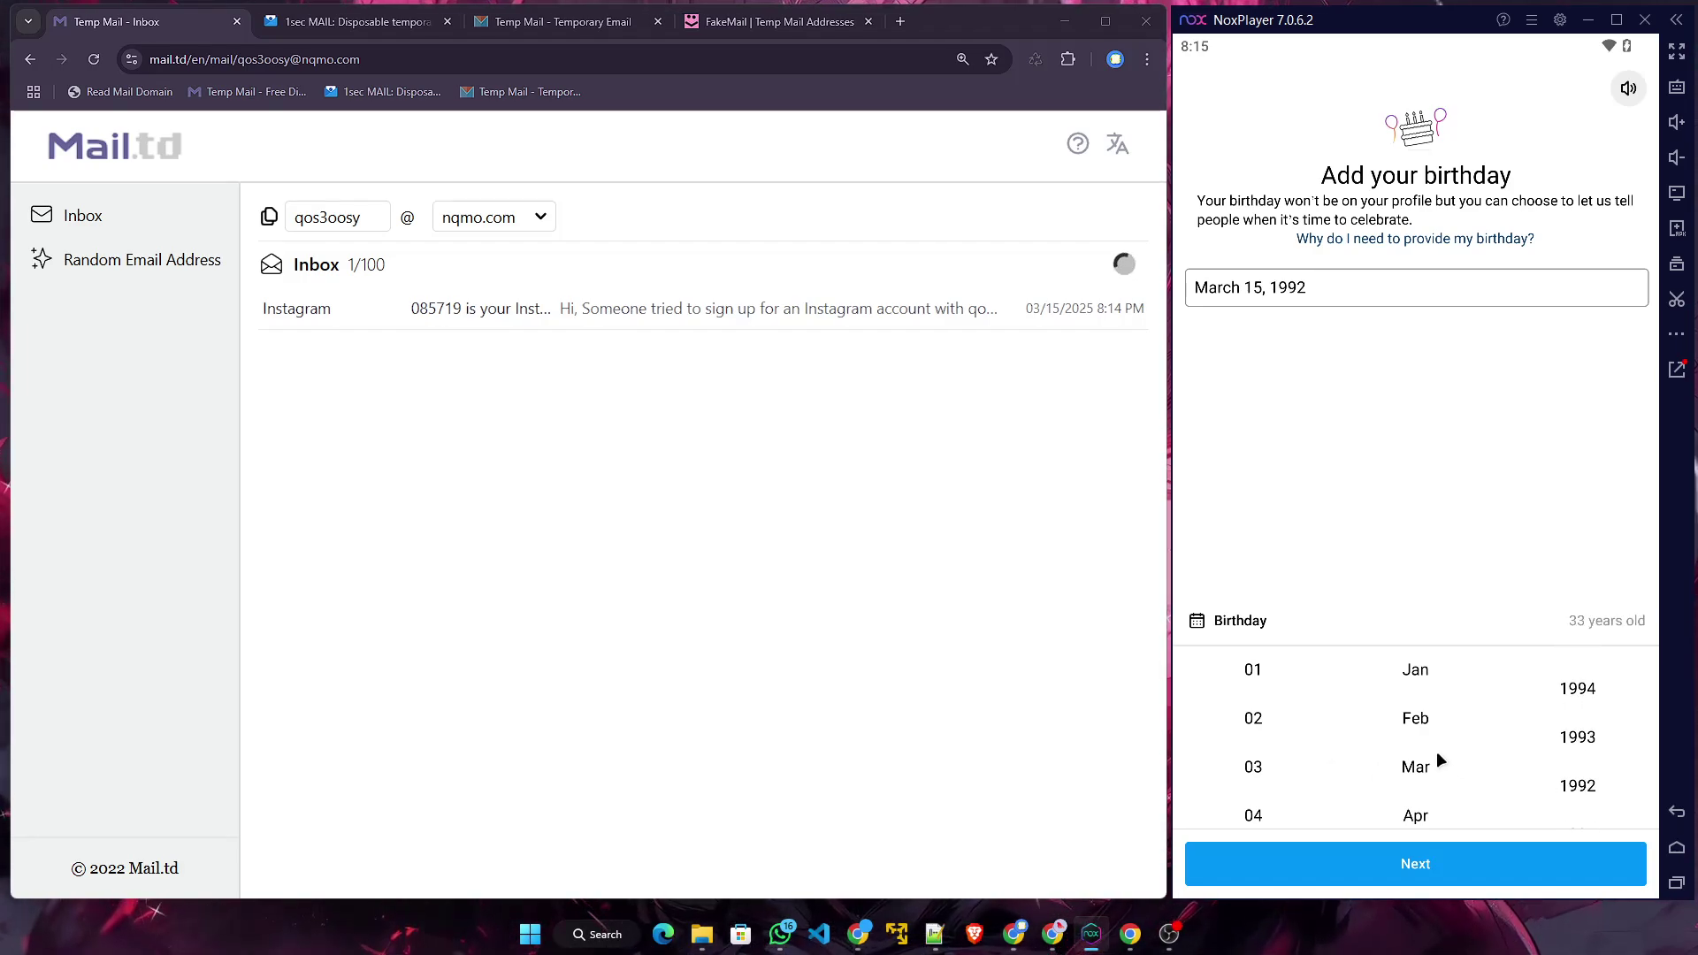
scroll(1416, 759, "down", 3)
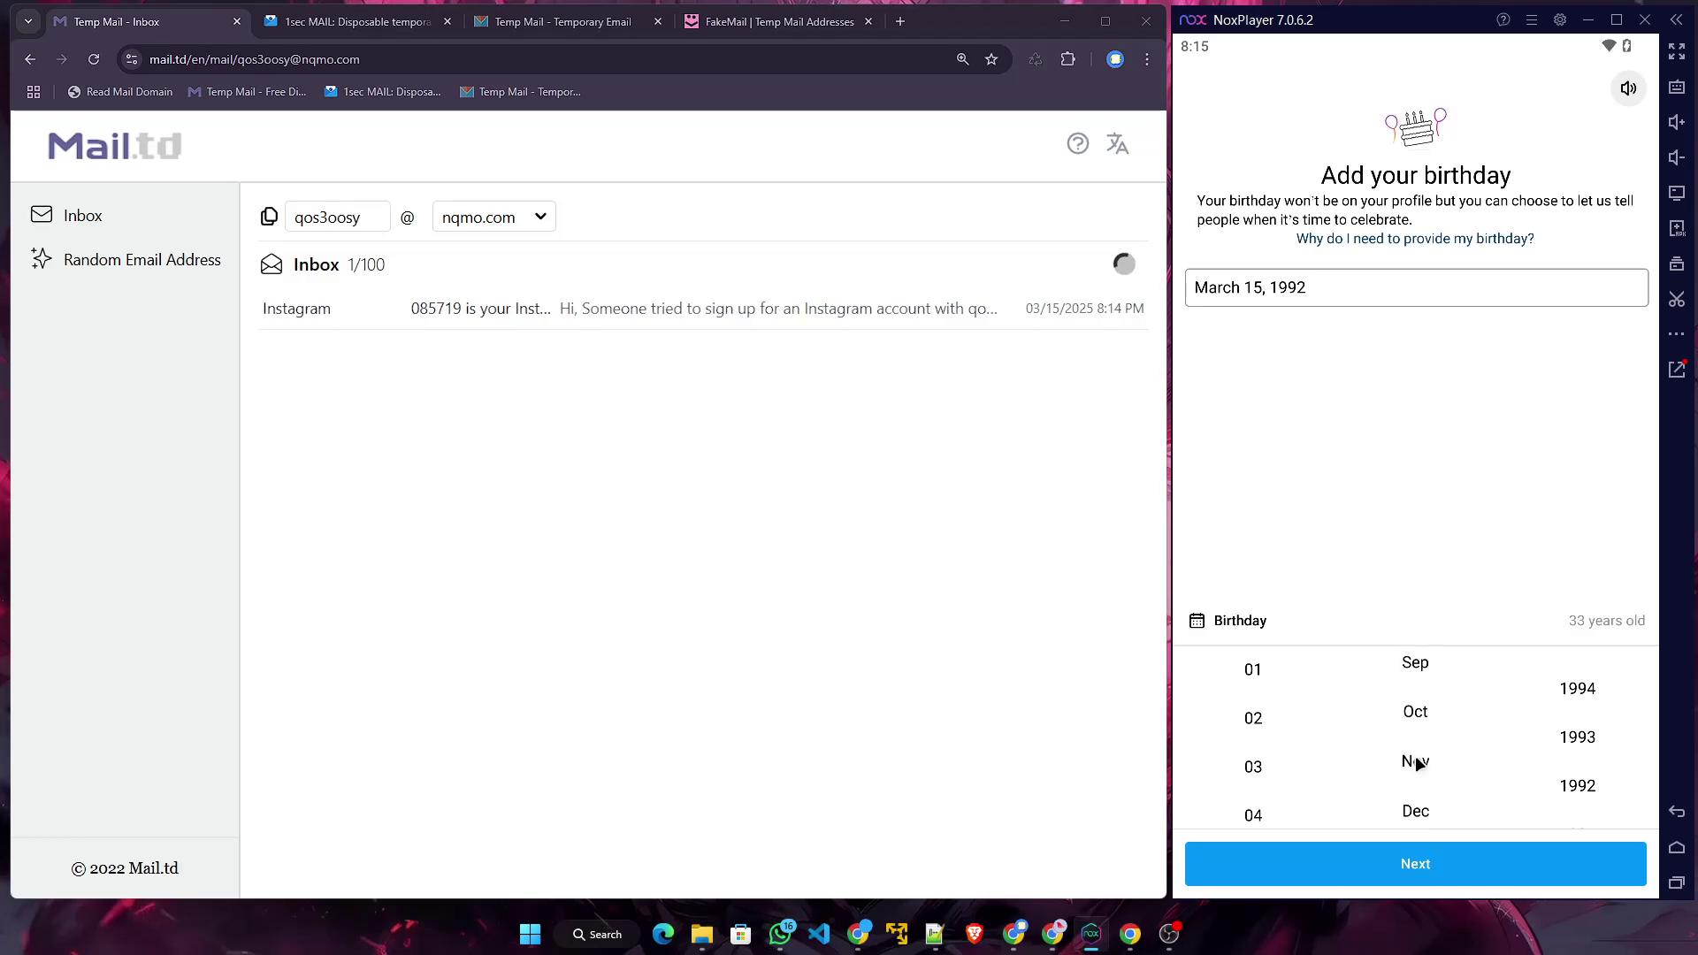
left_click(1416, 664)
scroll(1258, 734, "down", 3)
scroll(1259, 740, "down", 2)
scroll(1266, 681, "up", 1)
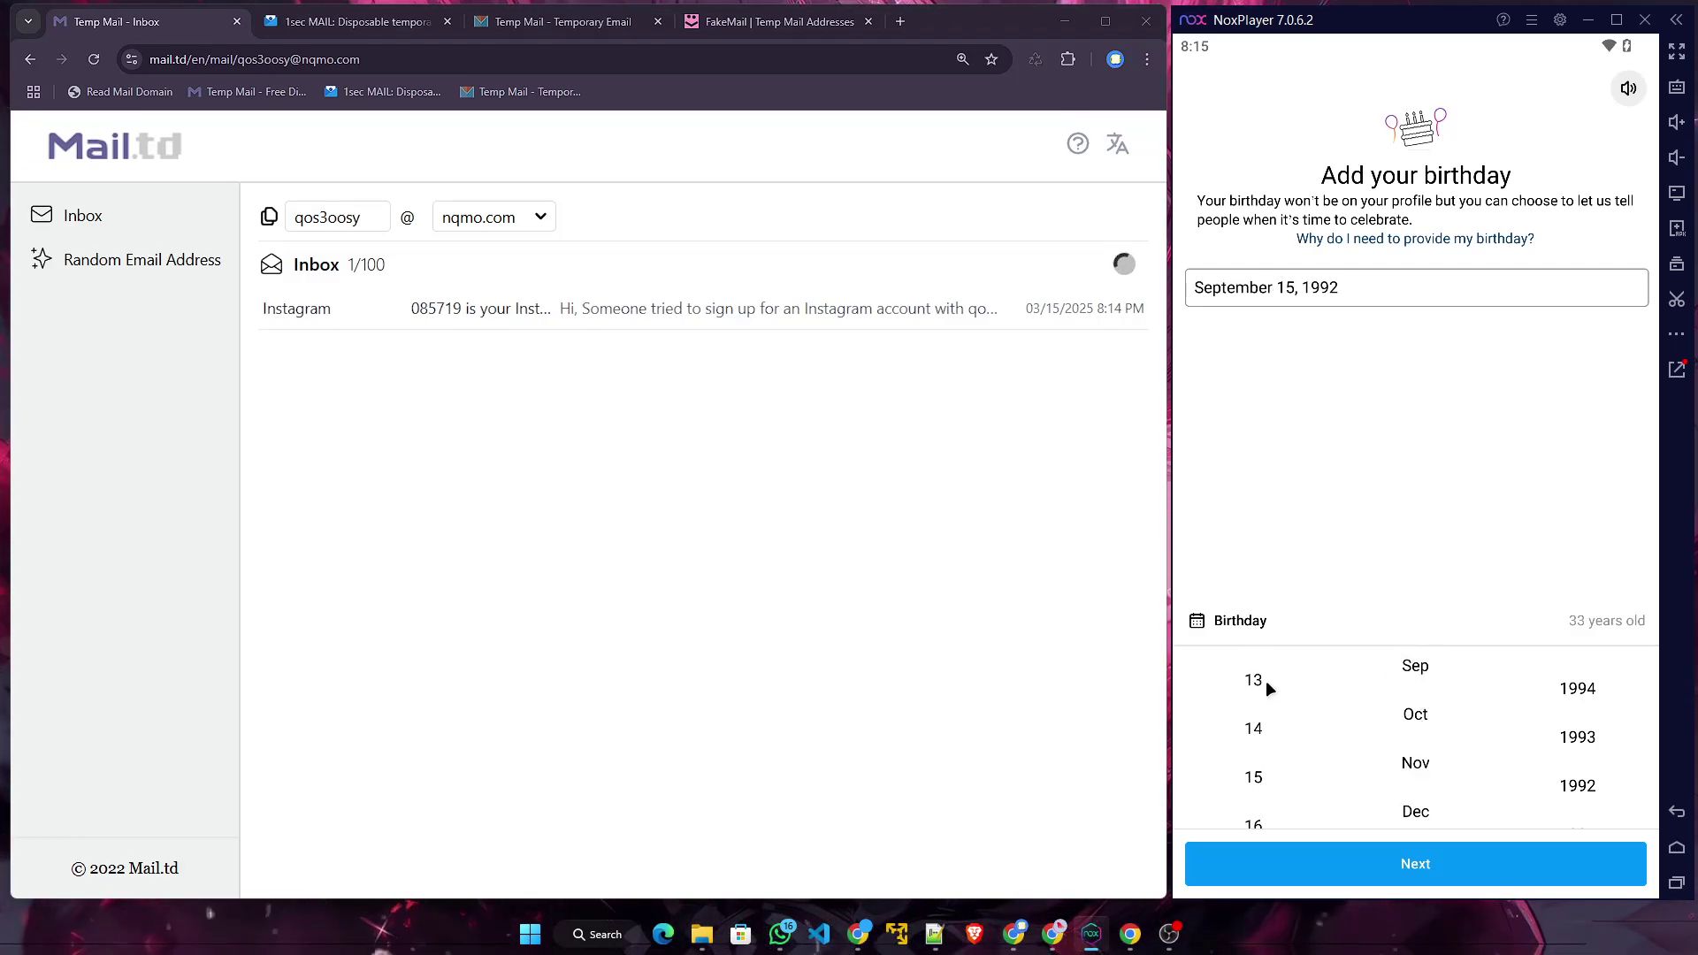
left_click(1266, 681)
left_click(1438, 872)
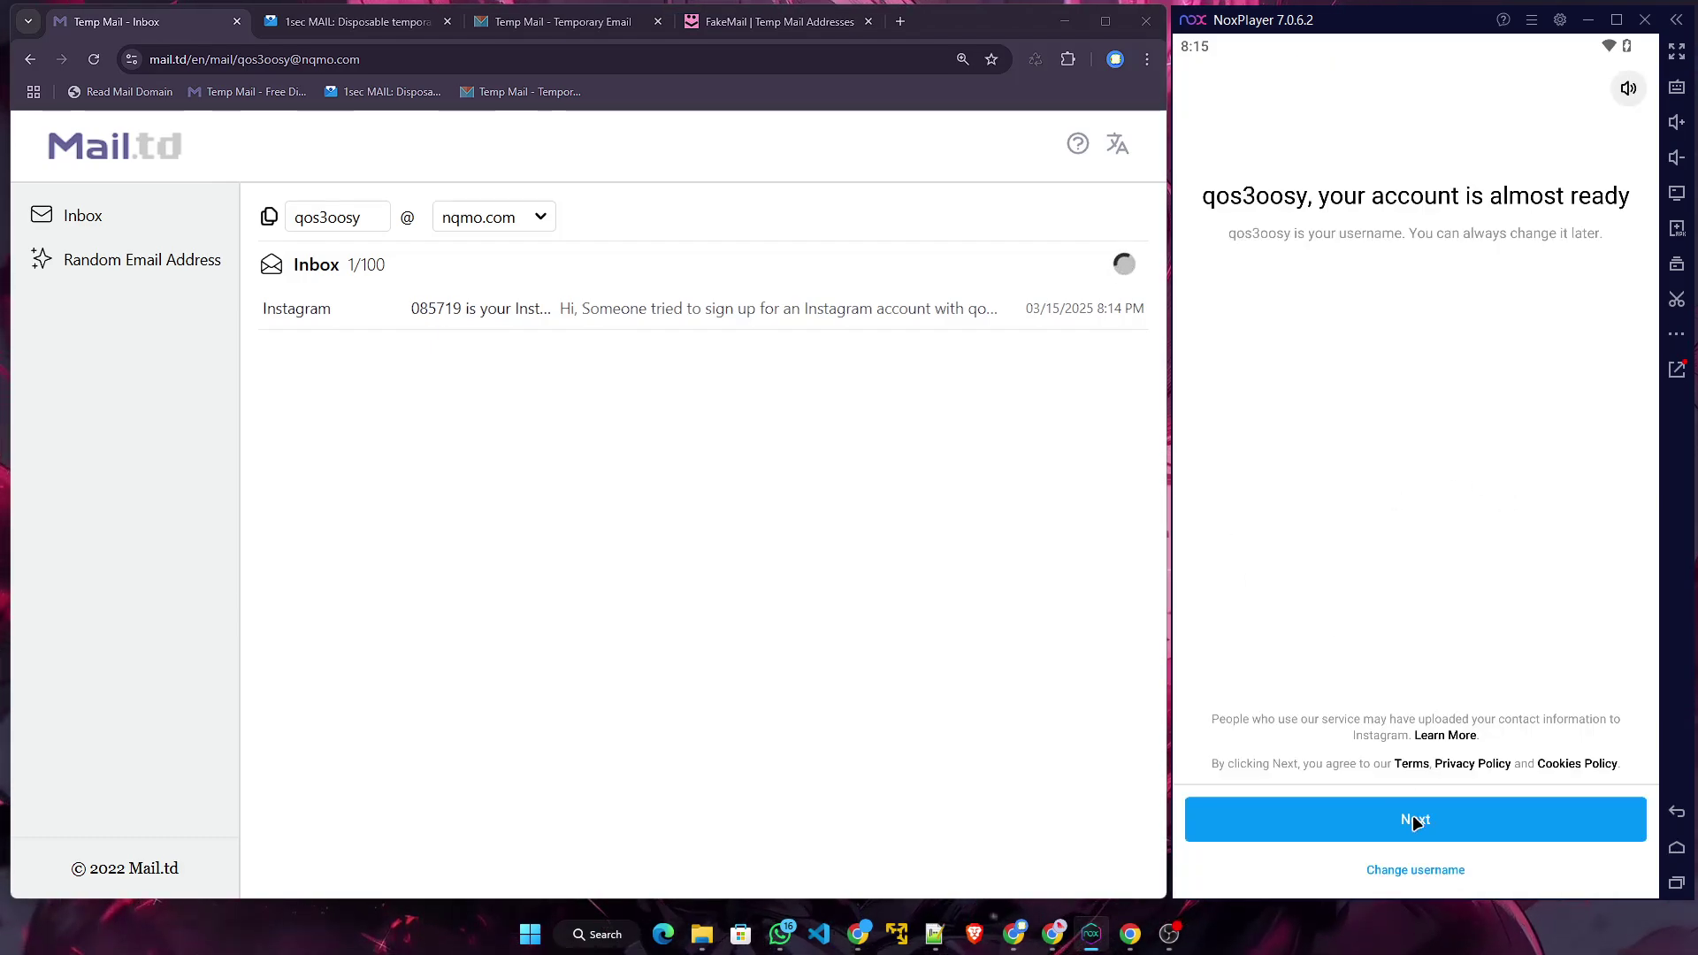
- Accept the suggested username and continue through the extra security step
left_click(1414, 819)
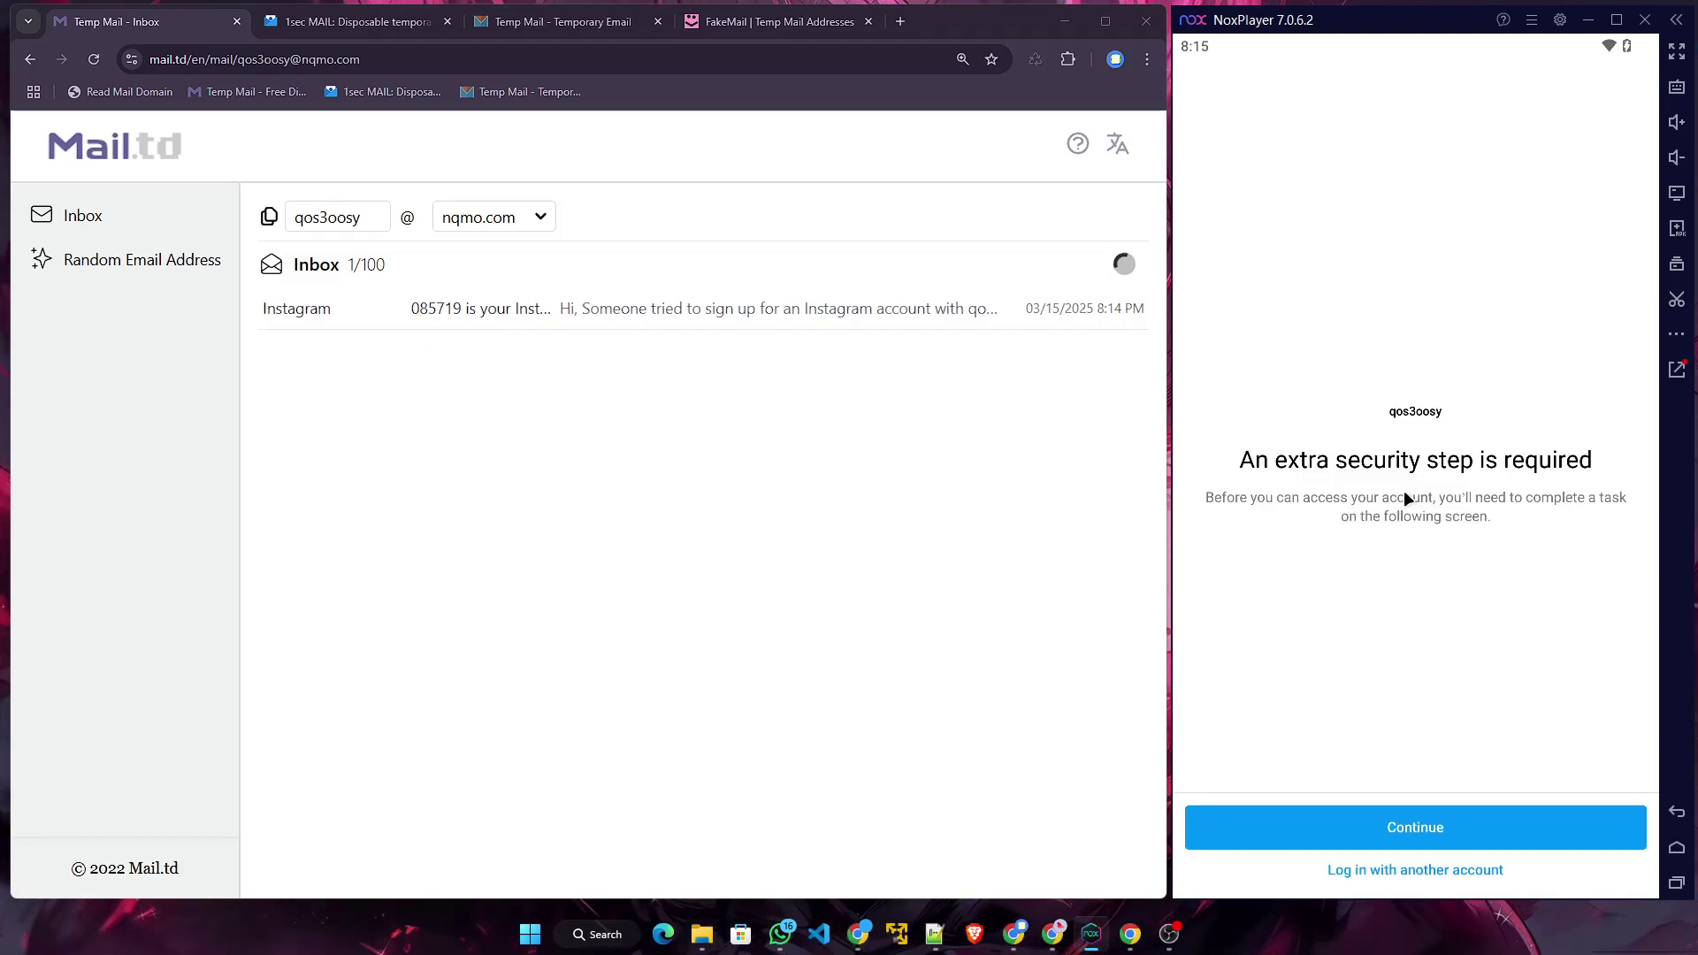
left_click(1440, 828)
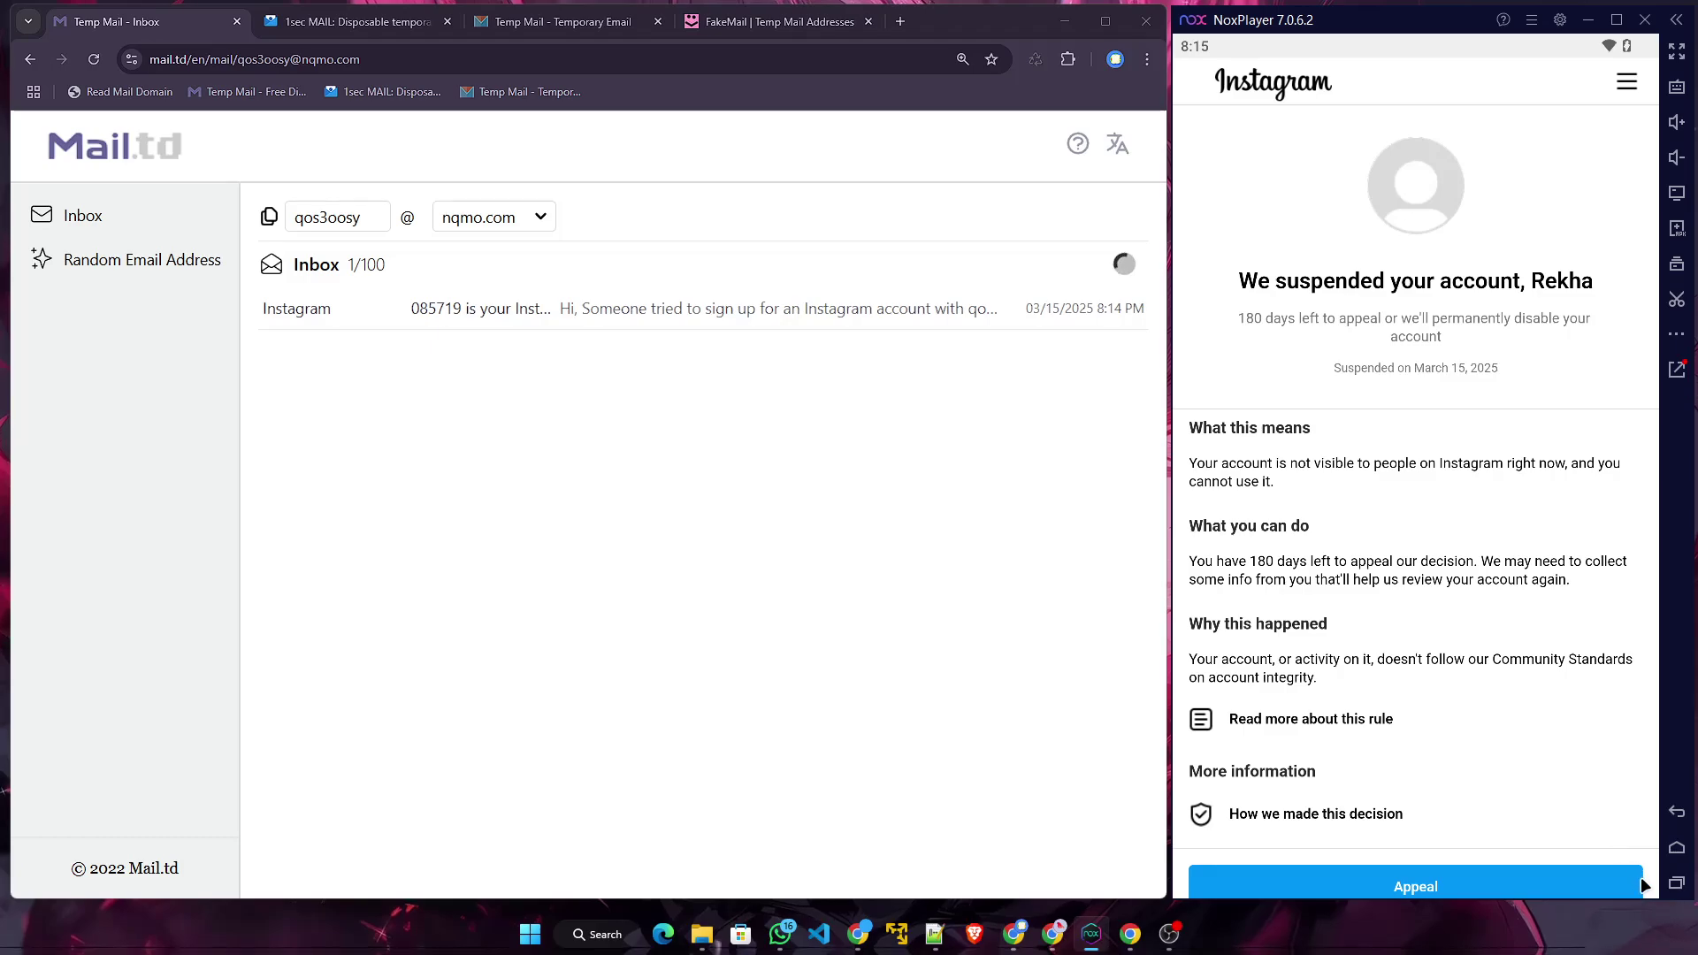
- Close Instagram from recent apps and open Instagram Lite's storage management
left_click(1677, 883)
left_click_drag(1477, 576, 1445, 469)
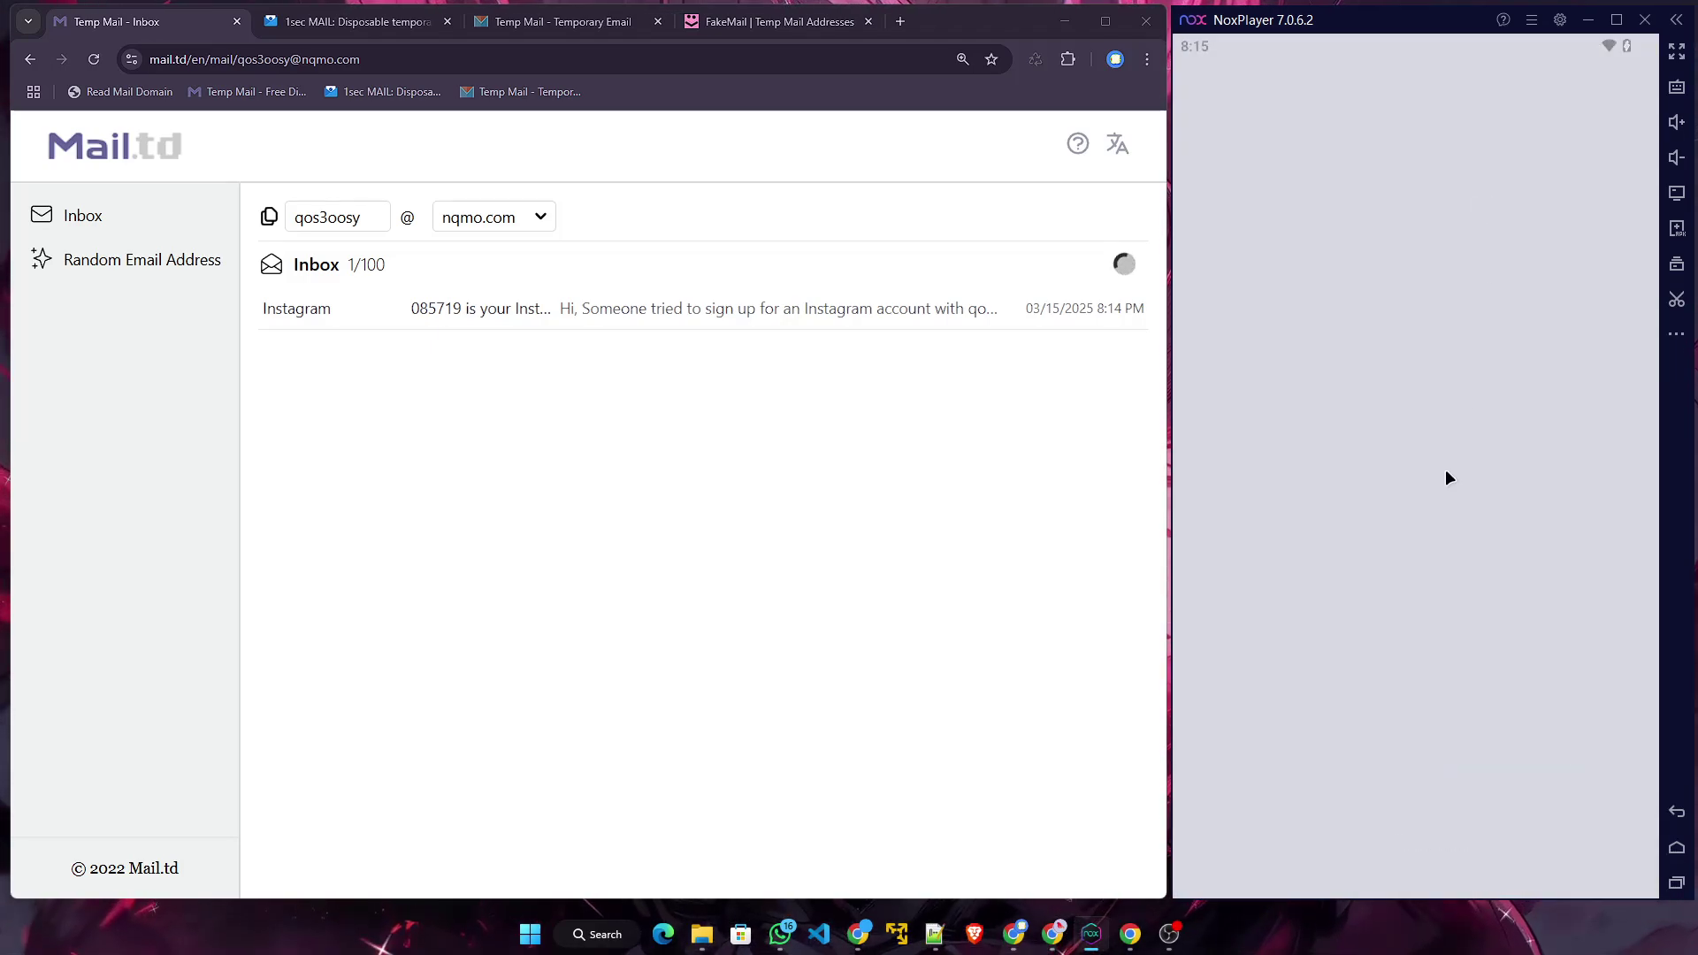
left_click_drag(1389, 320, 1386, 315)
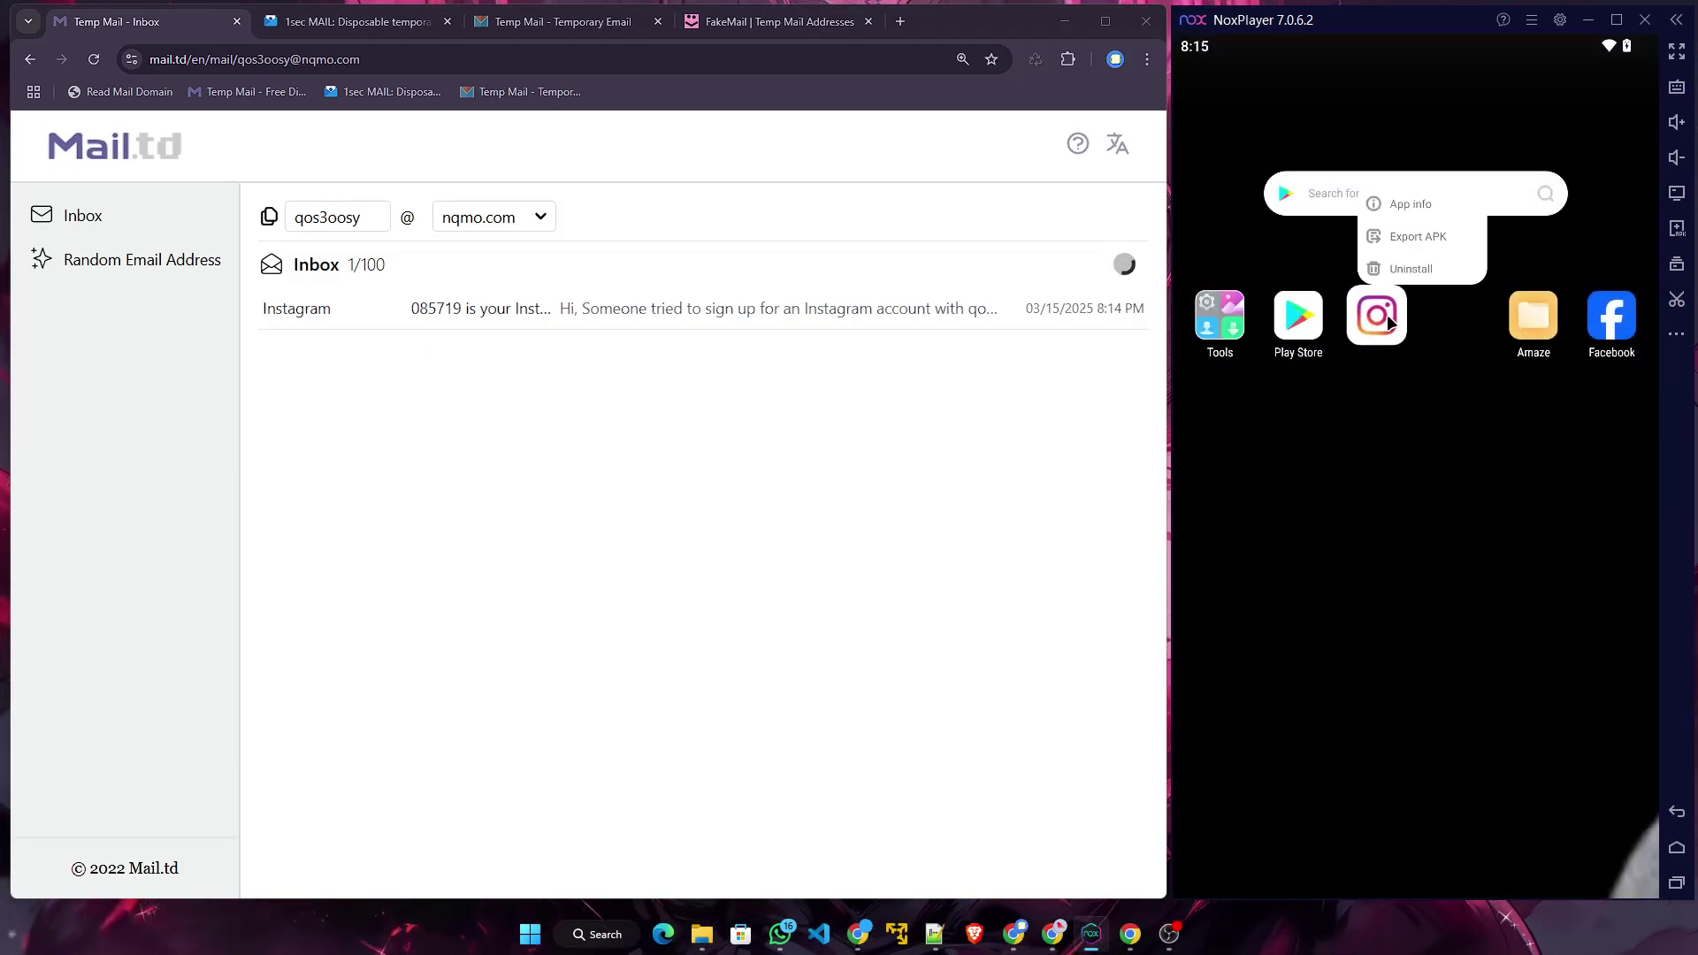
left_click(1393, 194)
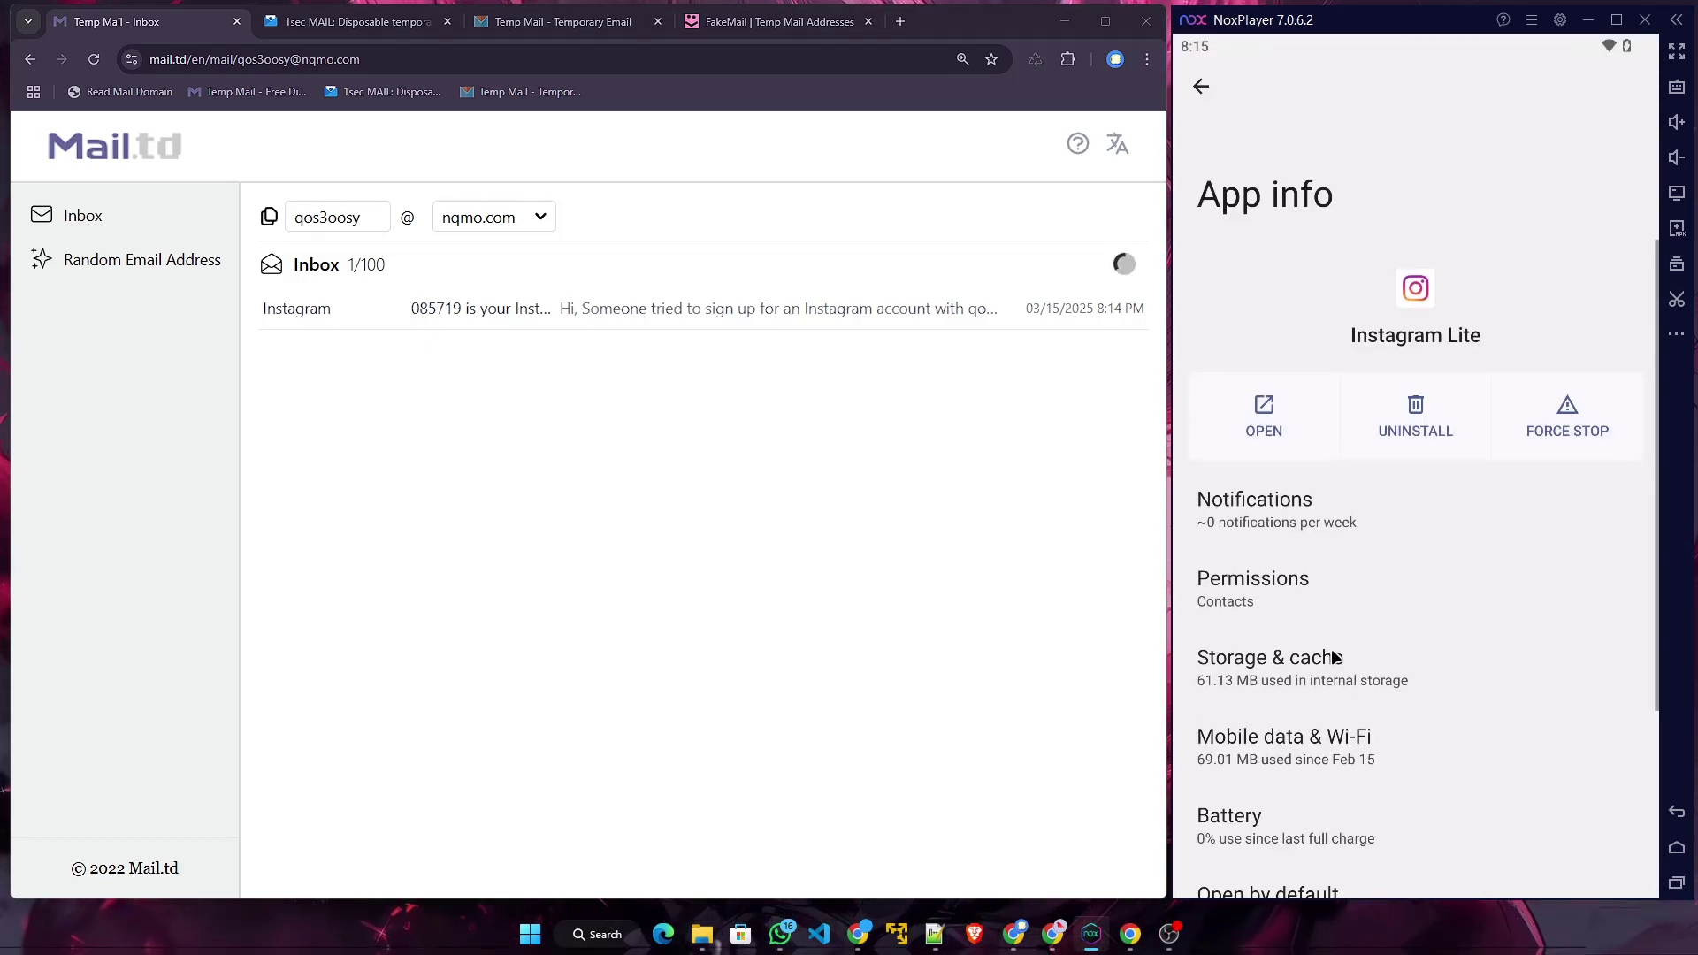
left_click(1335, 656)
left_click(1317, 448)
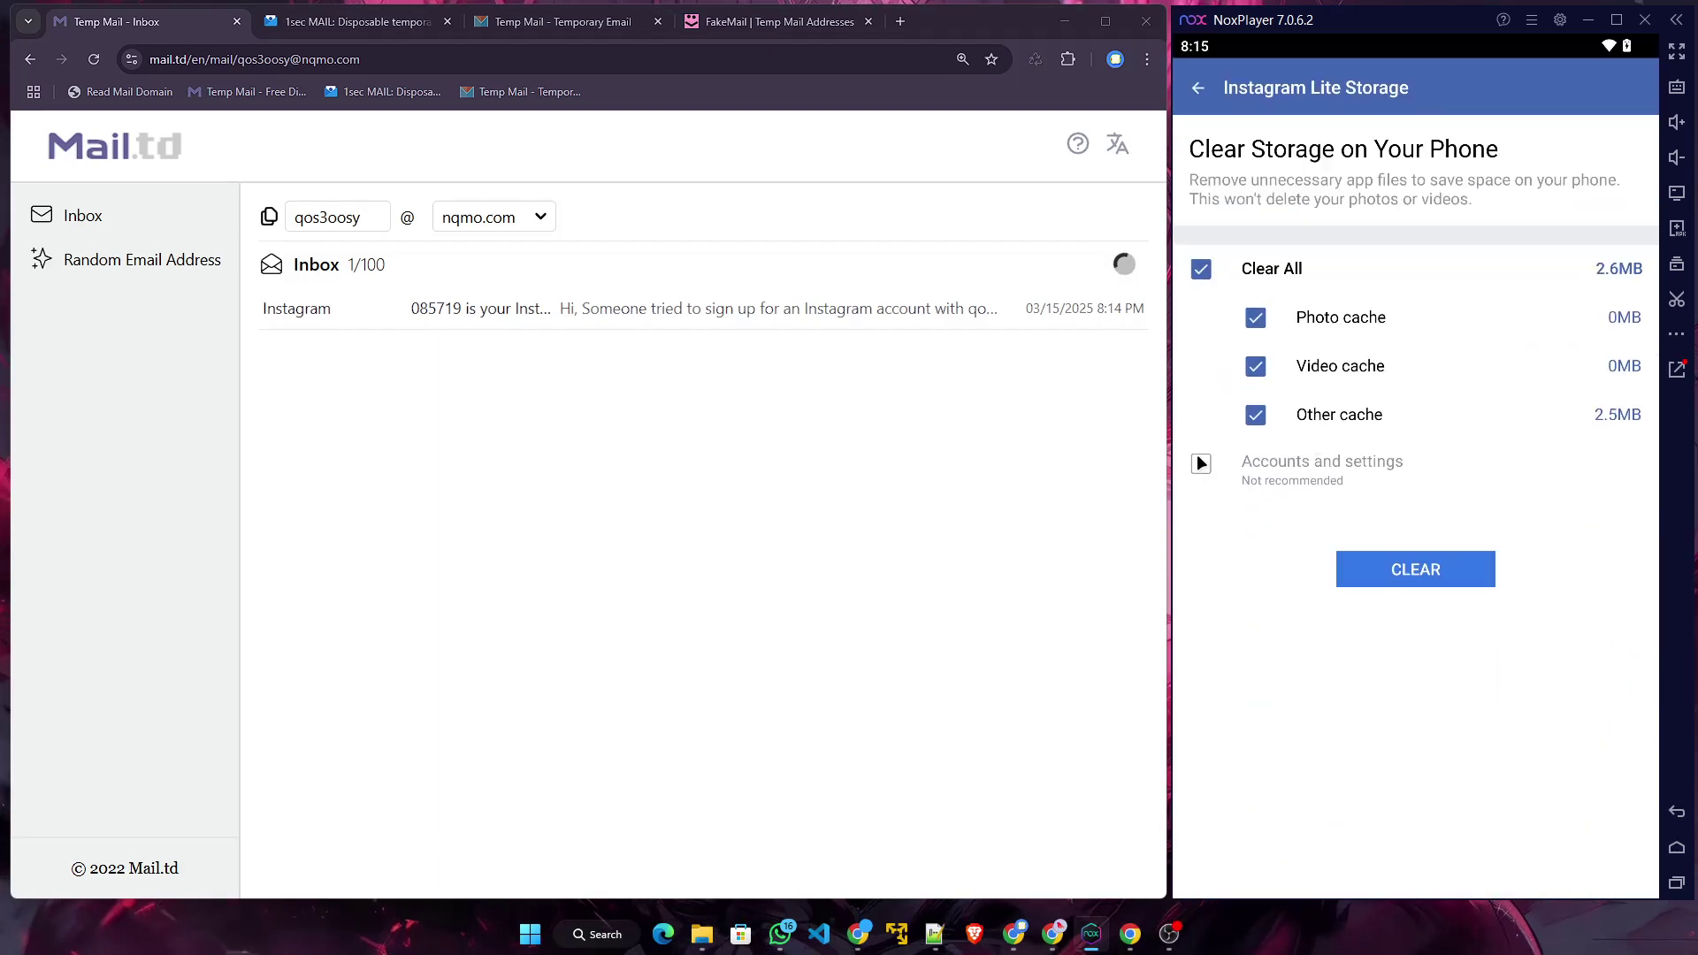
- Clear Instagram Lite's accounts, settings and cache down to 0 B
left_click(1200, 462)
left_click(1576, 533)
left_click(1378, 576)
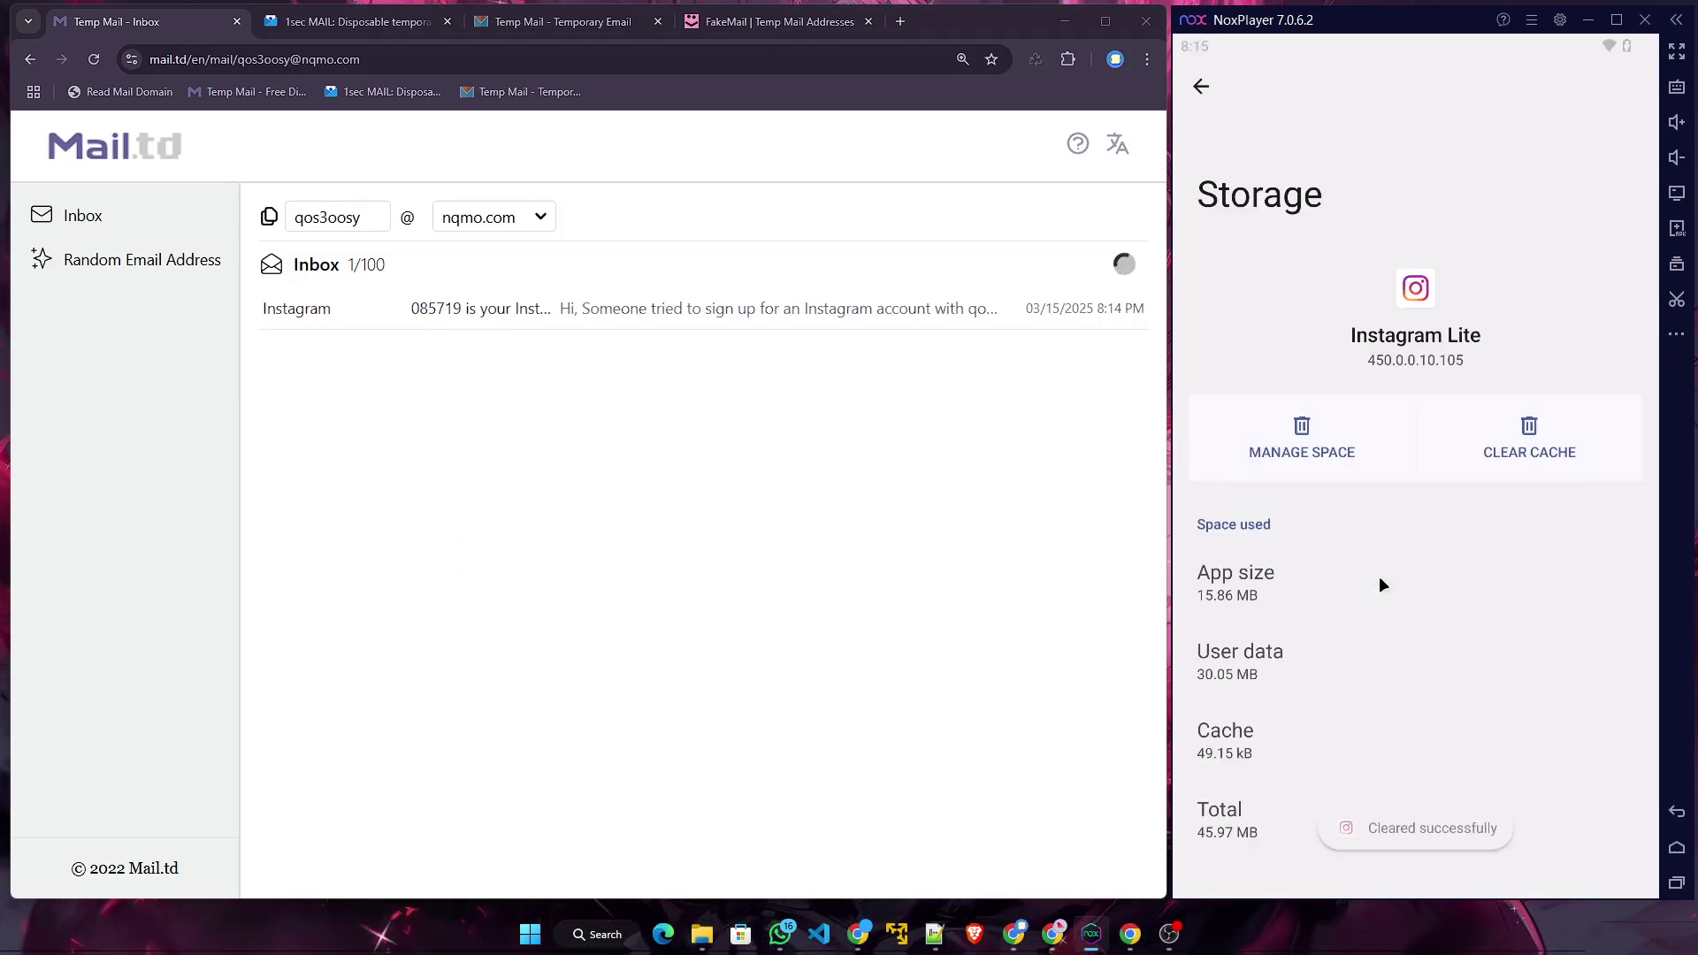
left_click(1543, 424)
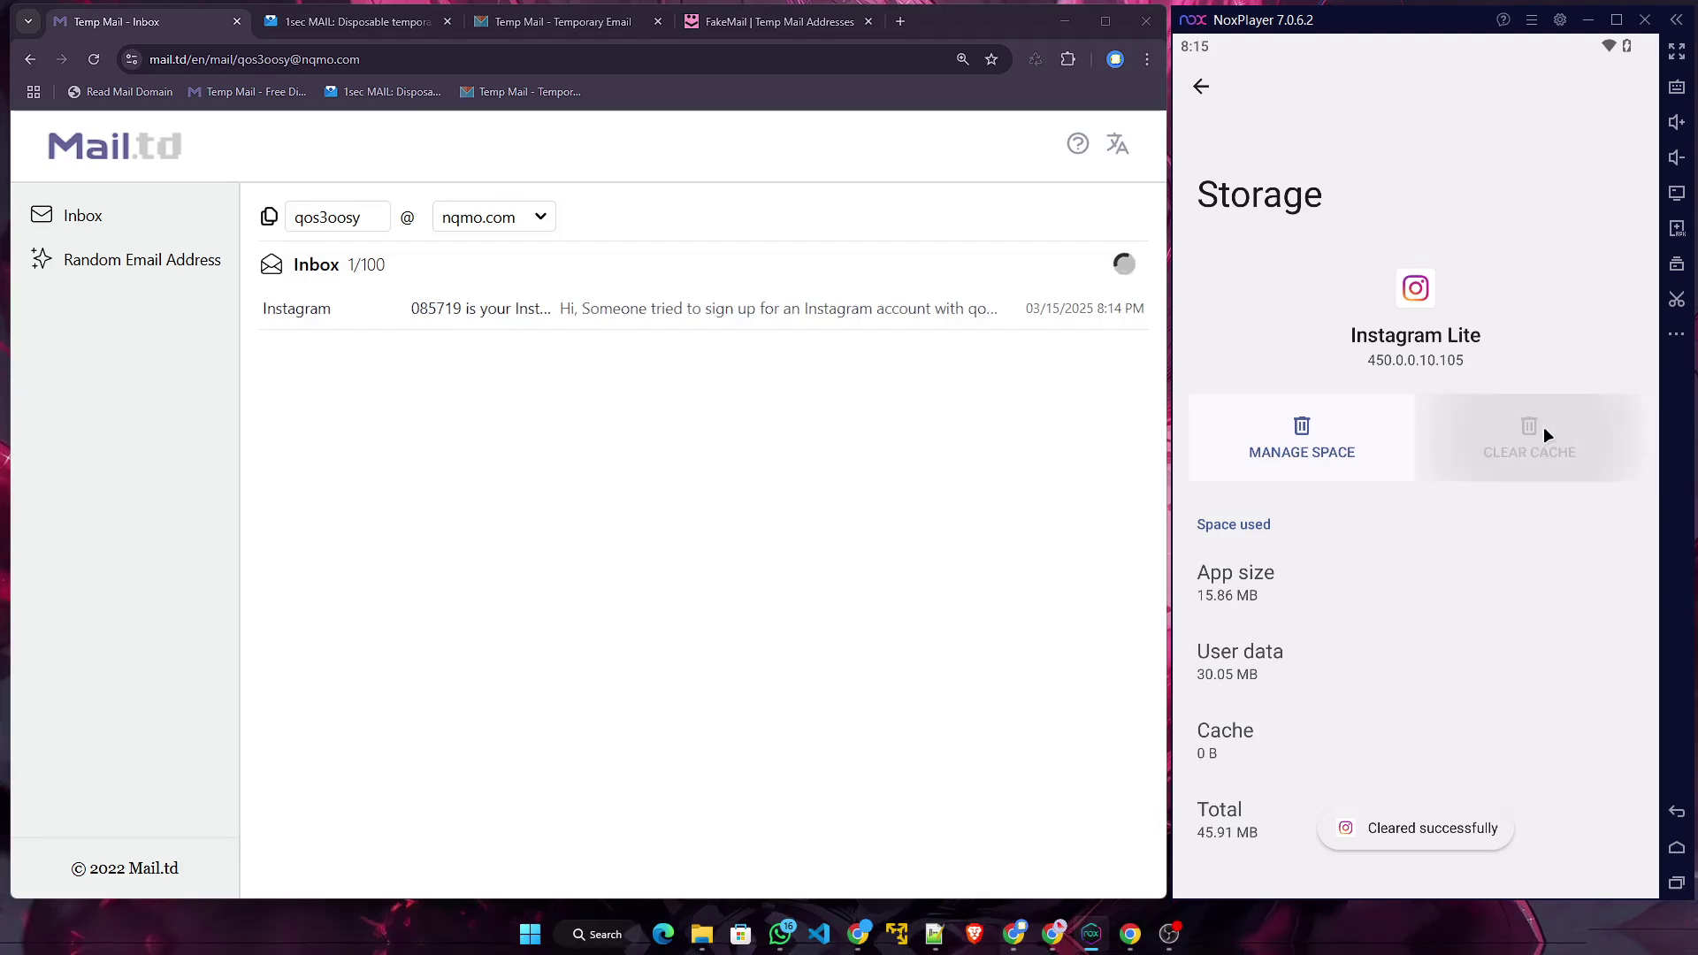
- Close Instagram Lite from recent apps and relaunch it fresh
left_click(1677, 883)
left_click_drag(1456, 716, 1431, 568)
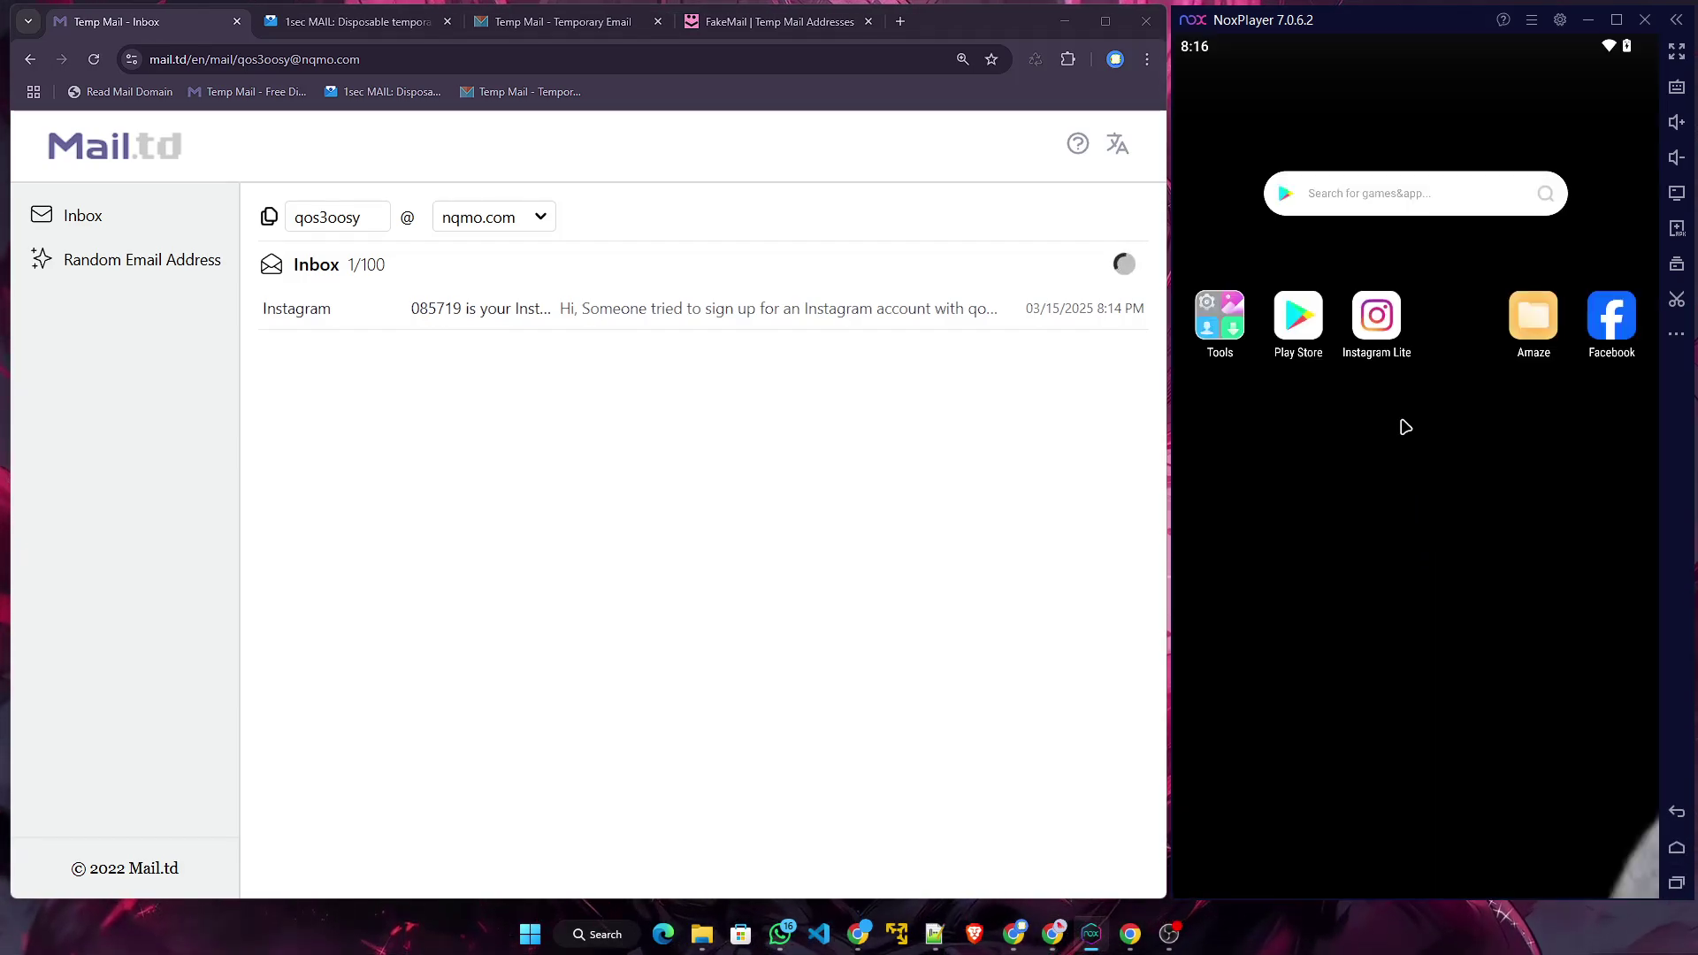
left_click(1376, 329)
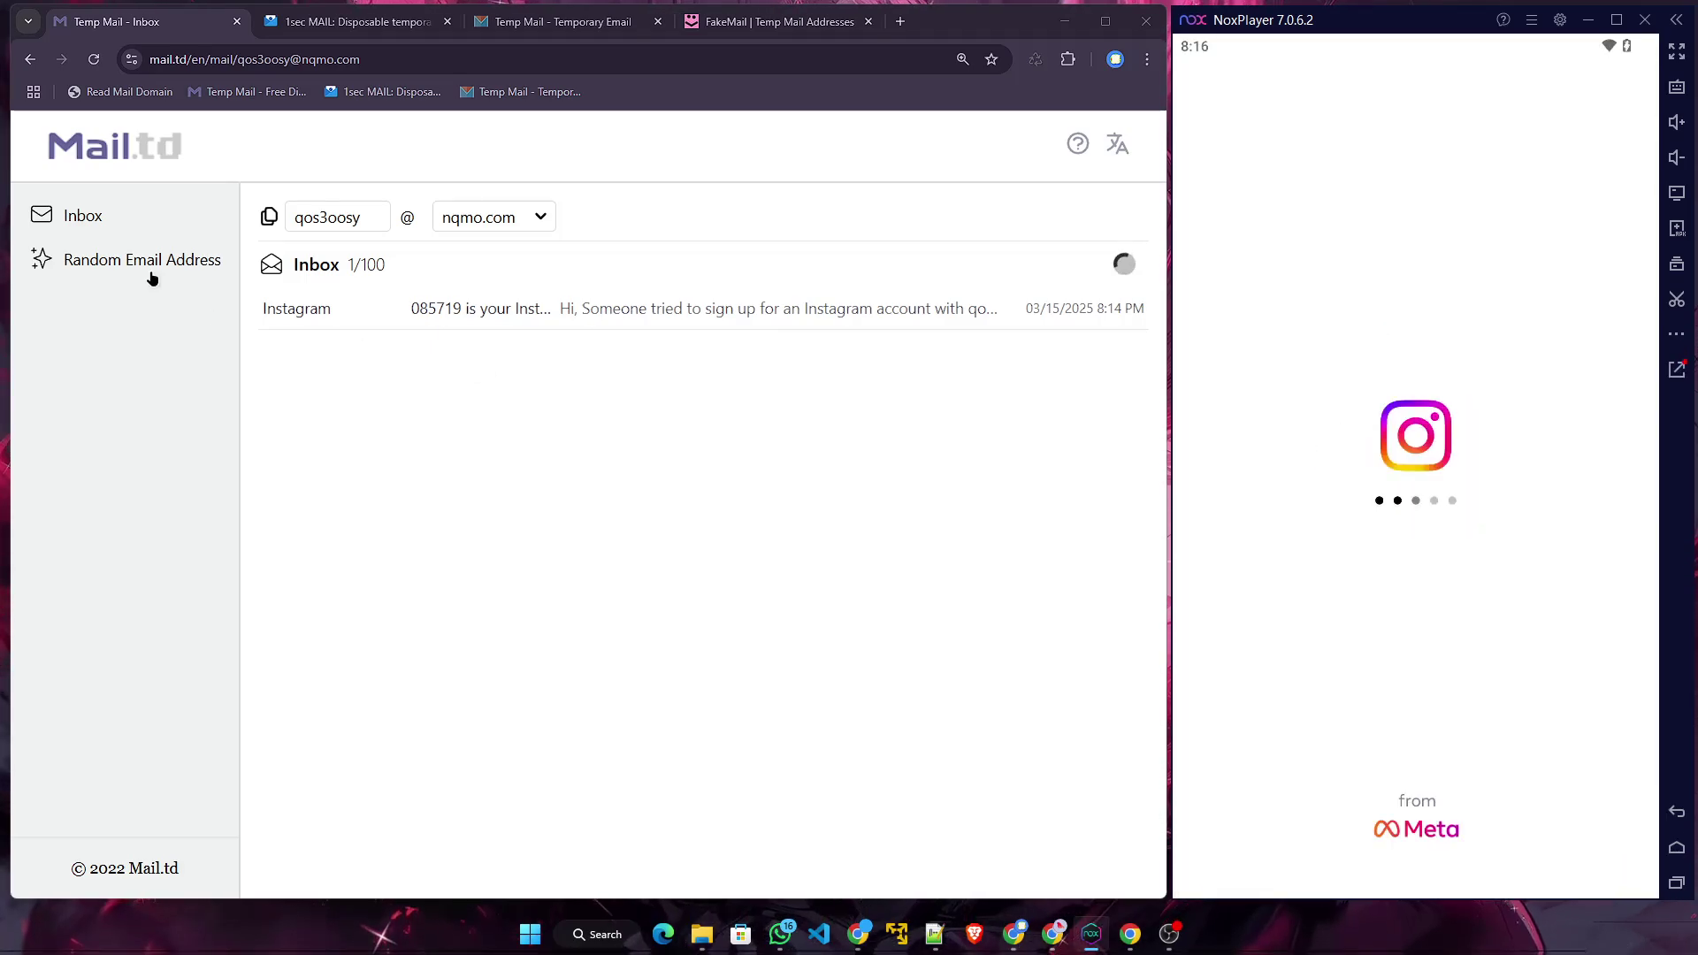
- Start a new Instagram account with email sign-up and clear the prefilled address
left_click(1413, 556)
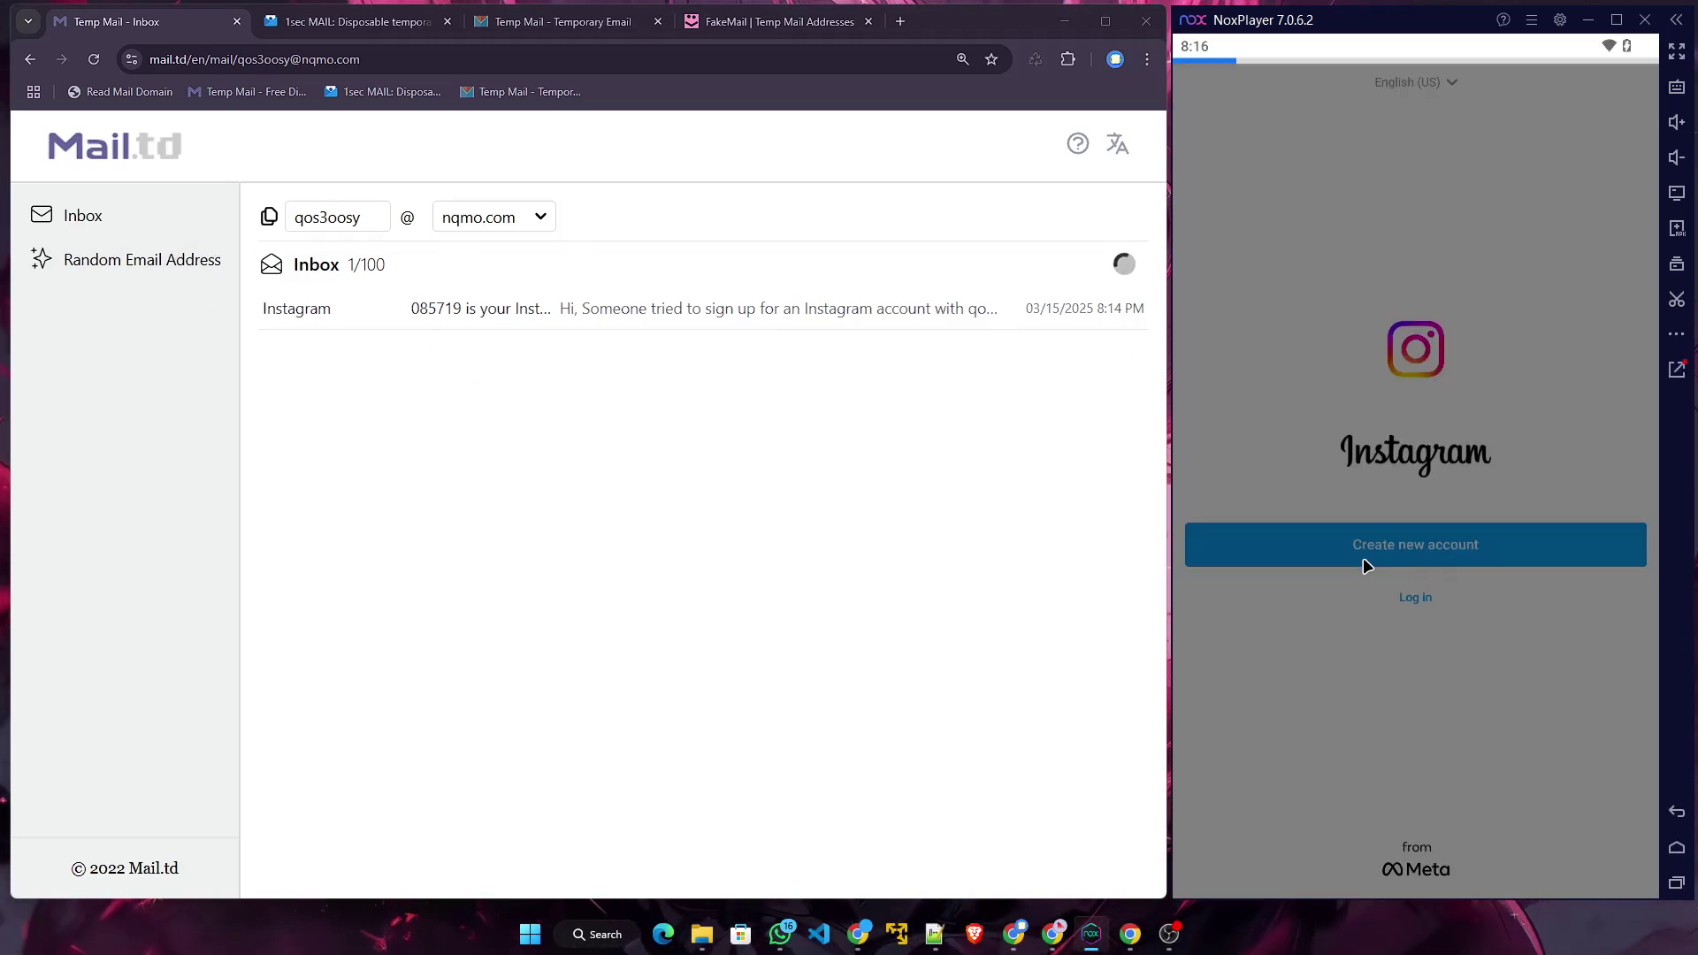
left_click(1440, 415)
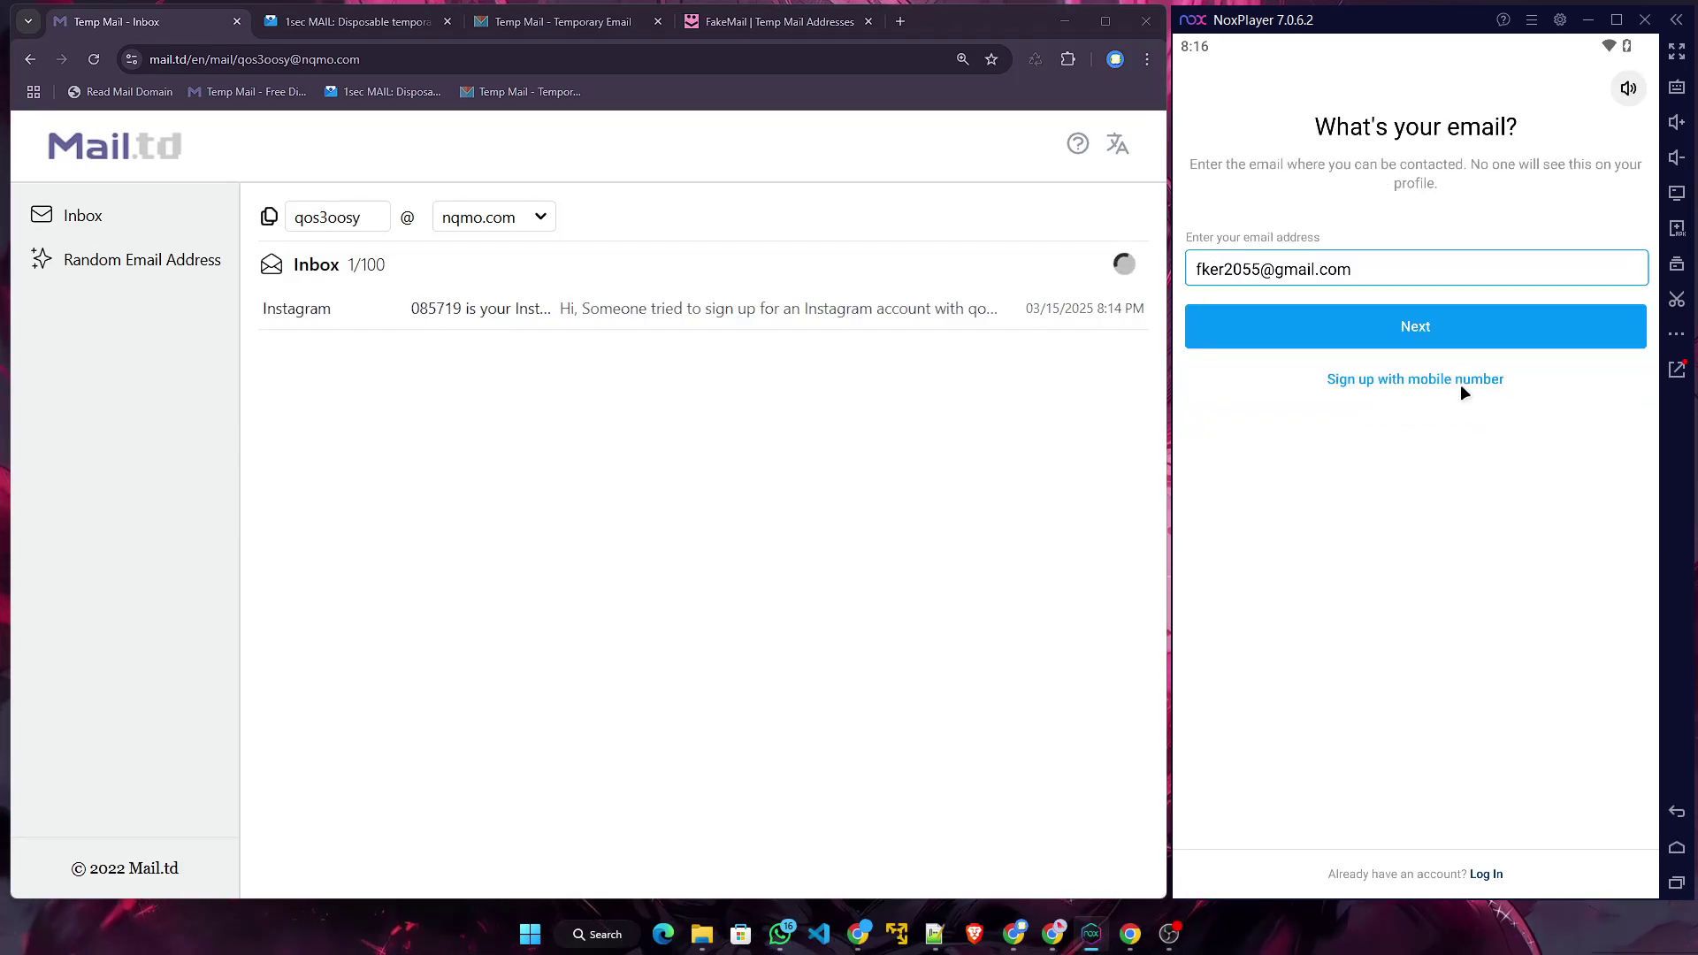
left_click(1630, 269)
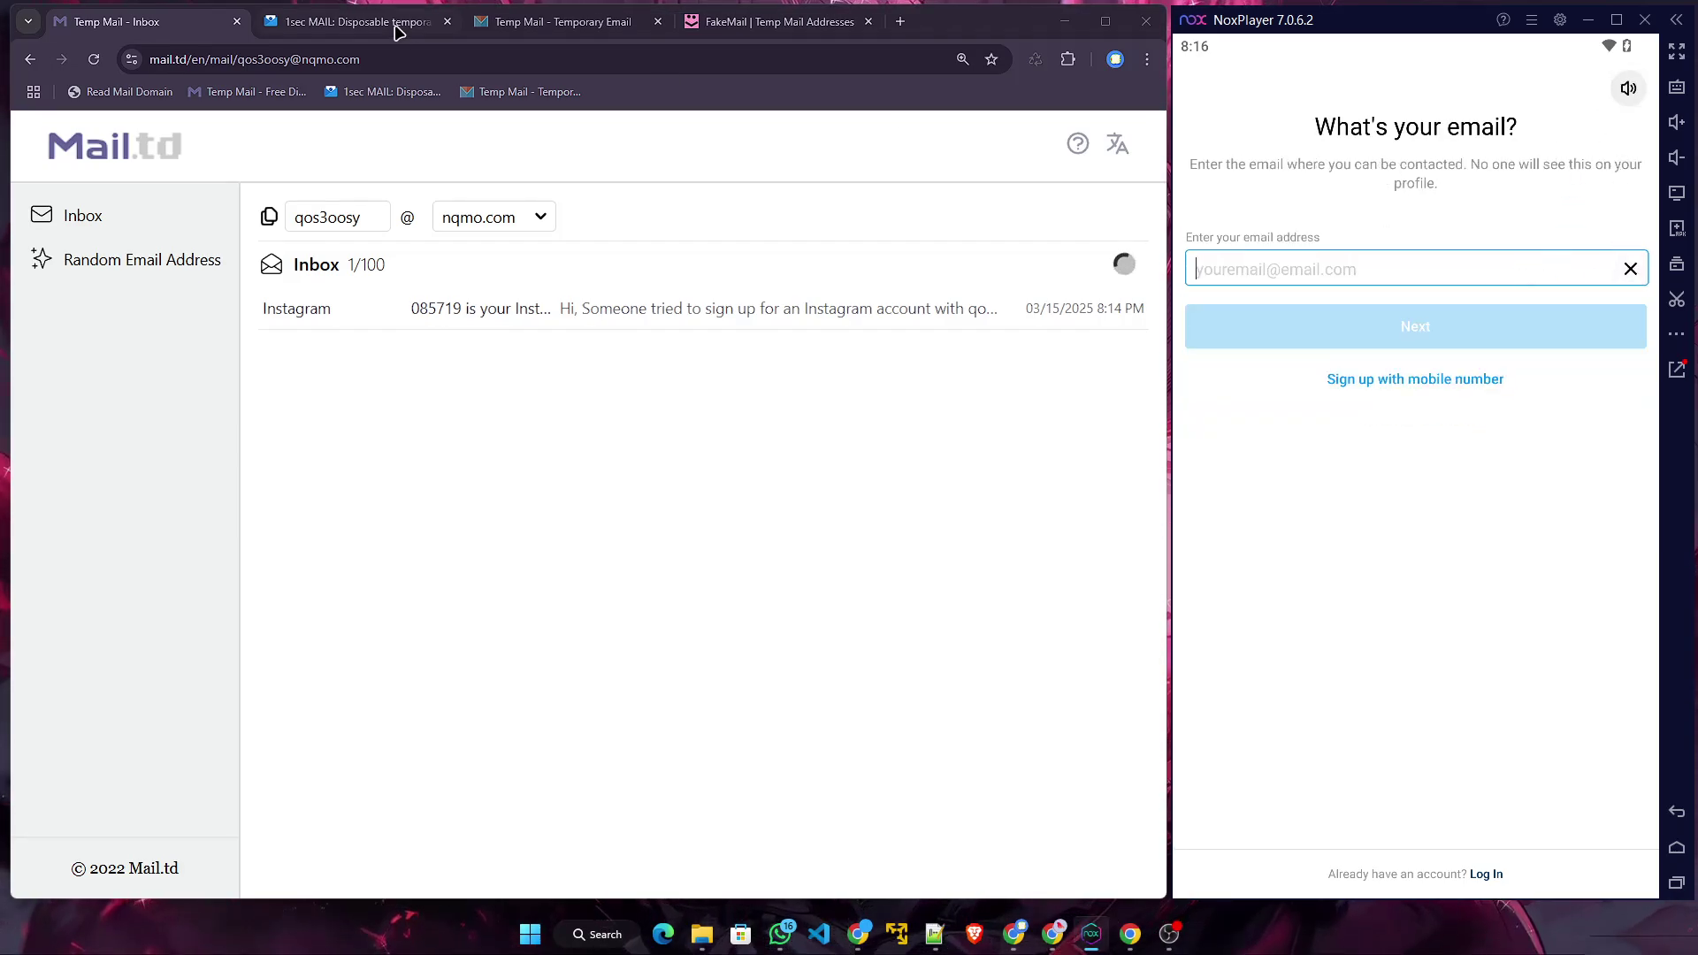
- Paste the copied 1sec MAIL temporary address into the email field and submit it
left_click(345, 23)
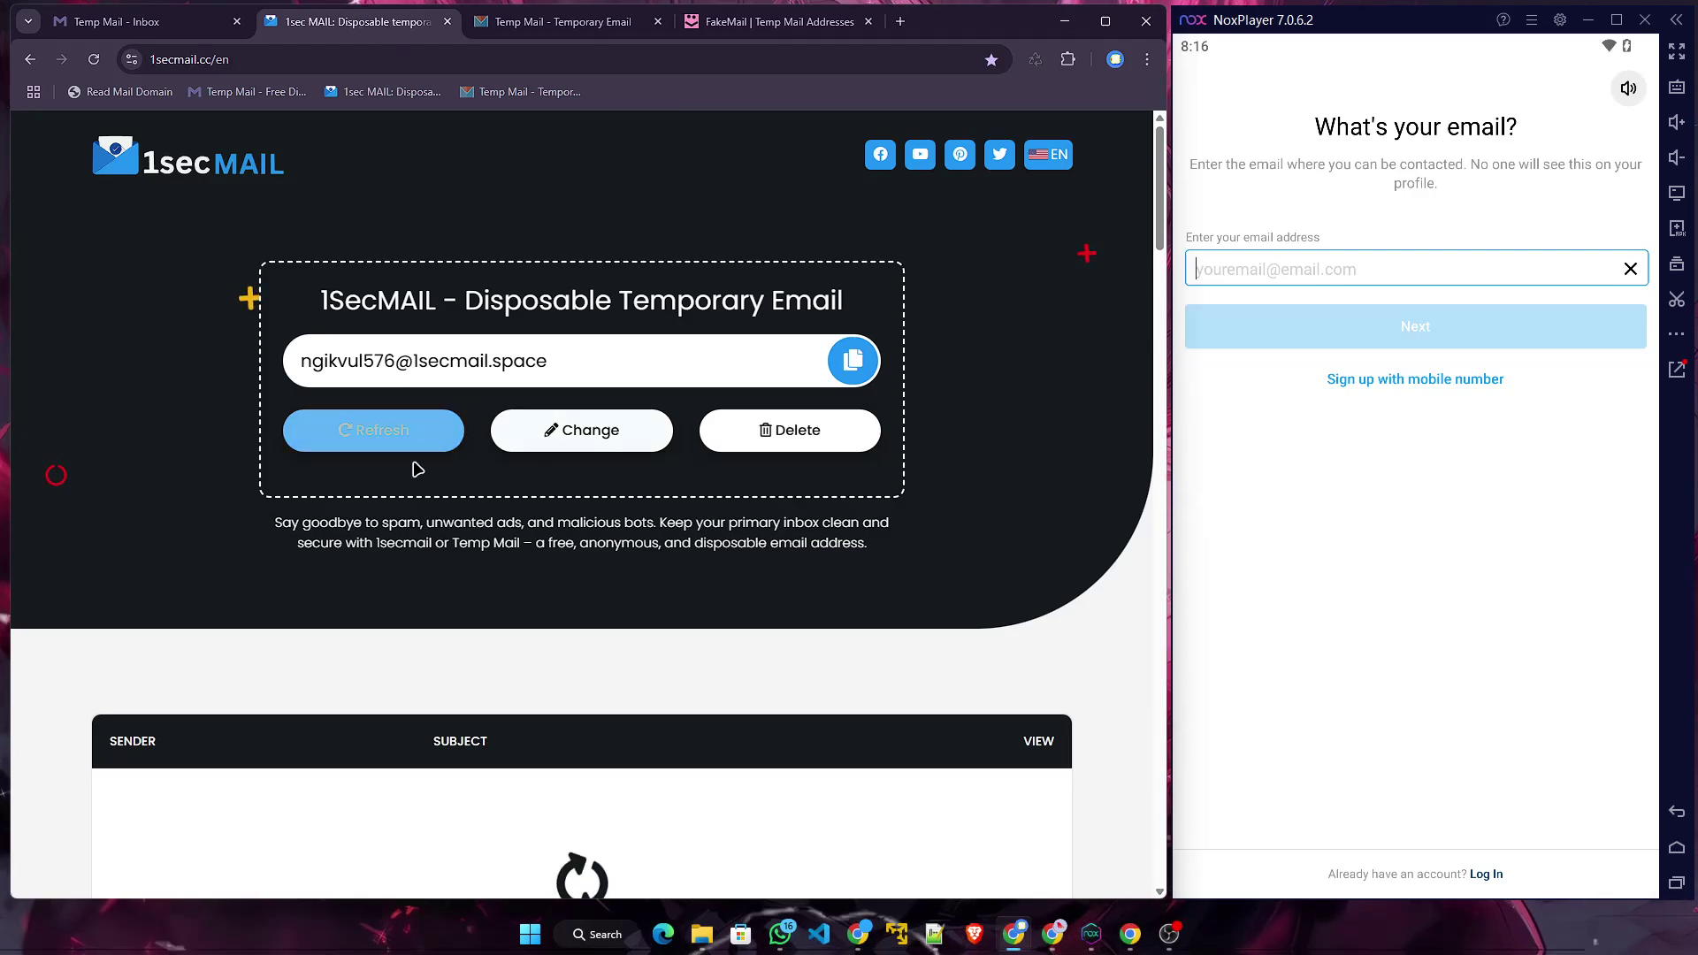
left_click(866, 370)
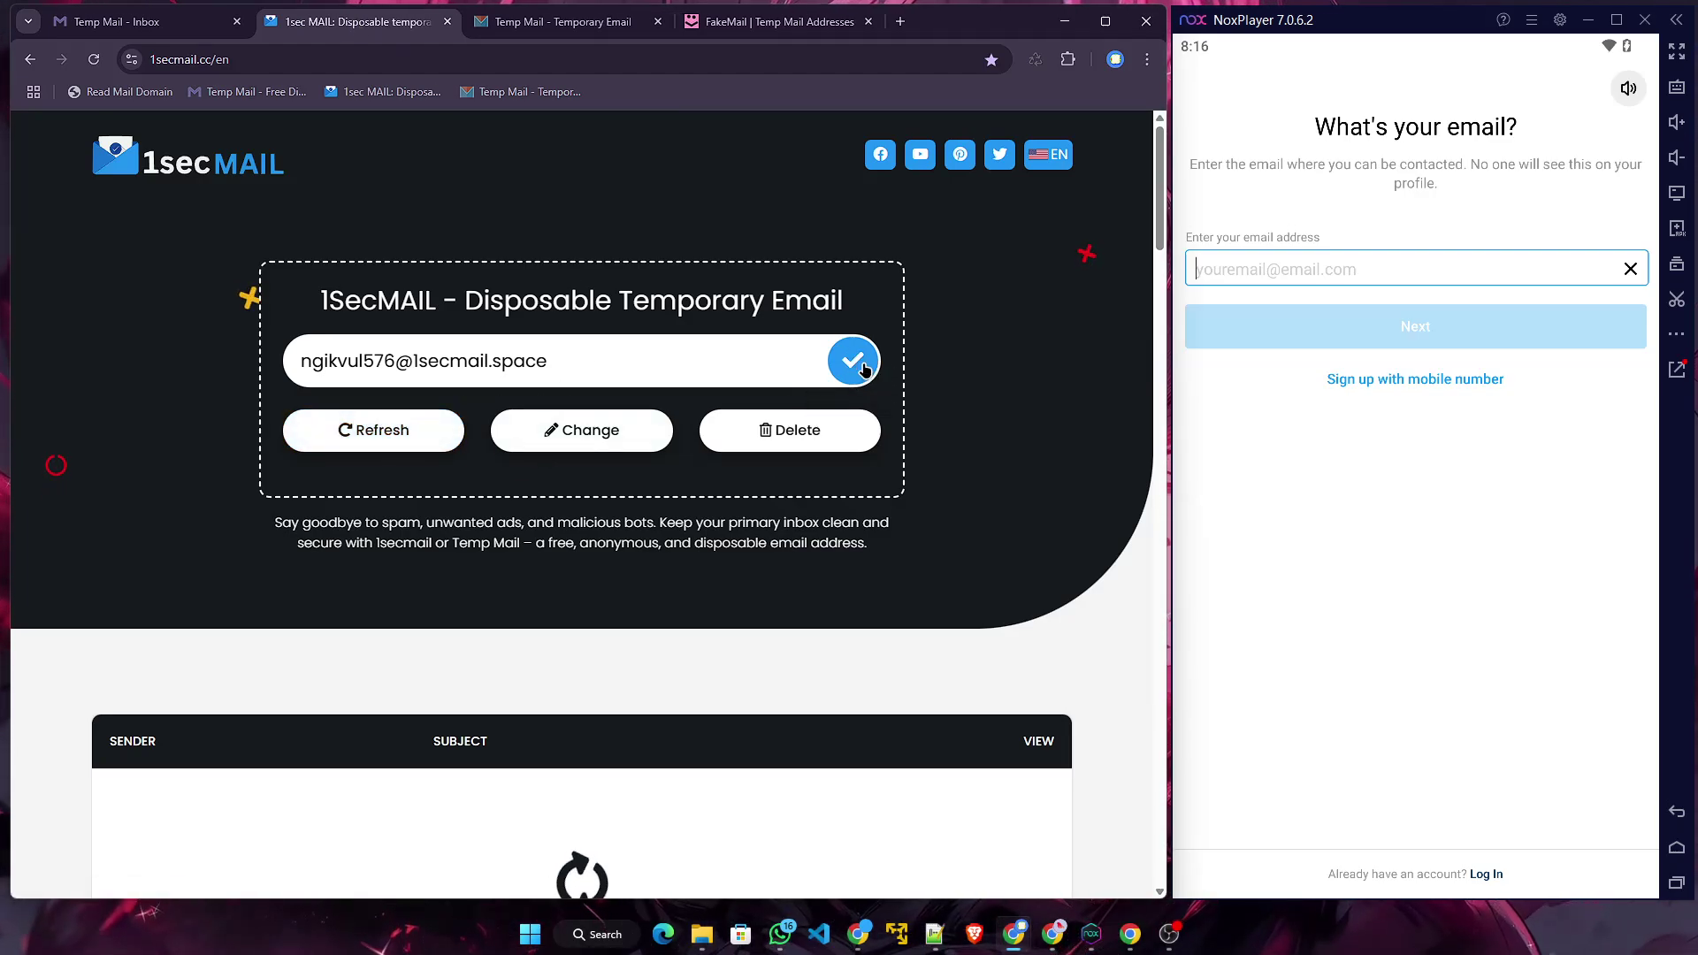
left_click(1319, 267)
key("ctrl+v")
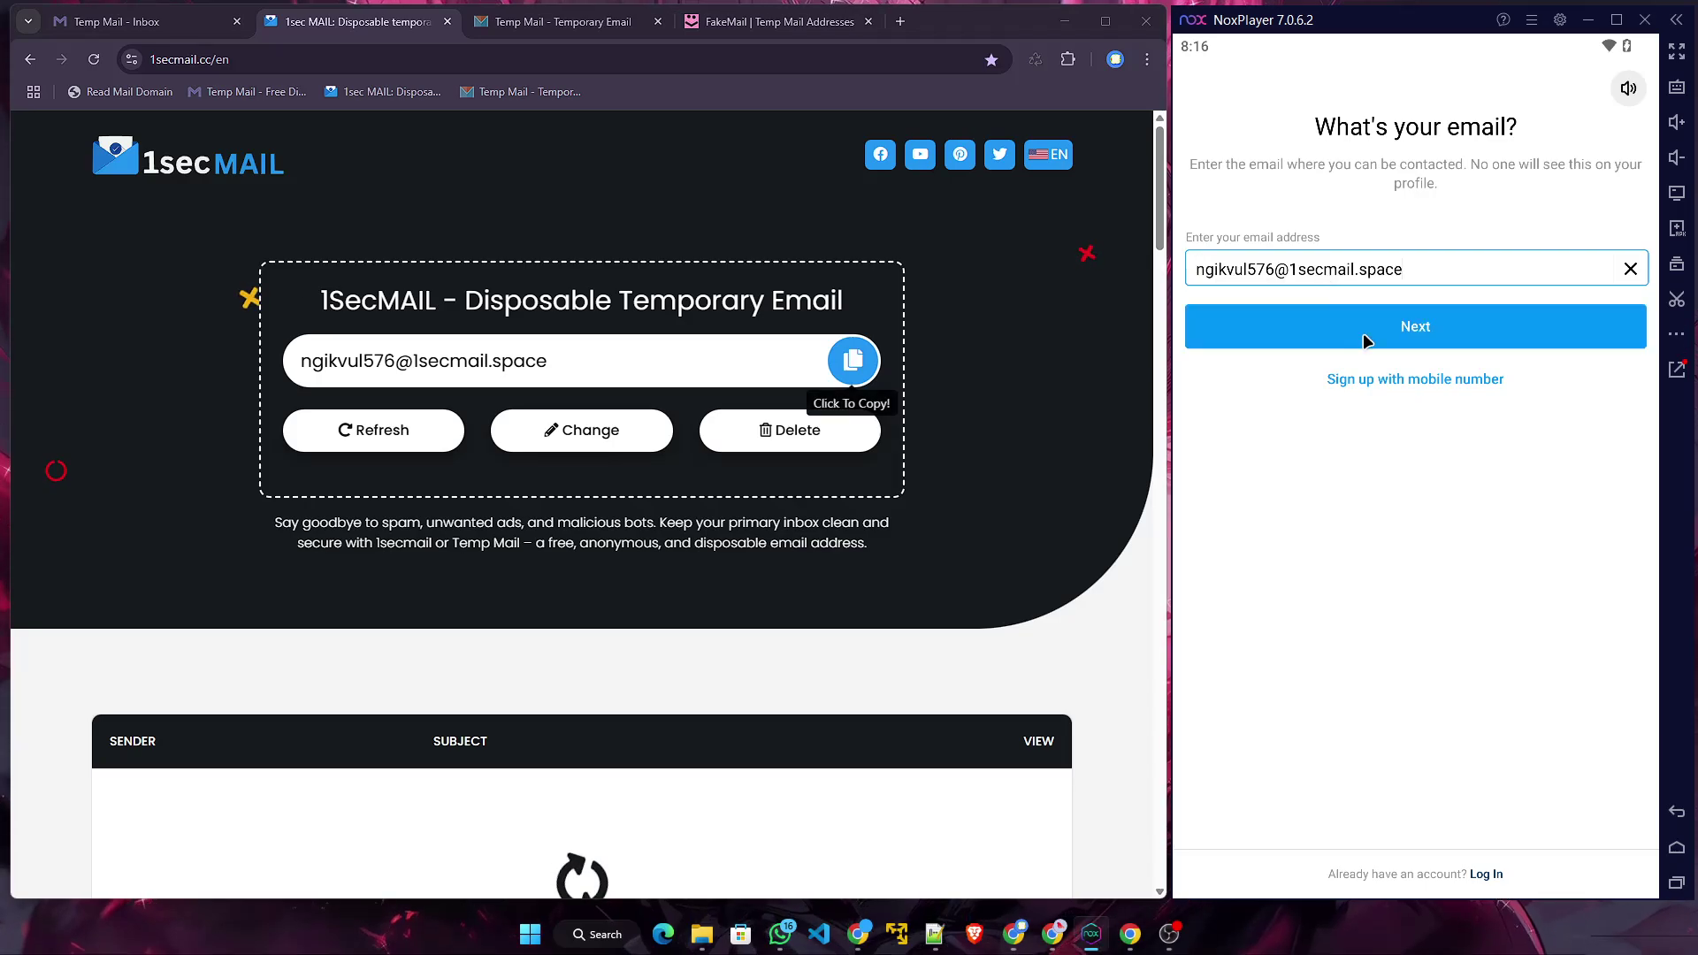
left_click(1362, 333)
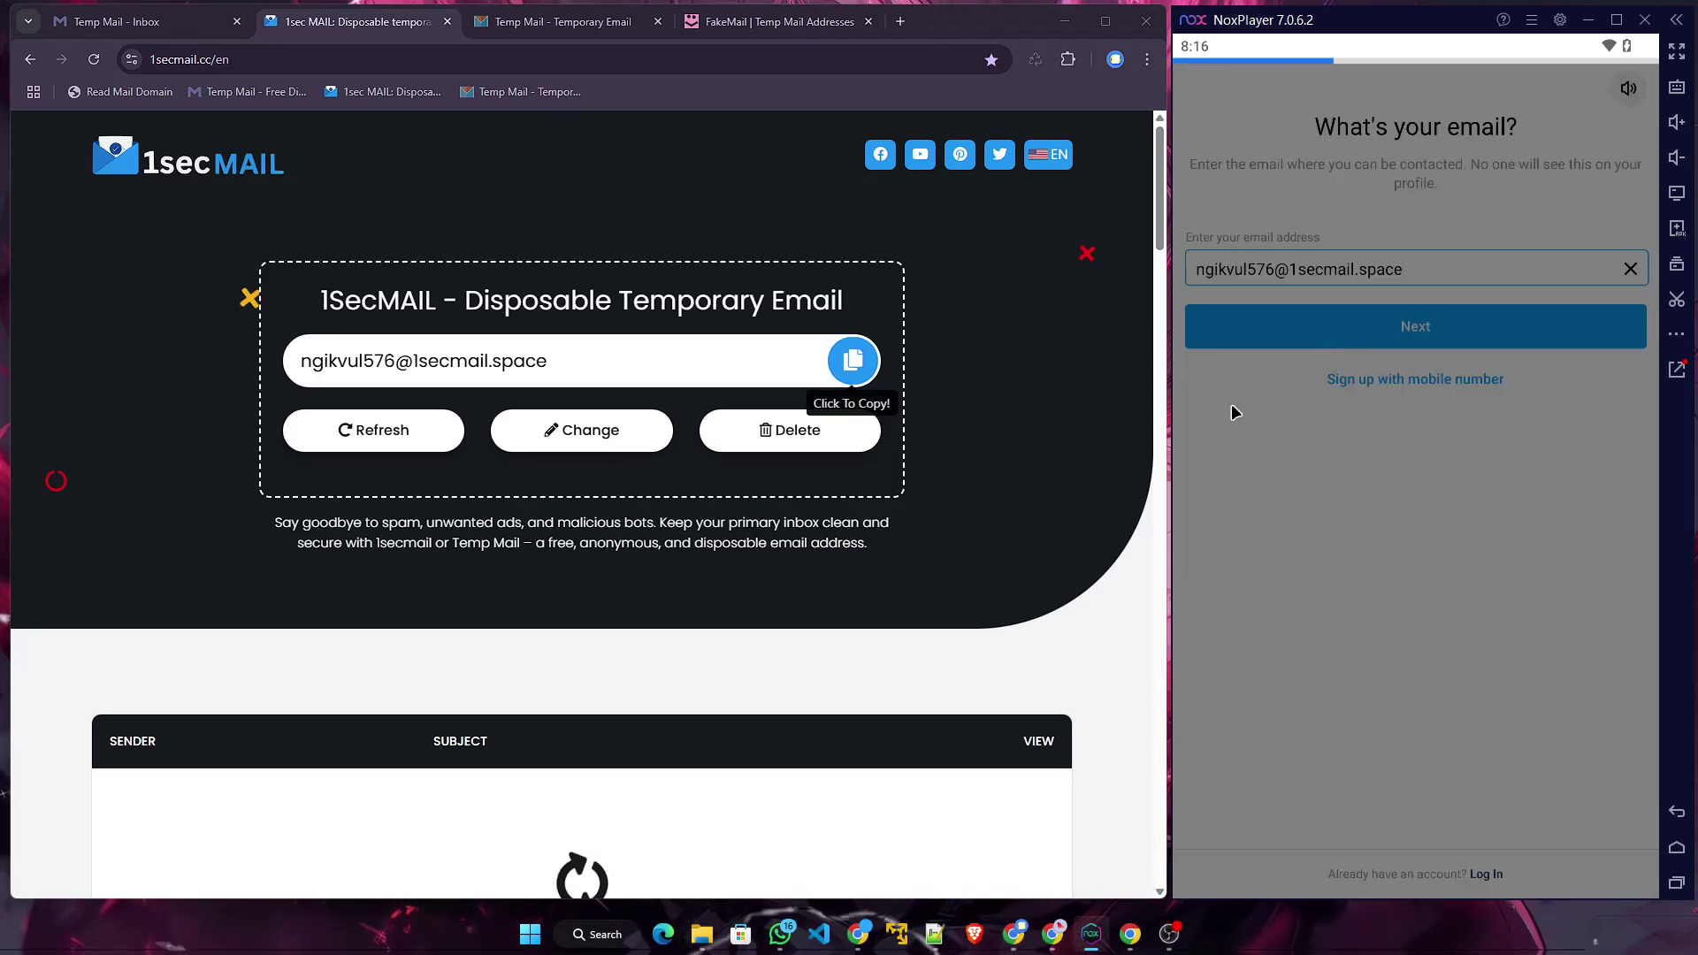
scroll(571, 691, "down", 2)
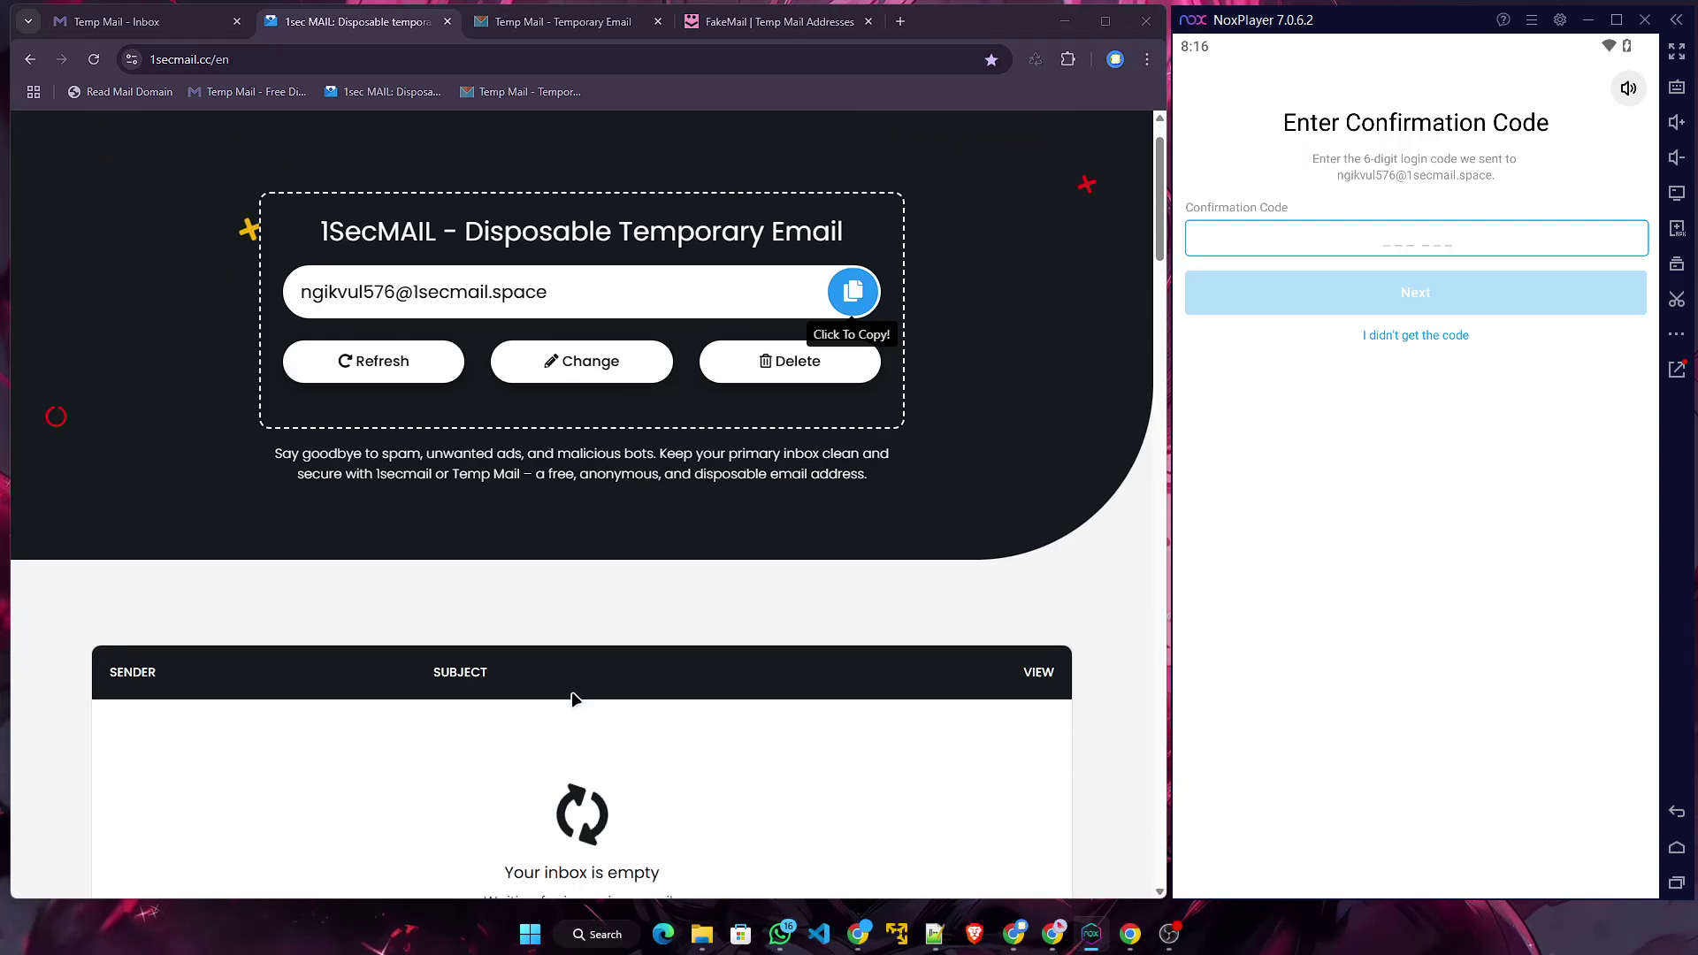
- Refresh the 1sec MAIL inbox until Instagram's confirmation code email arrives
scroll(653, 614, "down", 1)
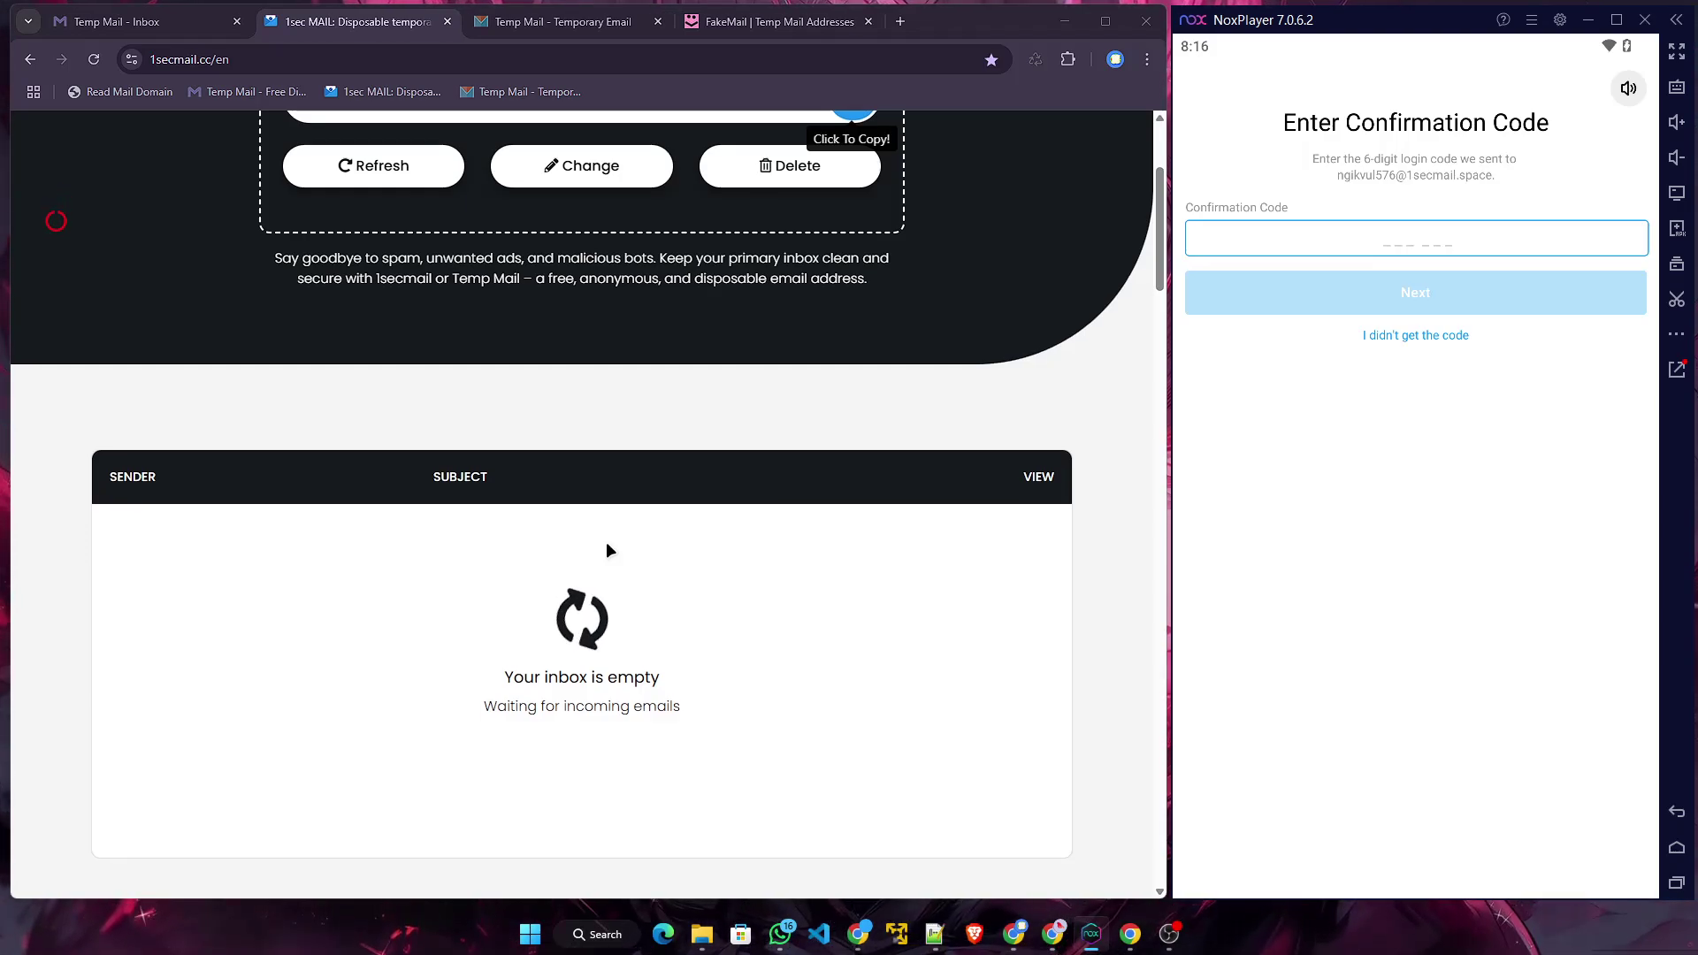
scroll(607, 543, "up", 3)
scroll(606, 543, "down", 2)
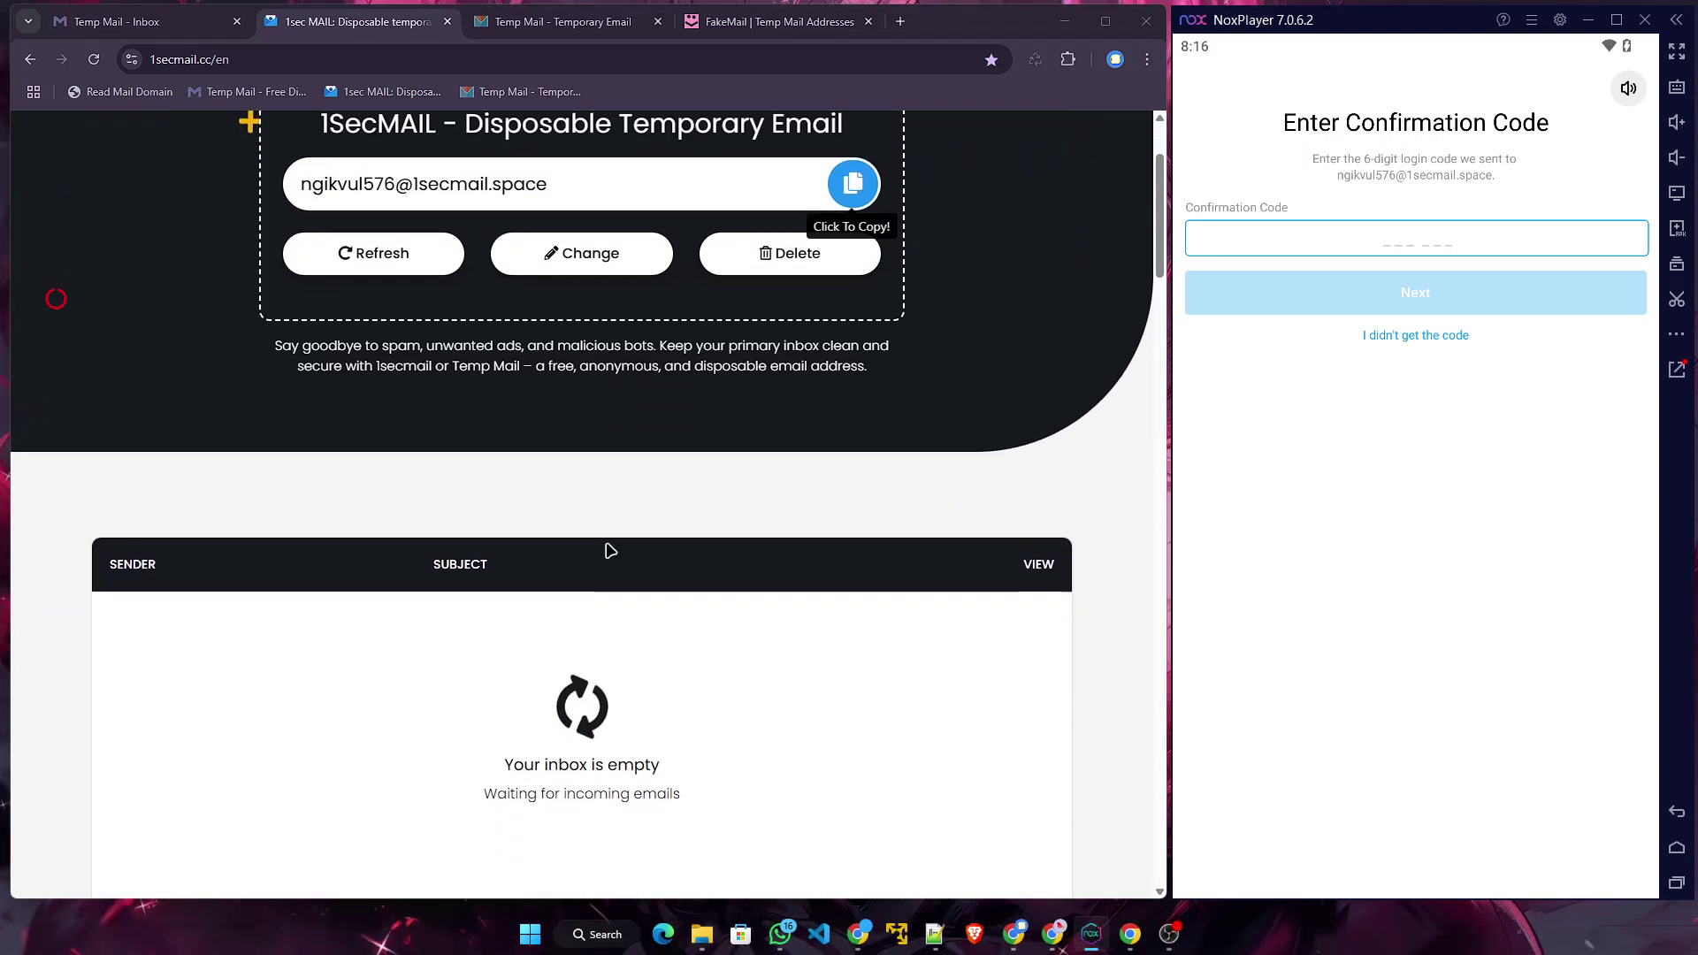
left_click(347, 254)
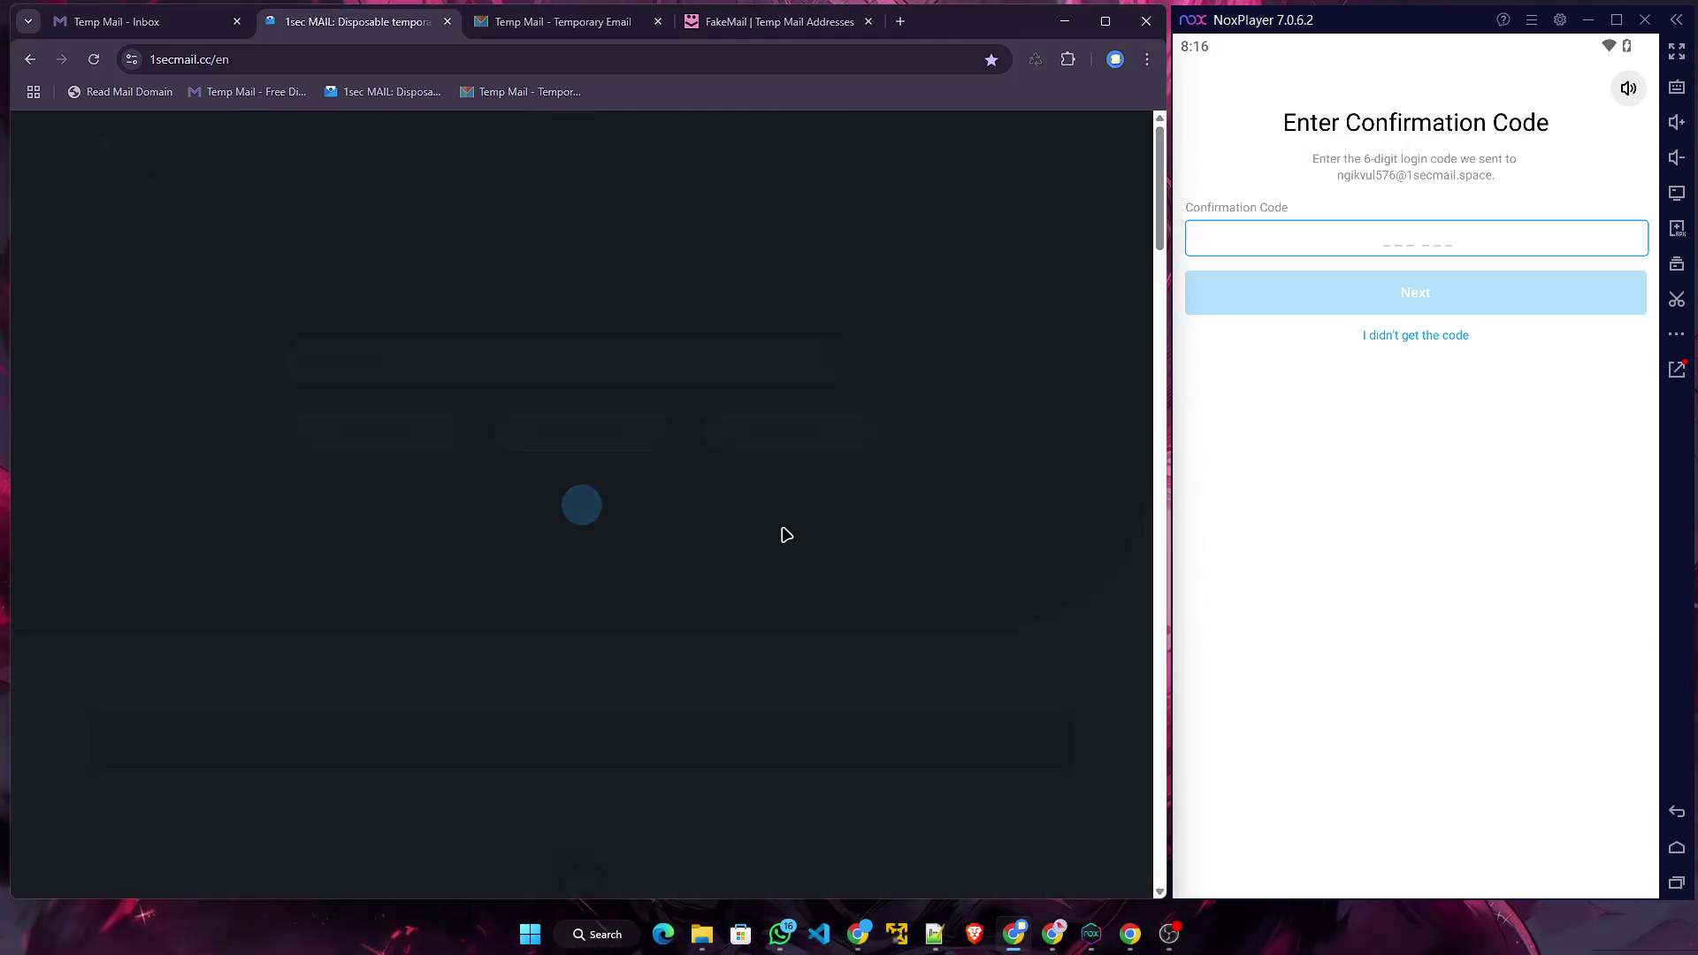
scroll(736, 586, "down", 3)
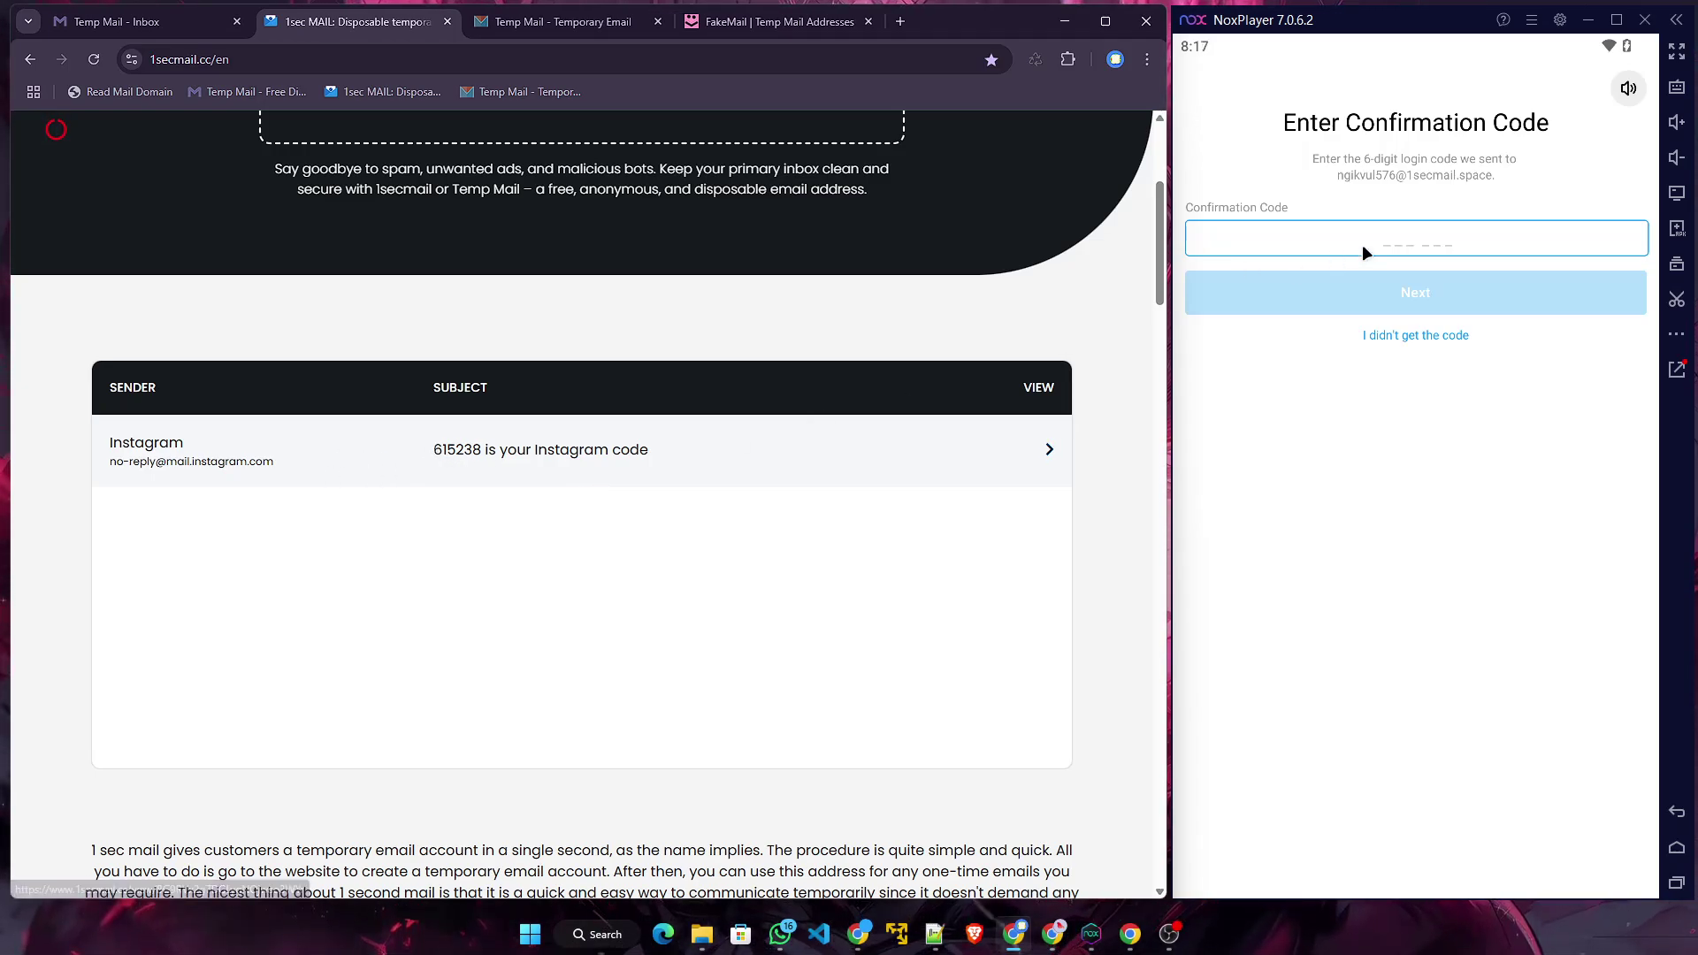
- Enter the emailed 6-digit confirmation code and submit it
left_click(1433, 235)
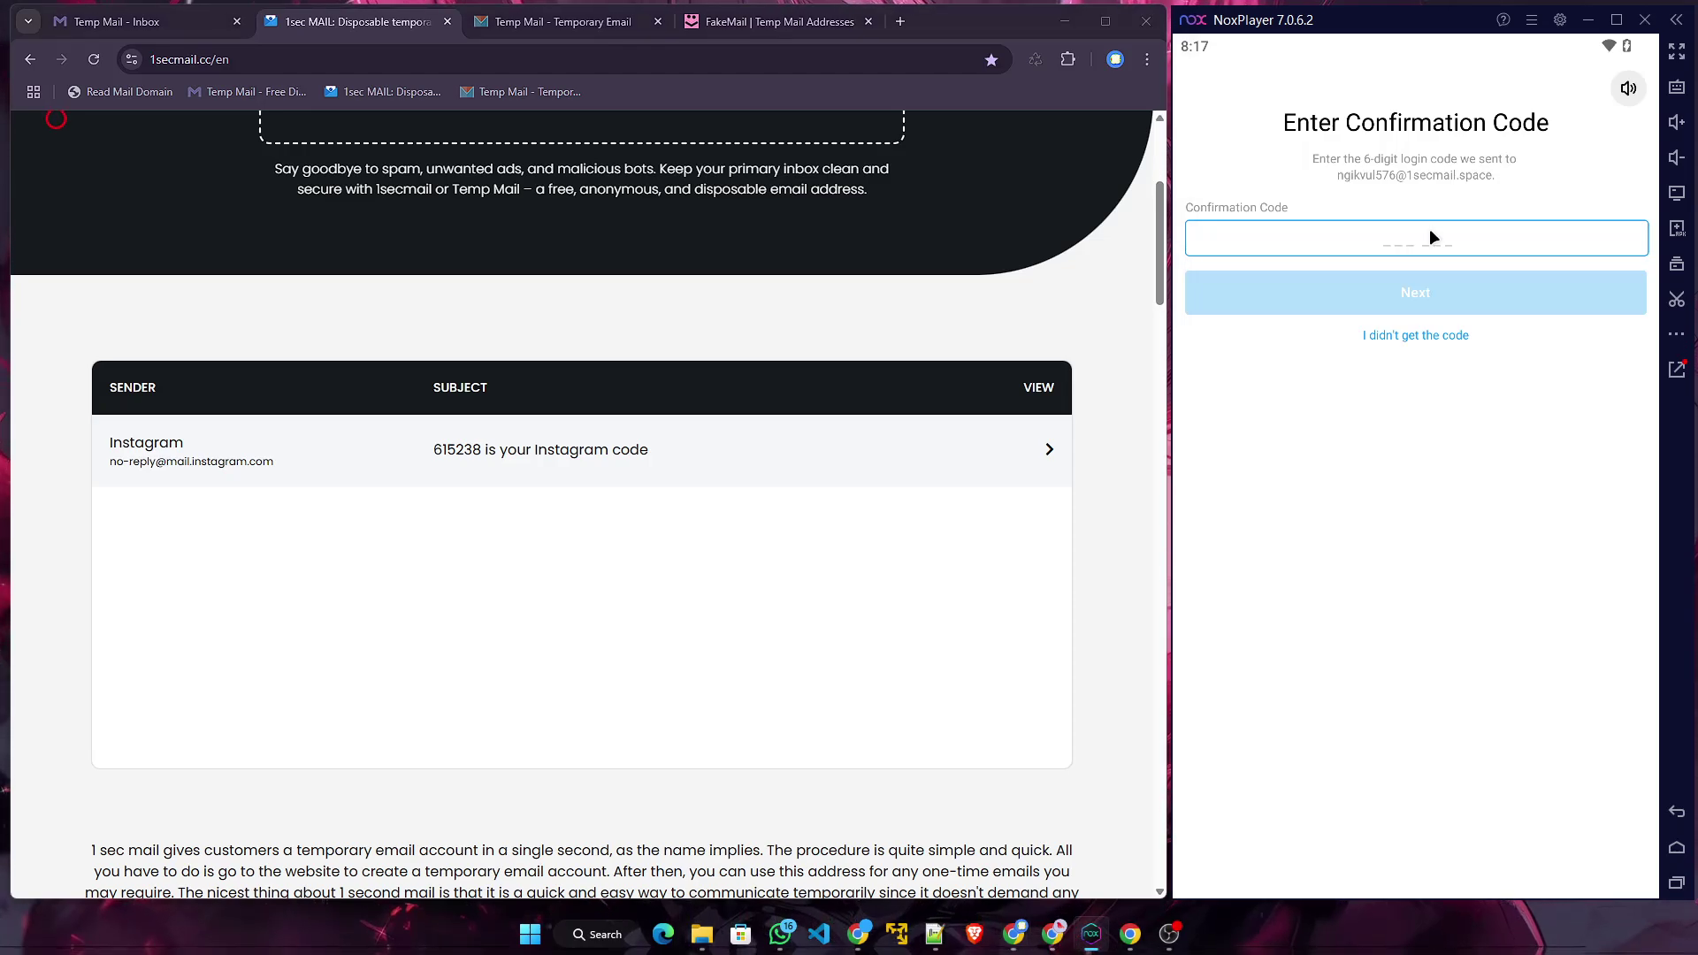
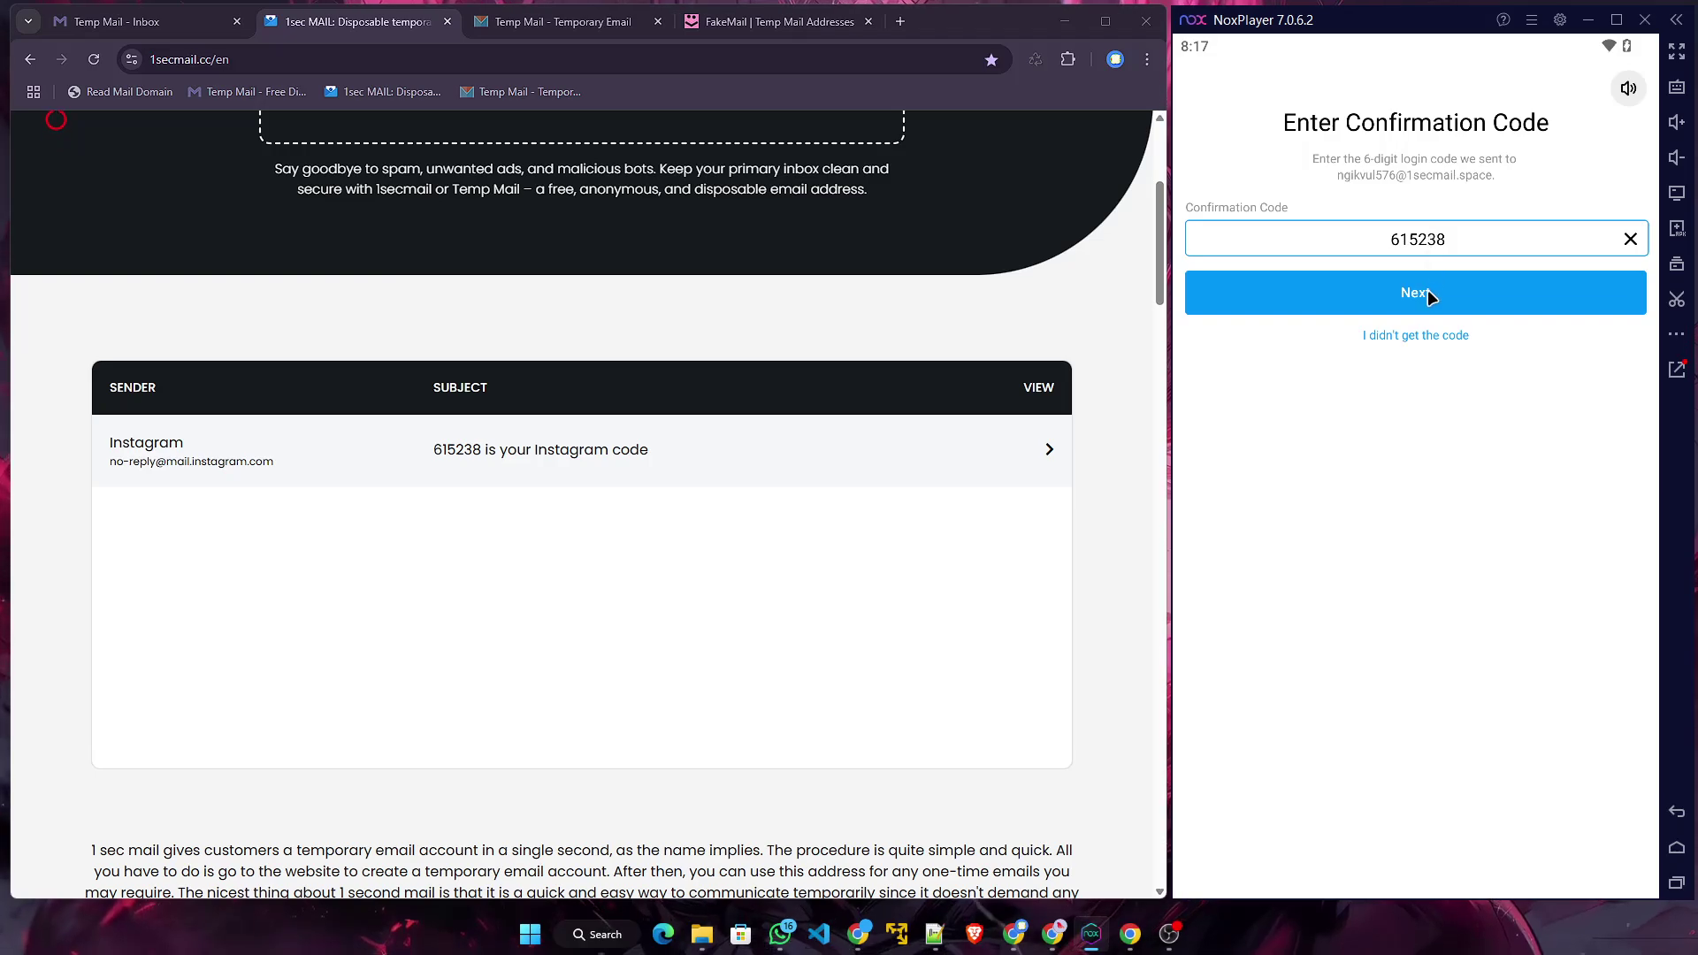
left_click(1416, 292)
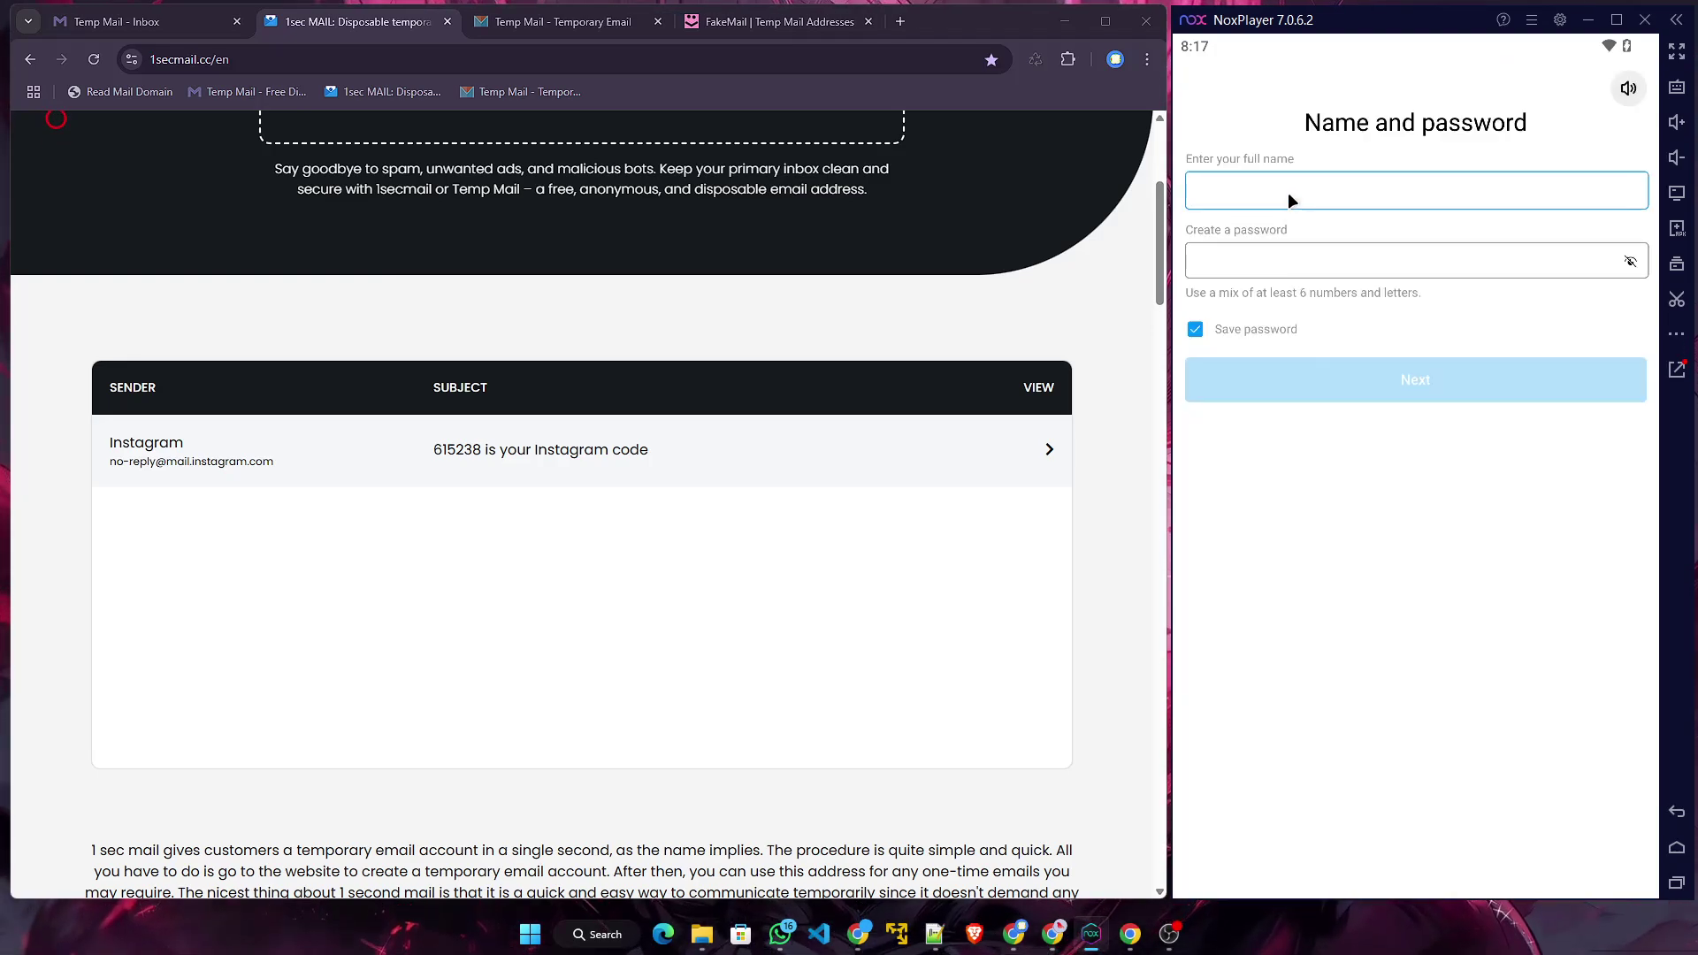
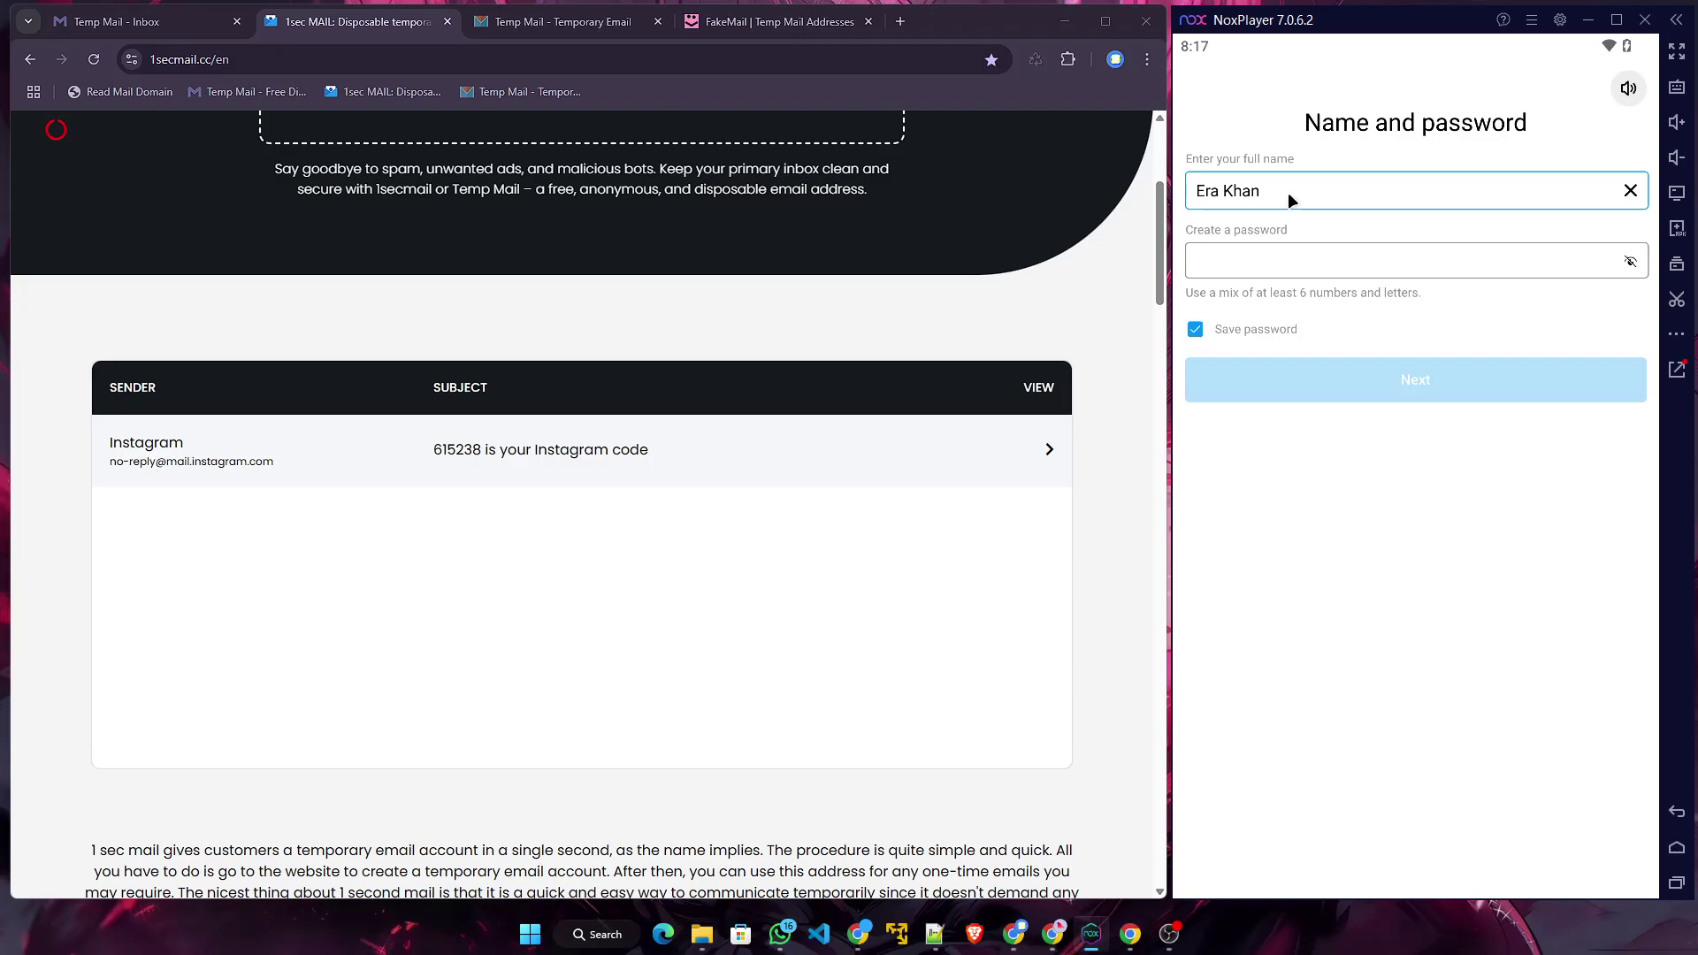
- Enter a full name and a password, reveal the password to check it, and submit
left_click(1297, 263)
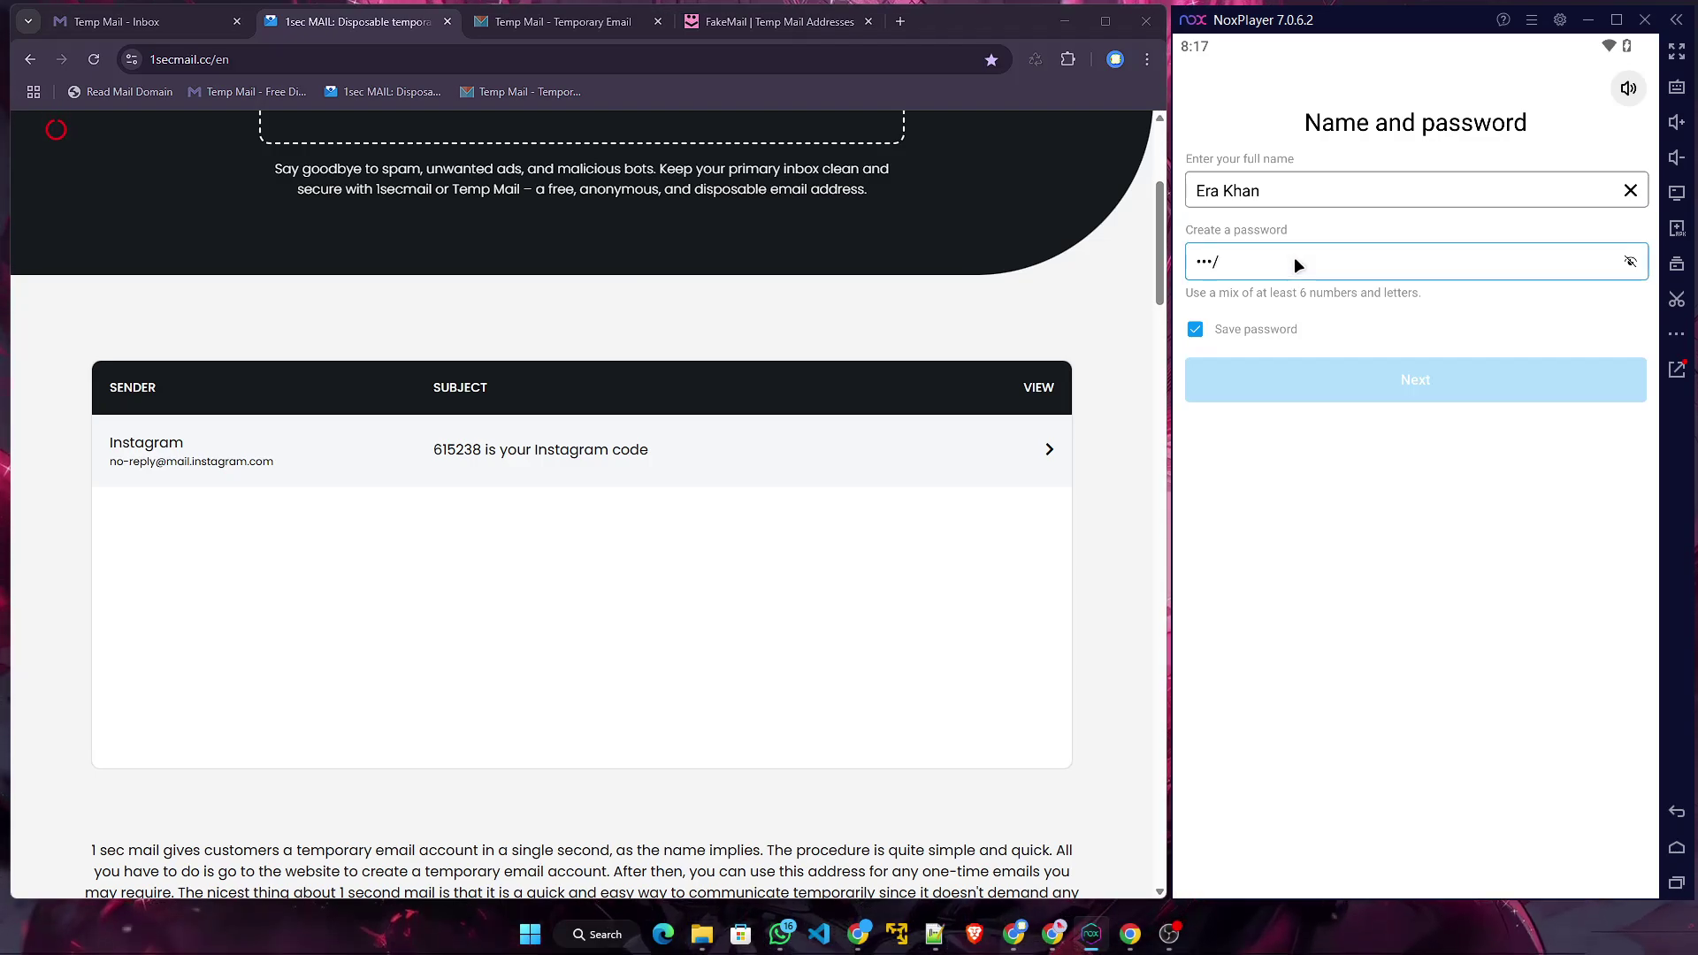
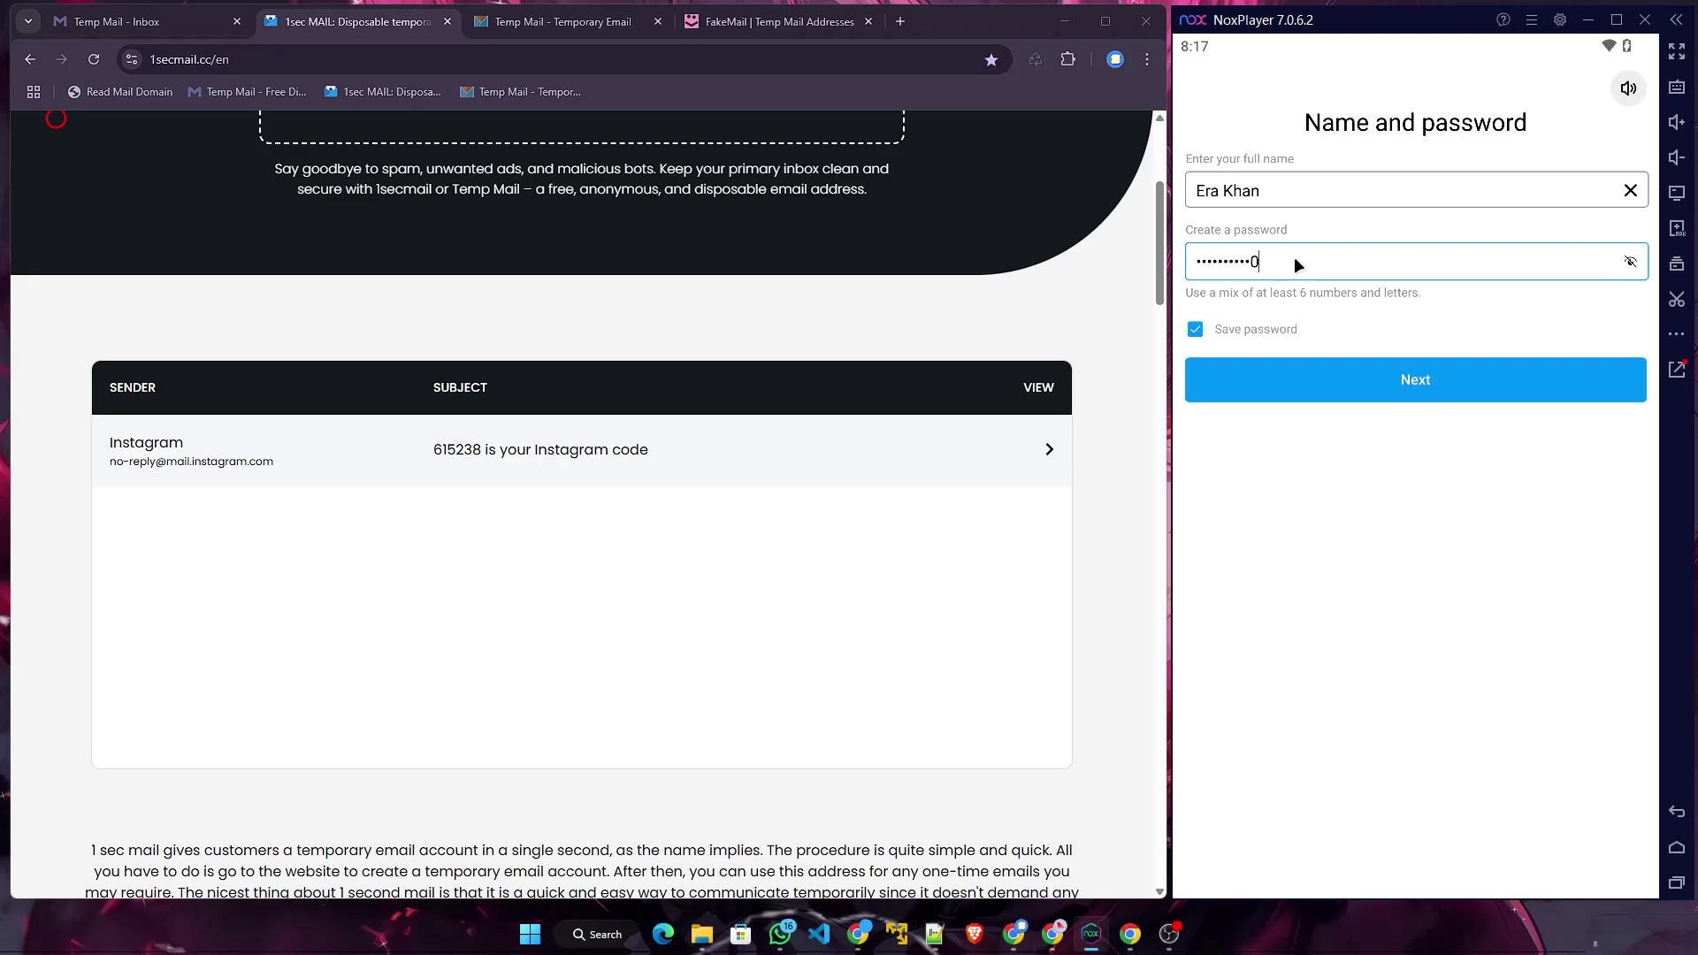
left_click(1630, 262)
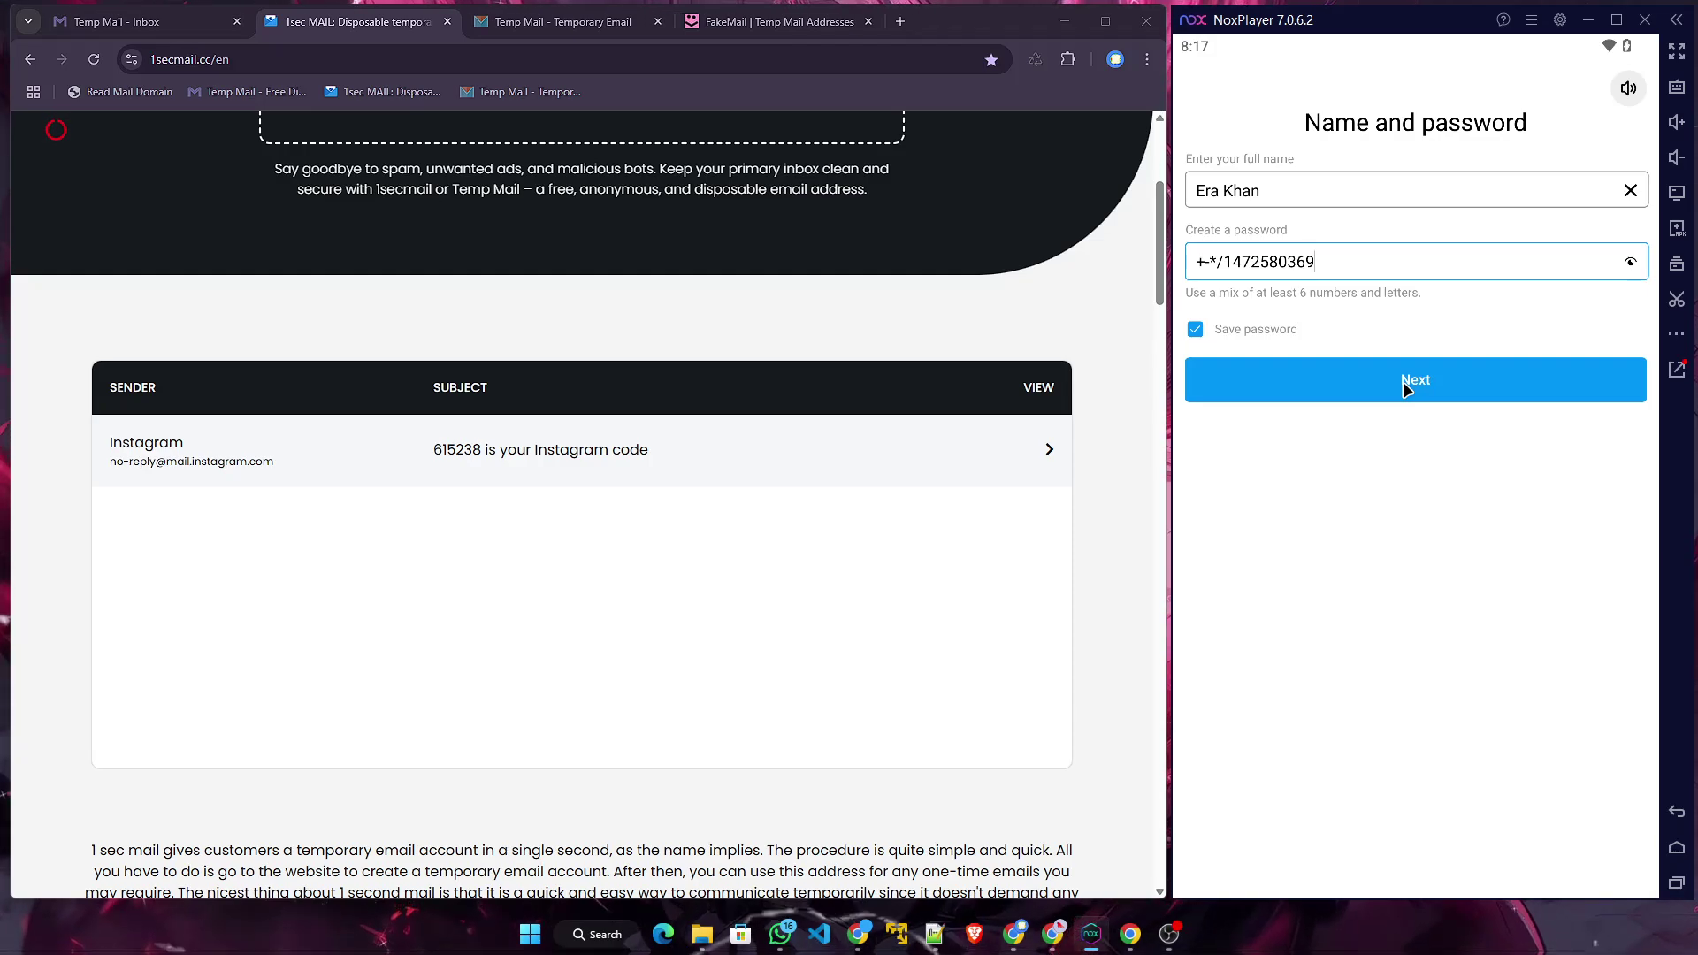
left_click(1404, 383)
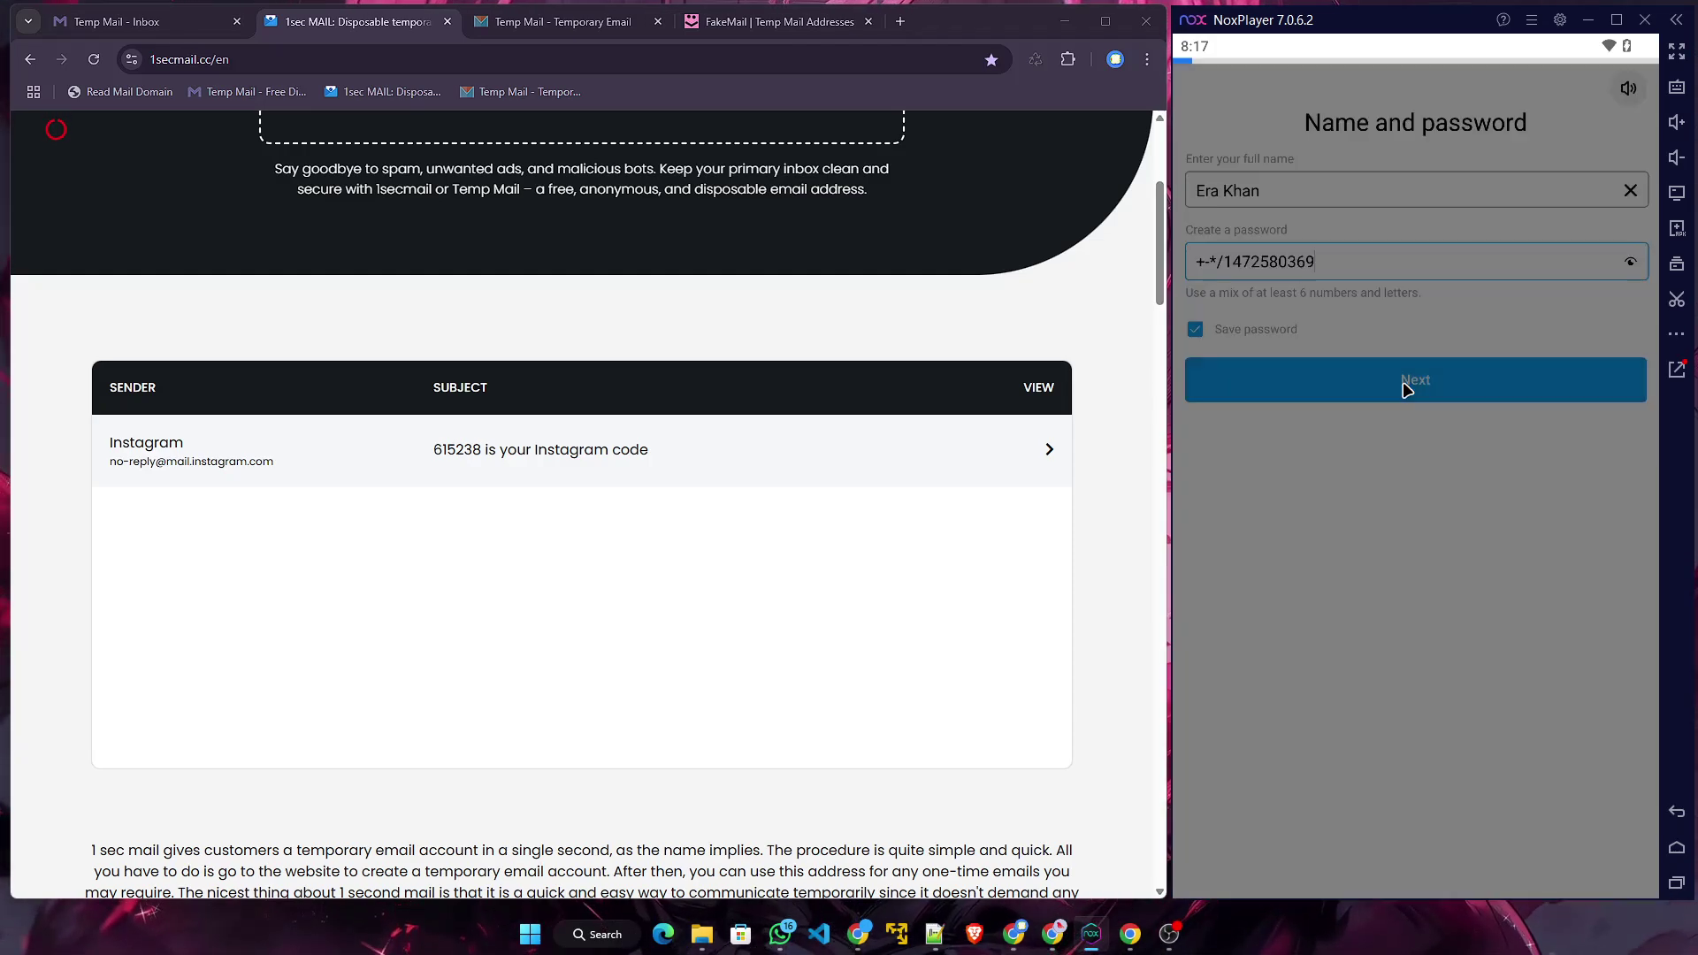
- Set the birthday to May 1990, accept the suggested username, and skip profile photo and contact sync
scroll(1544, 730, "down", 15)
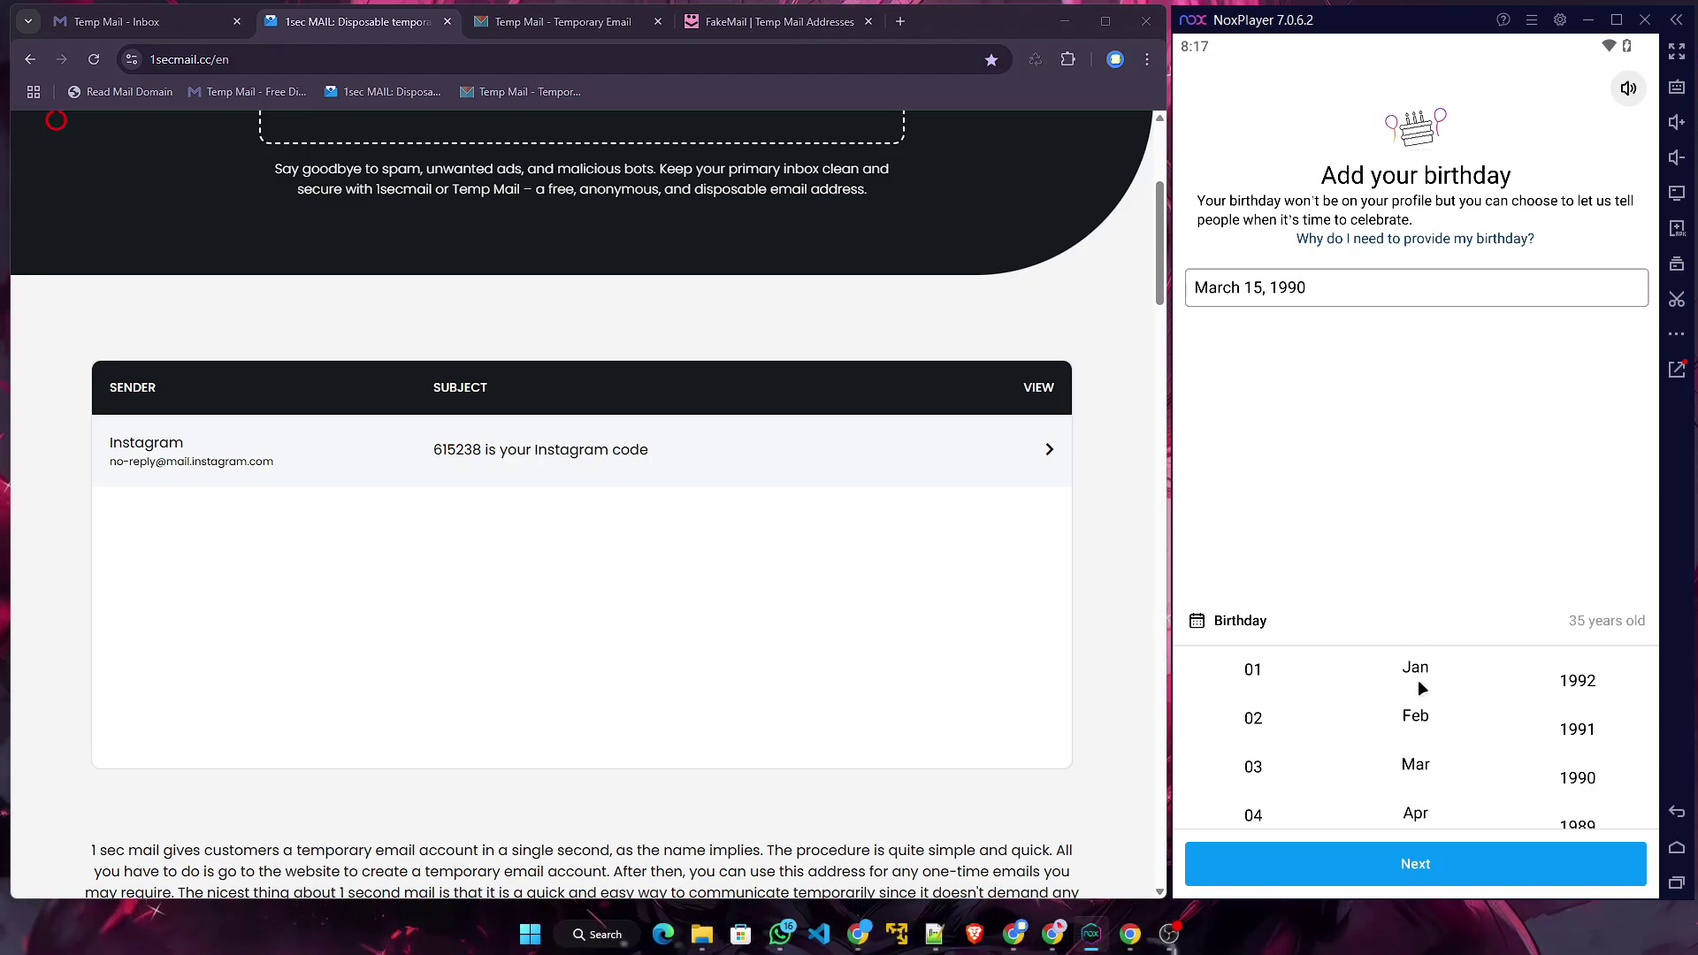
scroll(1418, 679, "down", 2)
scroll(1270, 725, "down", 1)
scroll(1265, 725, "down", 3)
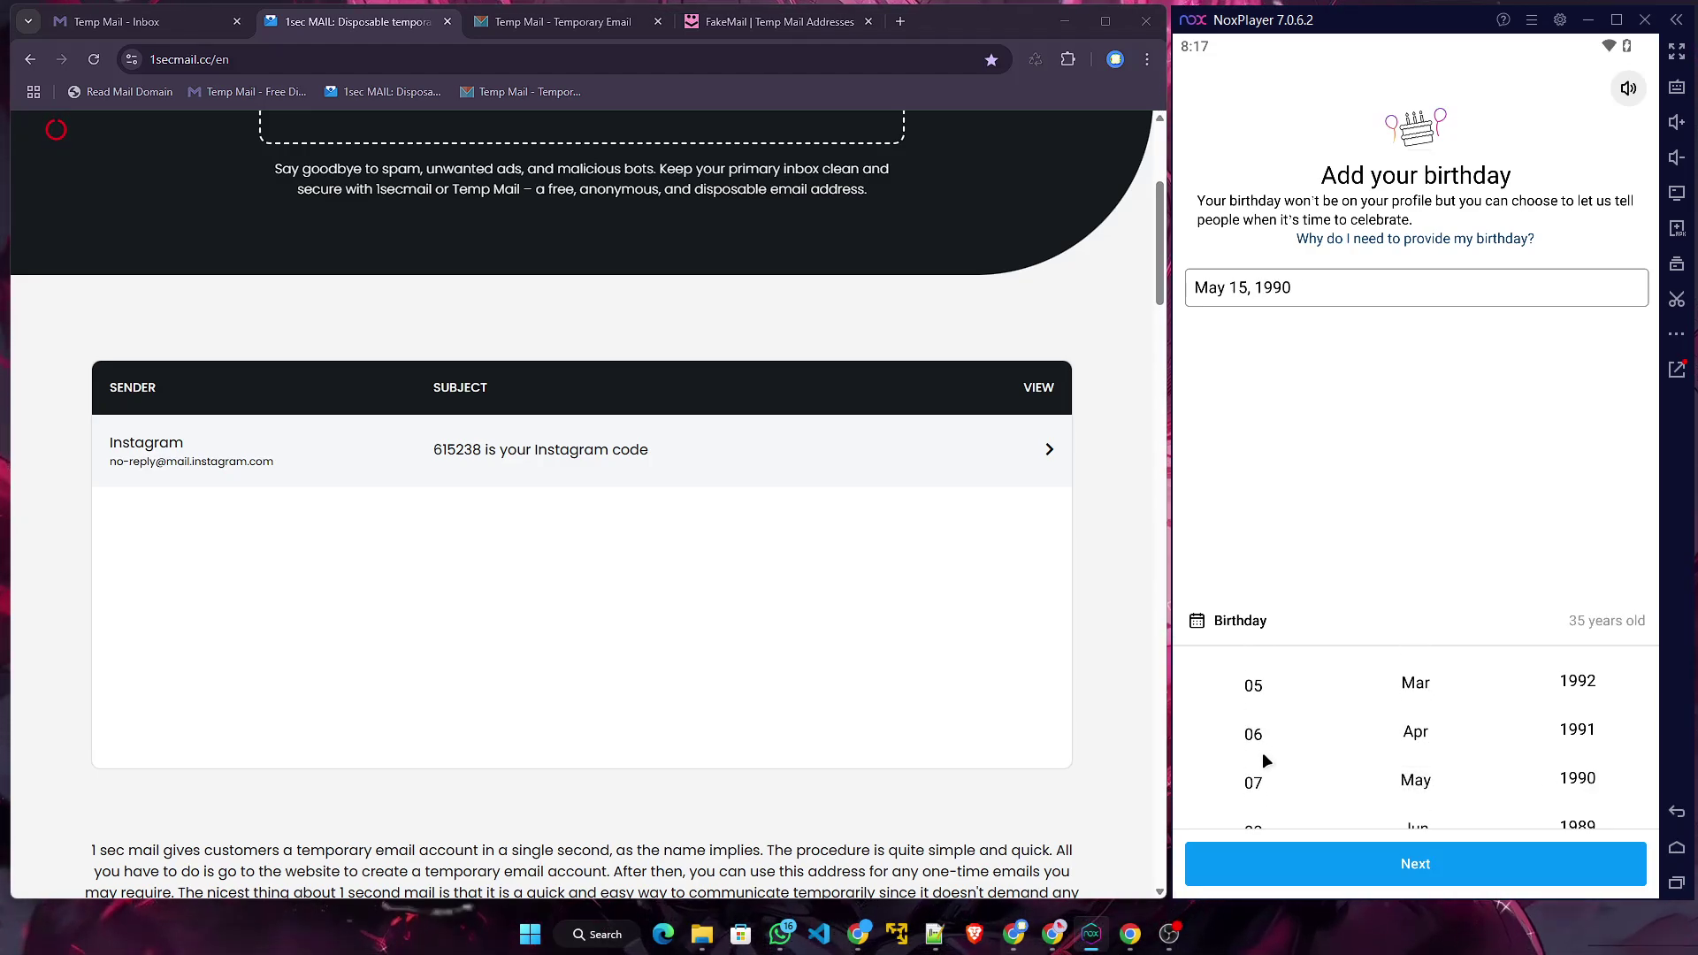
left_click(1433, 864)
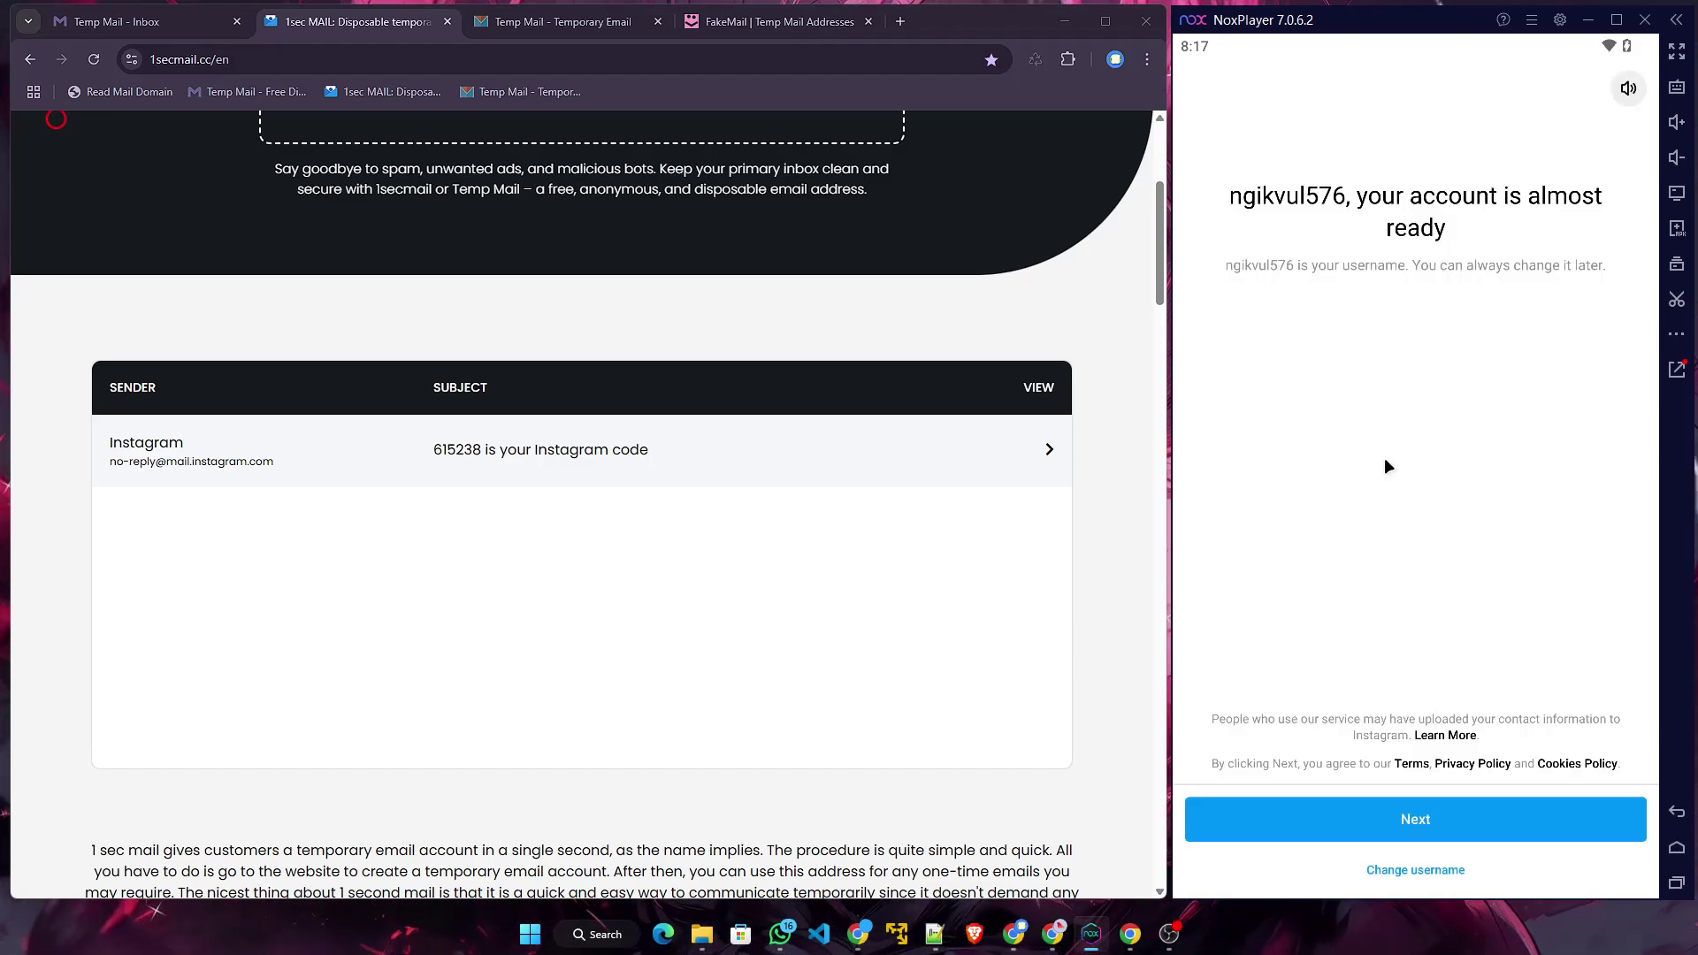
left_click(1417, 821)
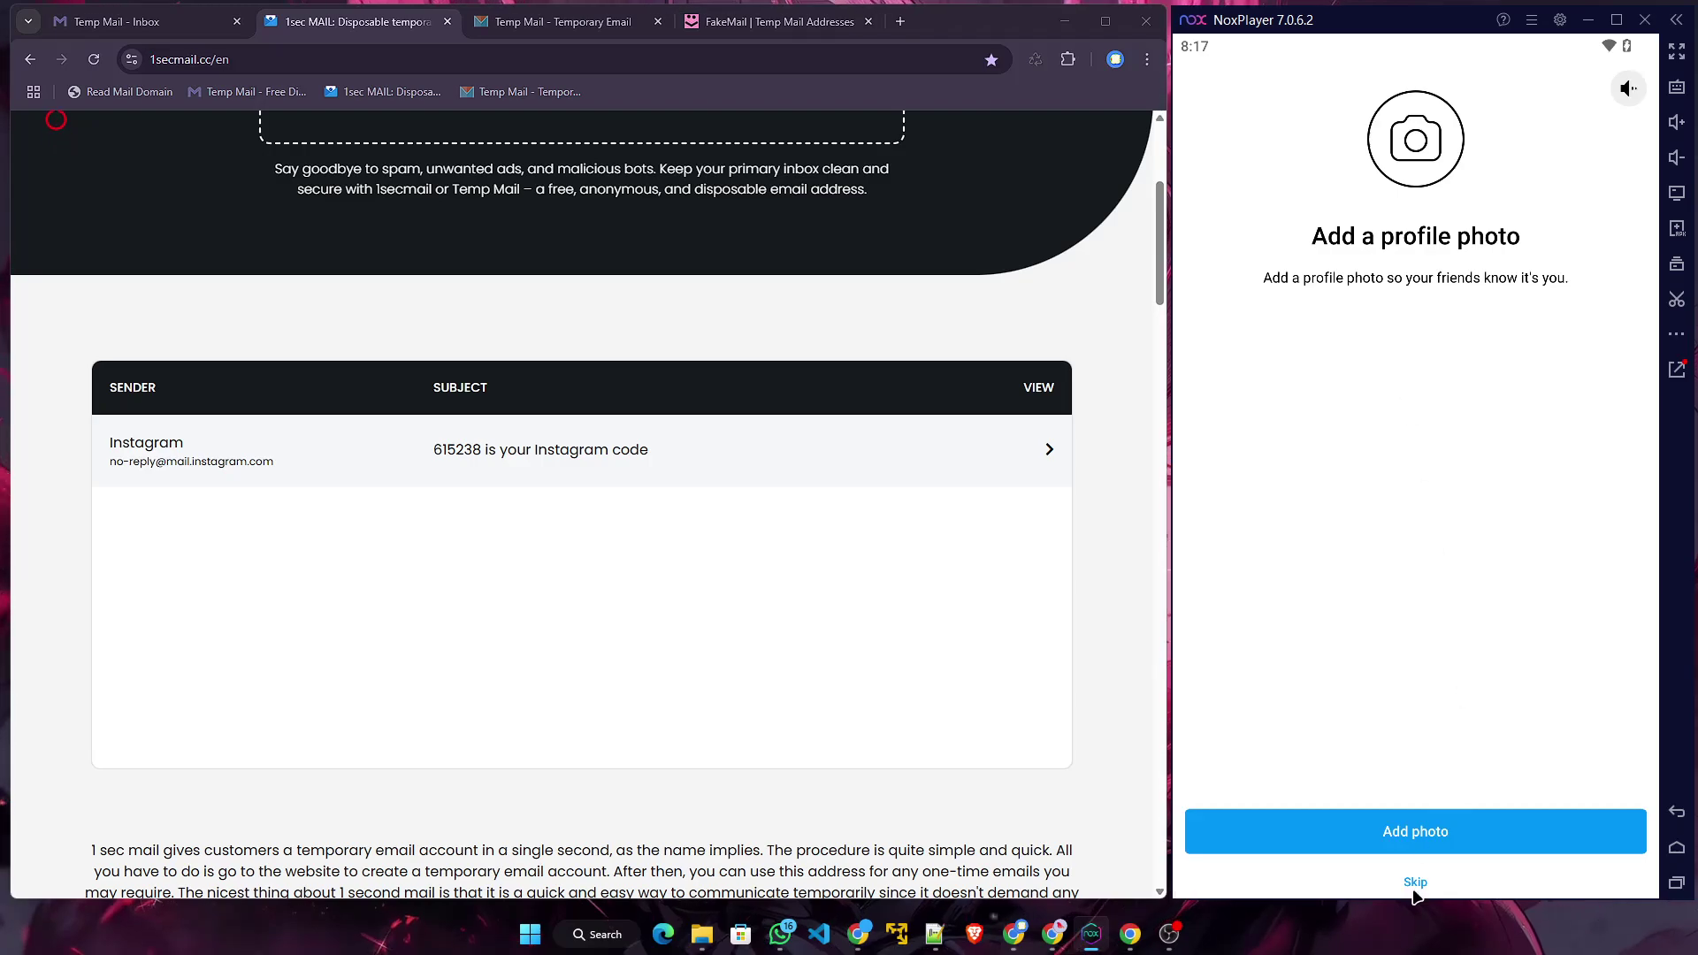
left_click(1415, 880)
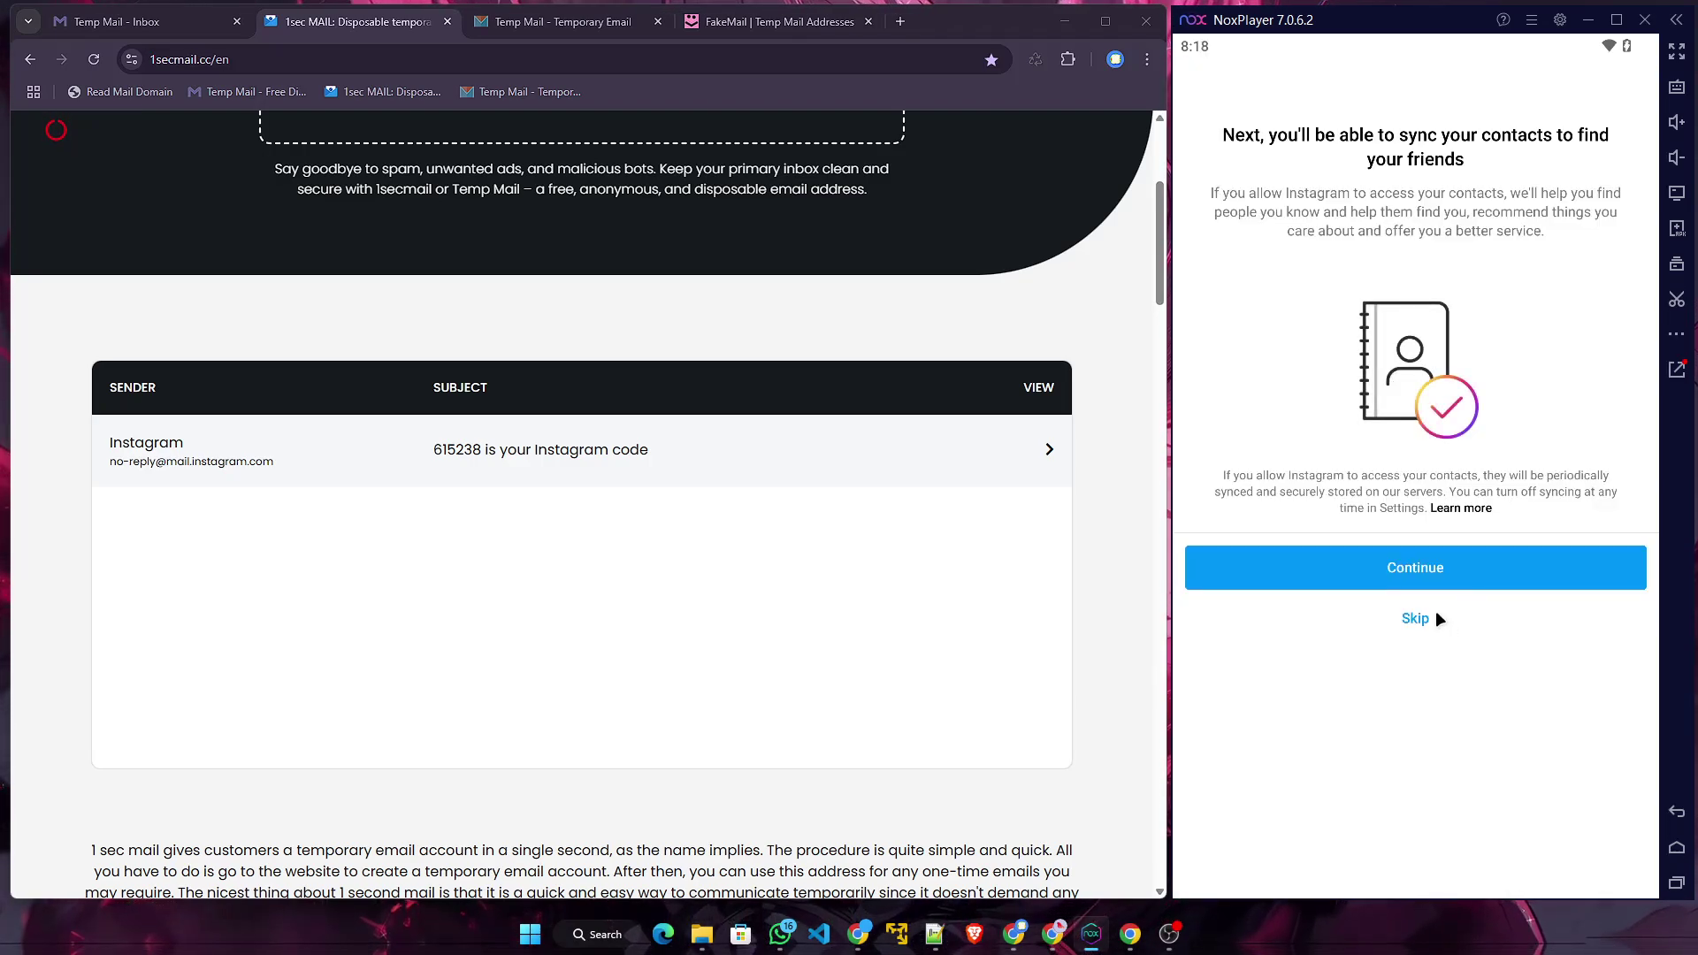
left_click(1431, 617)
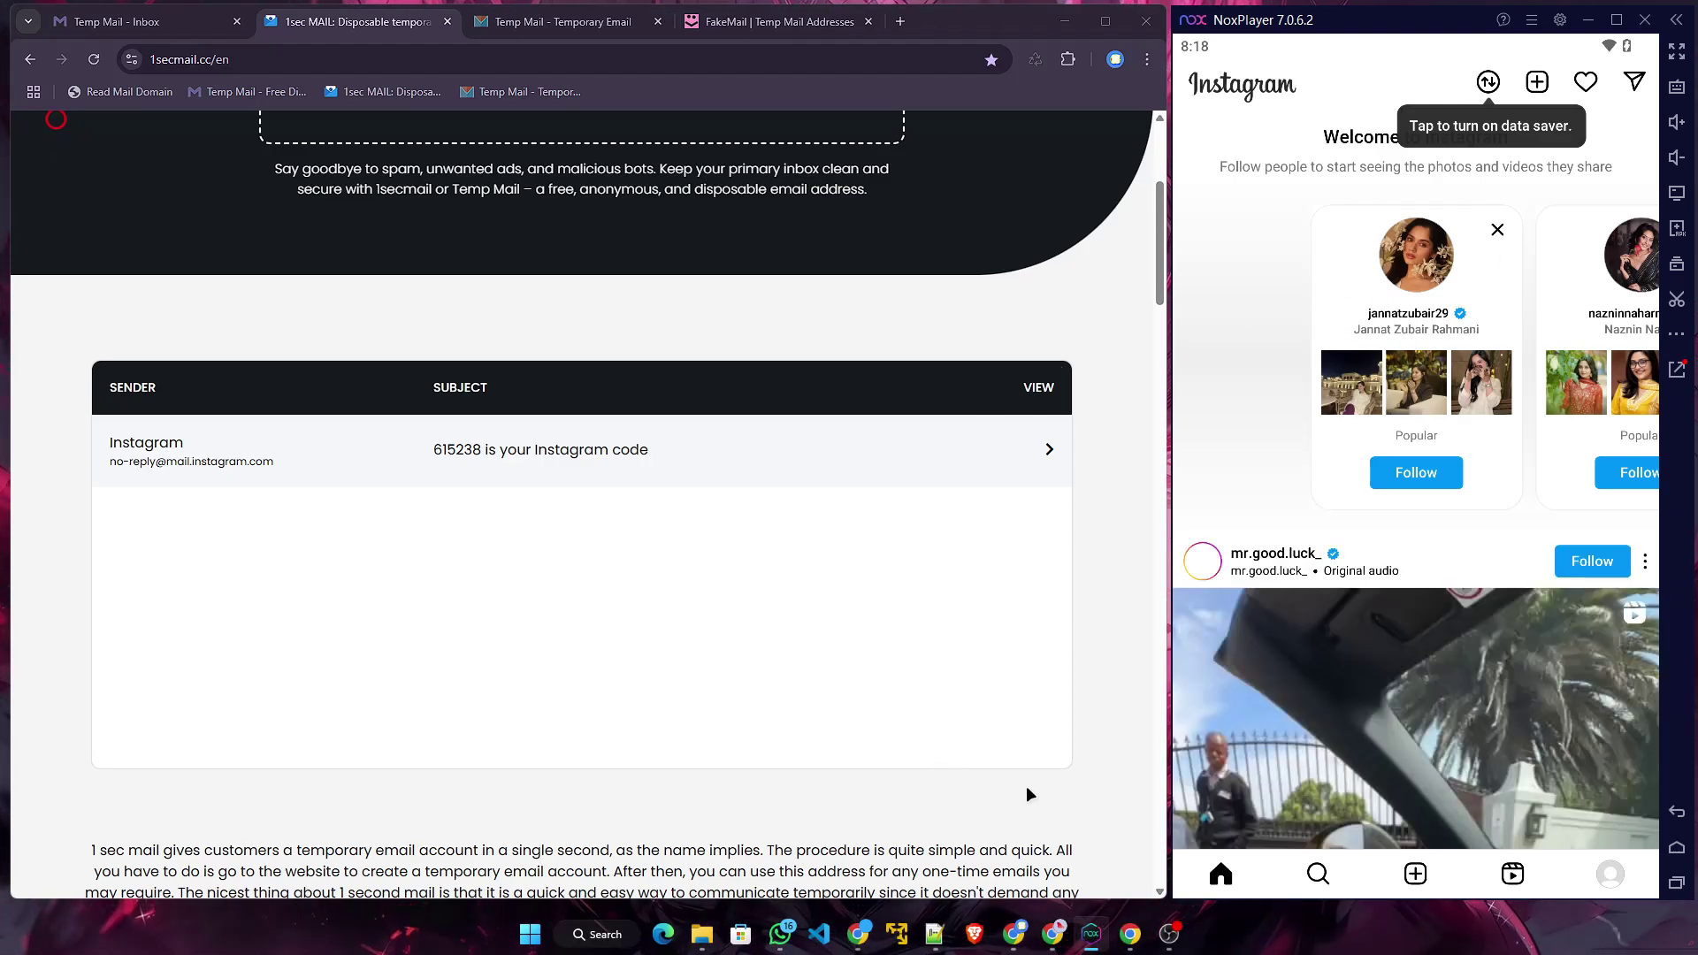
- Log in to Instagram web with the pasted temp email and its password, declining Chrome's password save
left_click(1051, 941)
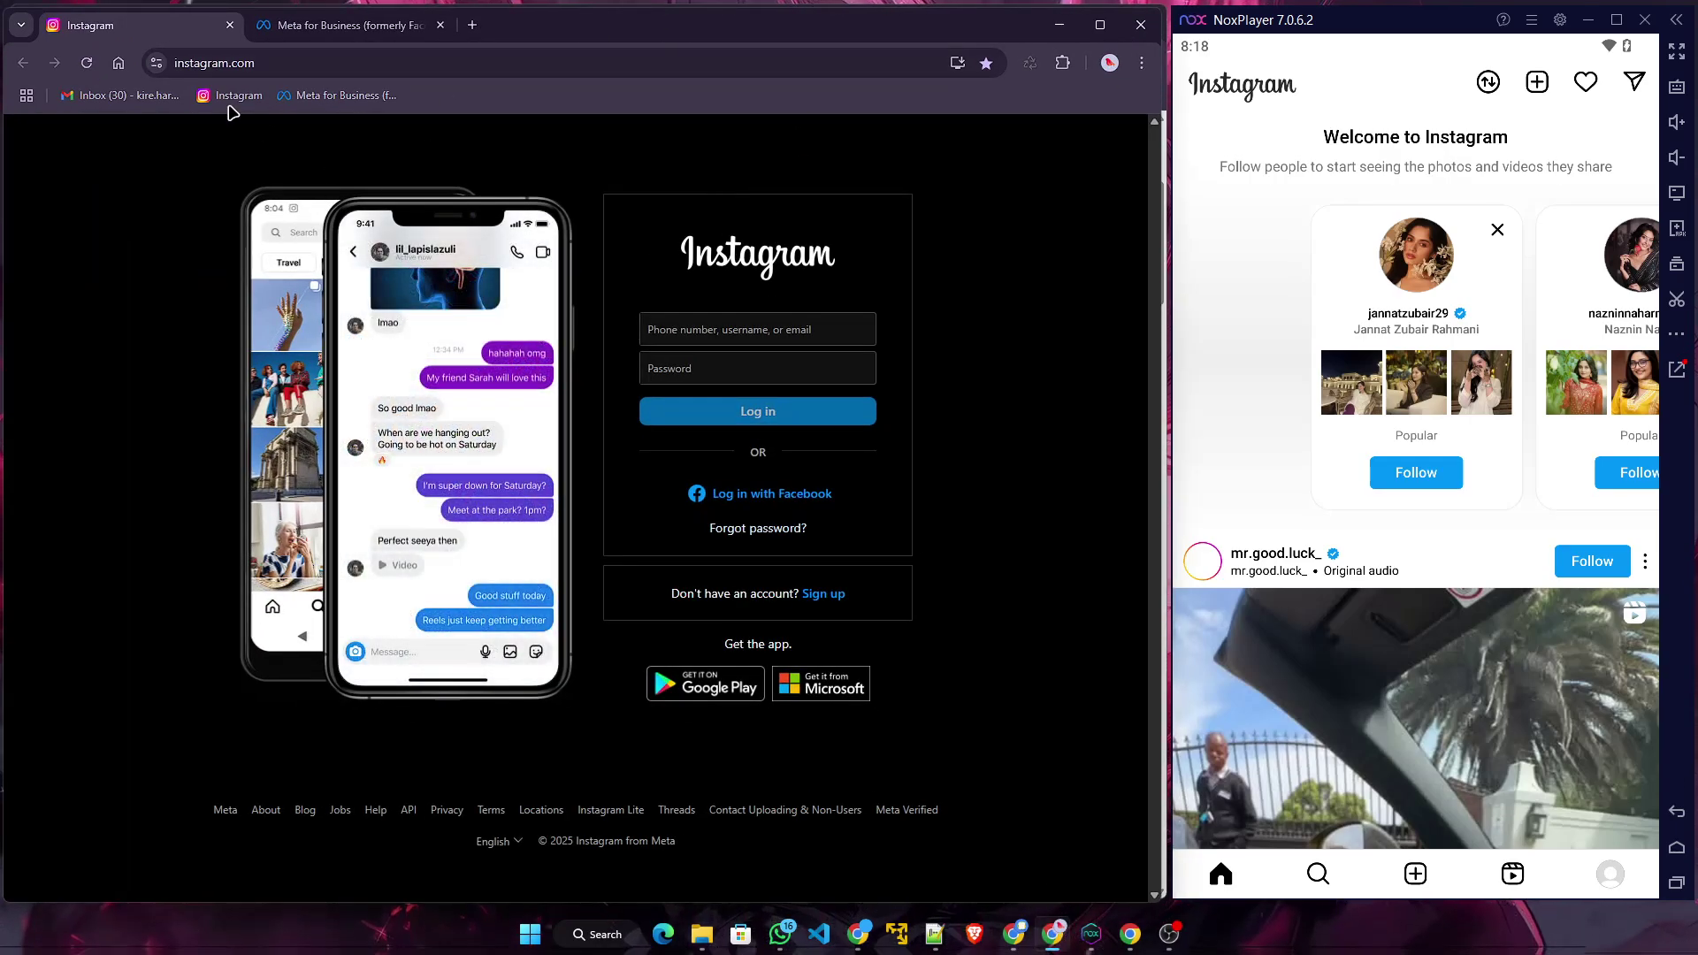
right_click(678, 330)
left_click(763, 509)
left_click(747, 371)
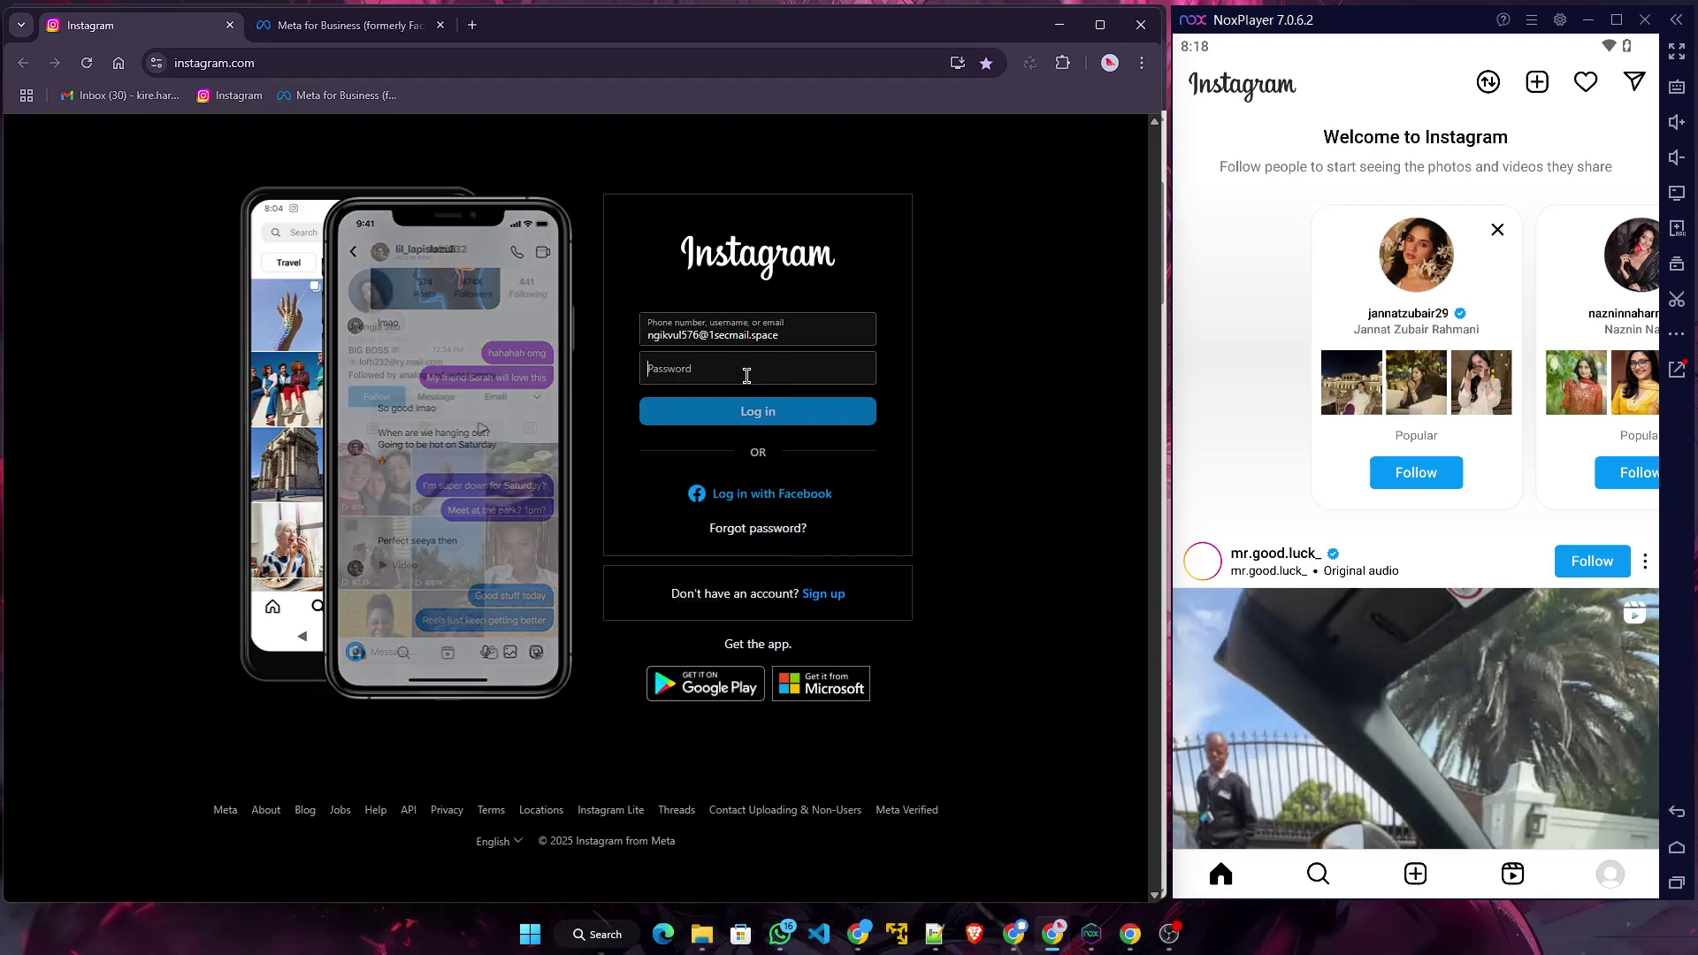
type("•••••")
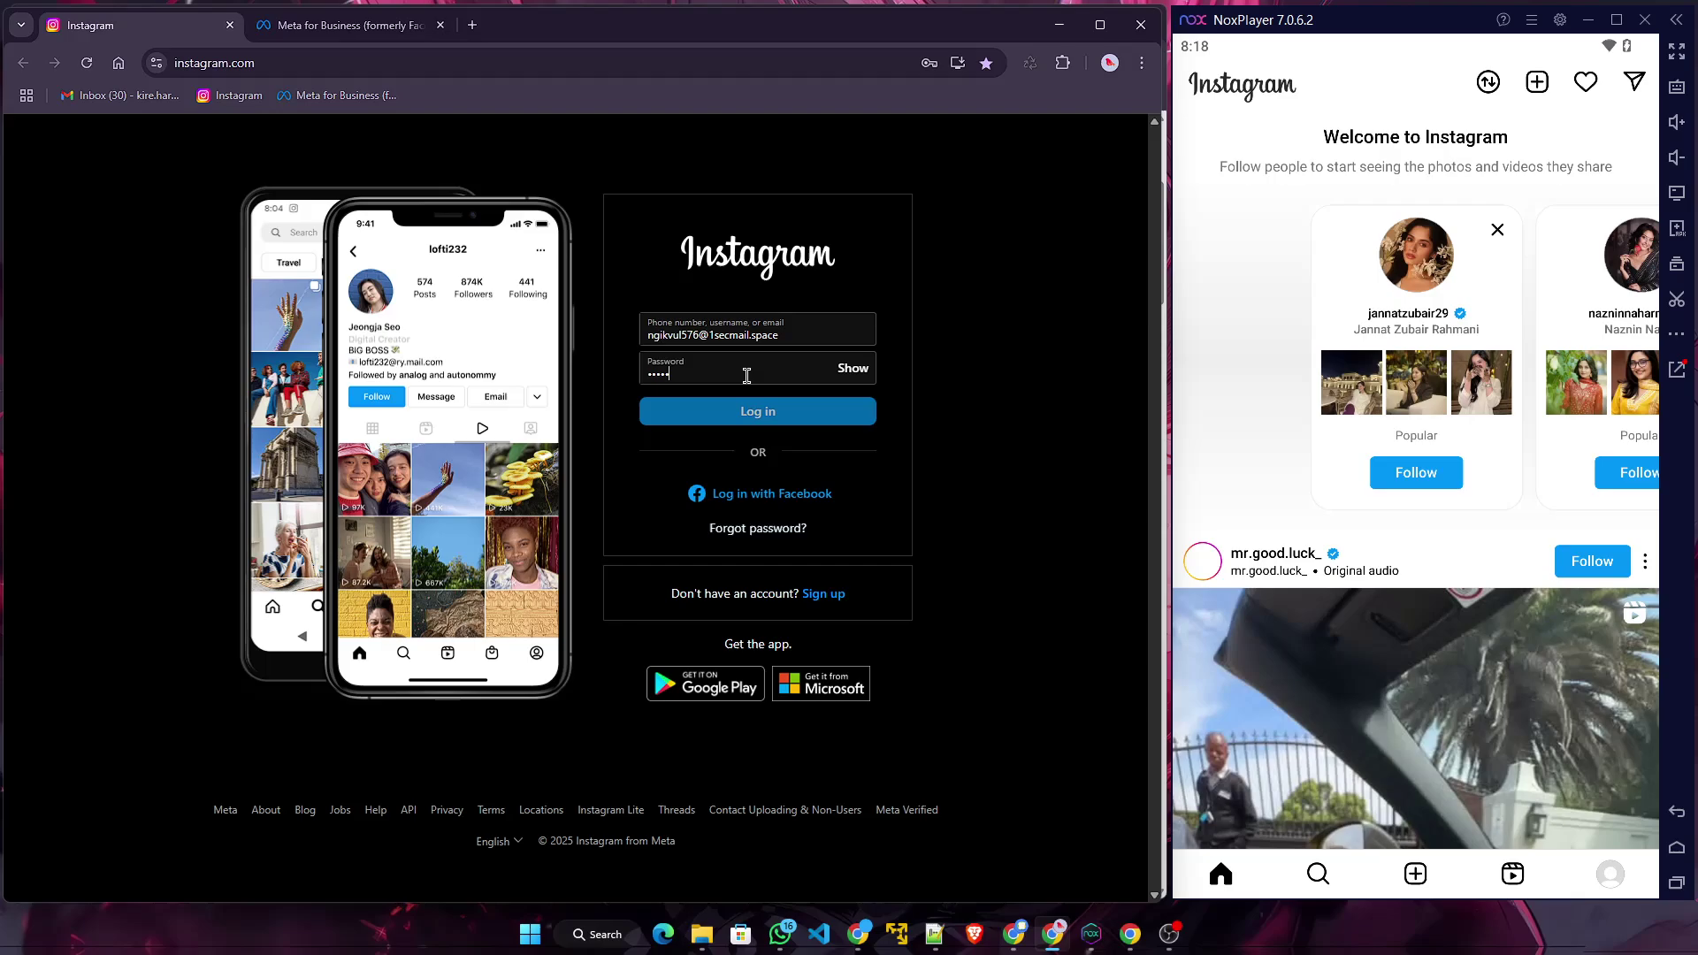
type("•••")
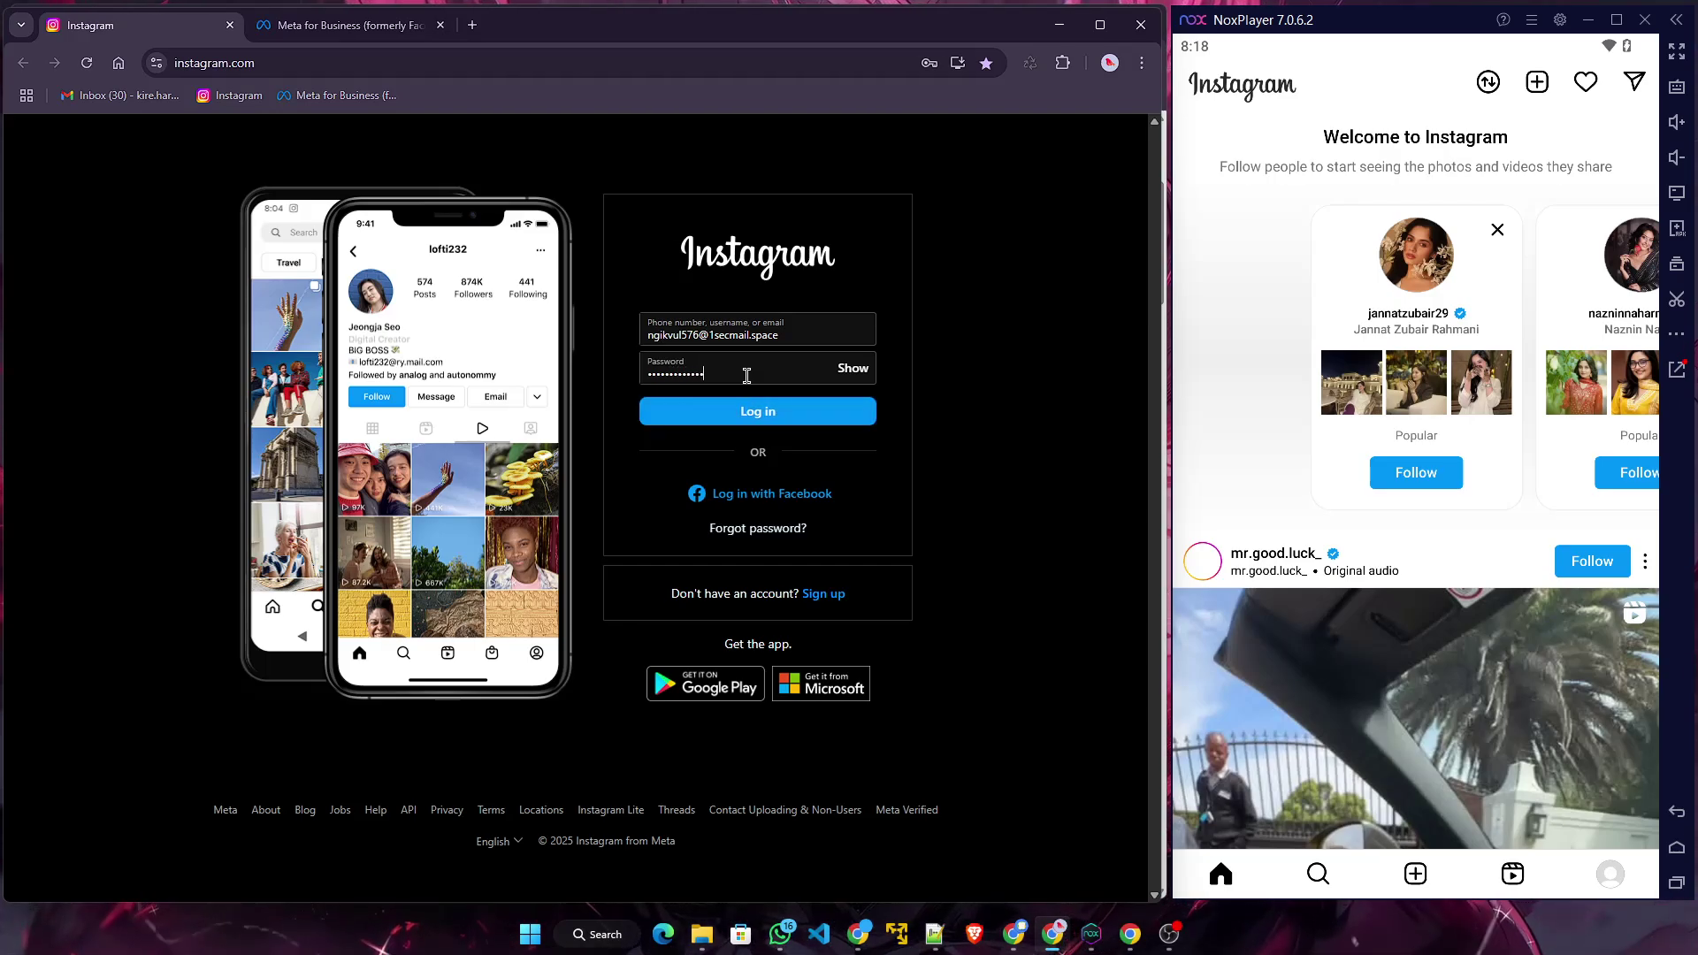
left_click(762, 416)
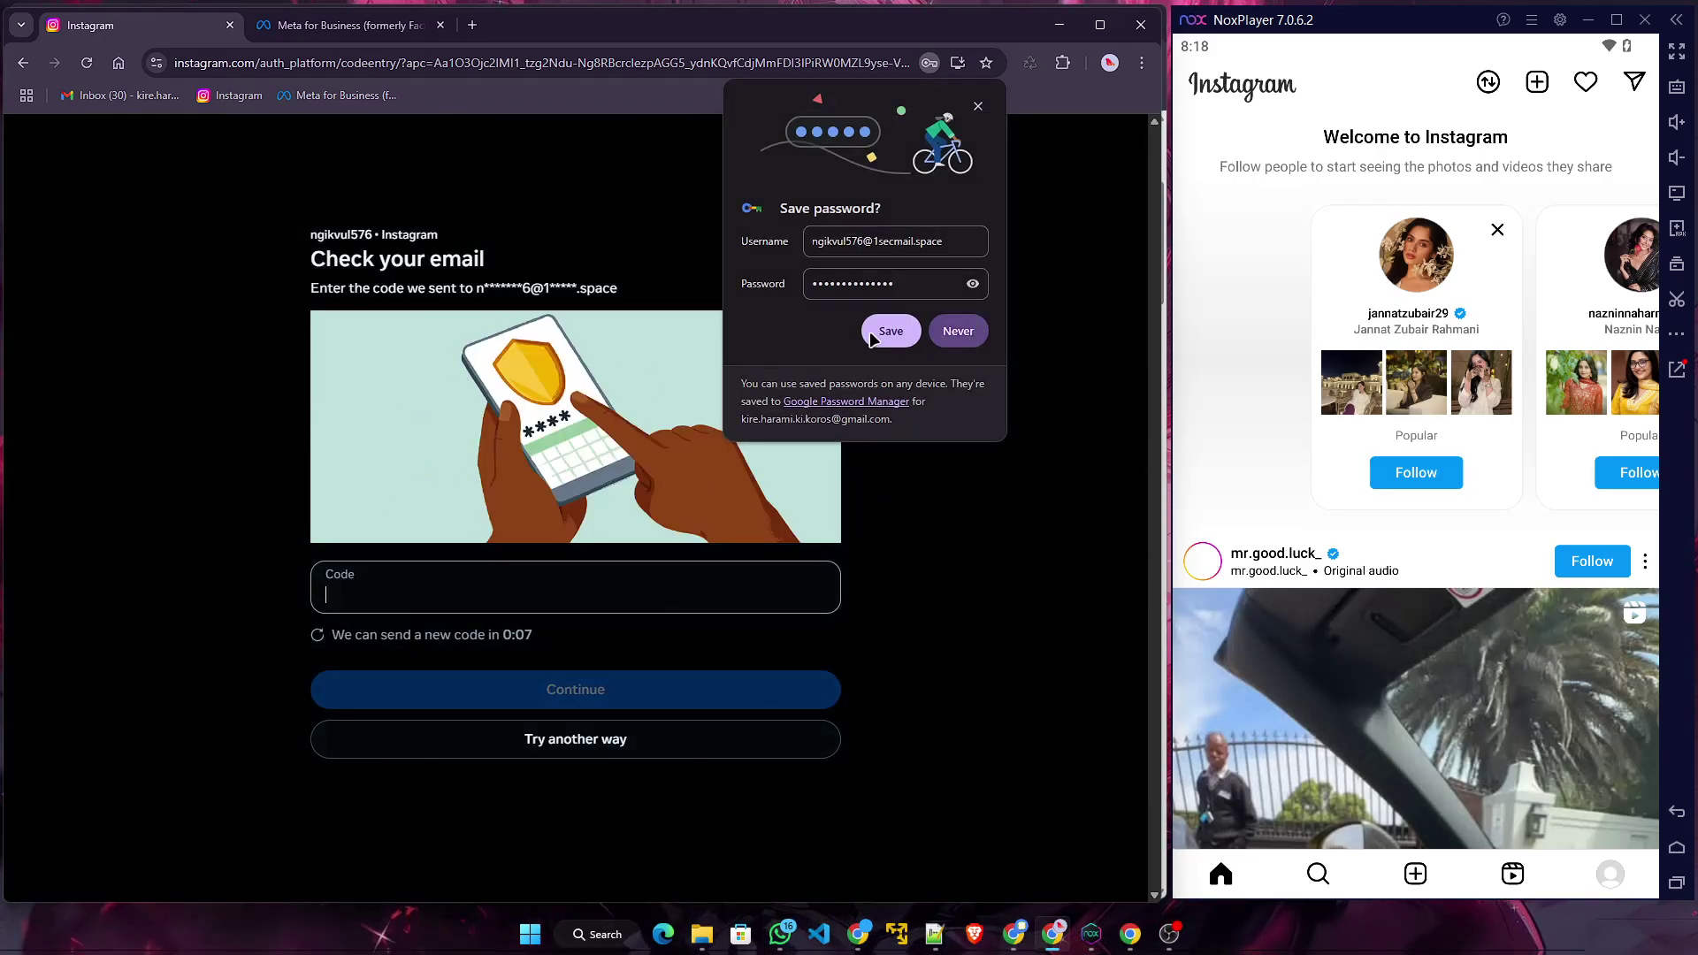
left_click(950, 336)
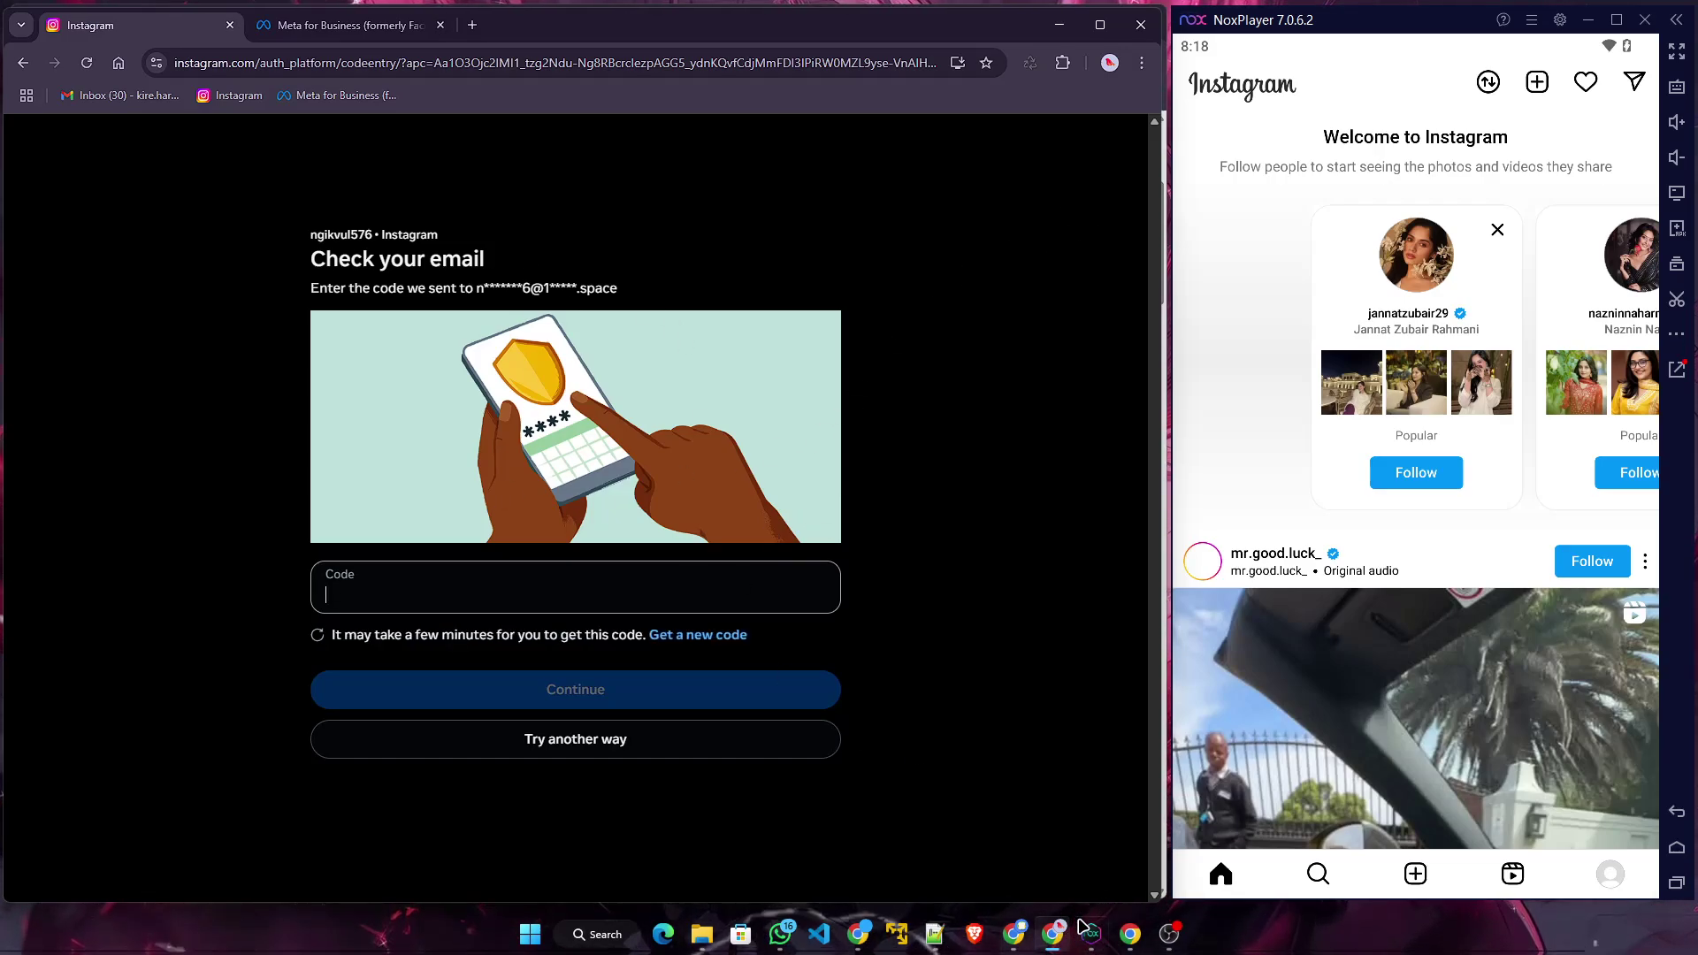
left_click(1017, 935)
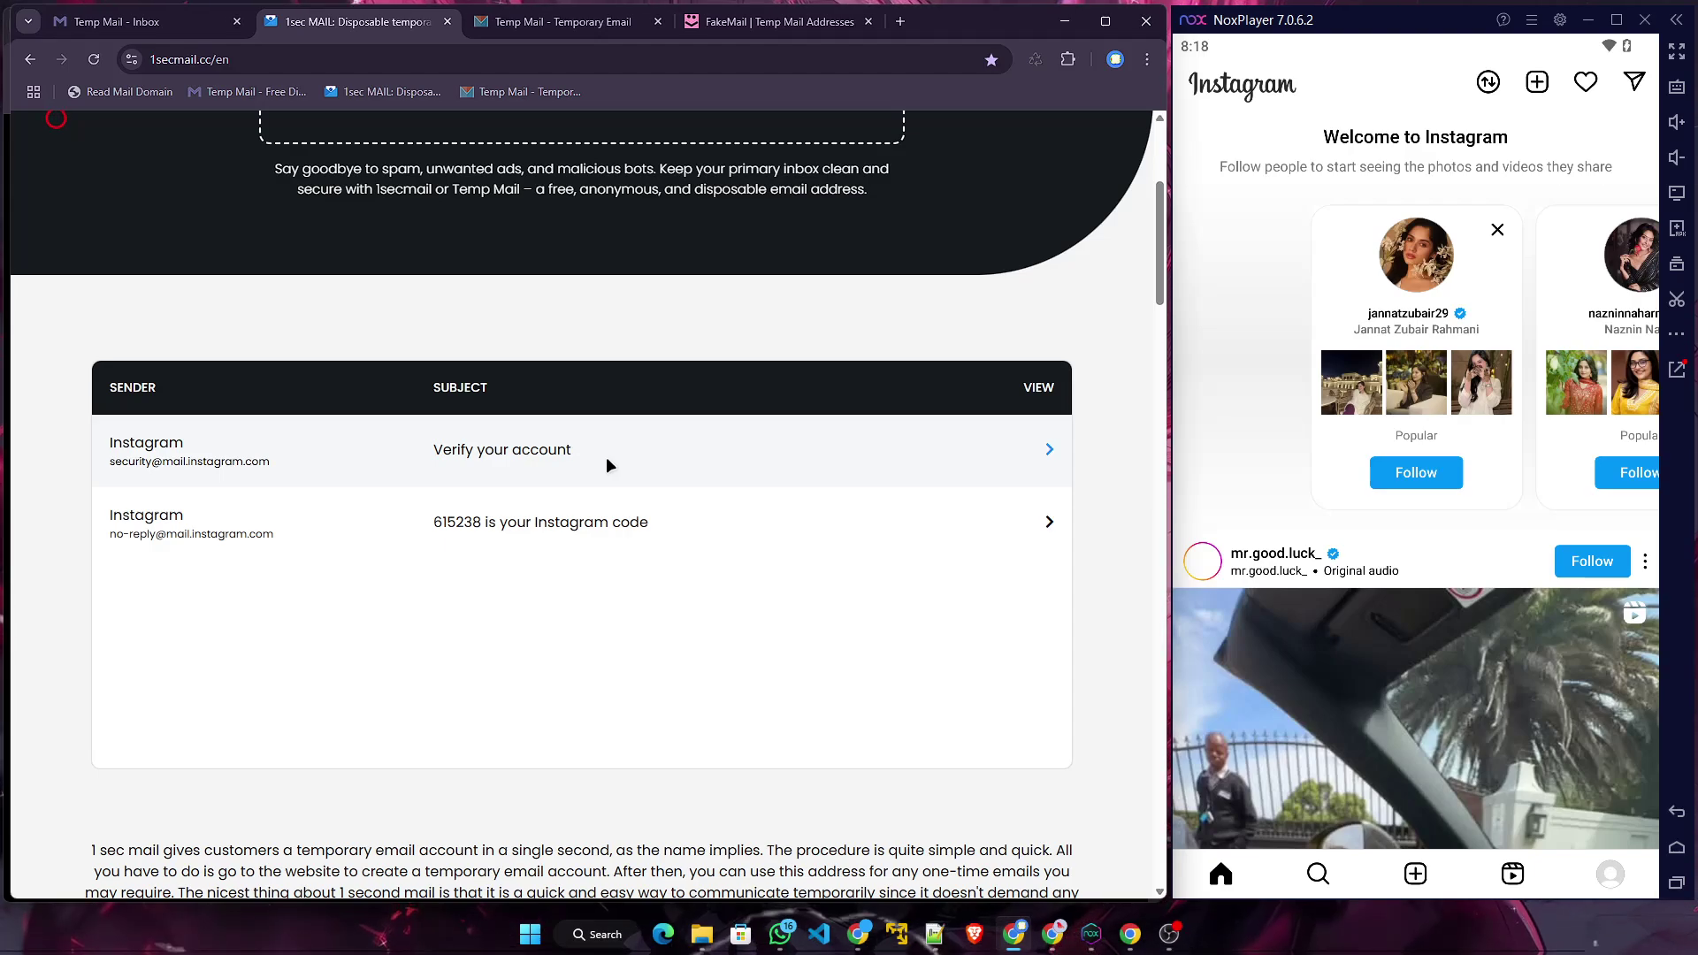
- Open the 'Verify your account' email in 1secMail and copy its login verification code
scroll(606, 456, "down", 1)
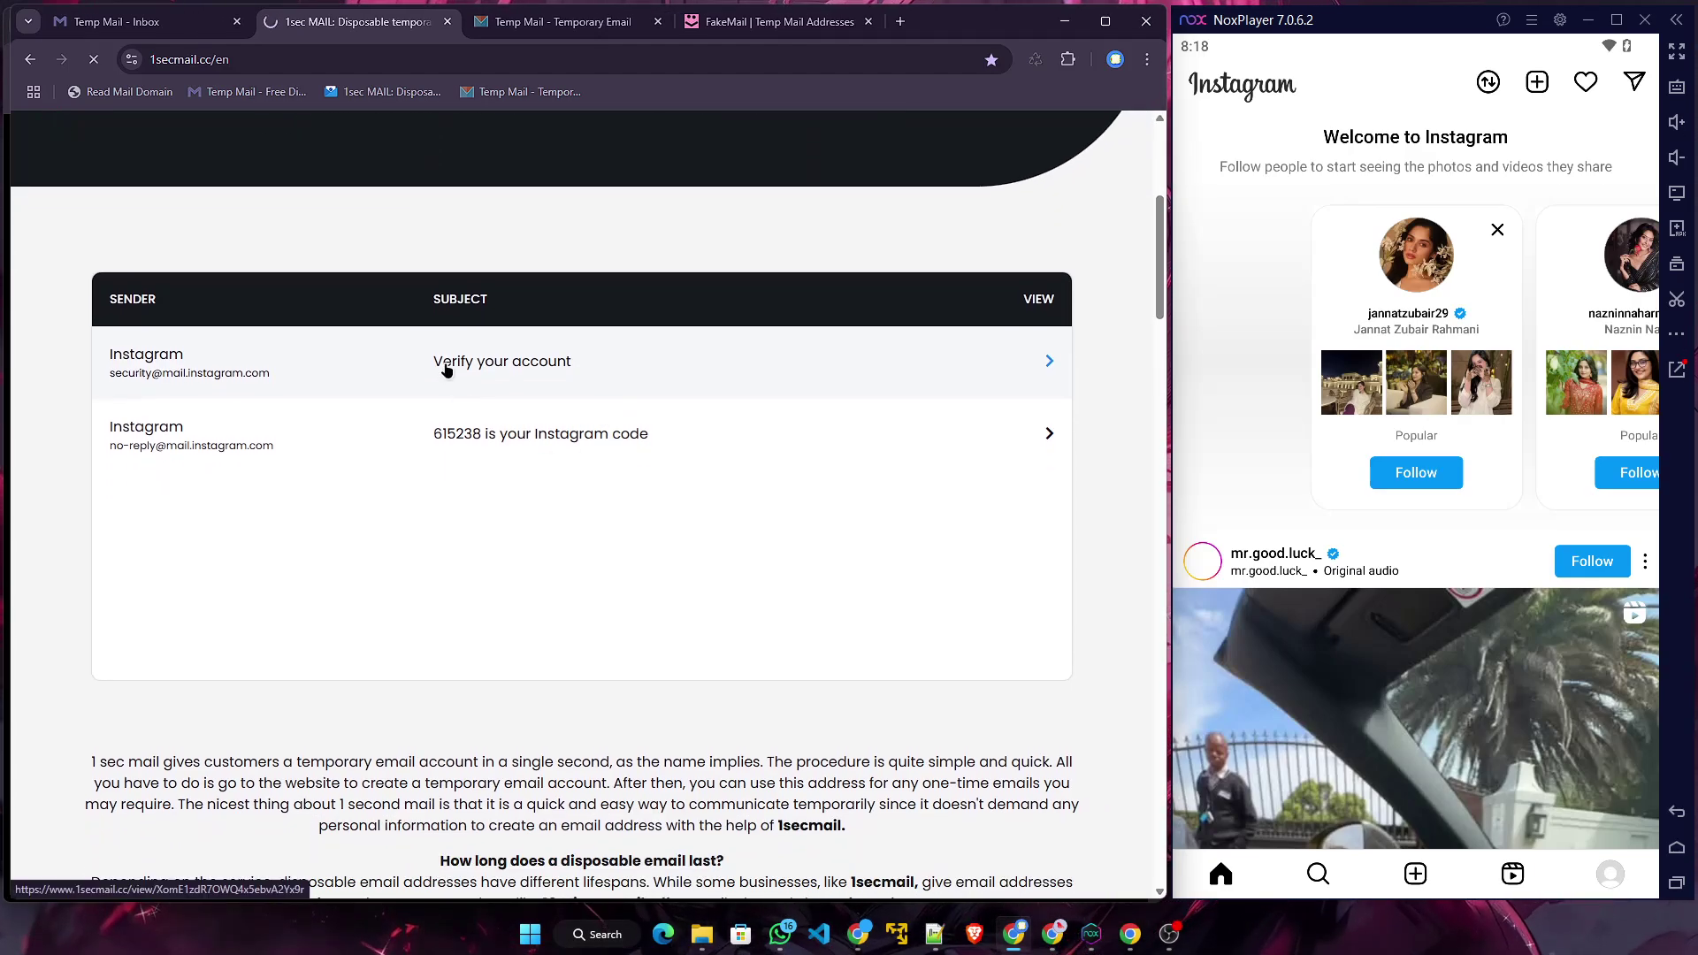
left_click(446, 370)
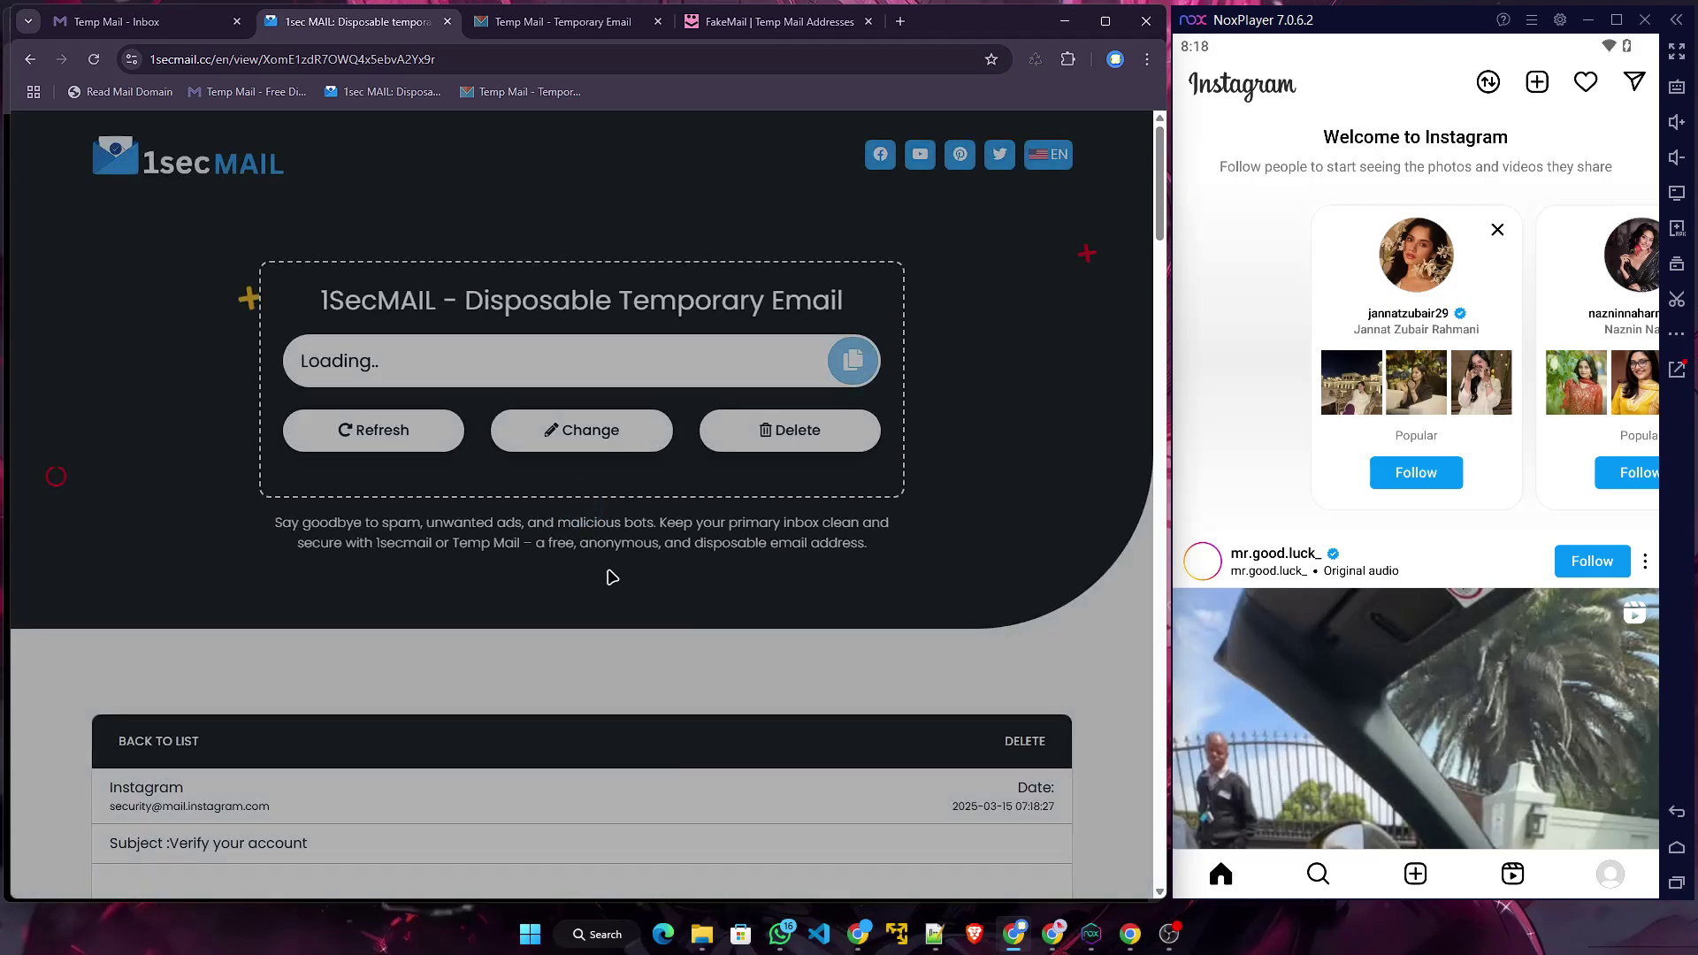
scroll(612, 577, "down", 4)
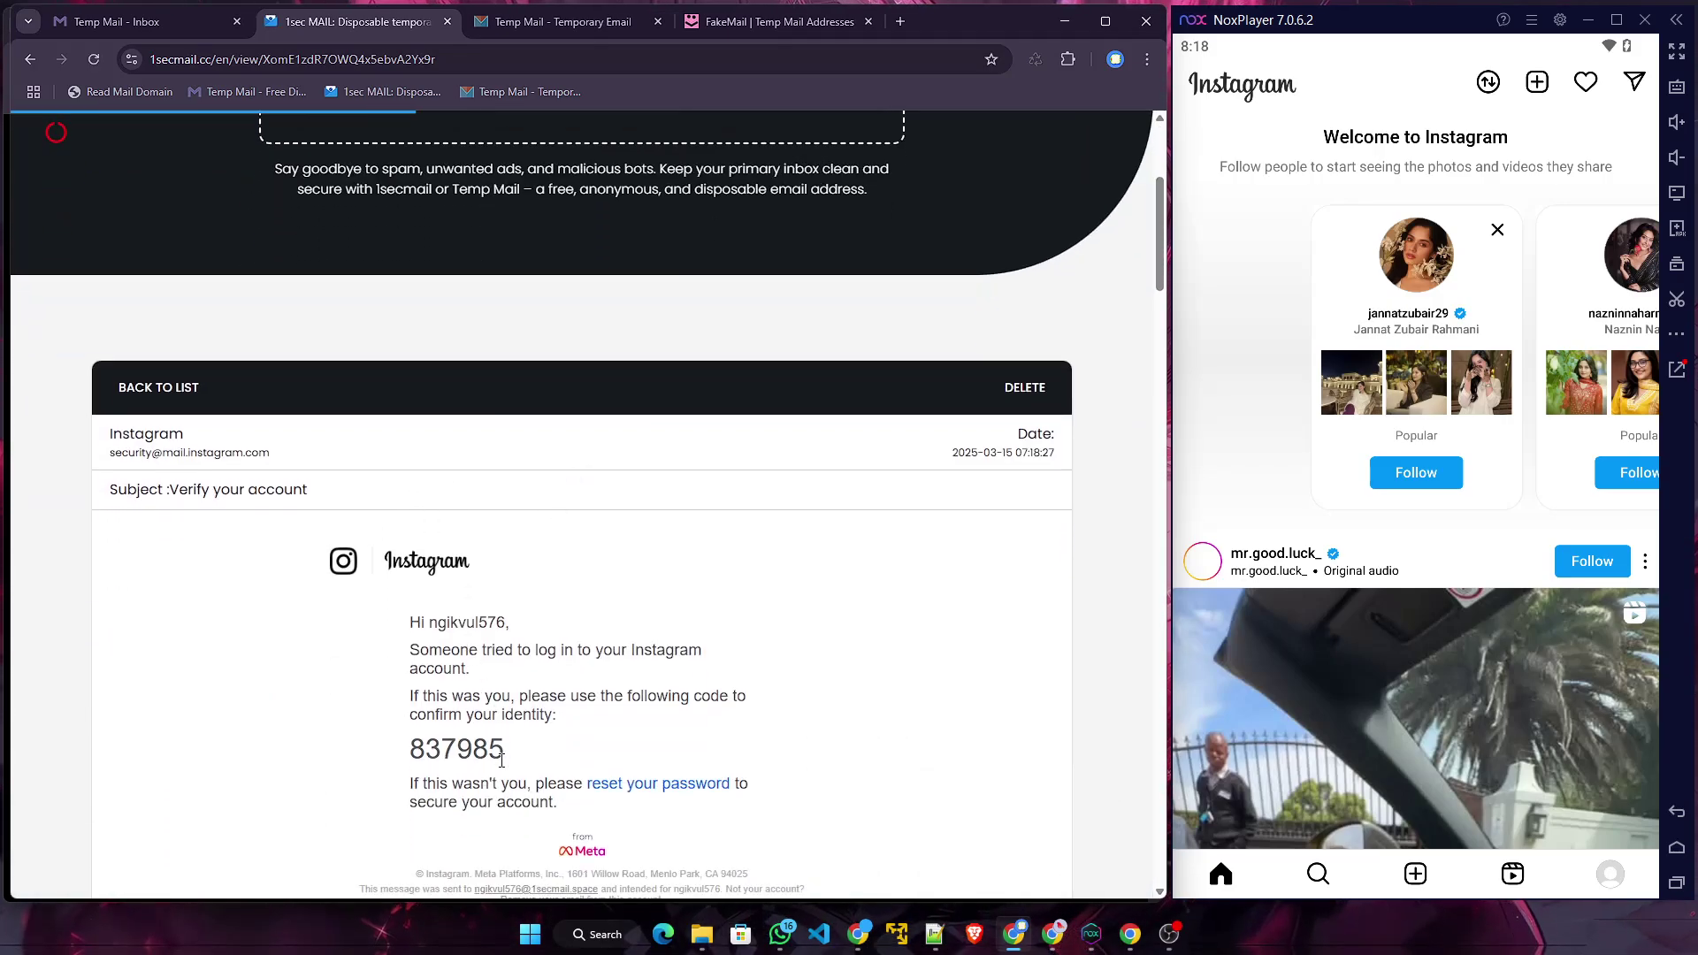
triple_click(501, 759)
left_click_drag(426, 749, 515, 761)
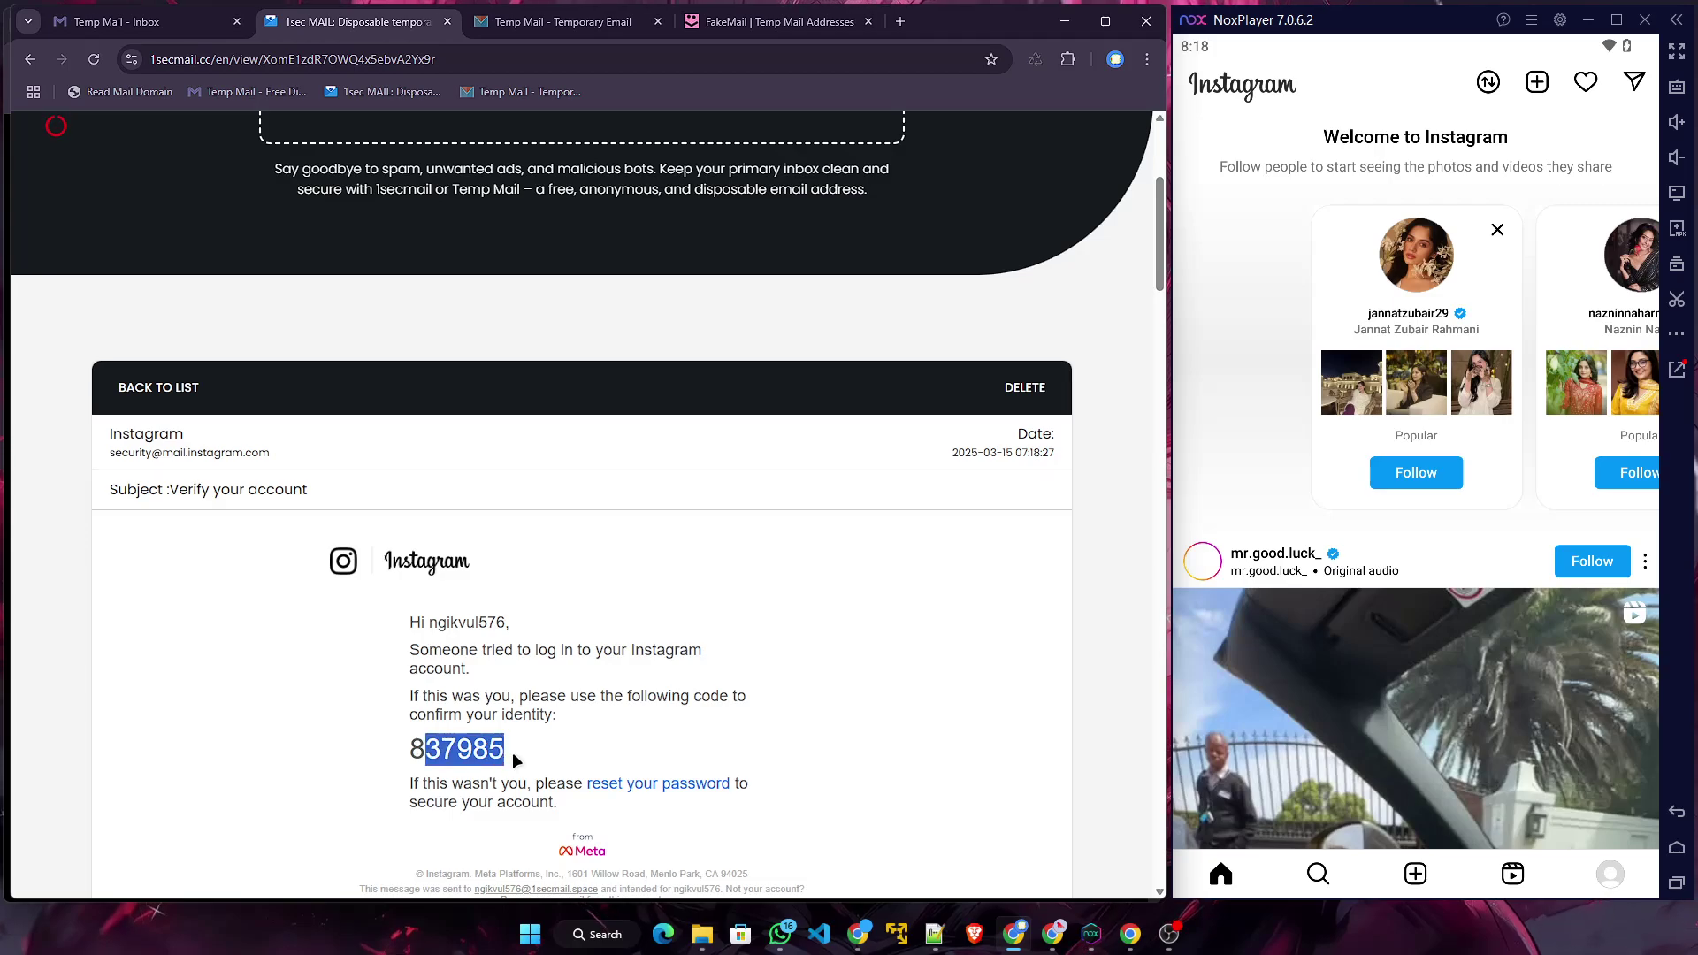
left_click_drag(409, 750, 491, 748)
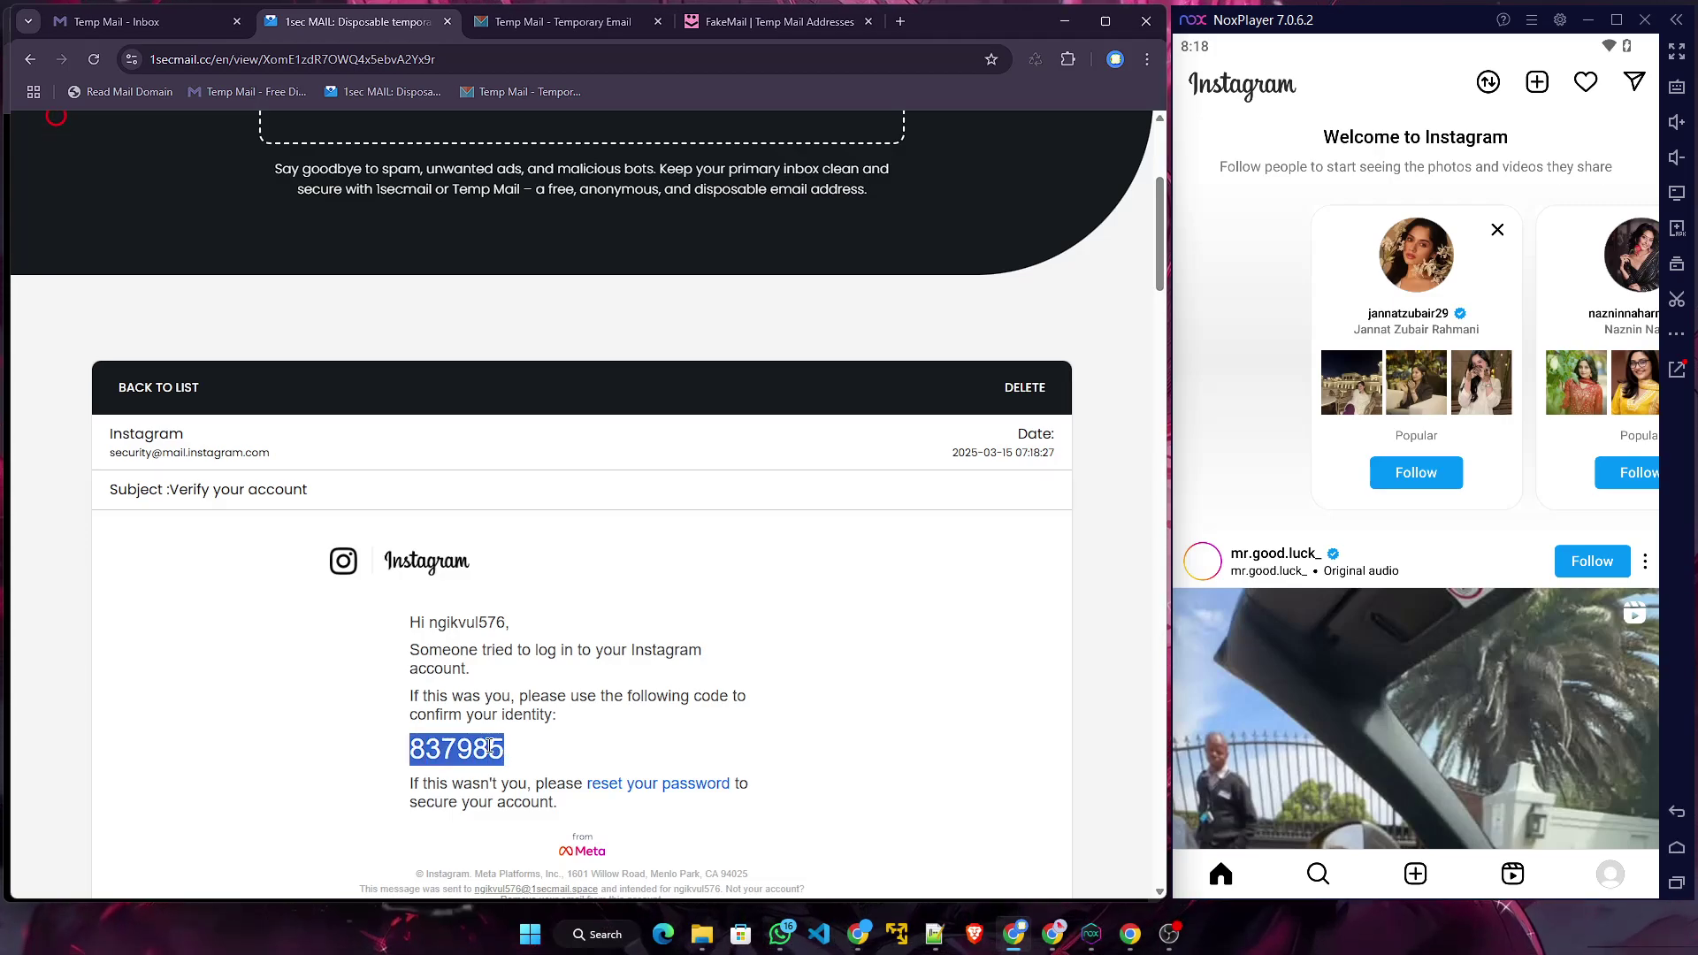
right_click(489, 746)
left_click(543, 562)
- Paste the emailed code into Instagram's code field, continue, and dismiss the Save login info dialog
left_click(1052, 934)
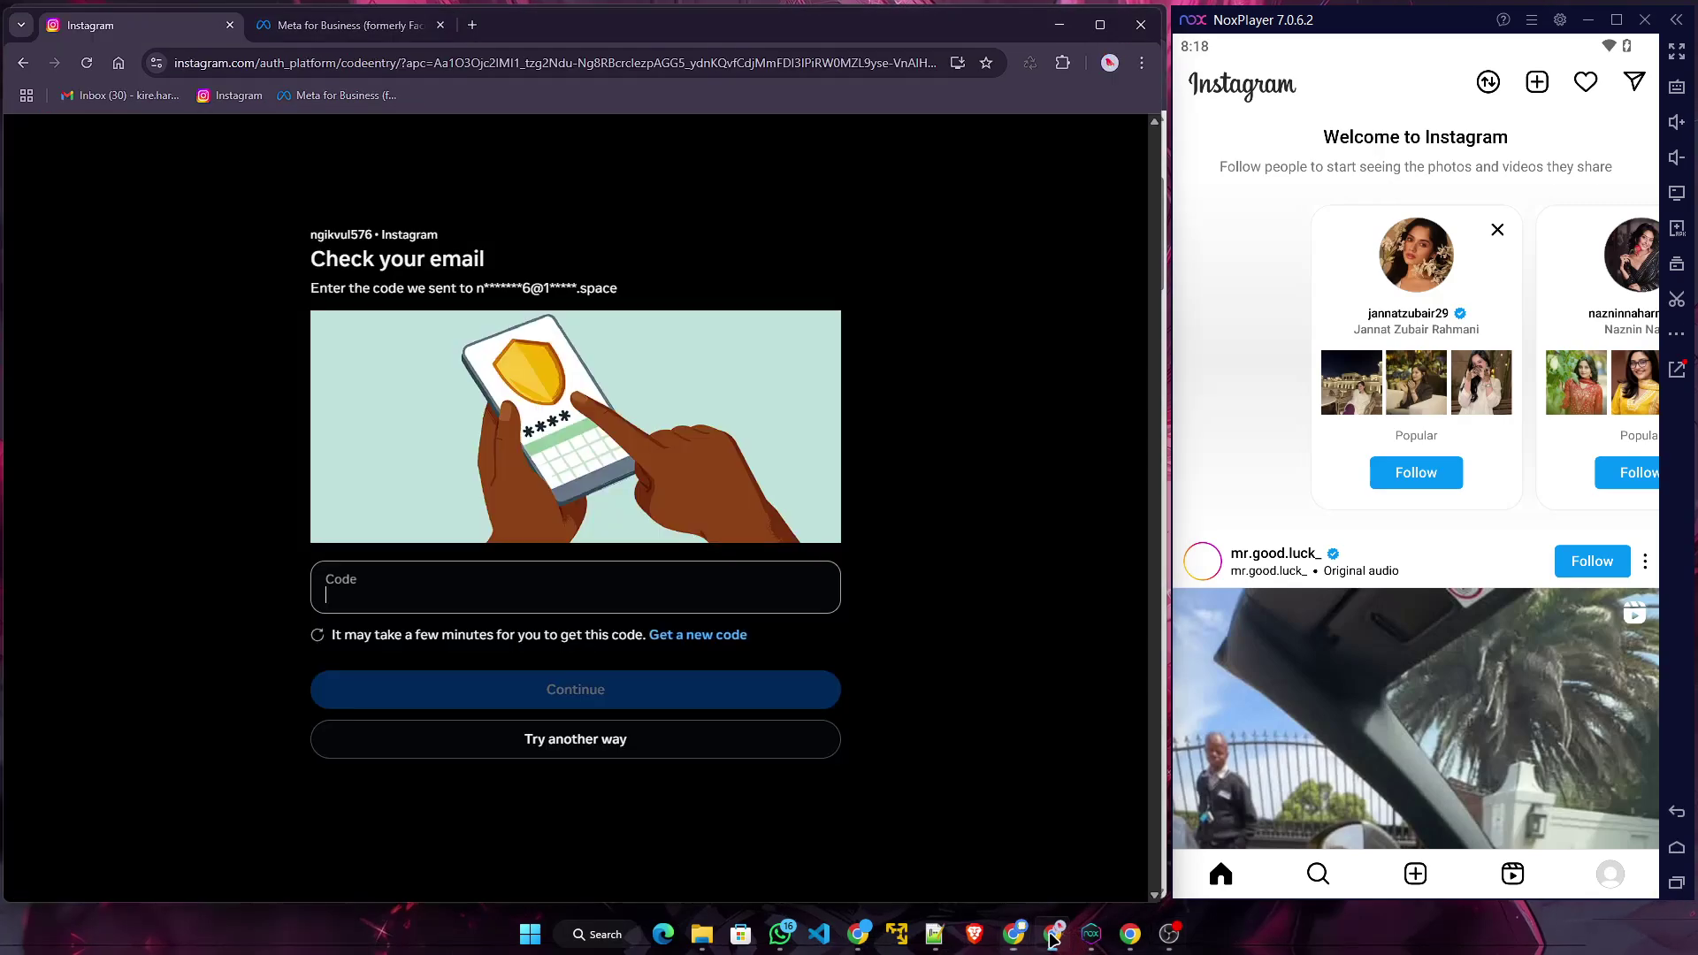
right_click(609, 587)
left_click(647, 399)
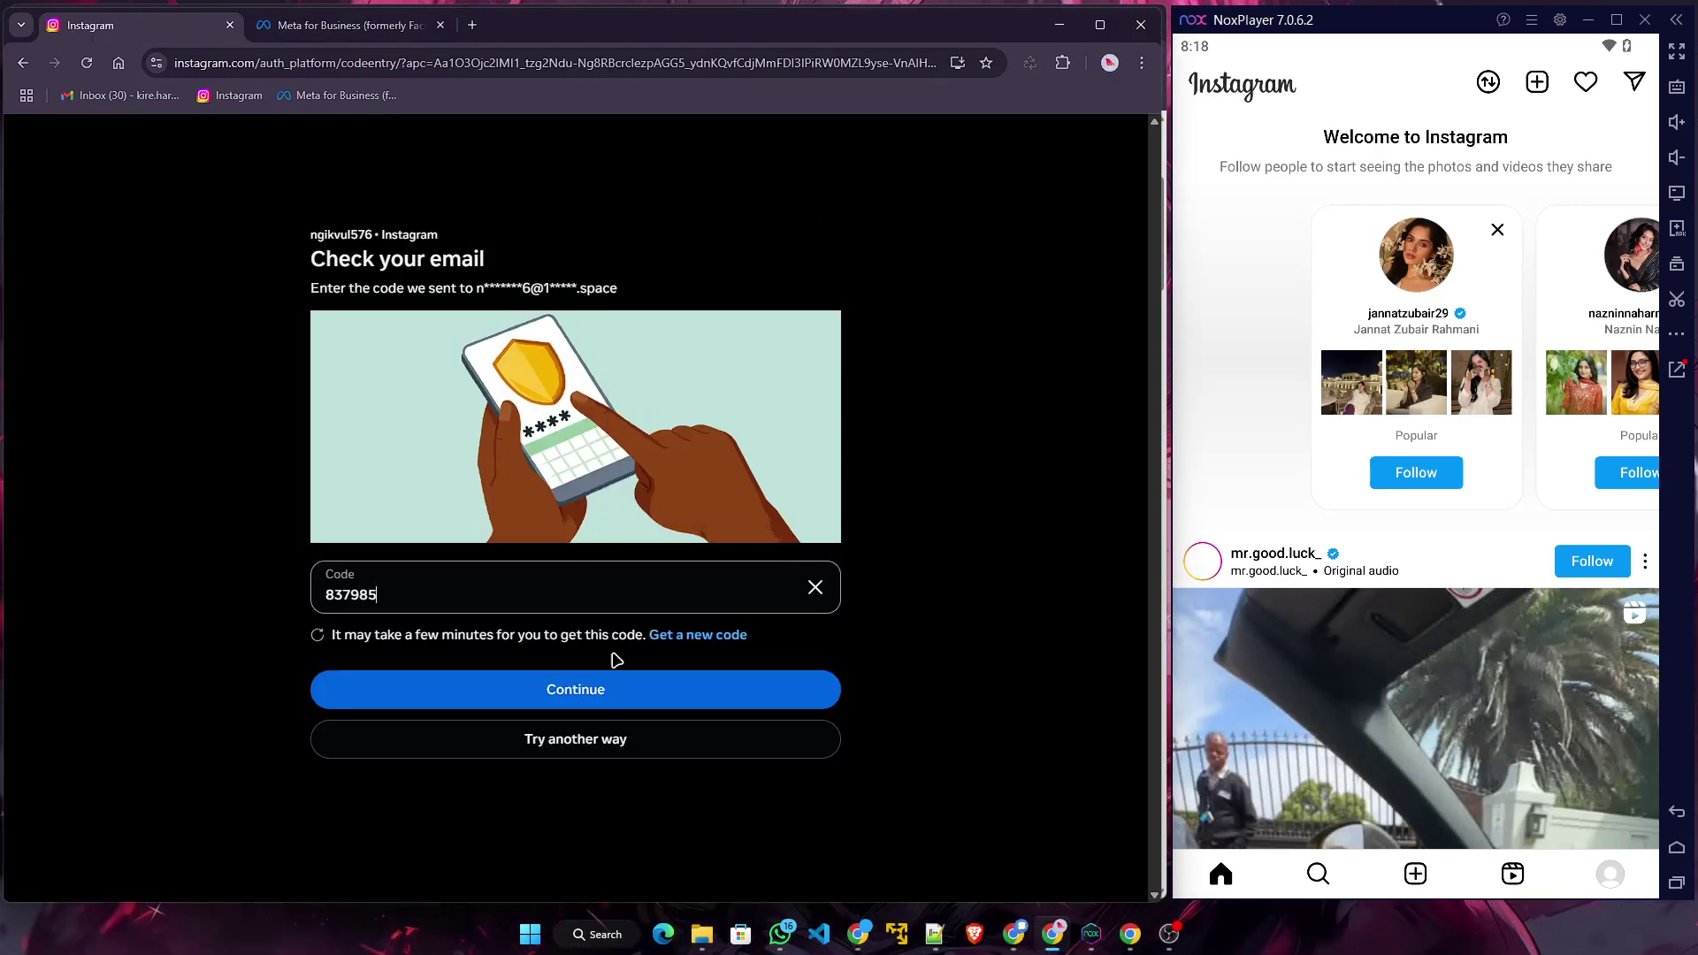
left_click(579, 691)
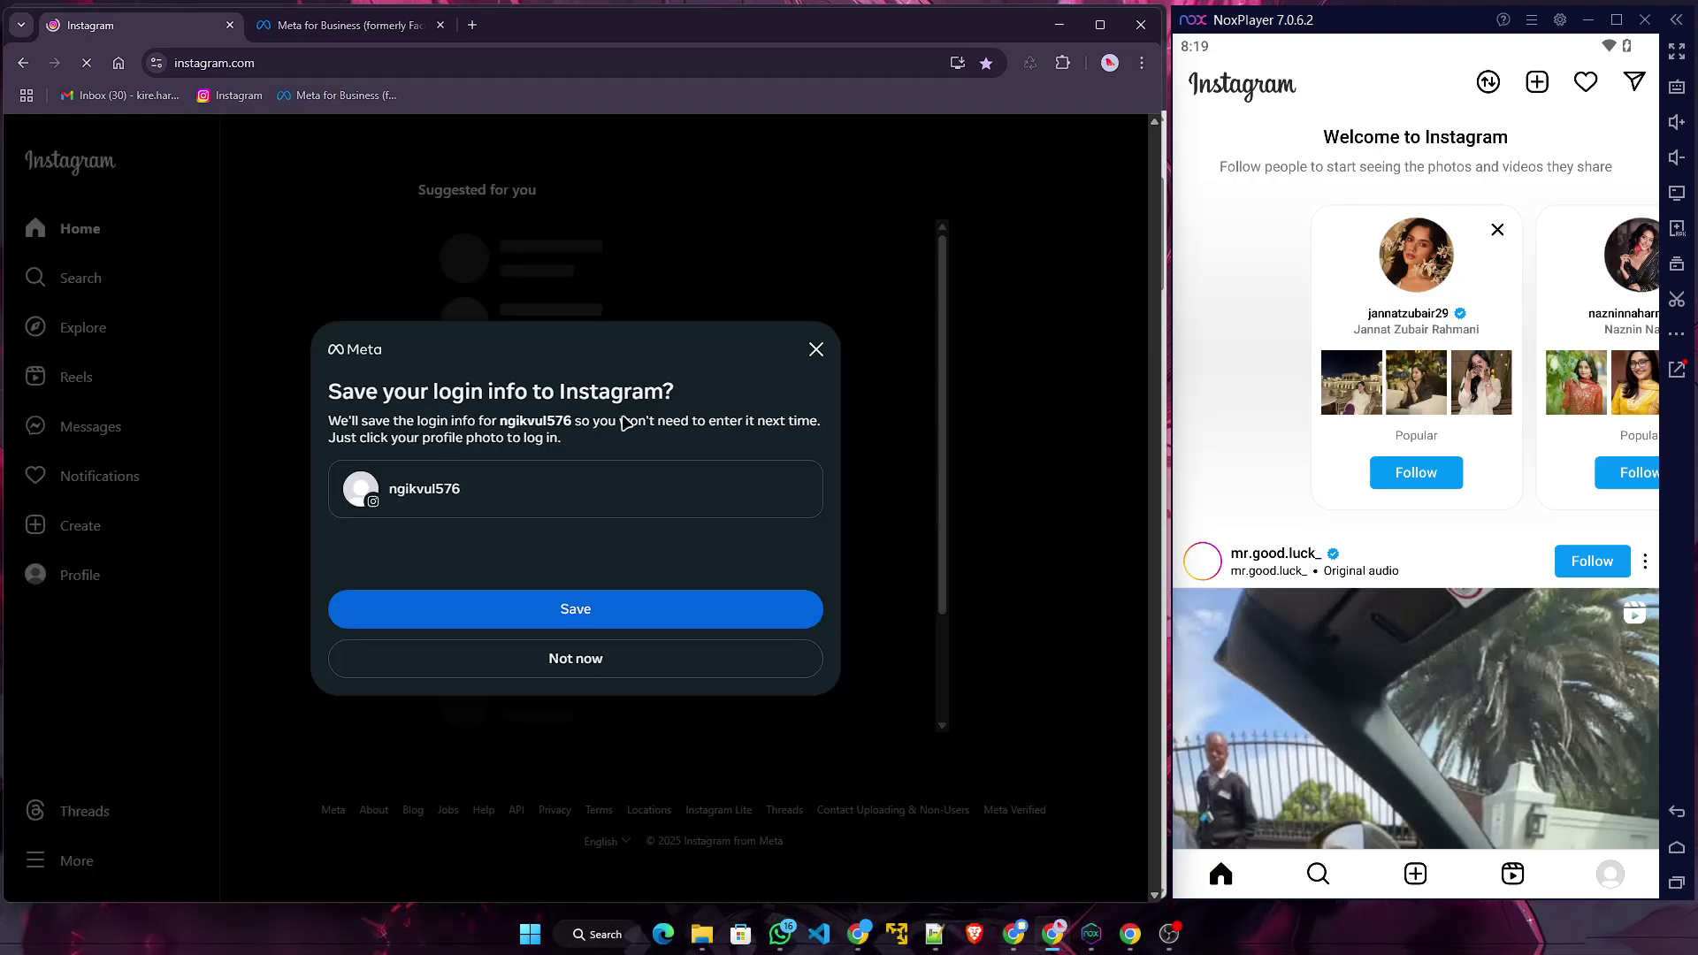
left_click(815, 350)
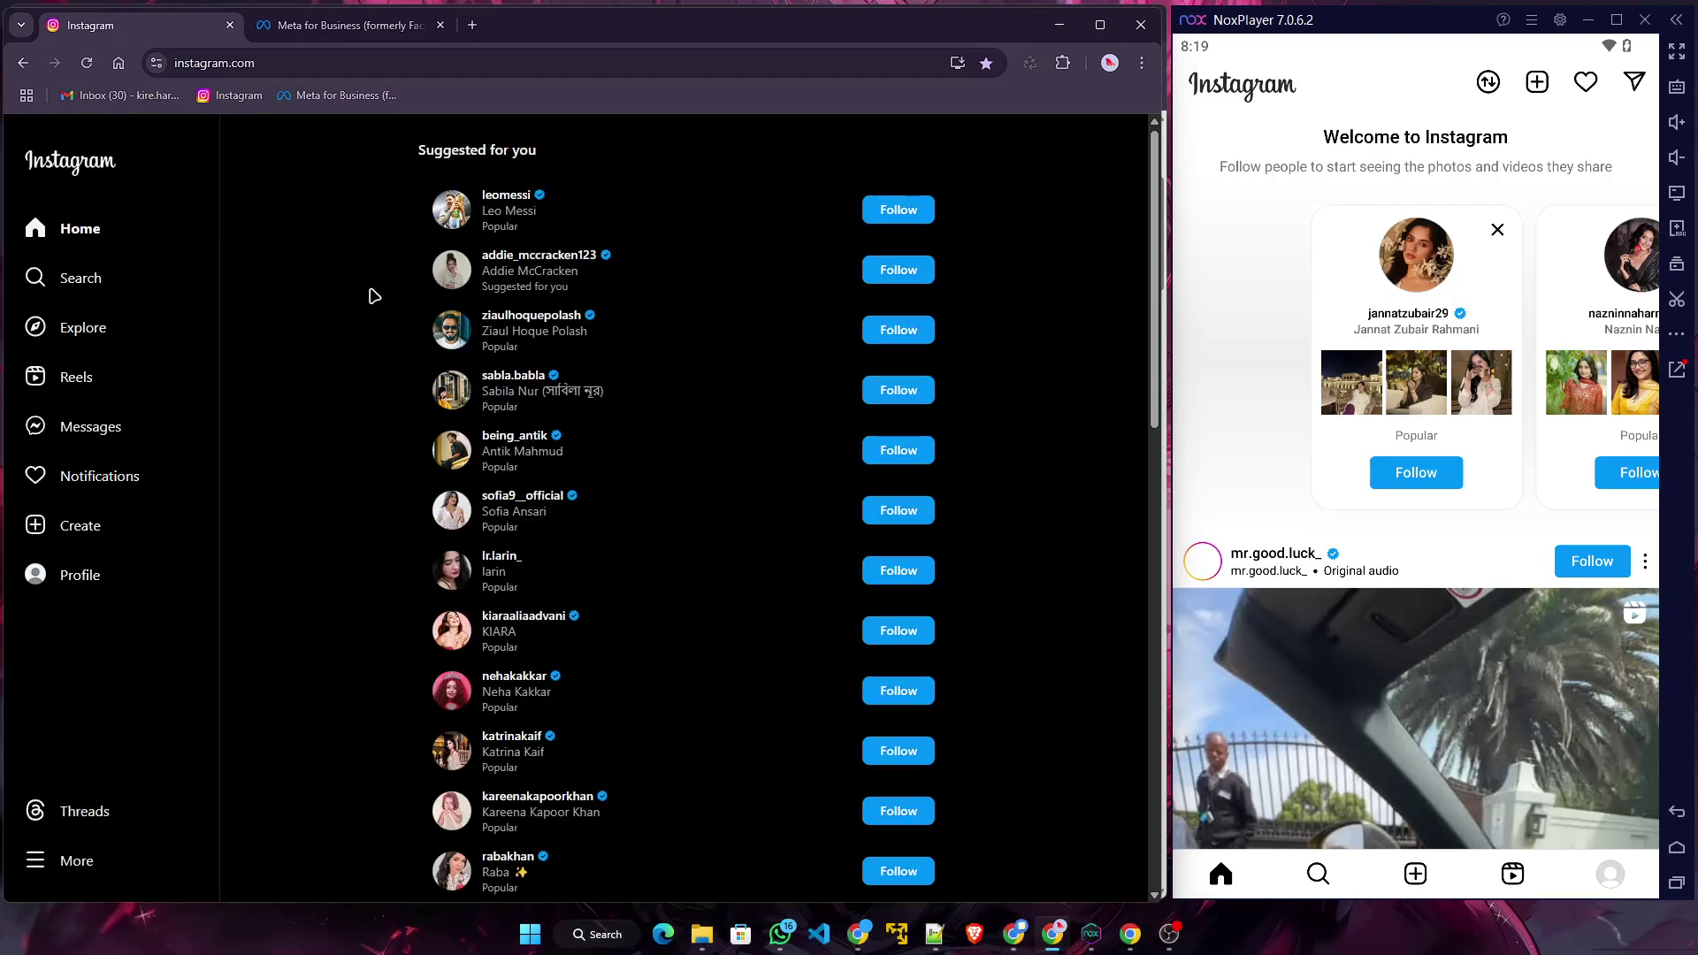
- Search Google for 'meta business suite' from the Meta for Business tab and open the Meta for Business result
left_click(332, 26)
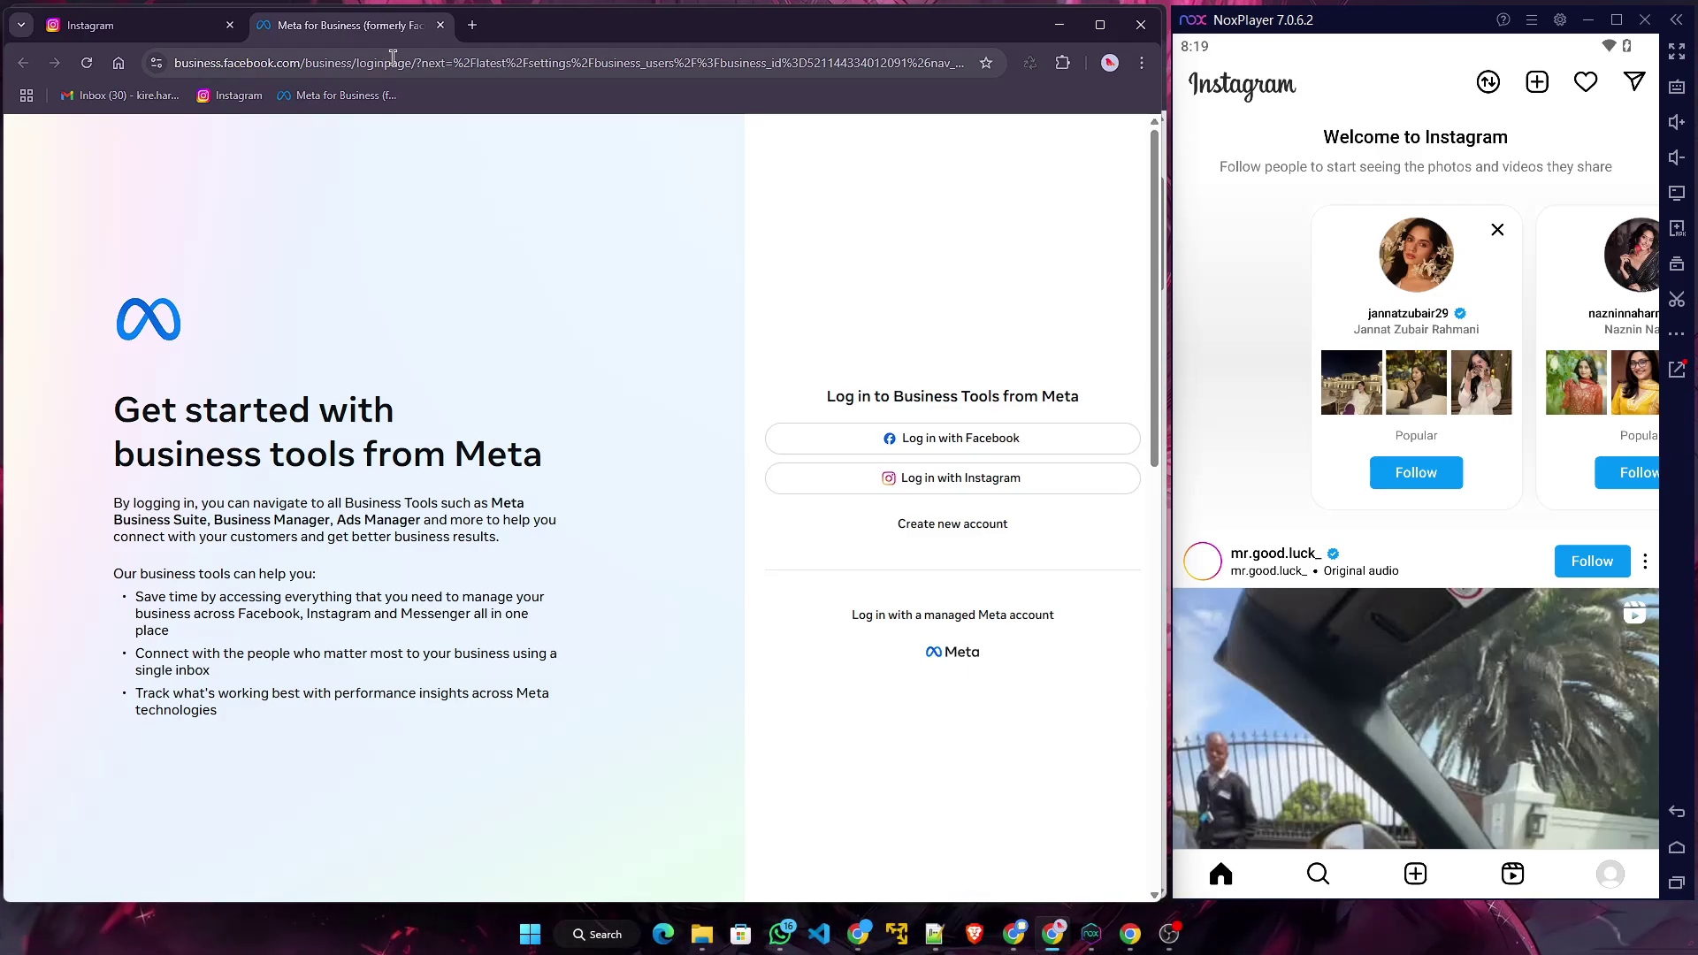
left_click(426, 62)
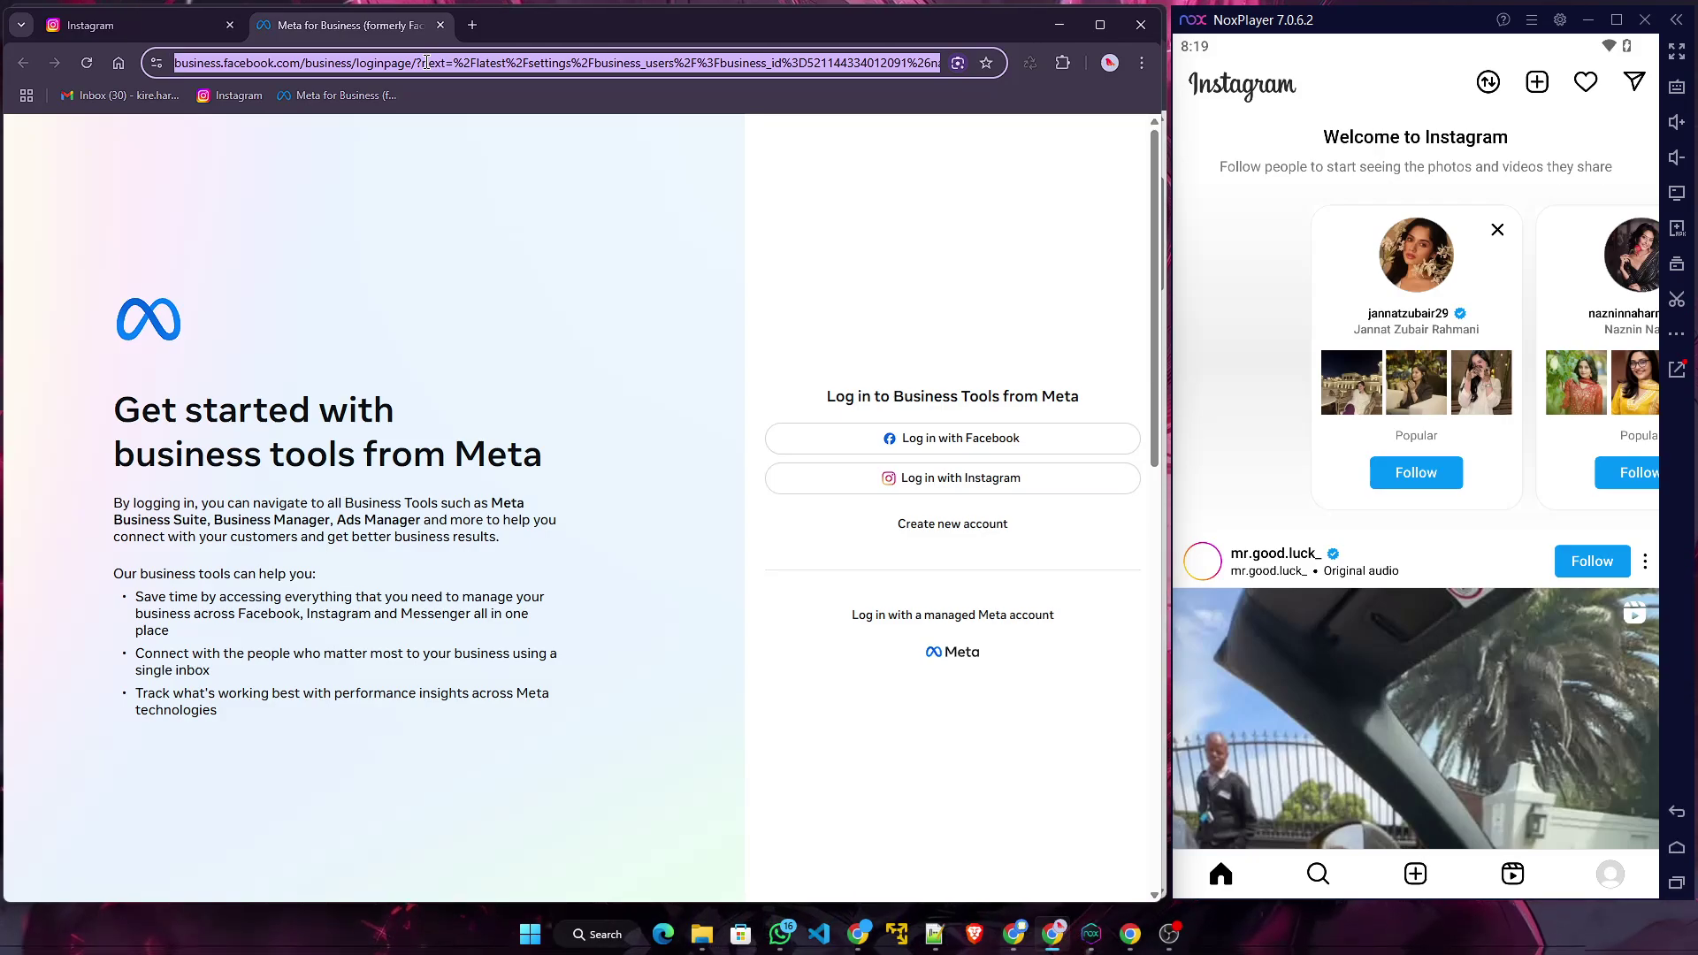
type("meta b")
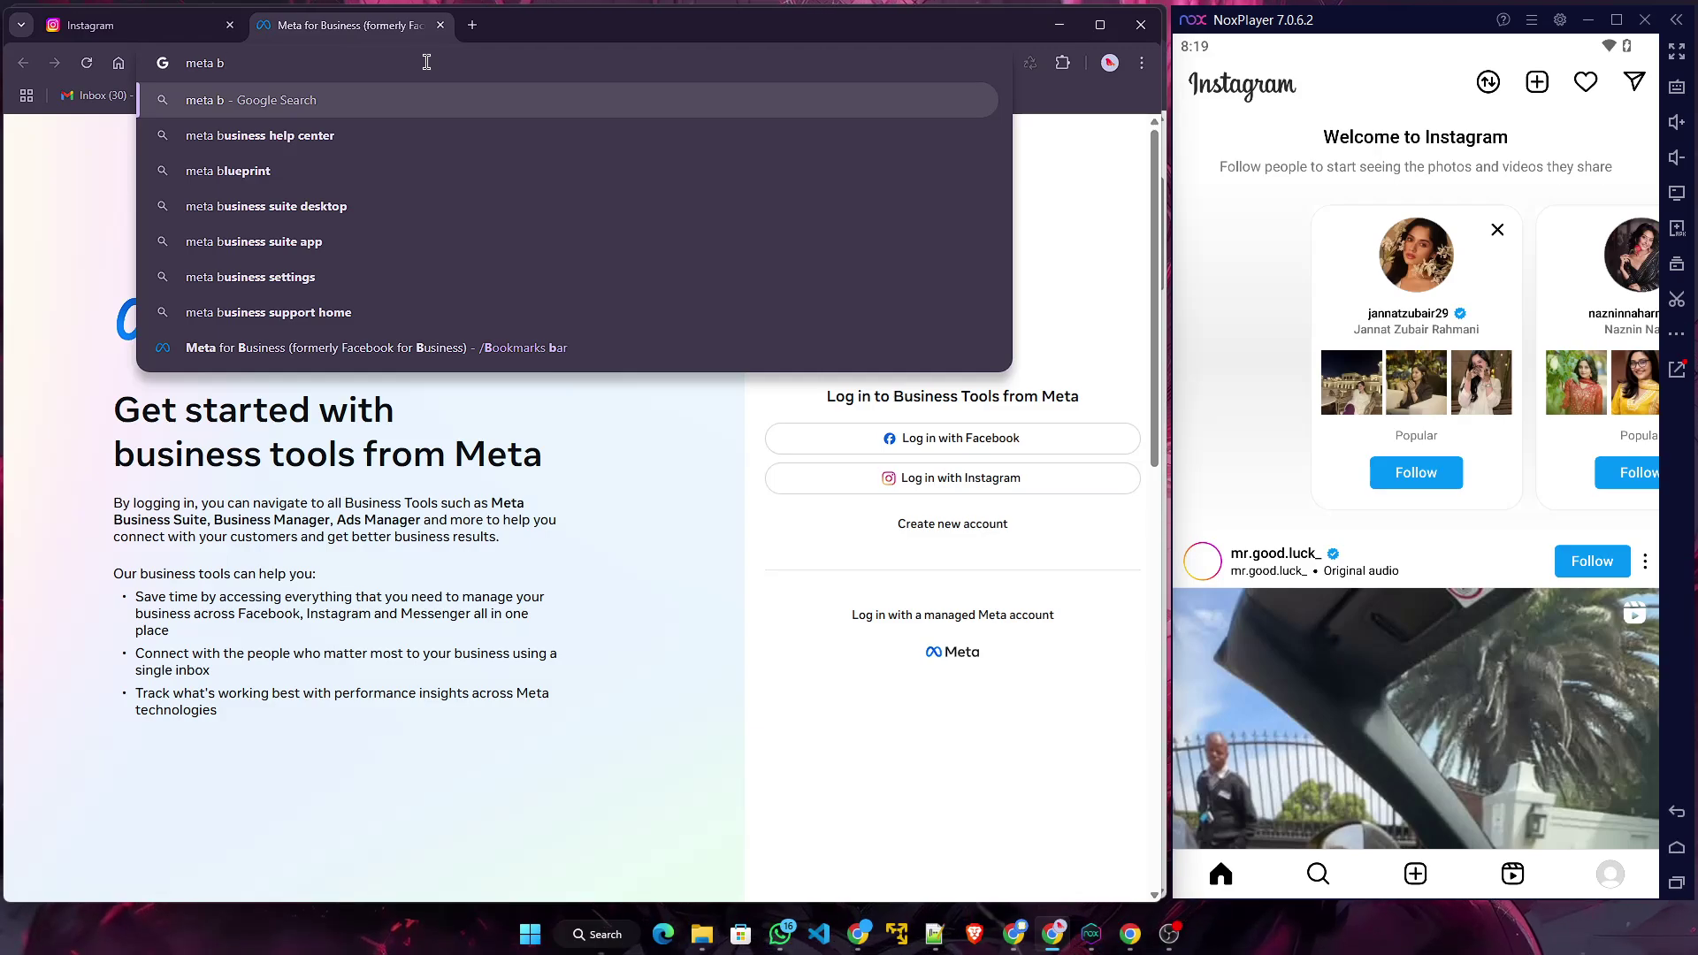
key("Down")
key("Down")
key("Down")
key("Down")
key("BackSpace")
key("BackSpace")
key("BackSpace")
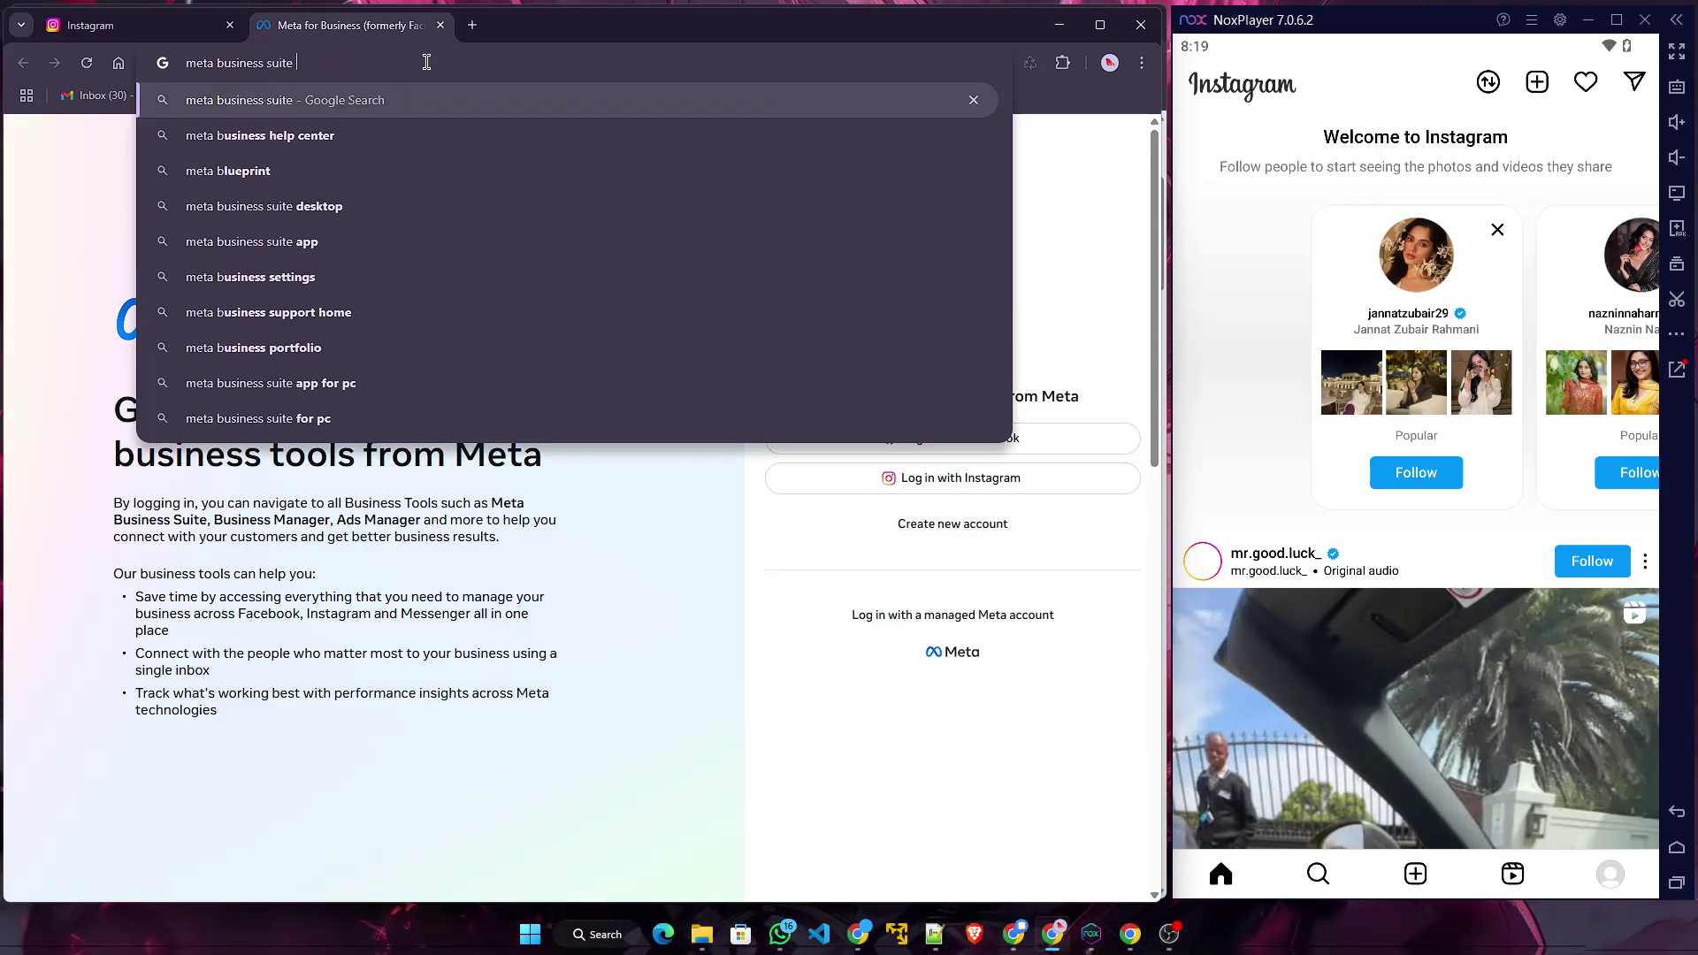
key("Return")
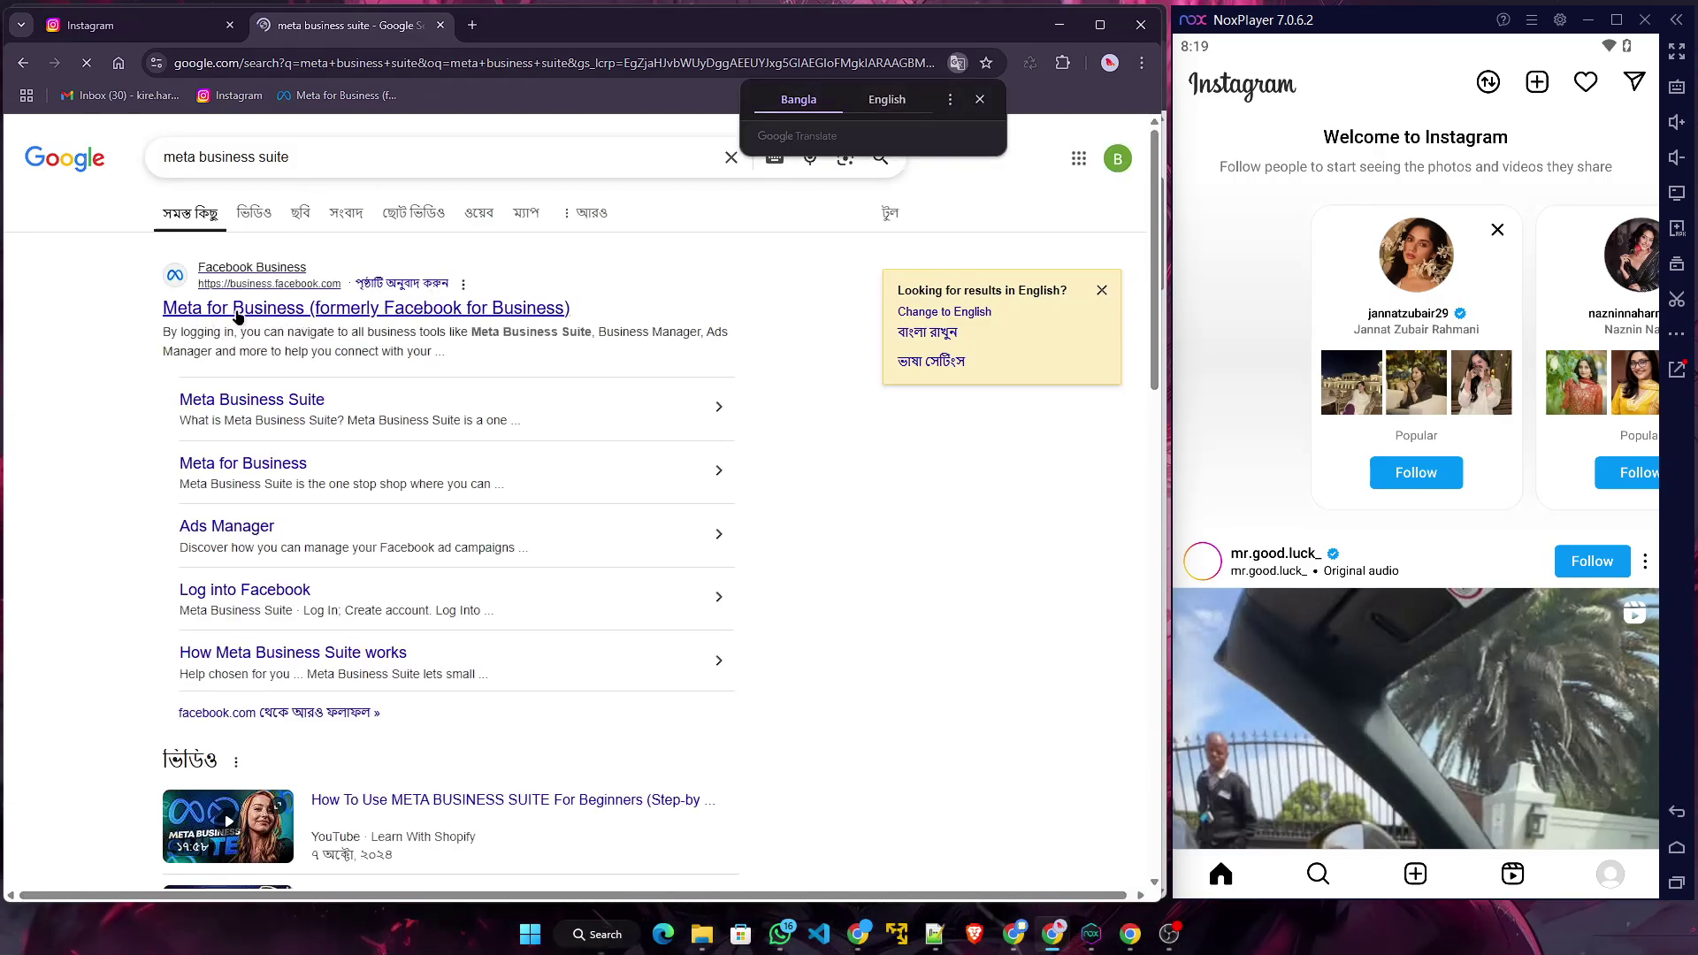
left_click(546, 314)
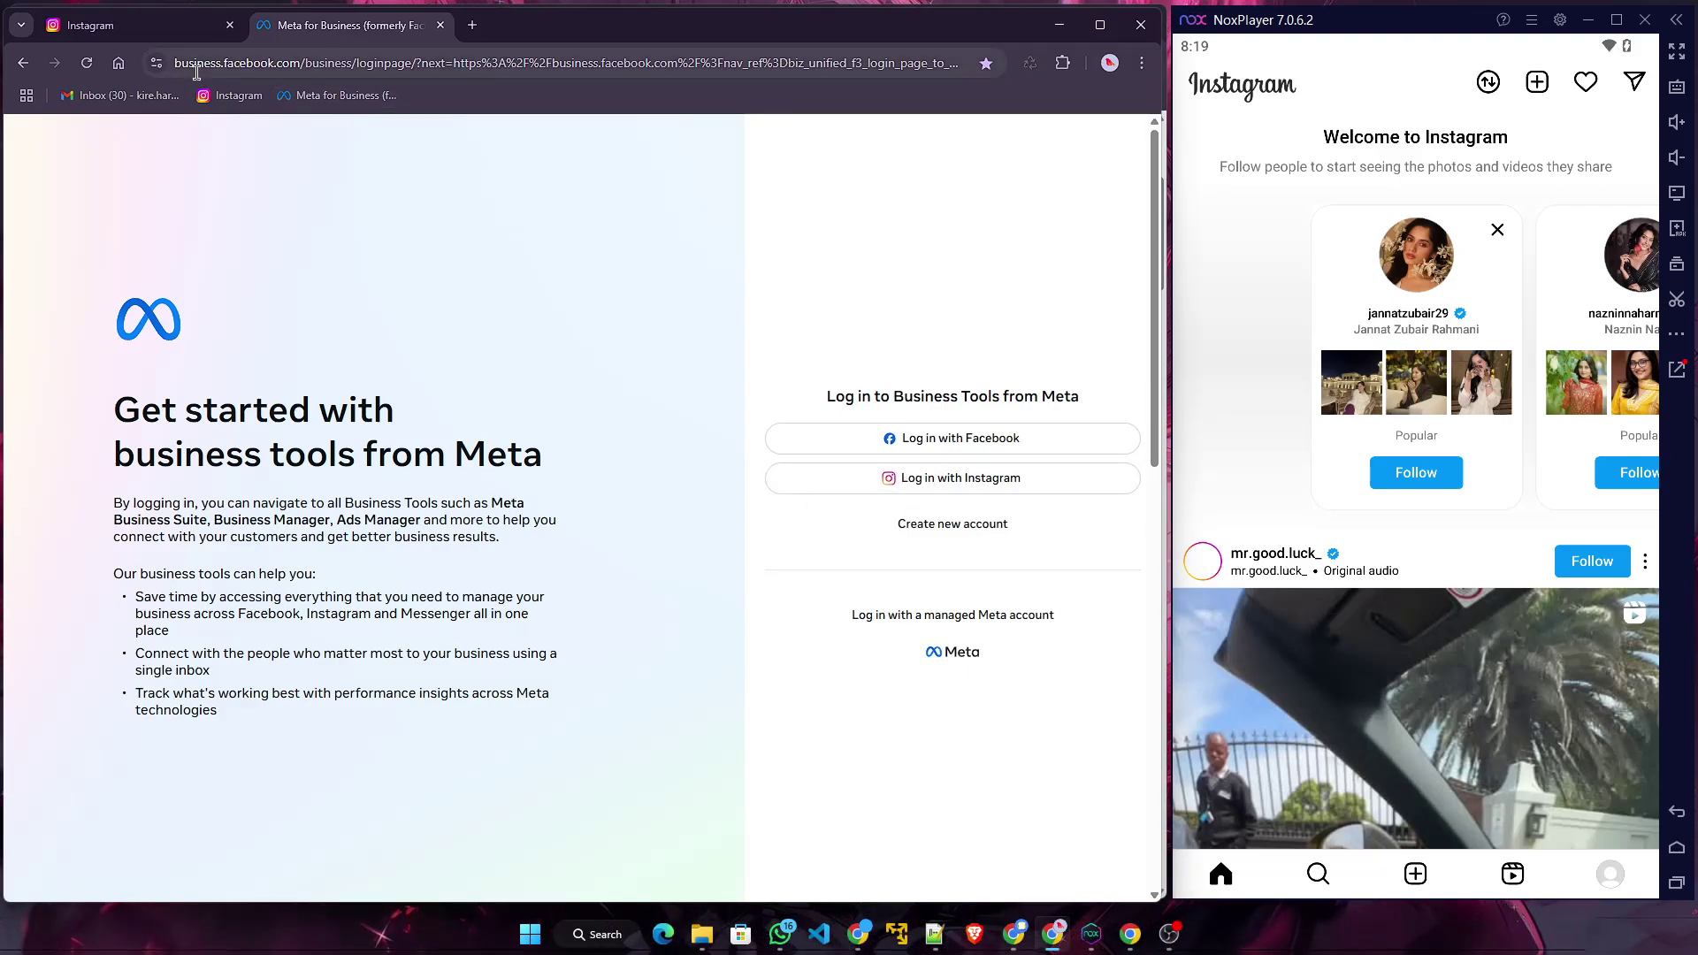
- Sign in to business tools with the new Instagram account and make it a Personal blog creator account
left_click(963, 478)
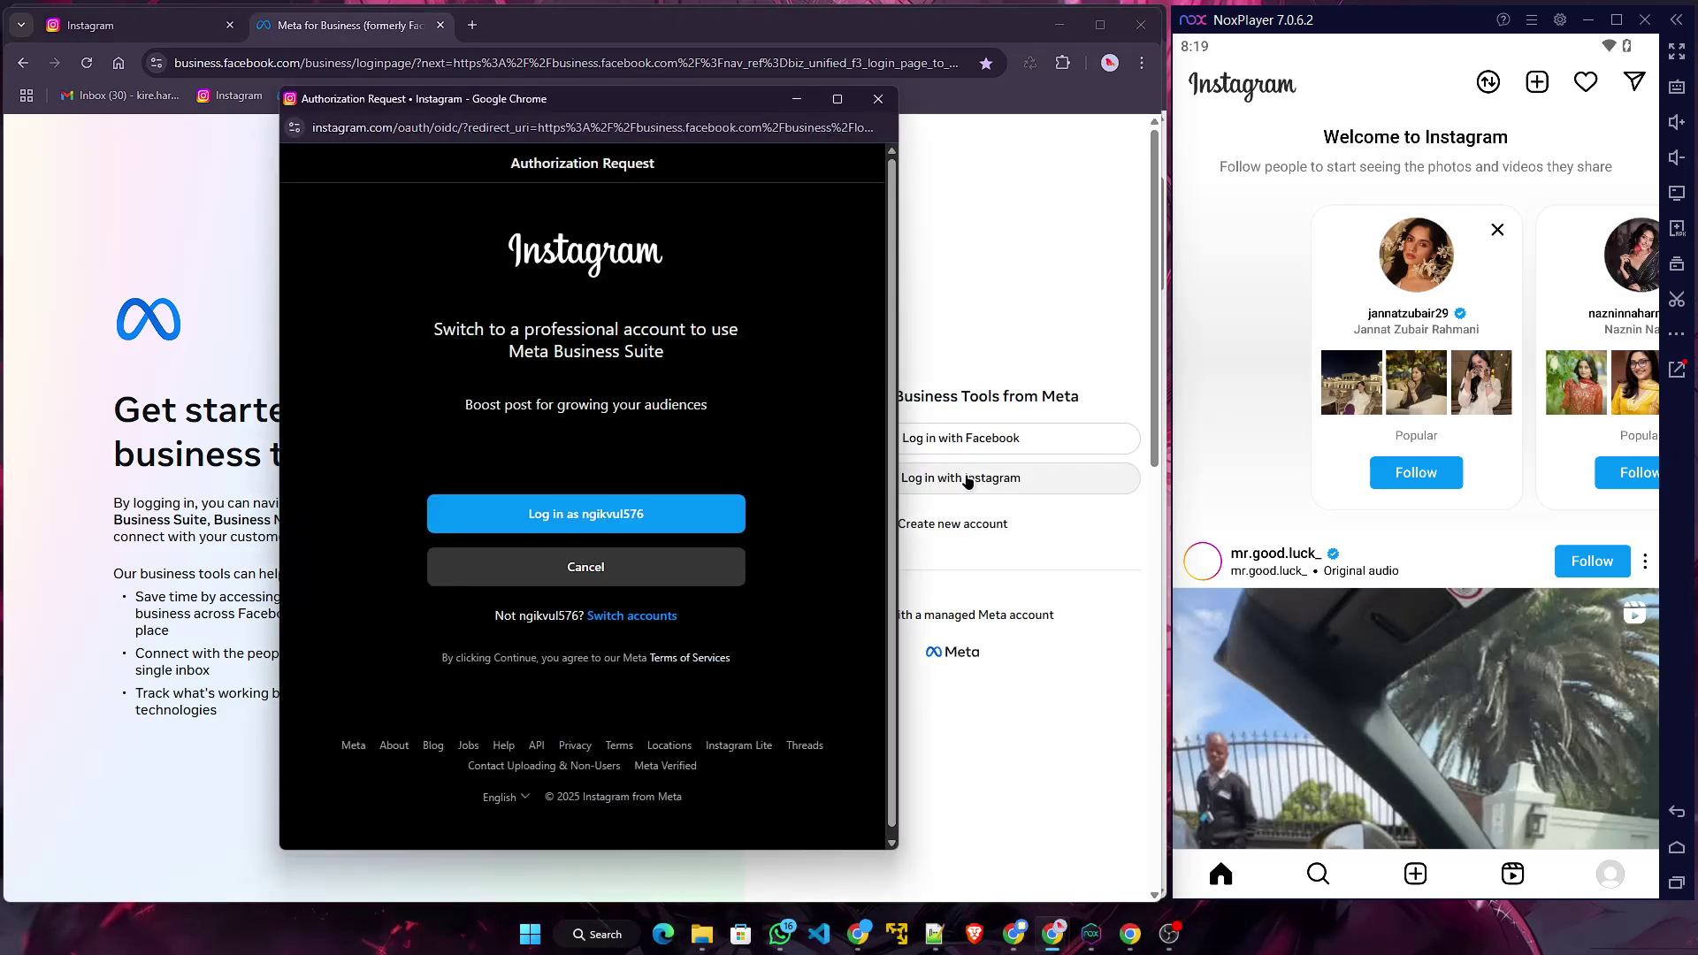
left_click(581, 522)
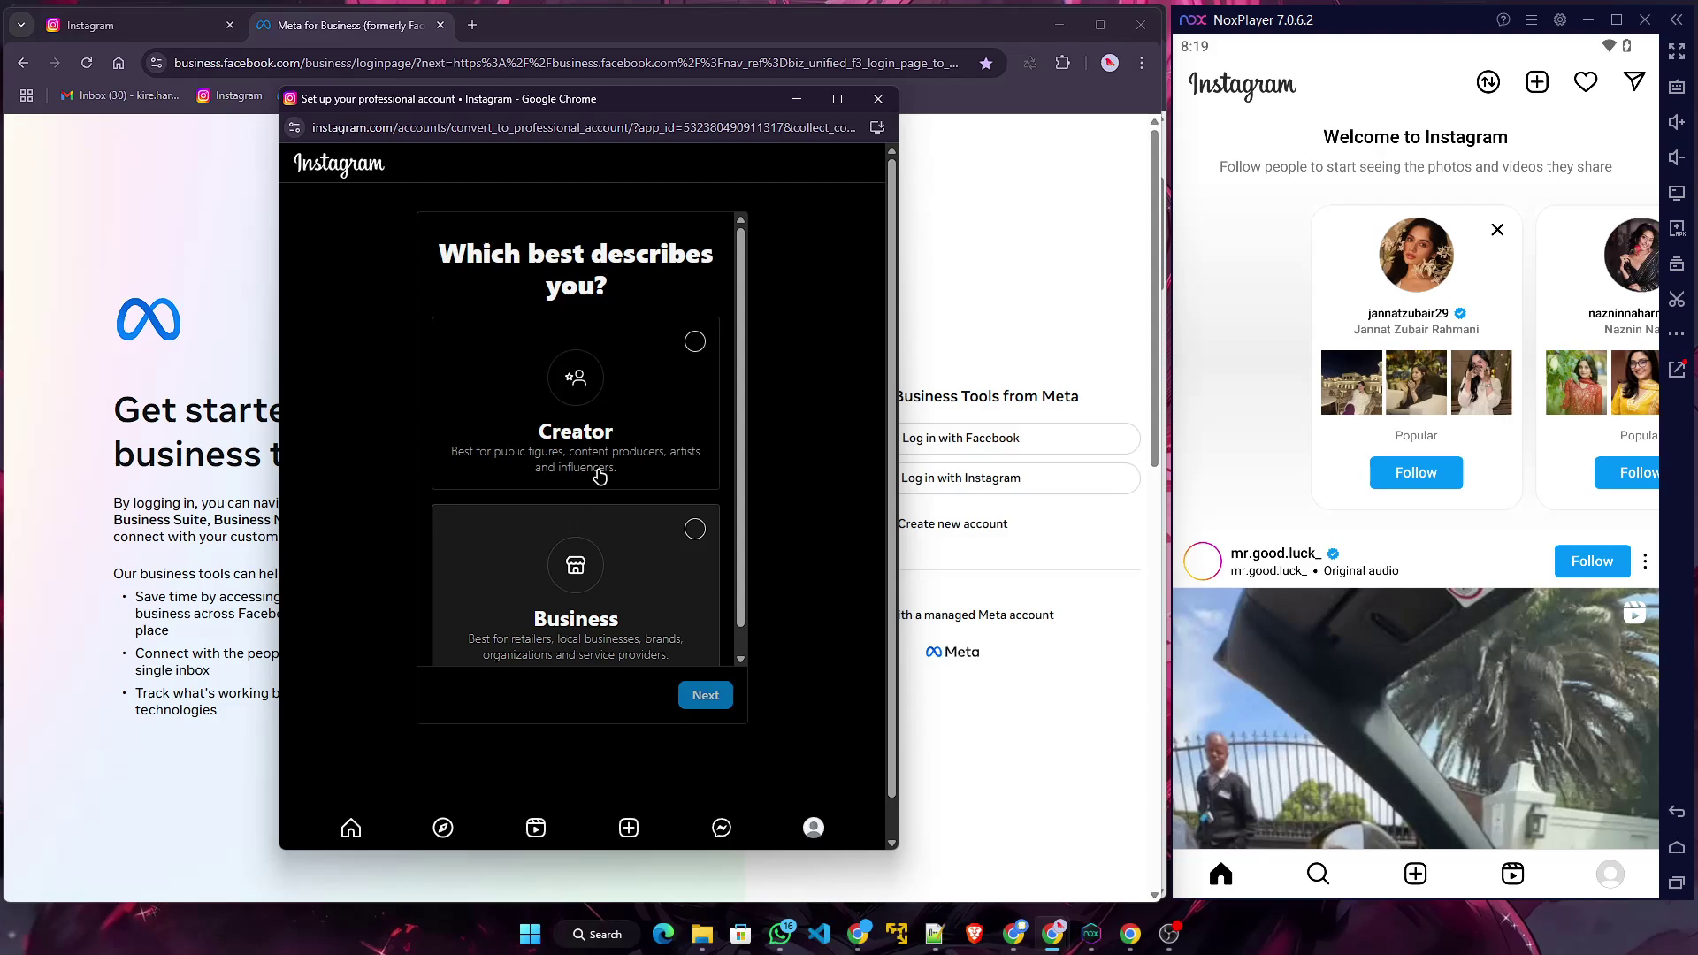
left_click(686, 369)
left_click(705, 695)
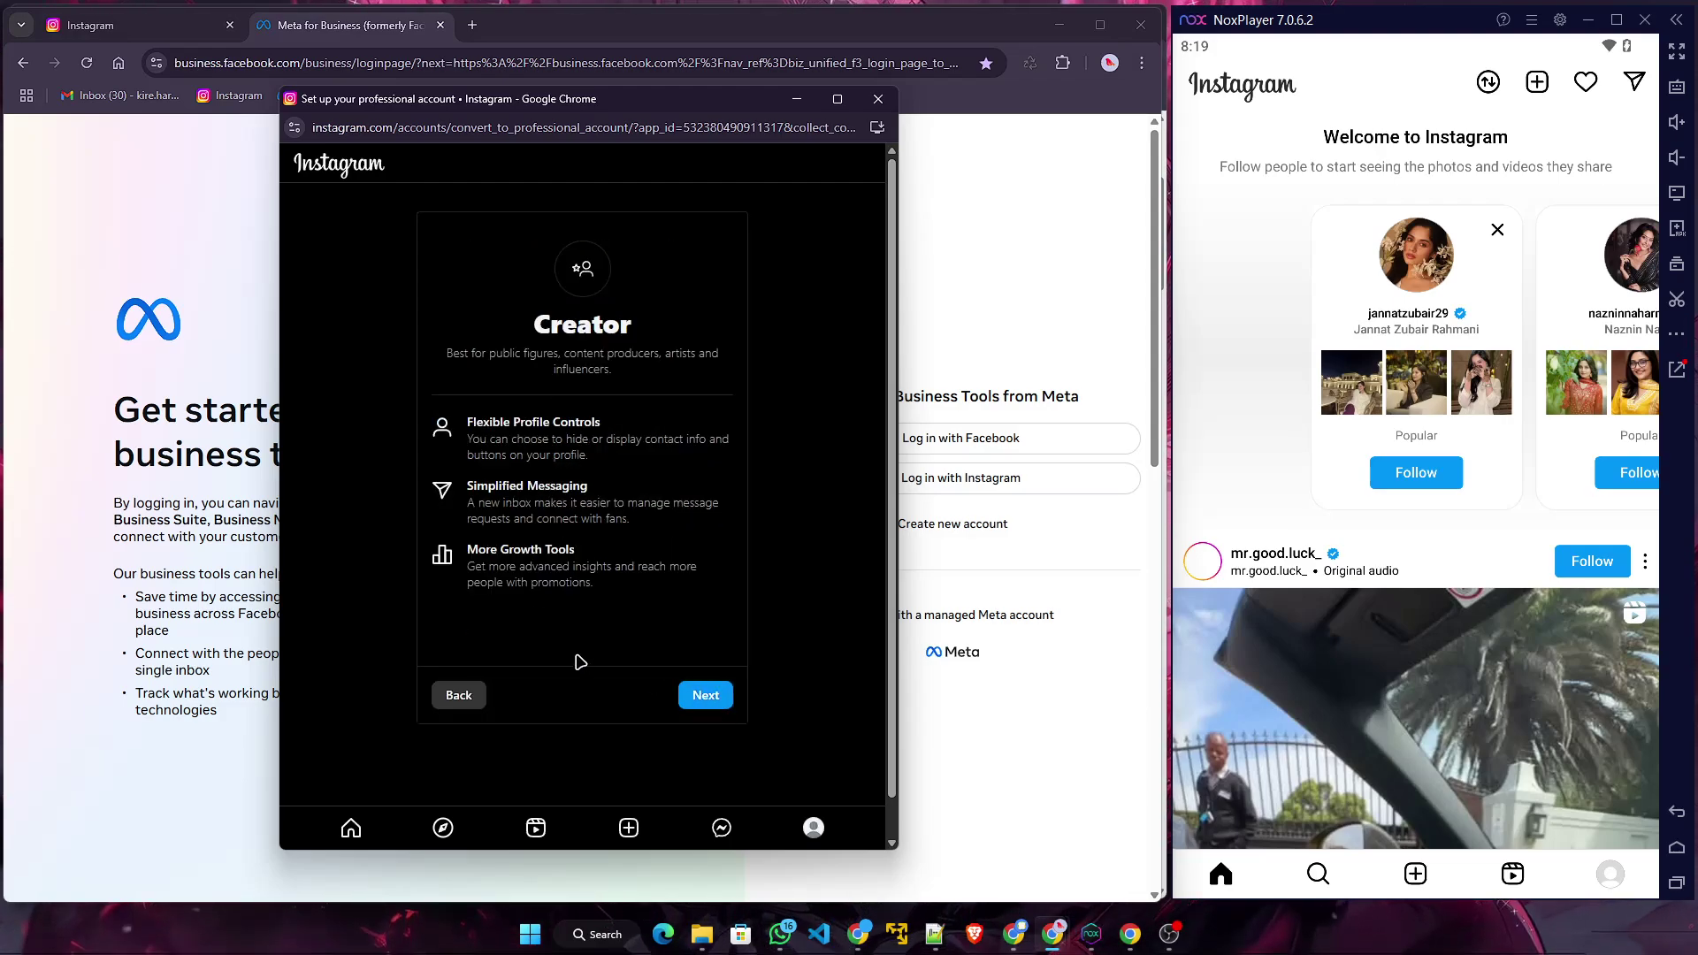
left_click(703, 695)
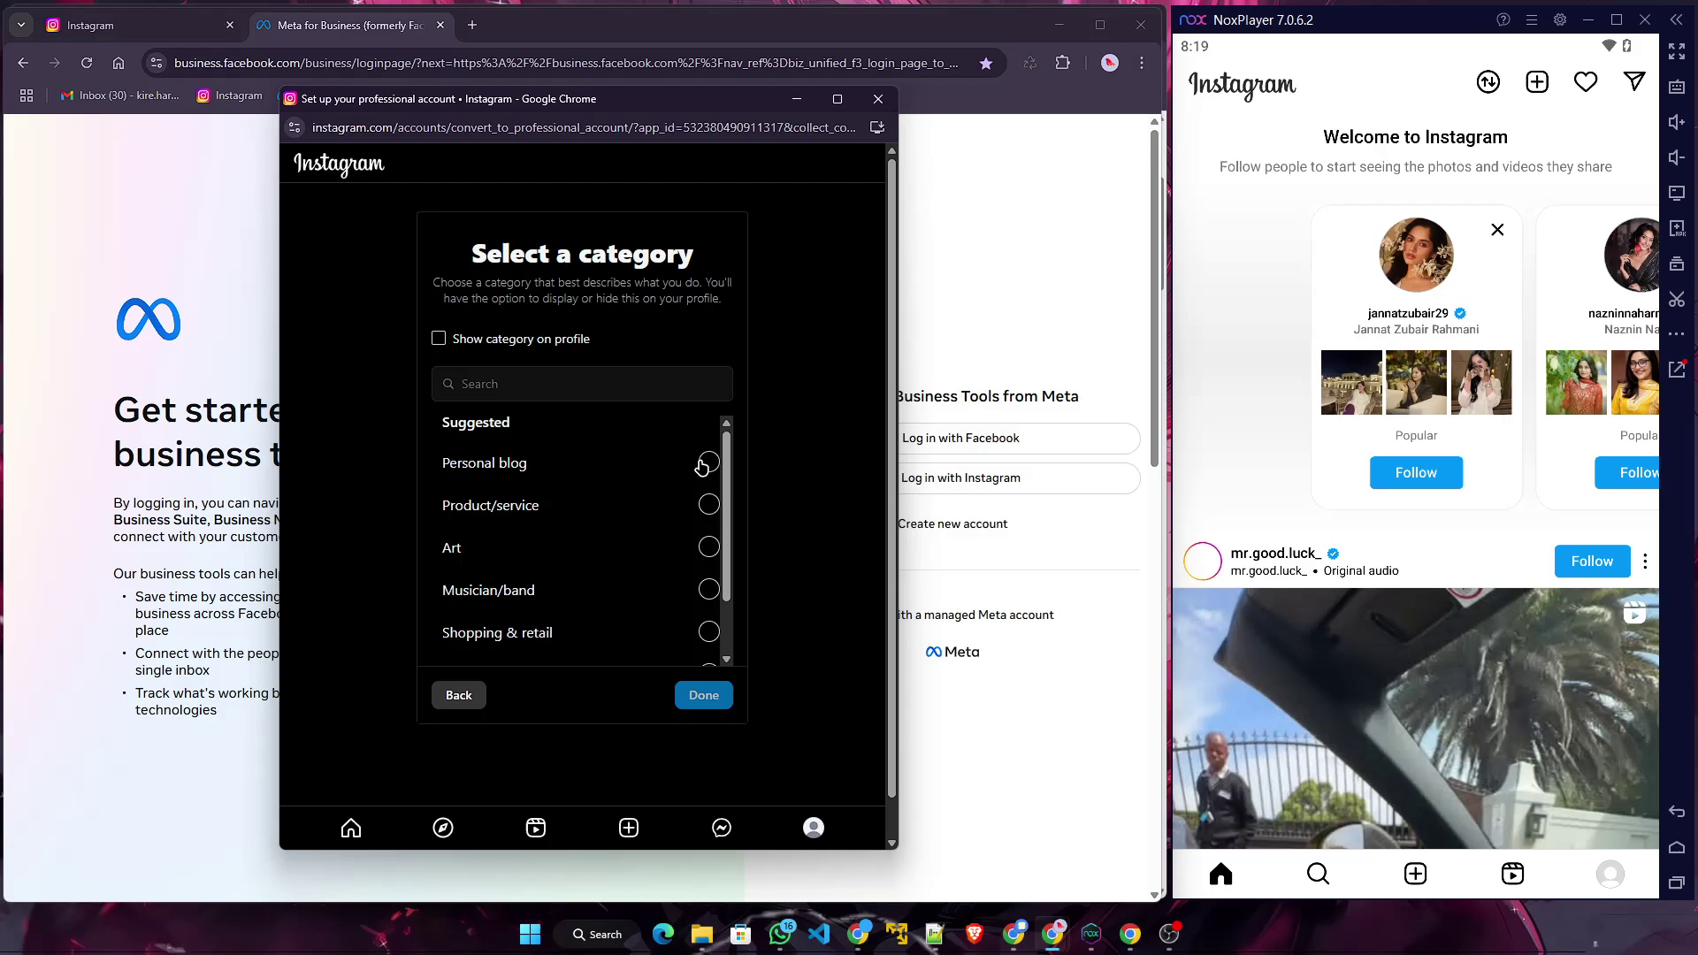
left_click(708, 462)
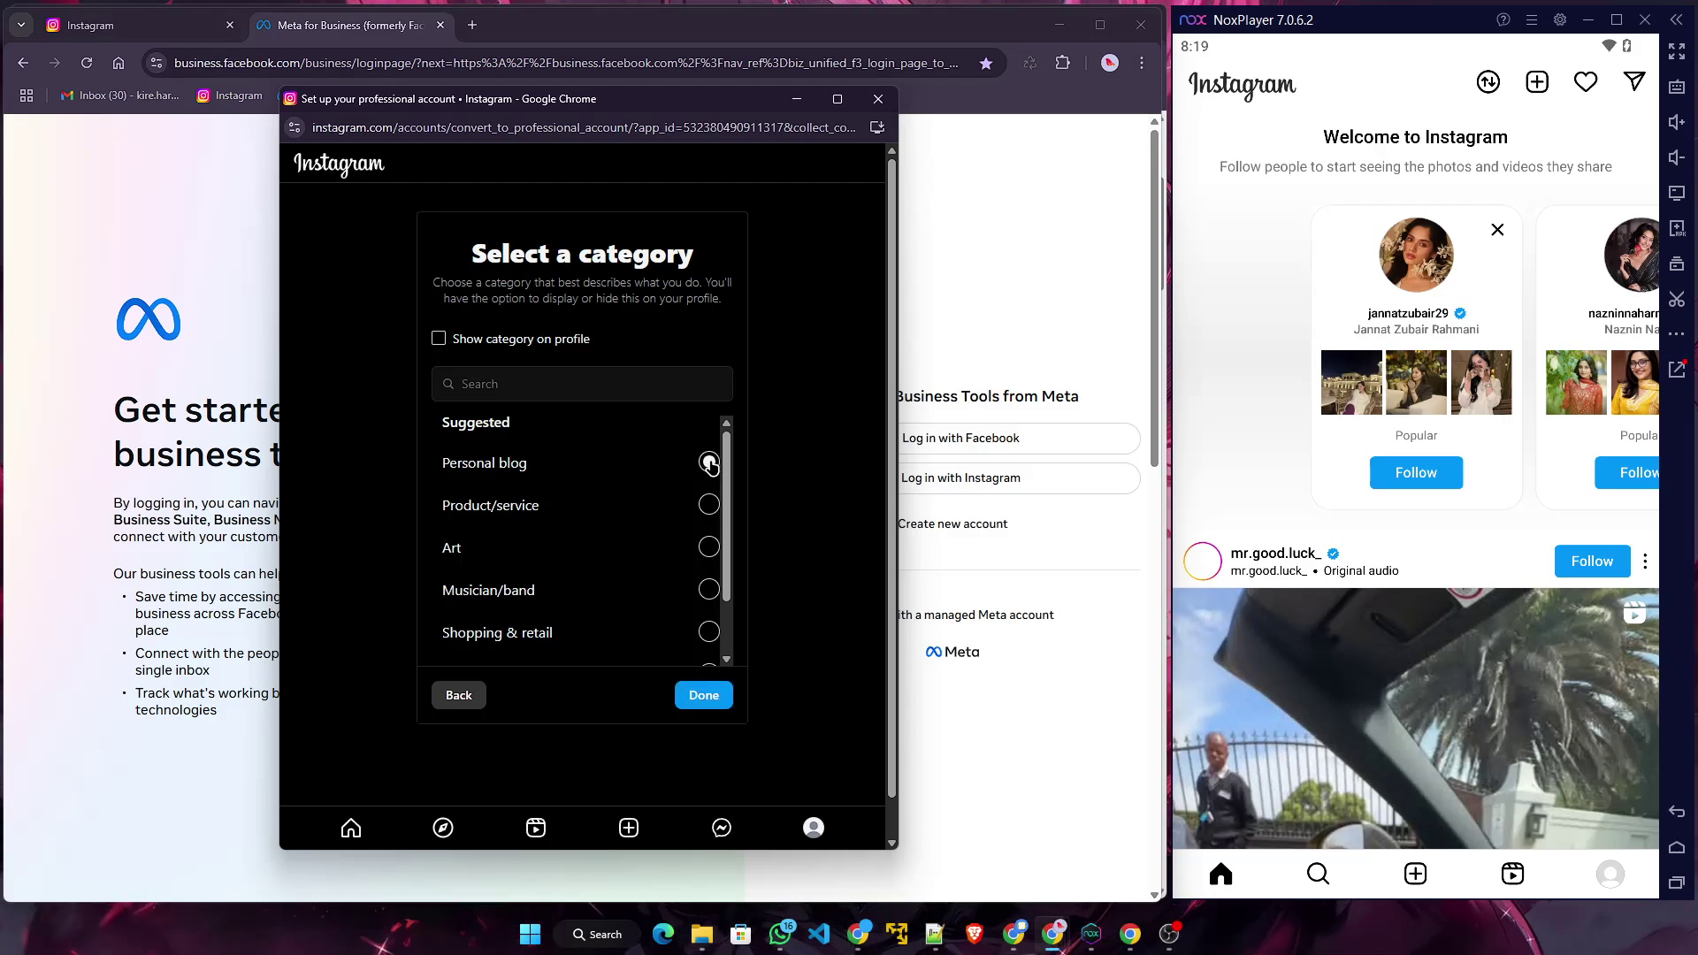
left_click(698, 693)
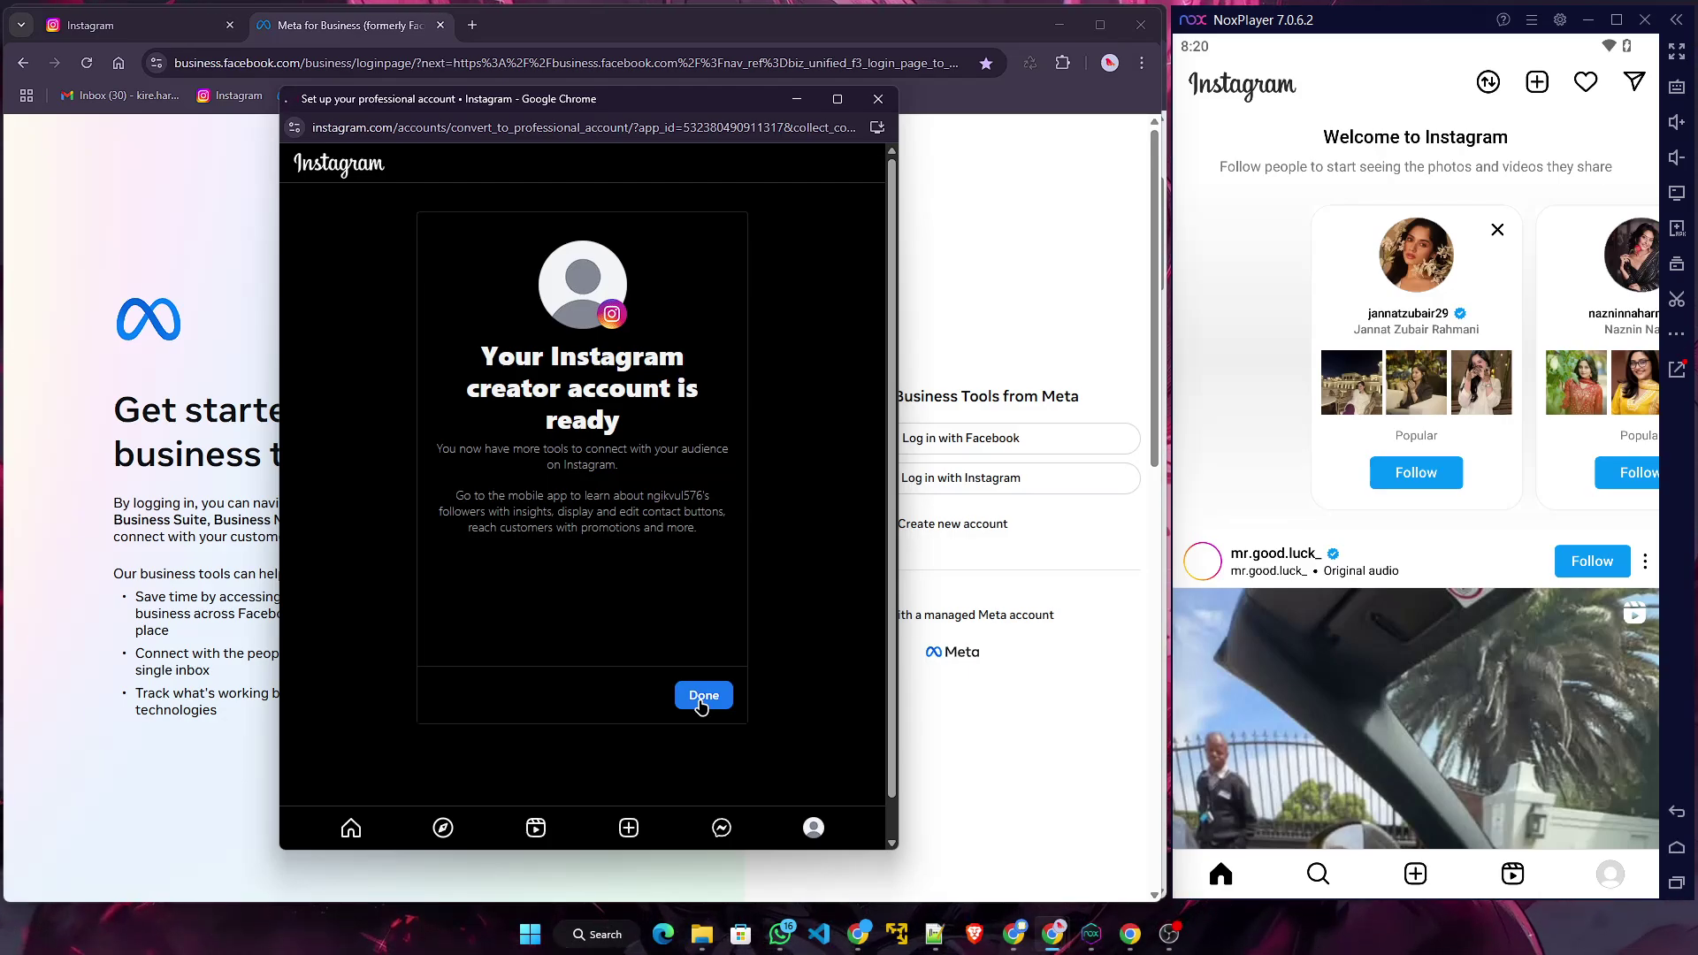
left_click(702, 705)
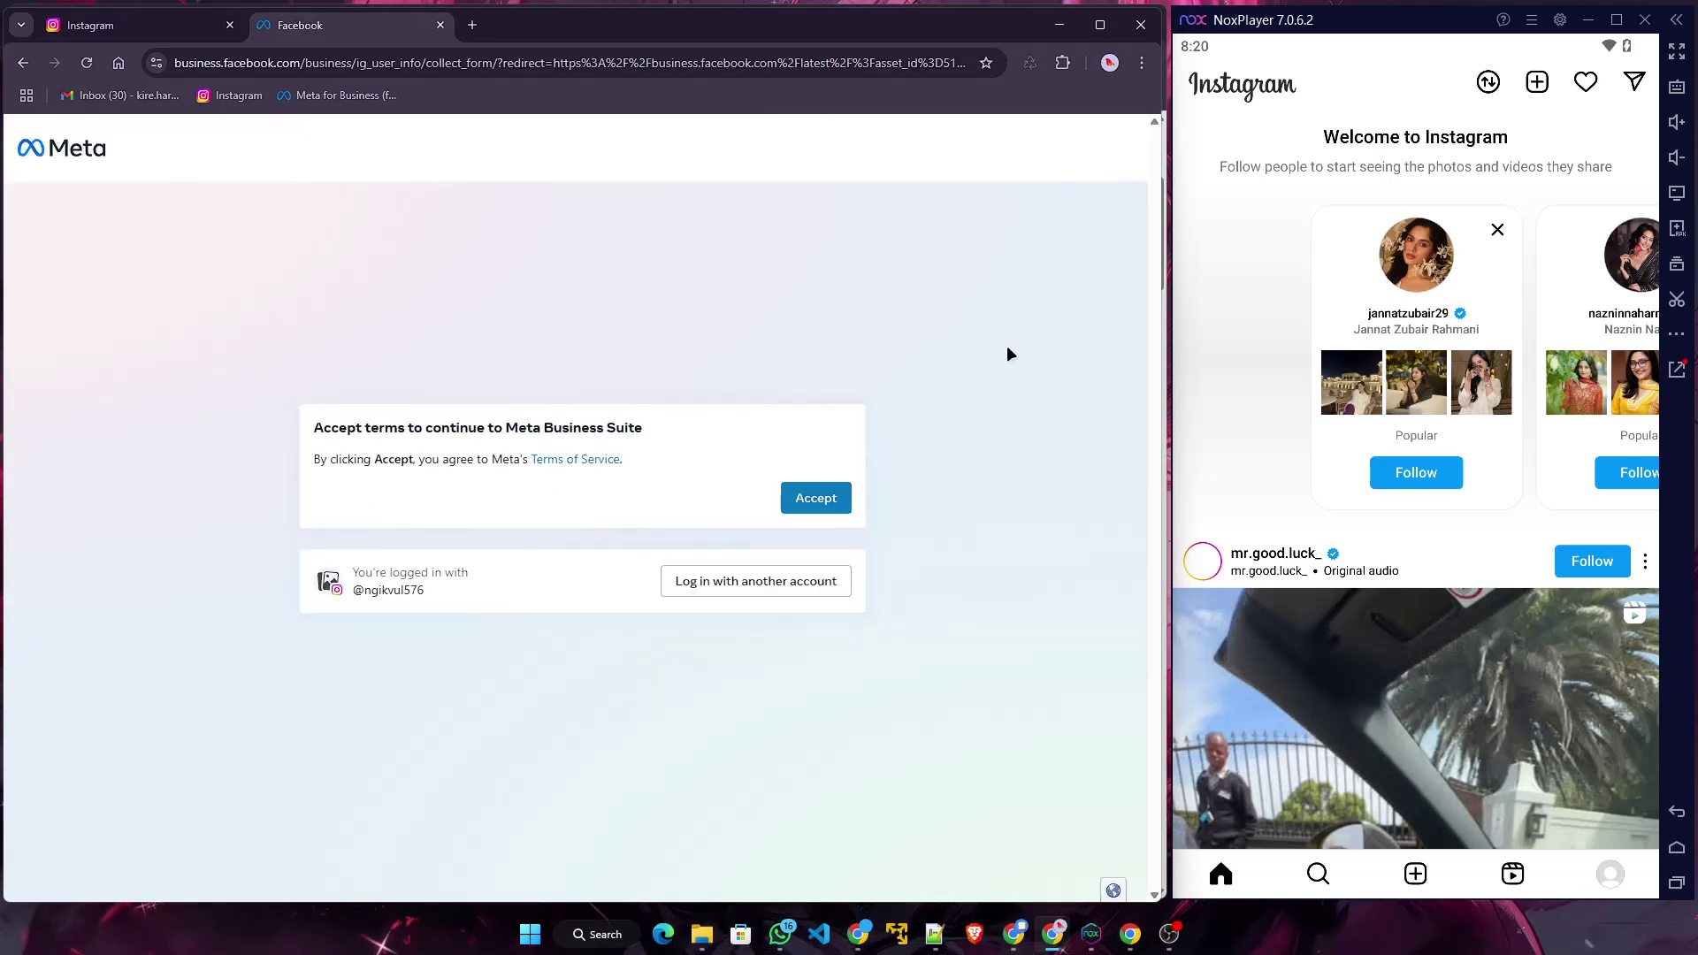
- Accept Meta's terms, dismiss the welcome overview, and go to Billing & payments from All tools
left_click(820, 503)
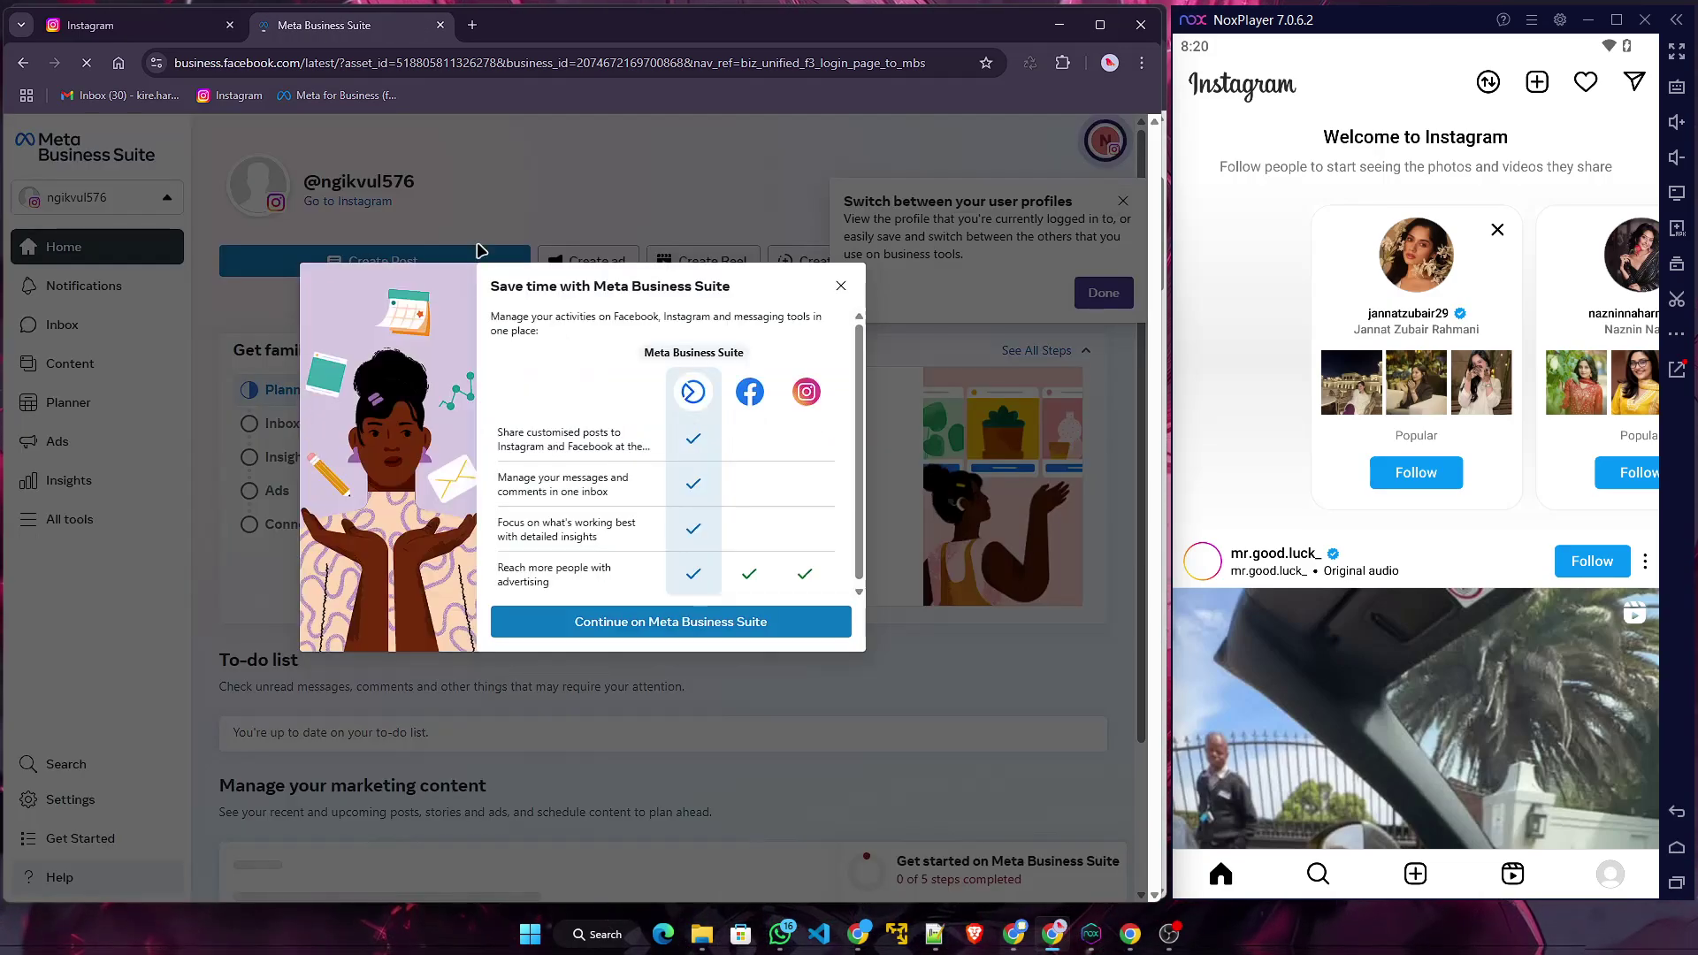
left_click(844, 276)
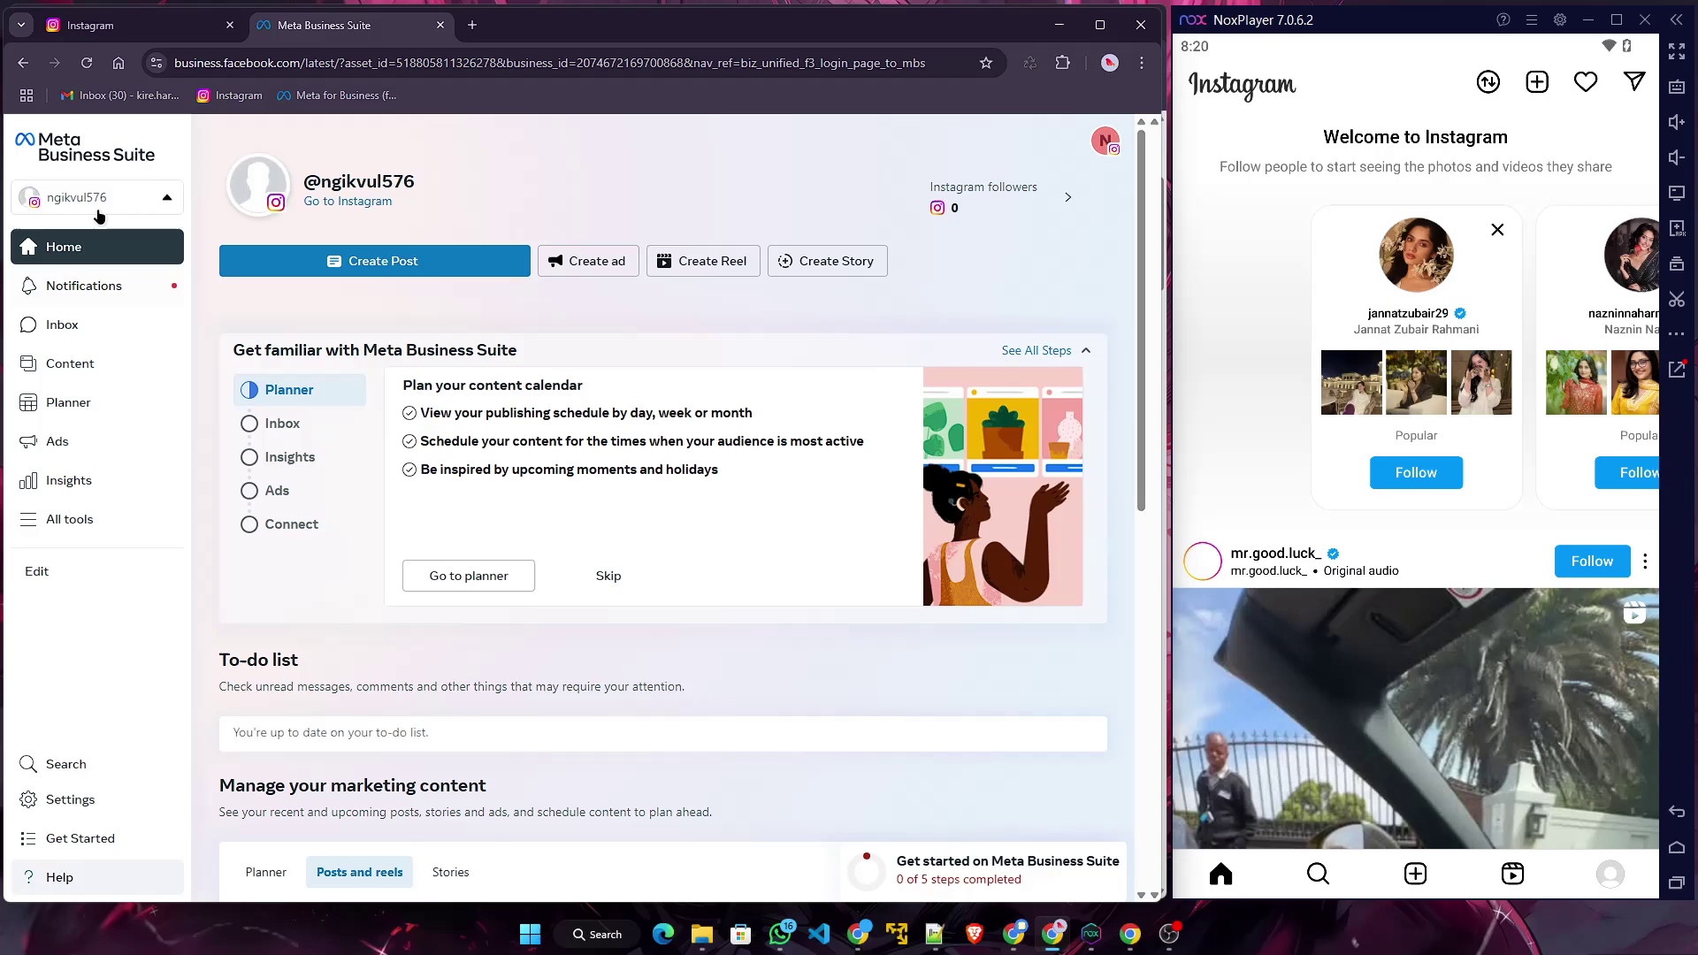
left_click(66, 529)
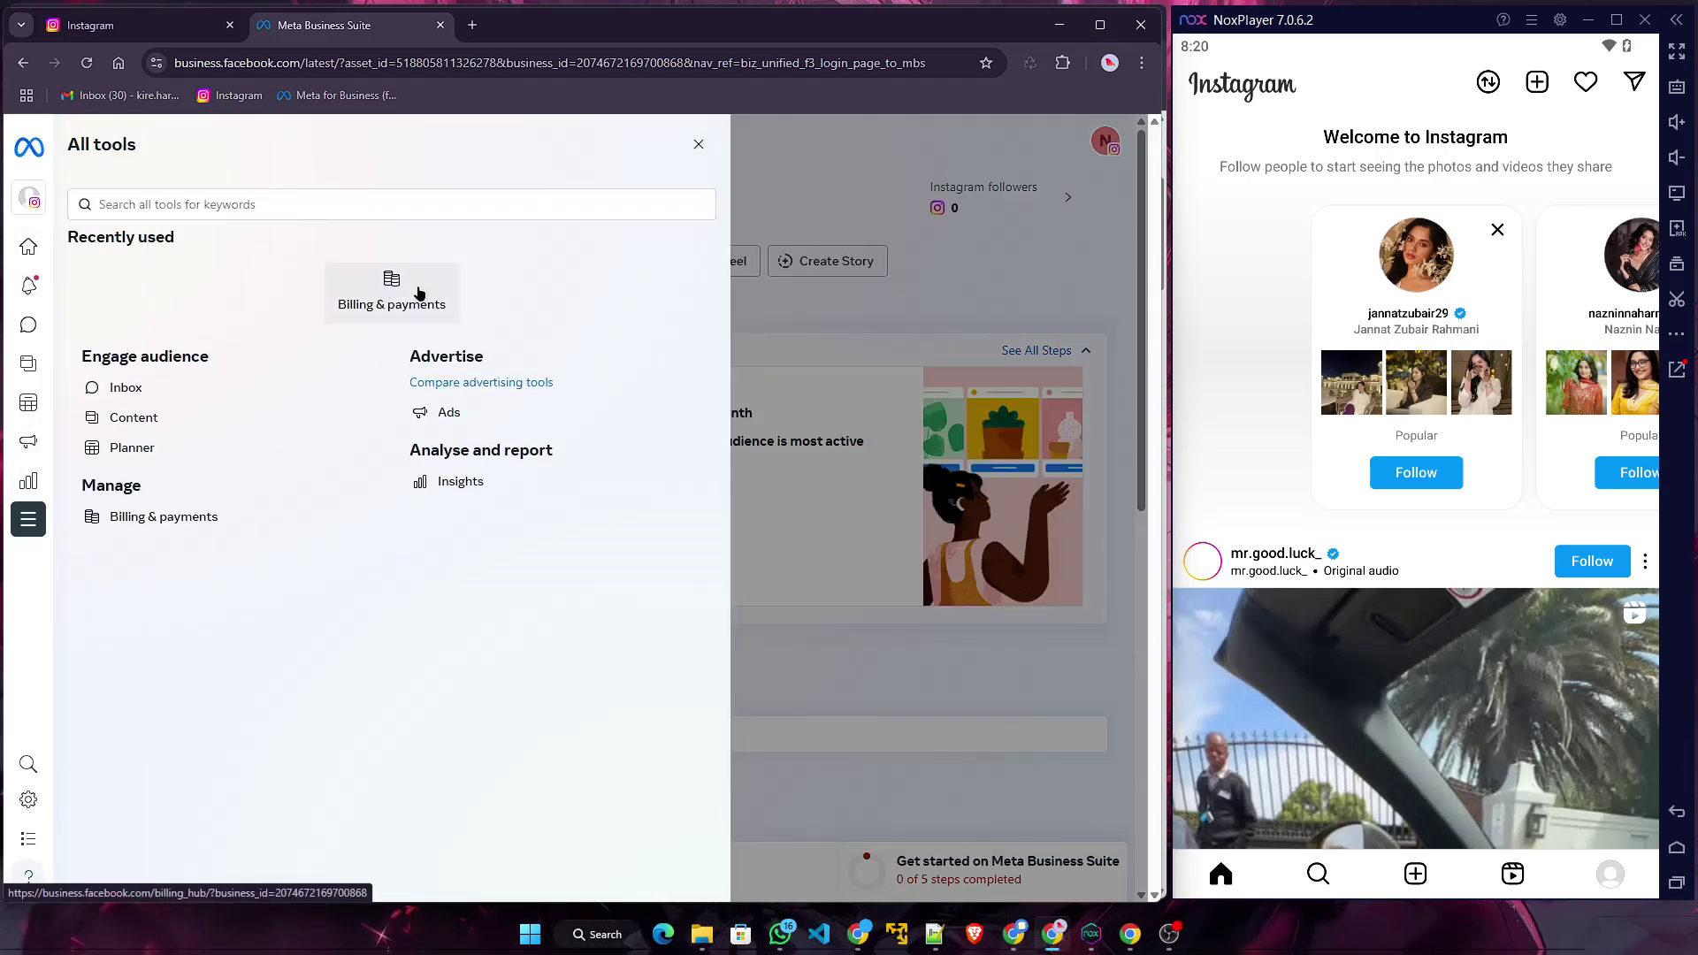
left_click(419, 294)
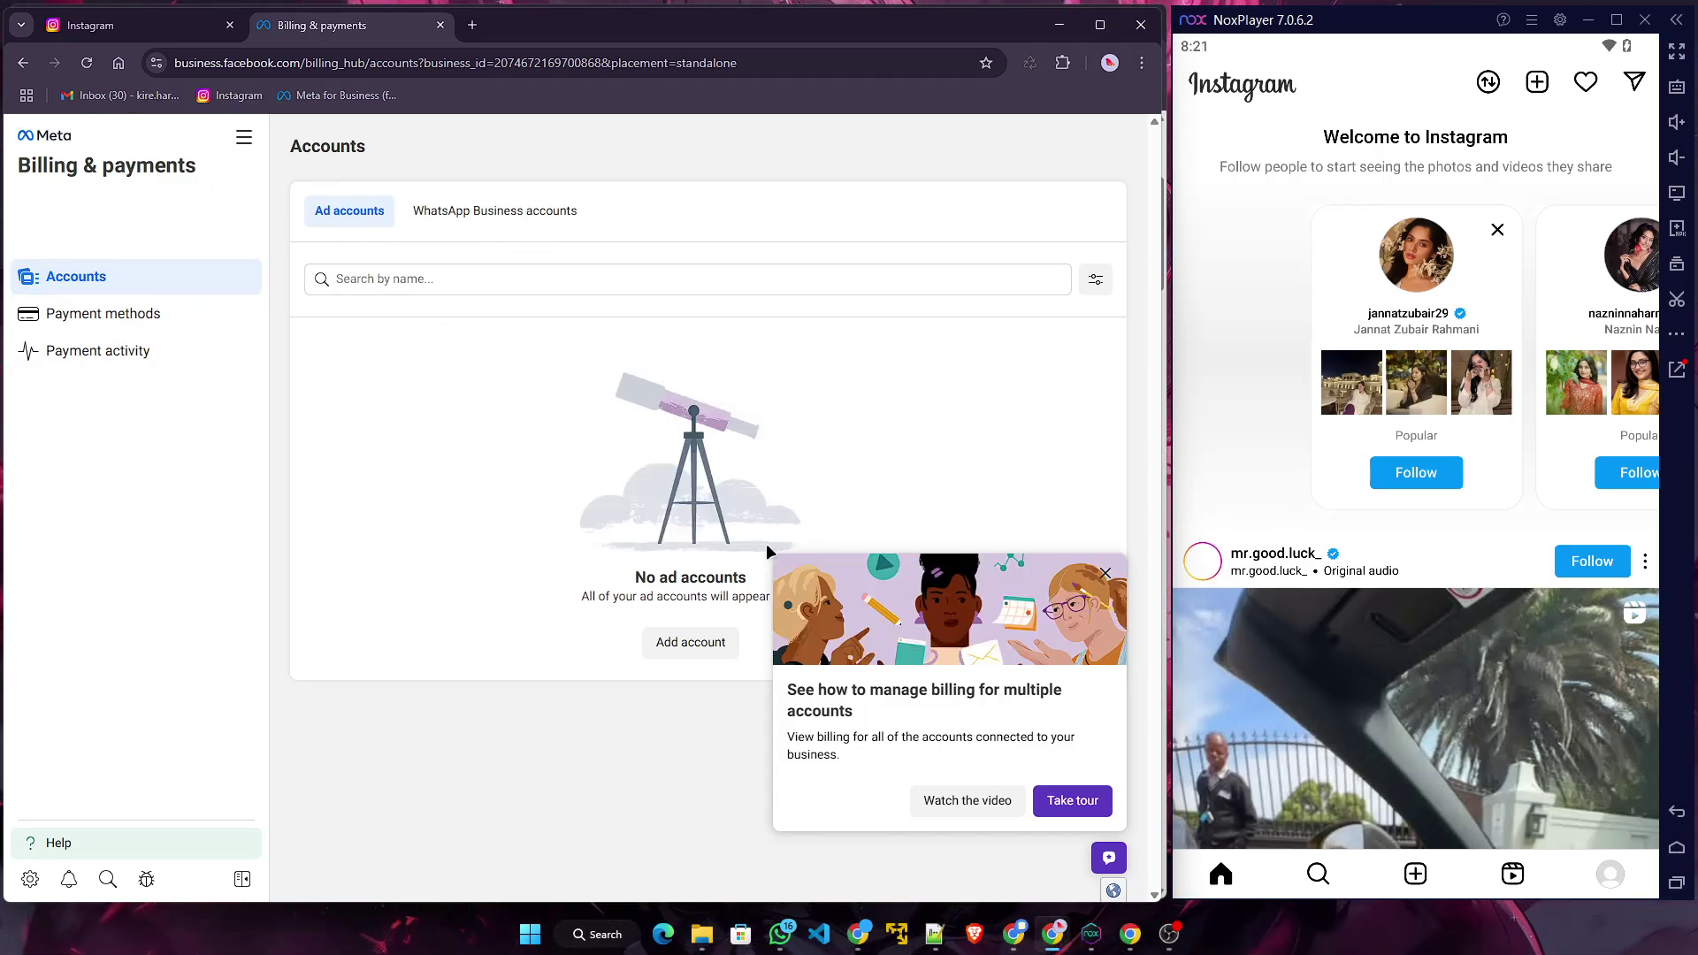
- Dismiss the billing tour and open the business portfolio's settings from the portfolio selector
left_click(1106, 573)
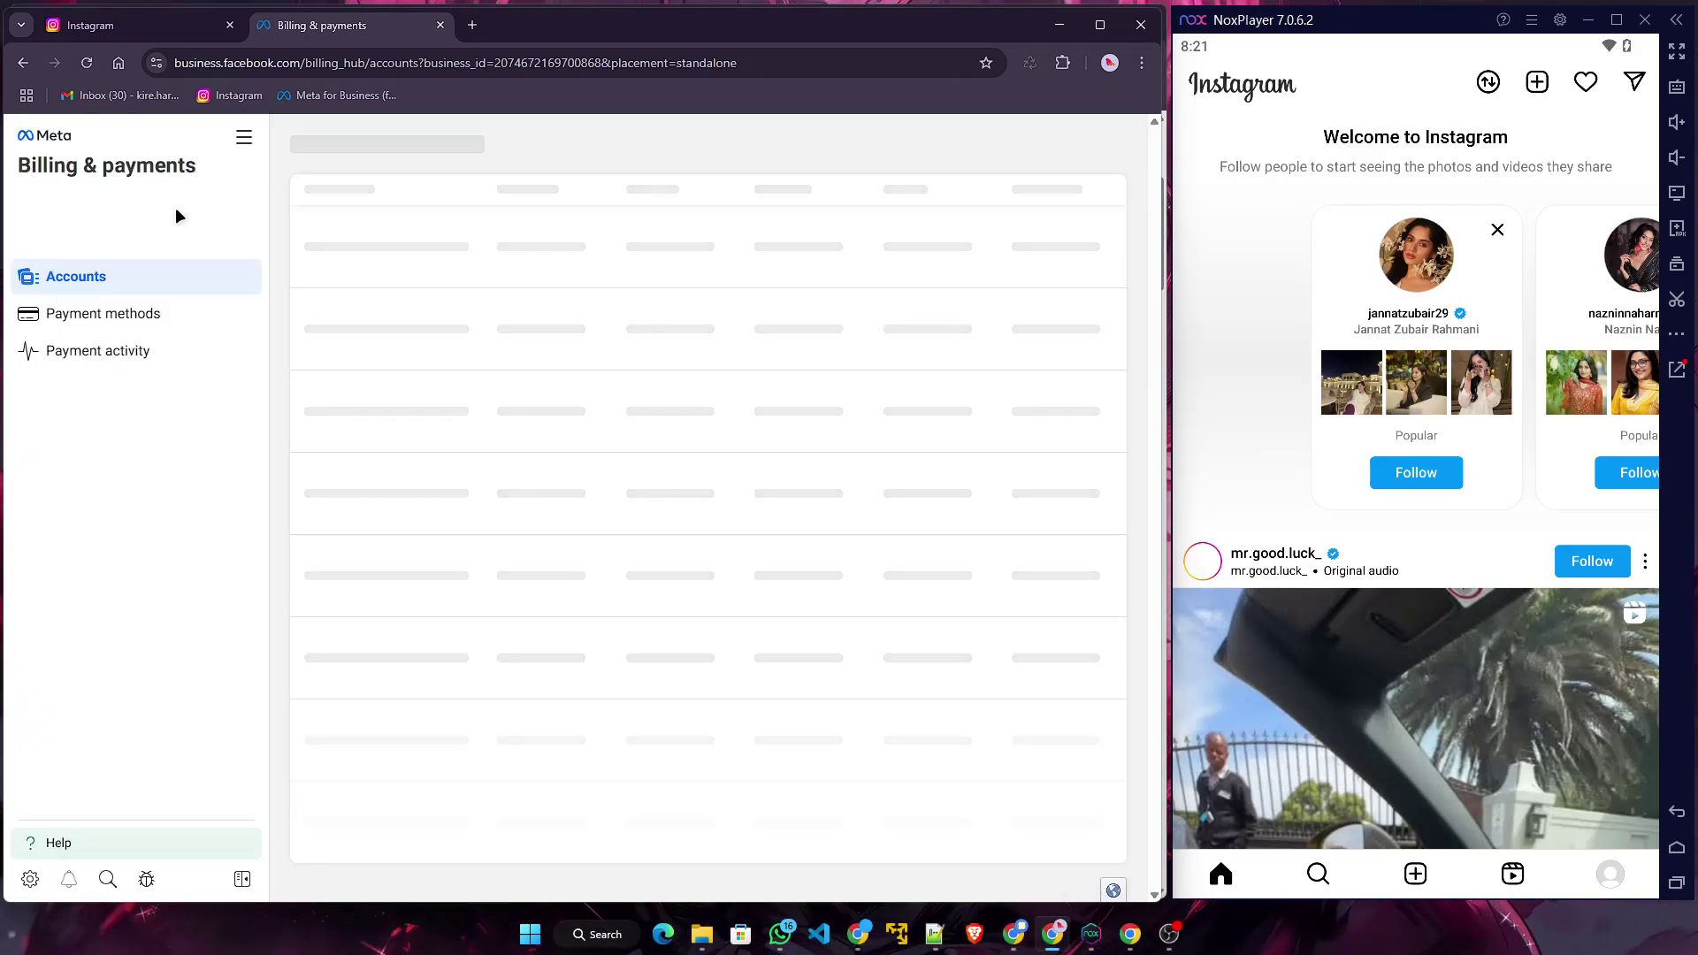
left_click(177, 212)
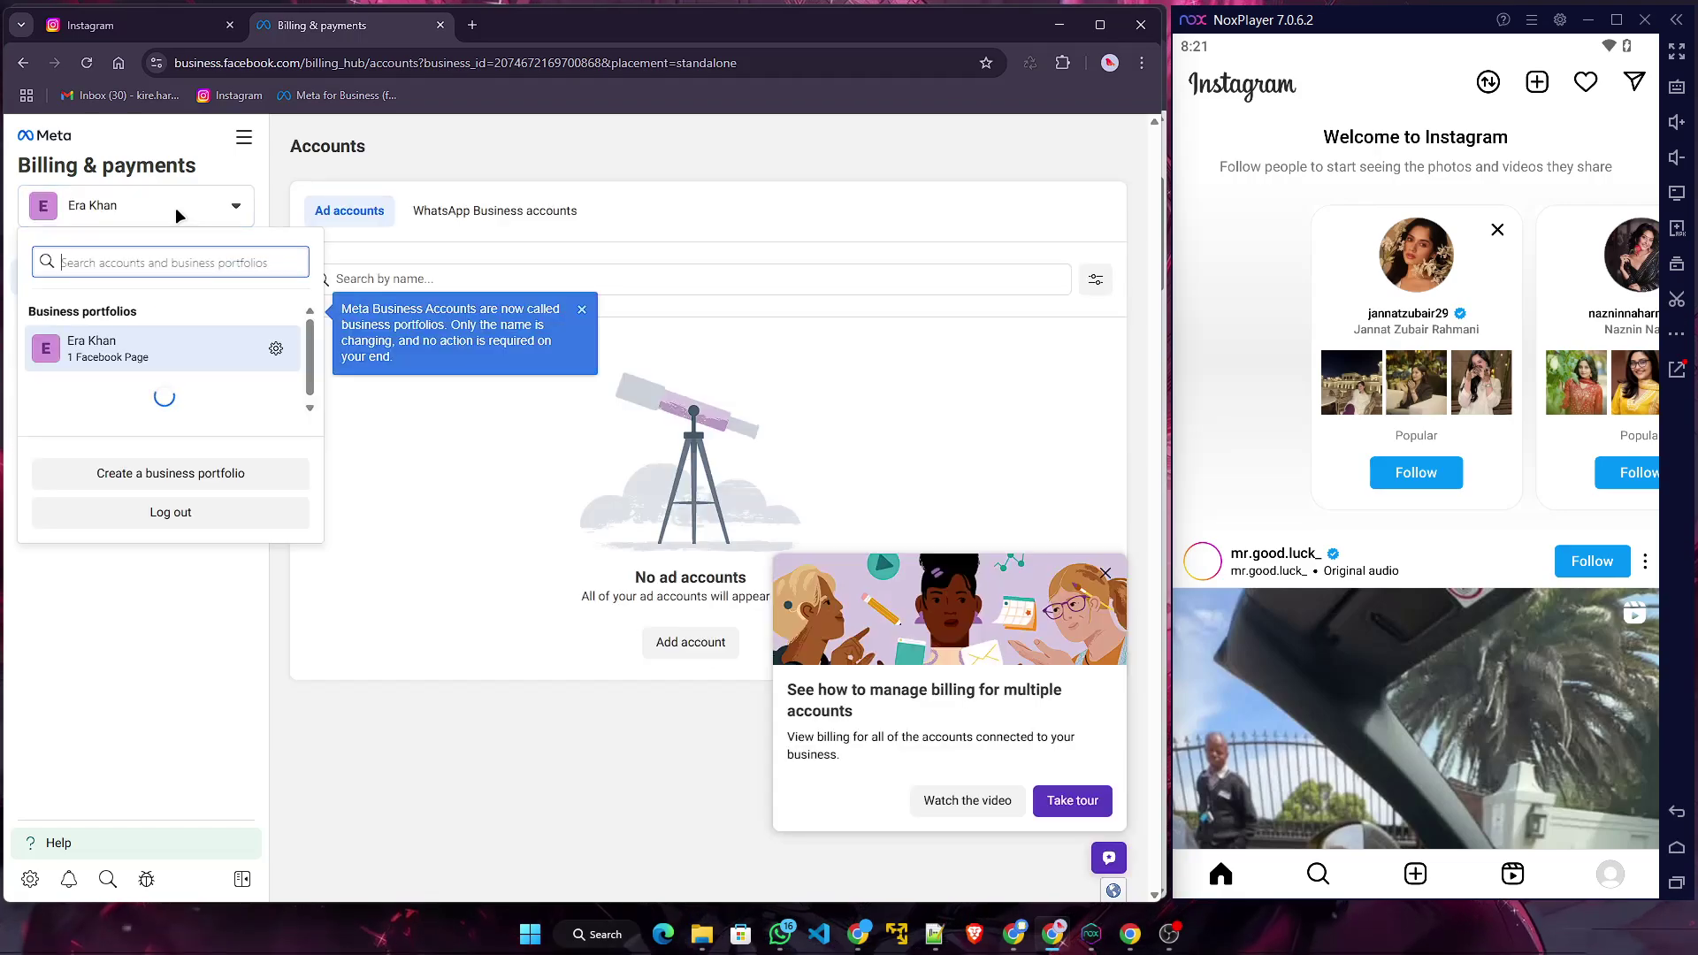
left_click(276, 348)
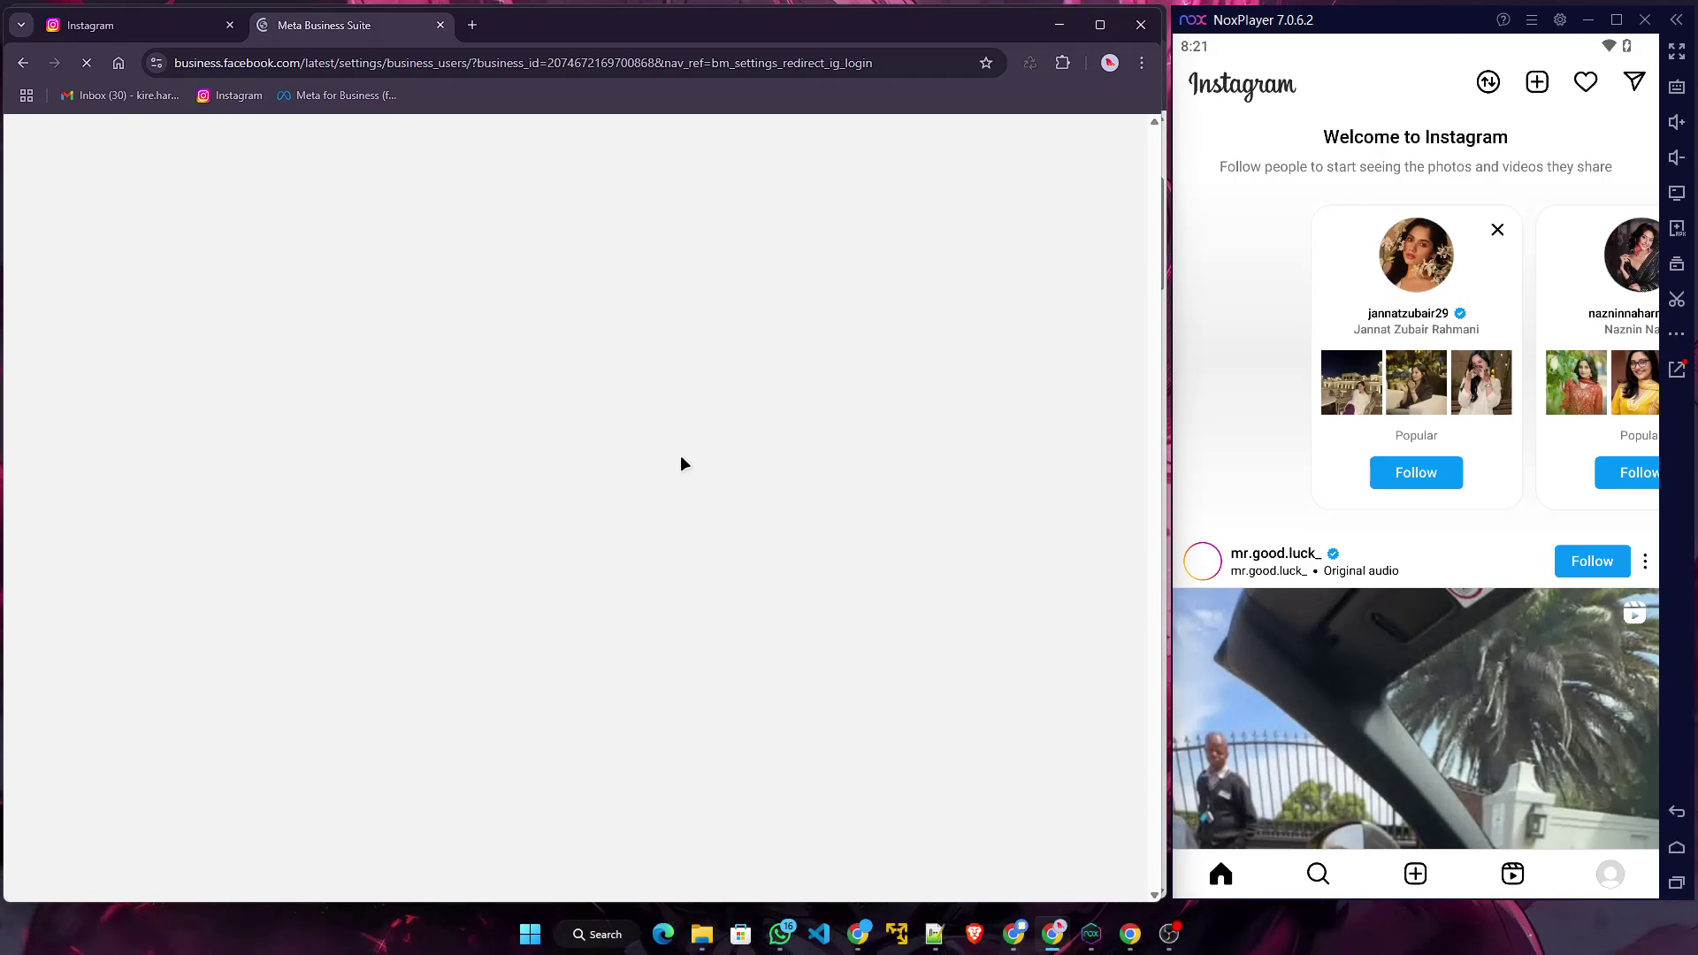
- Load fast.com in a new tab of the other Chrome window, then minimize that window
left_click(858, 934)
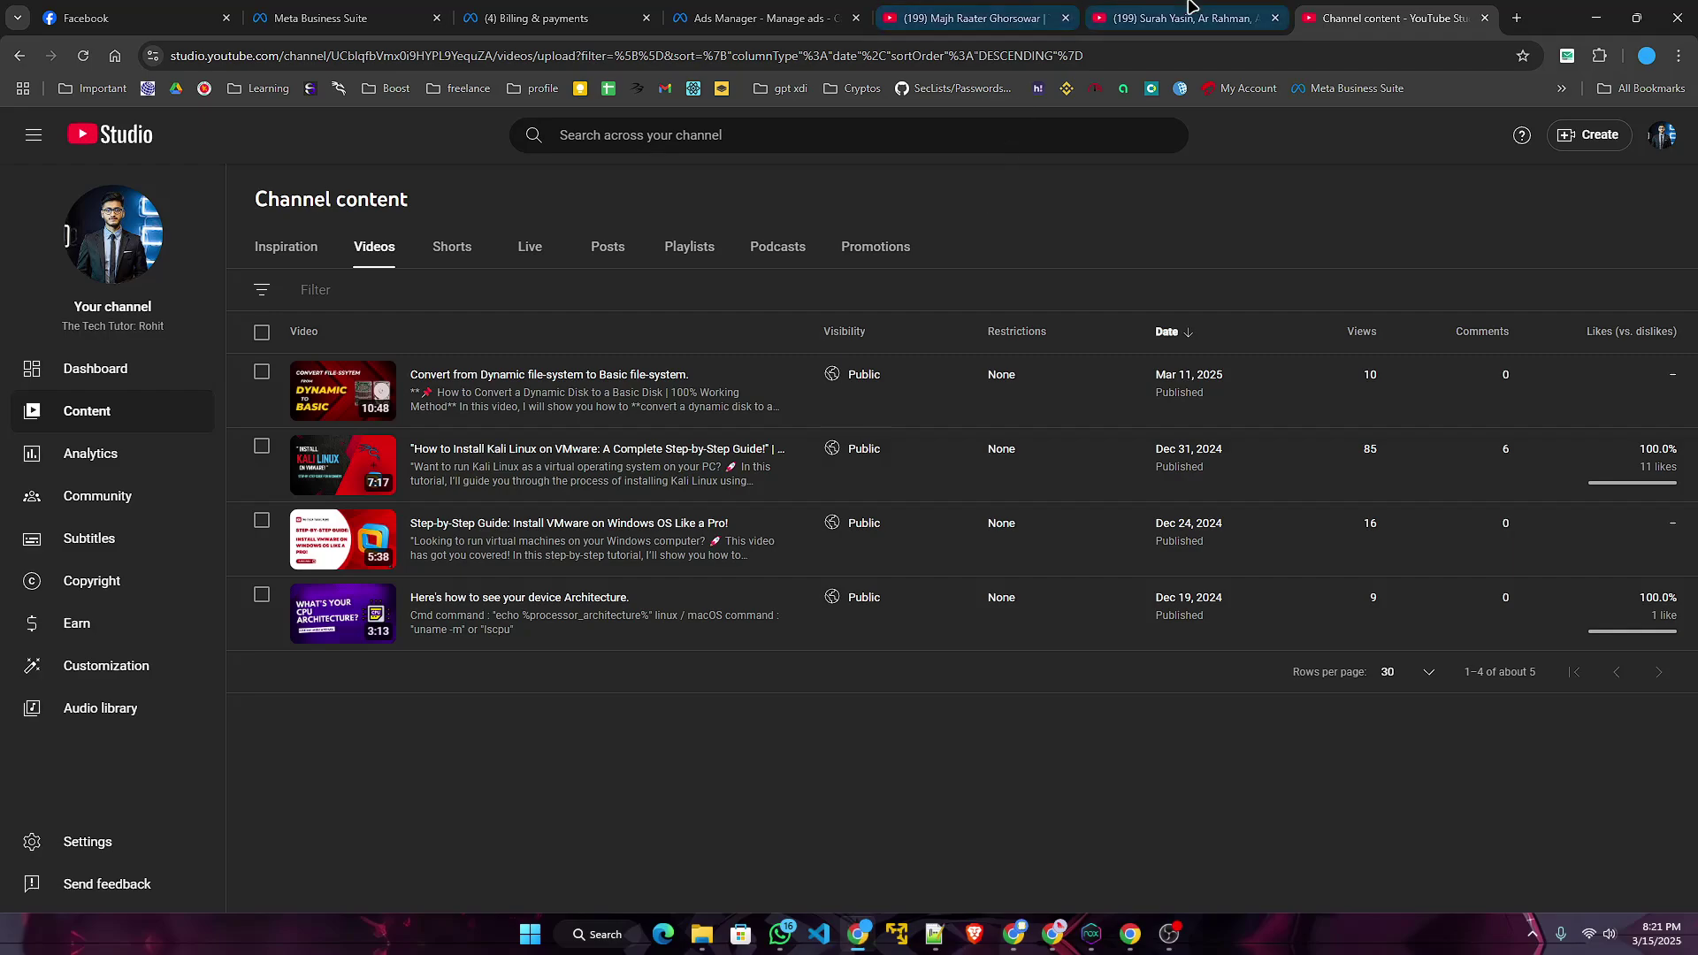
key("ctrl+t")
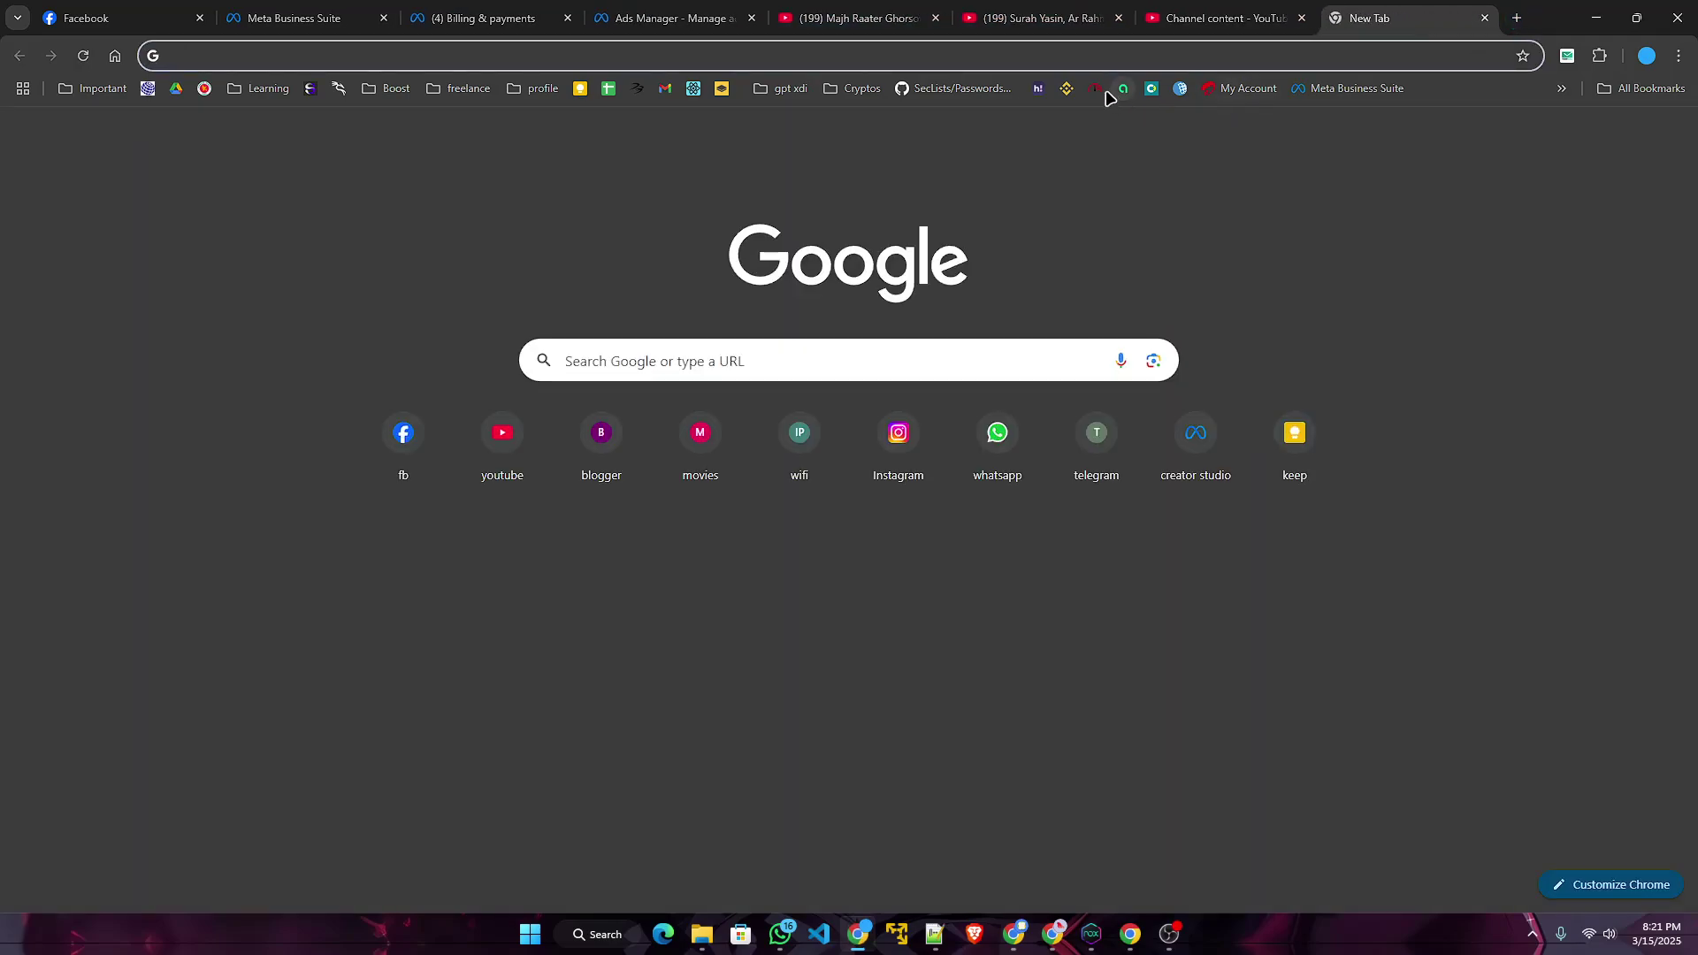
type("fast.com")
key("Return")
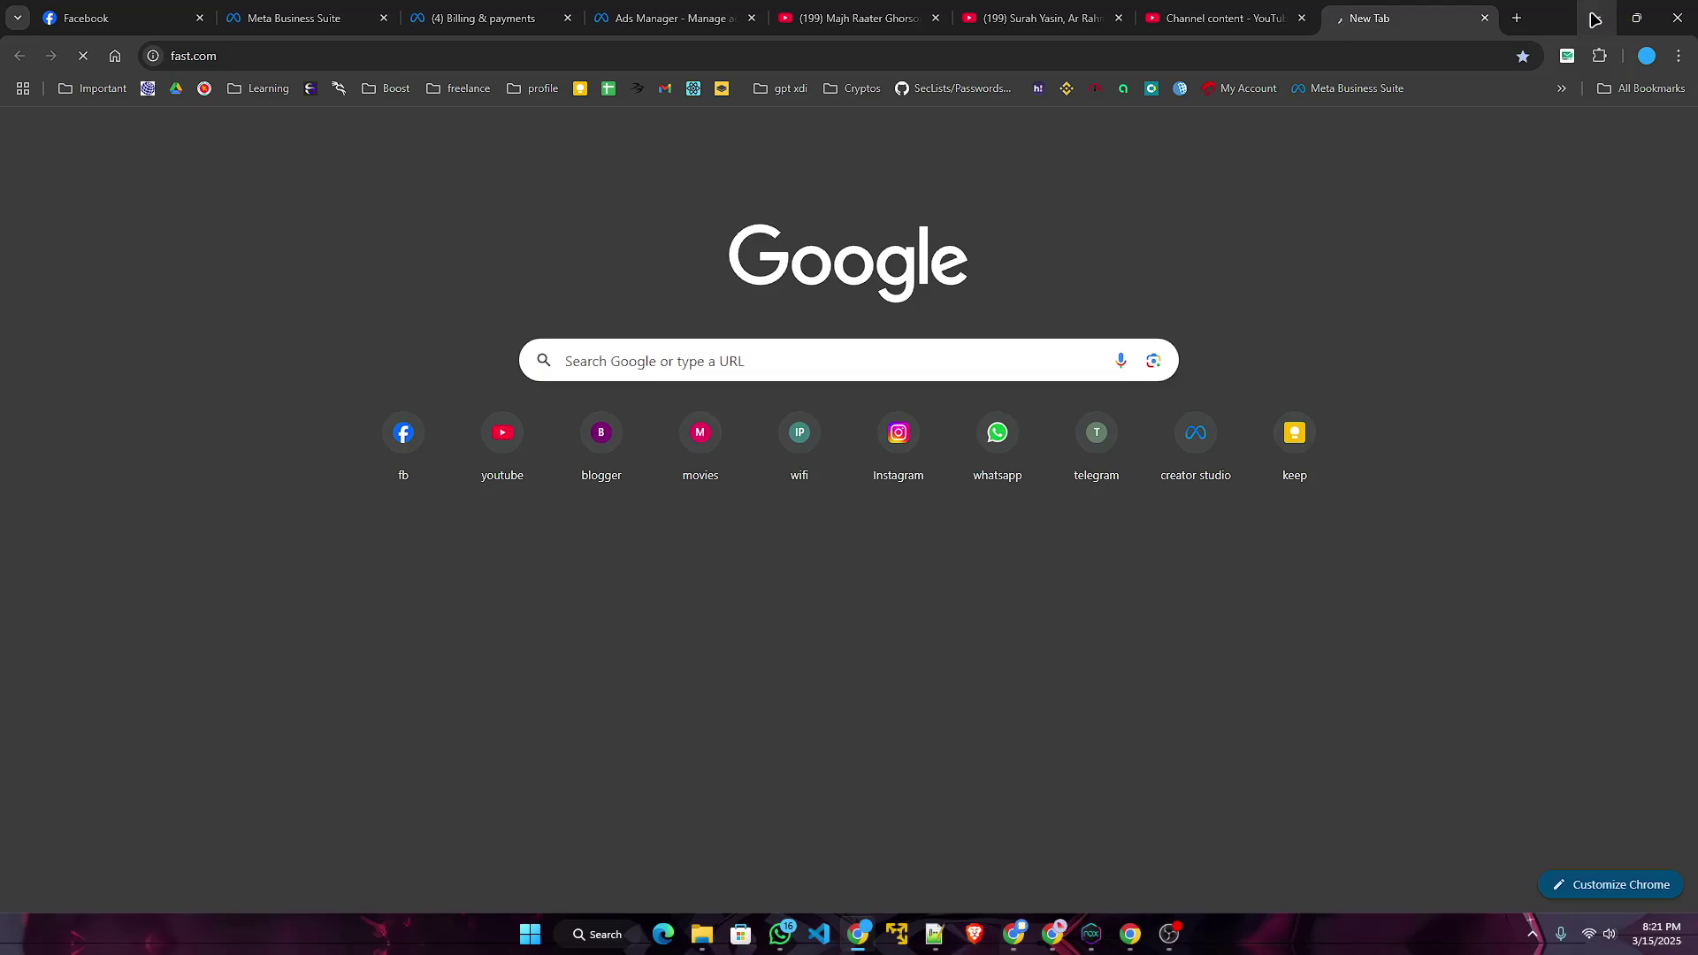
left_click(1595, 18)
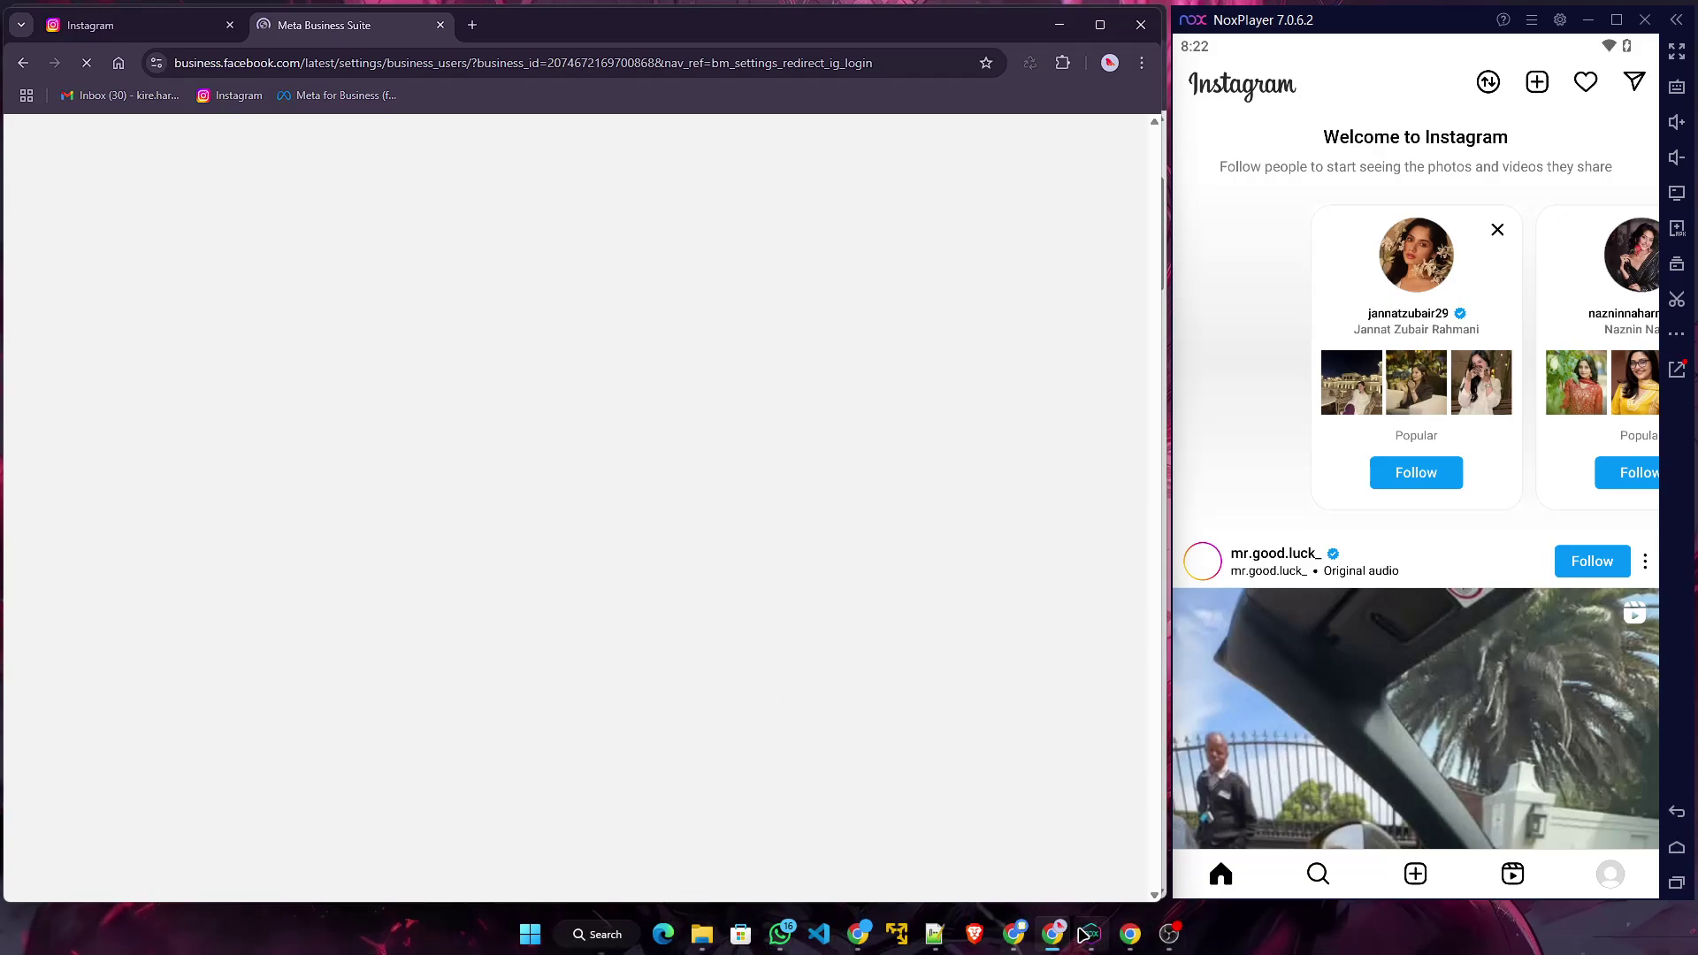
- Retry loading fast.com in the other window, minimize it, and reload the Business Suite settings page
mouse_move(1011, 937)
left_click(858, 934)
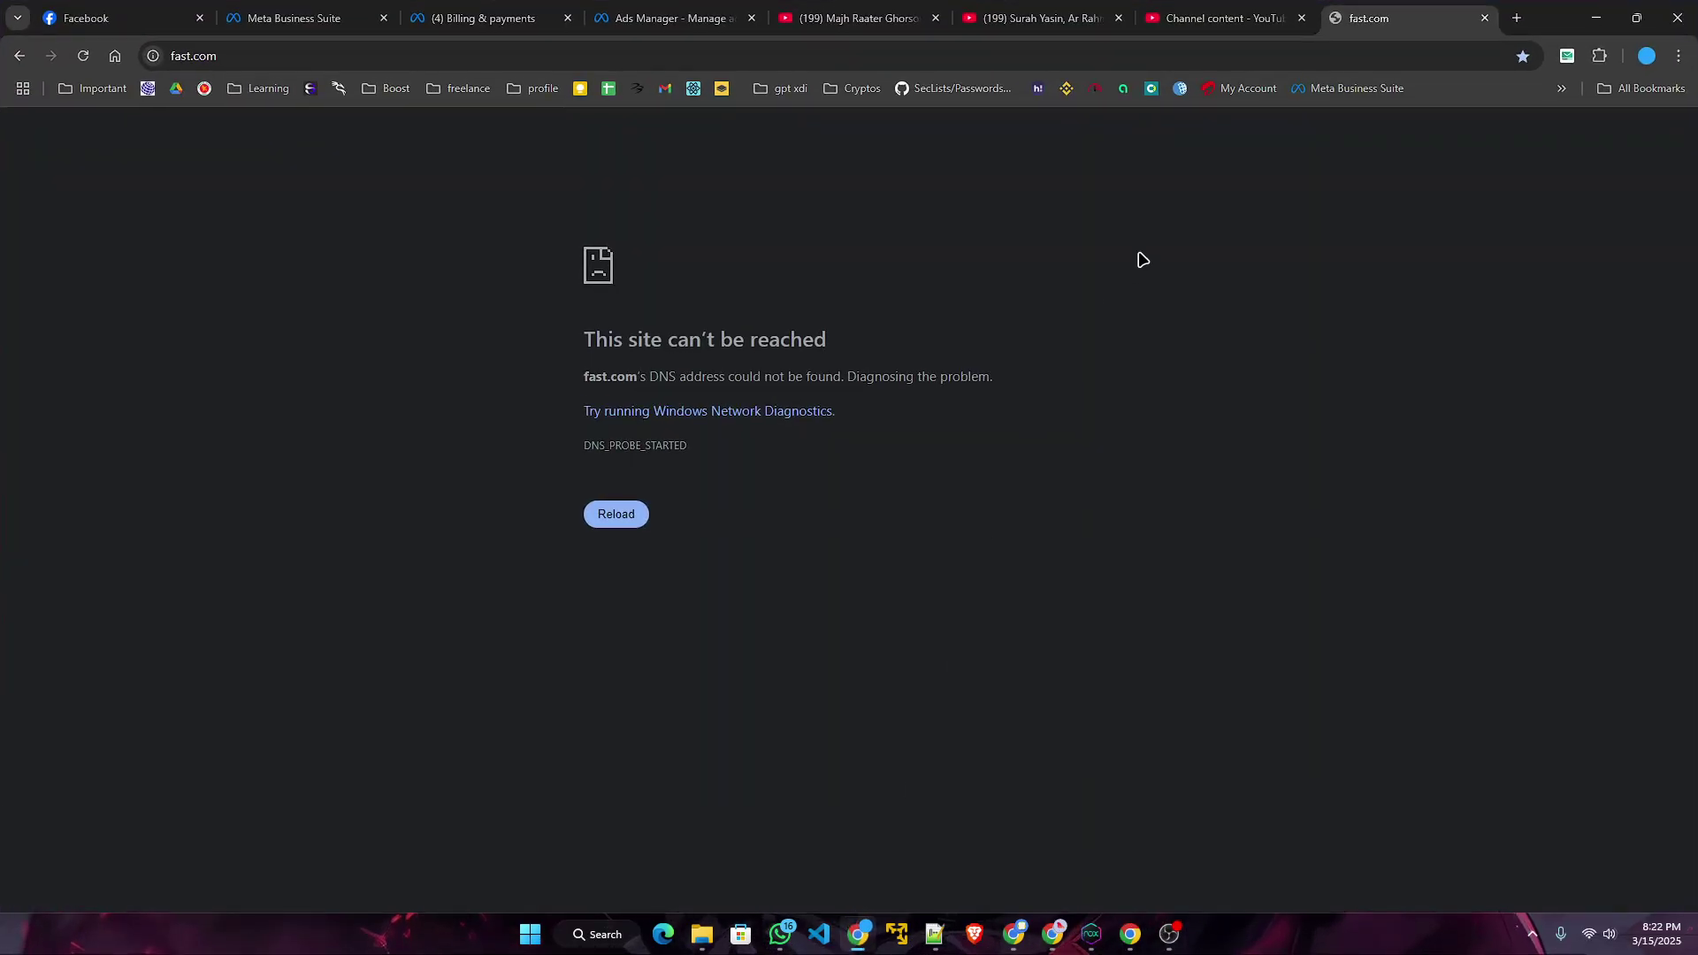
left_click(617, 516)
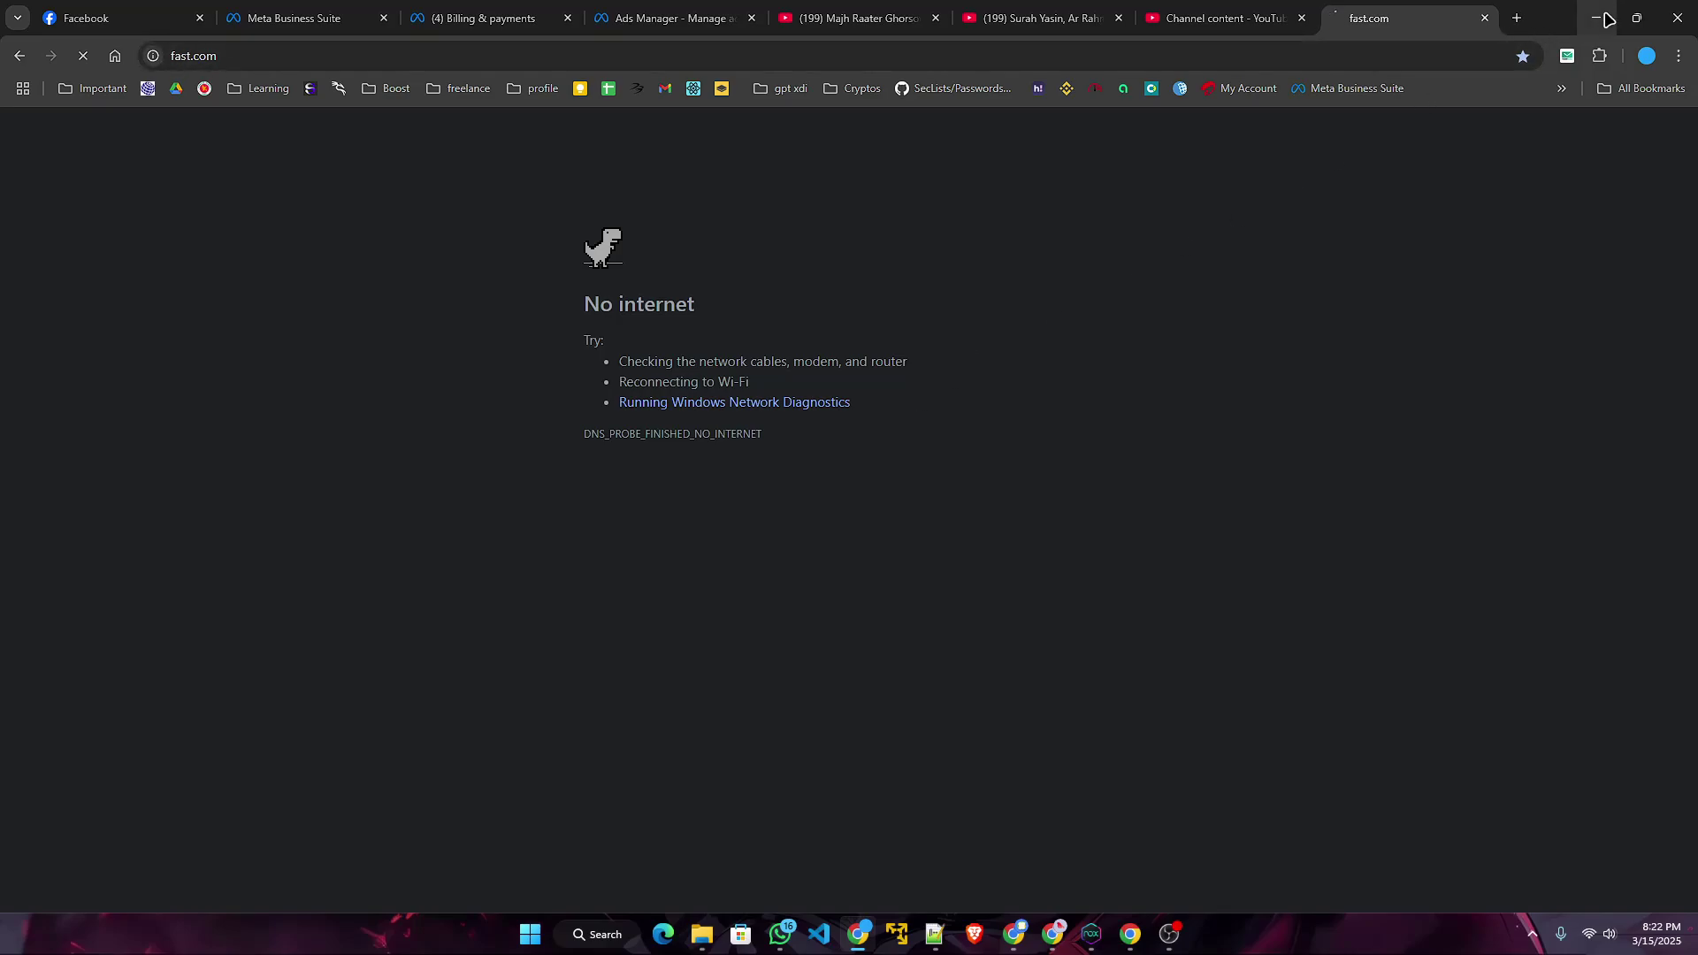
left_click(1596, 17)
left_click(87, 62)
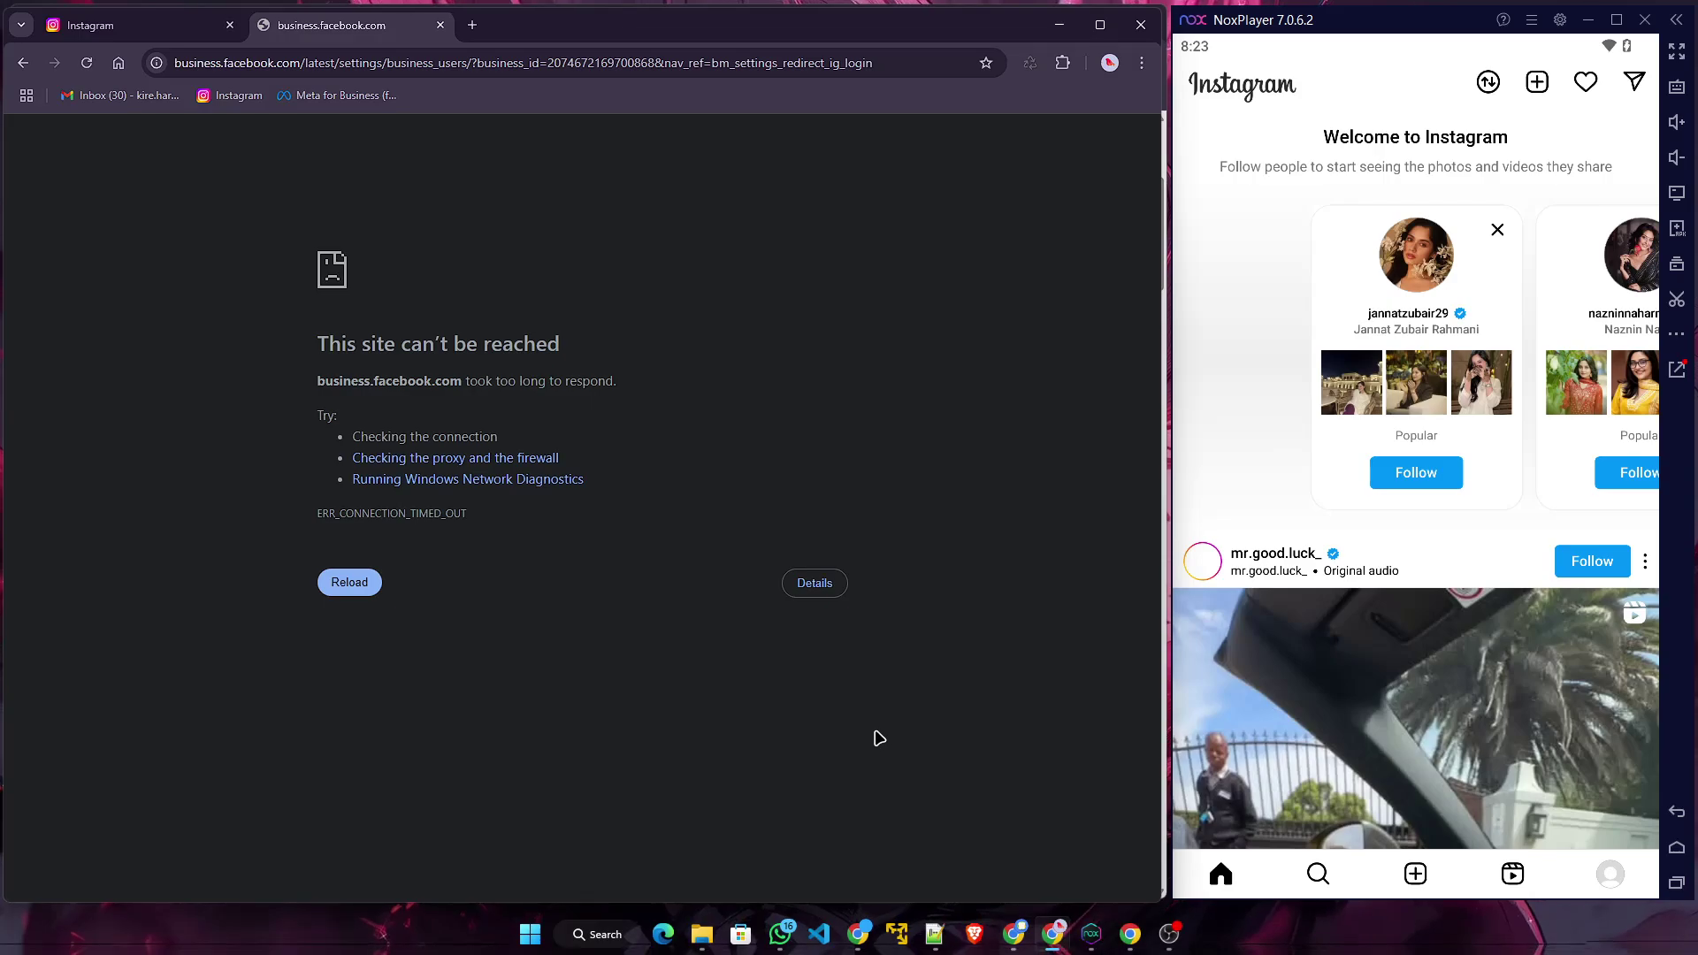
- Minimize OBS and the speed-test window, then reload the unreachable Business Suite People page
left_click(1170, 935)
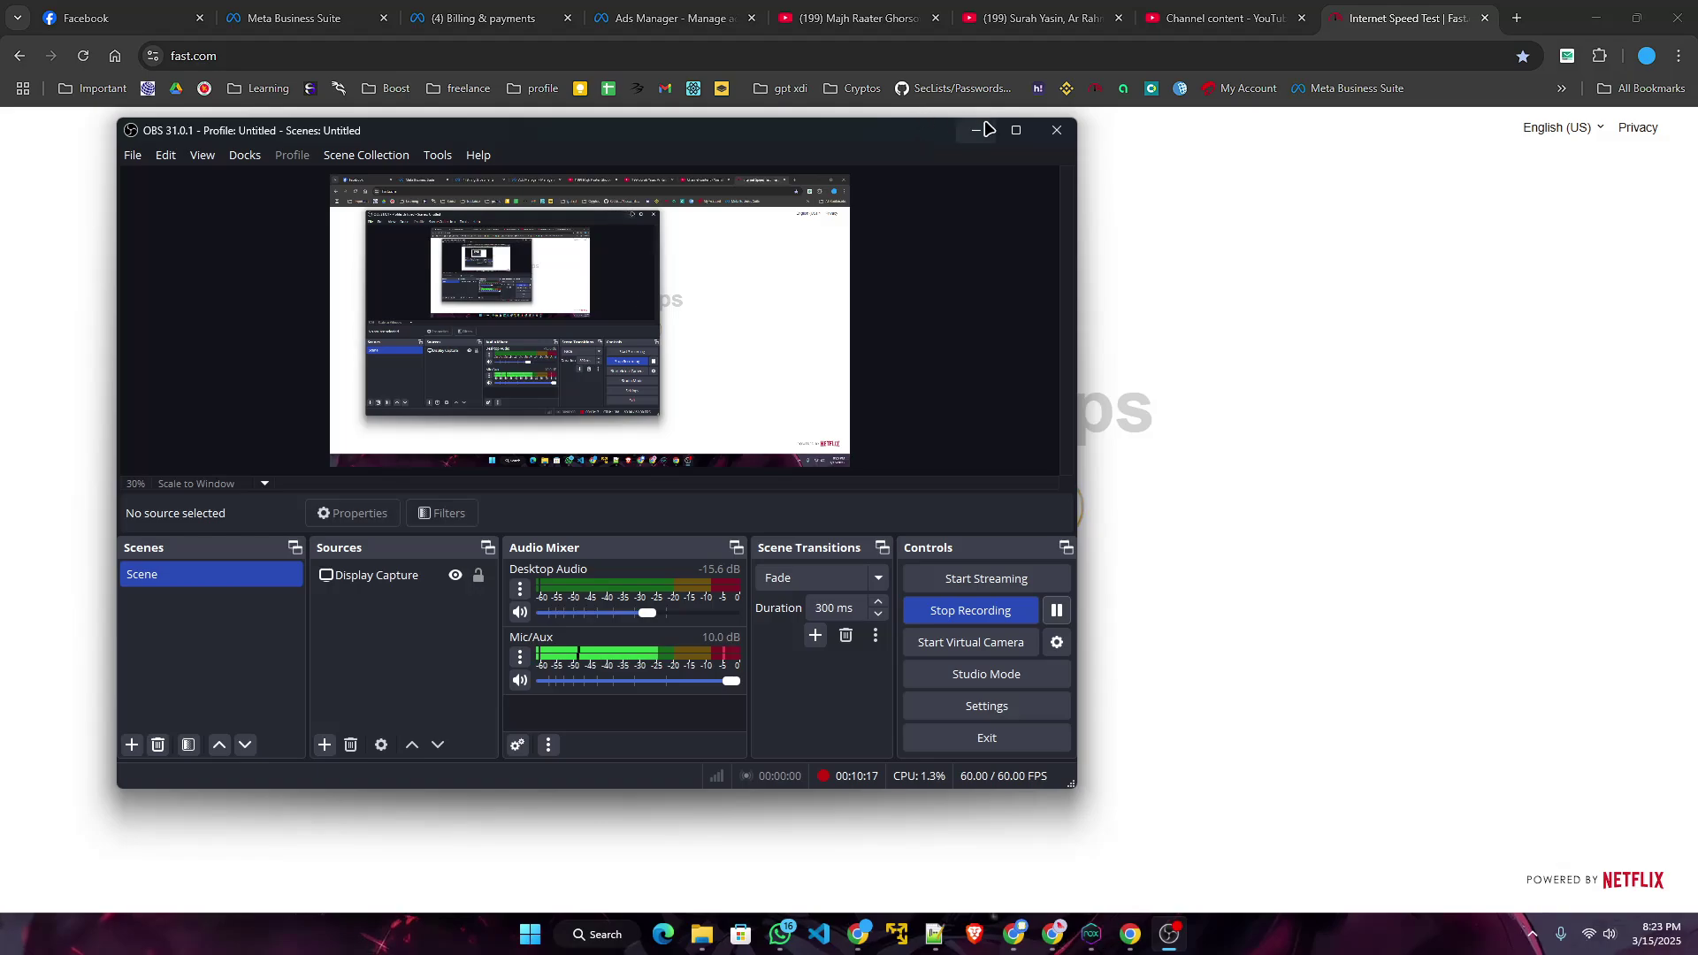
left_click(977, 130)
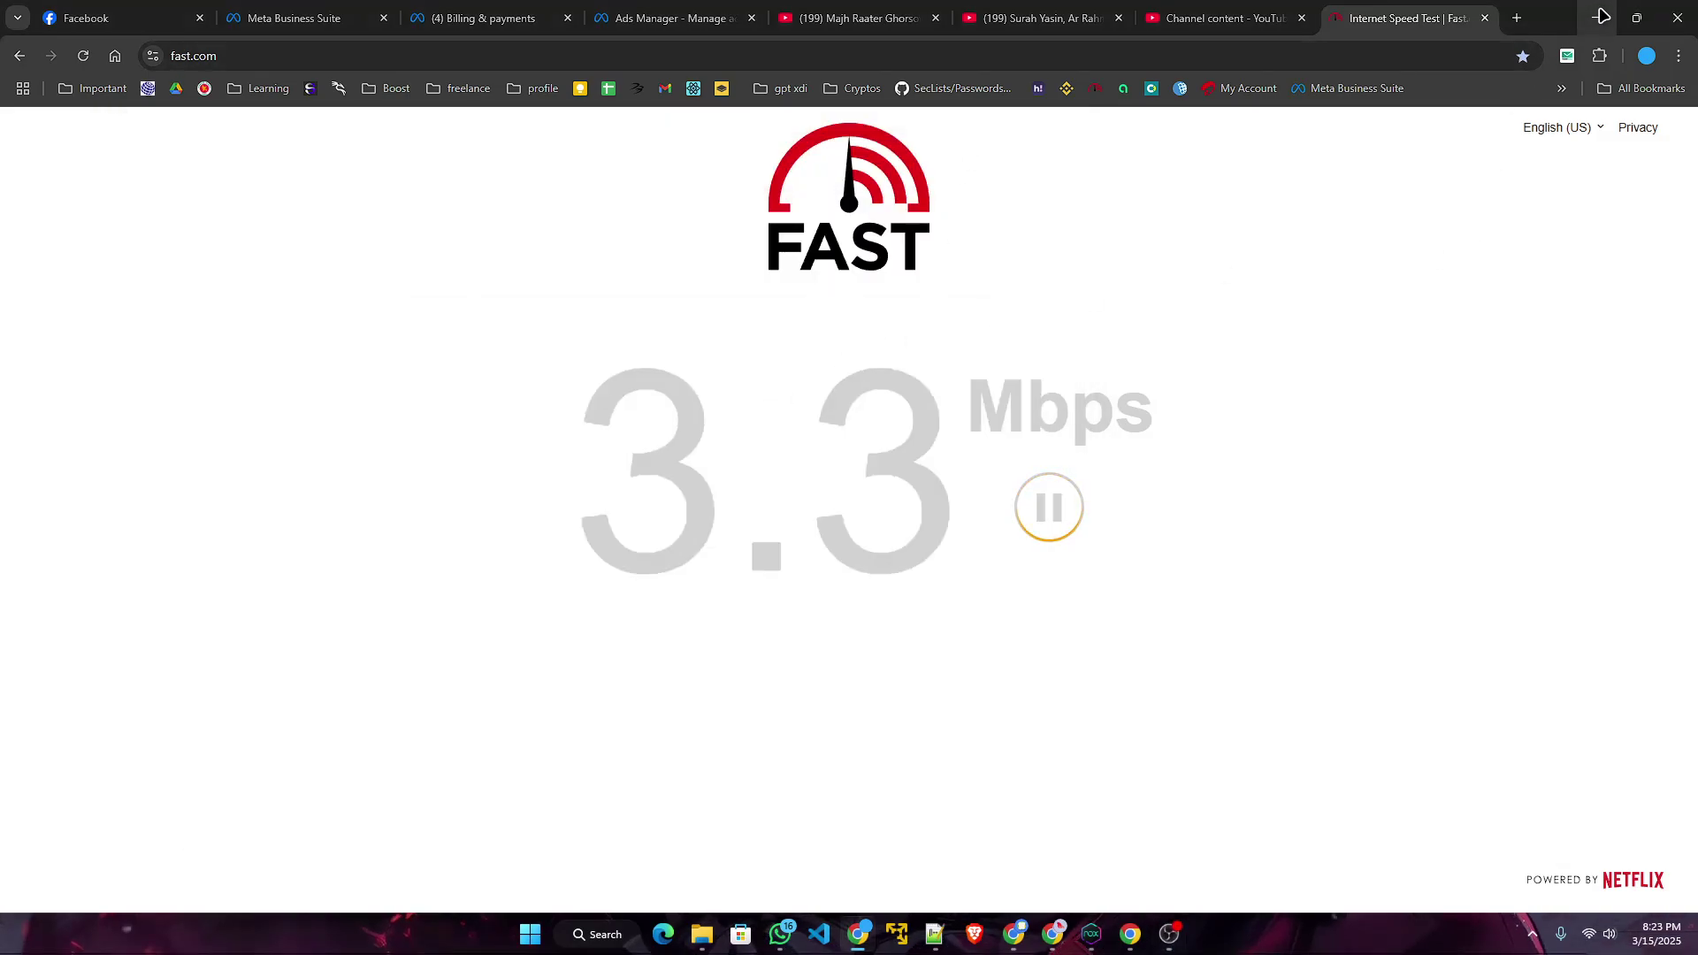
left_click(1596, 18)
left_click(85, 67)
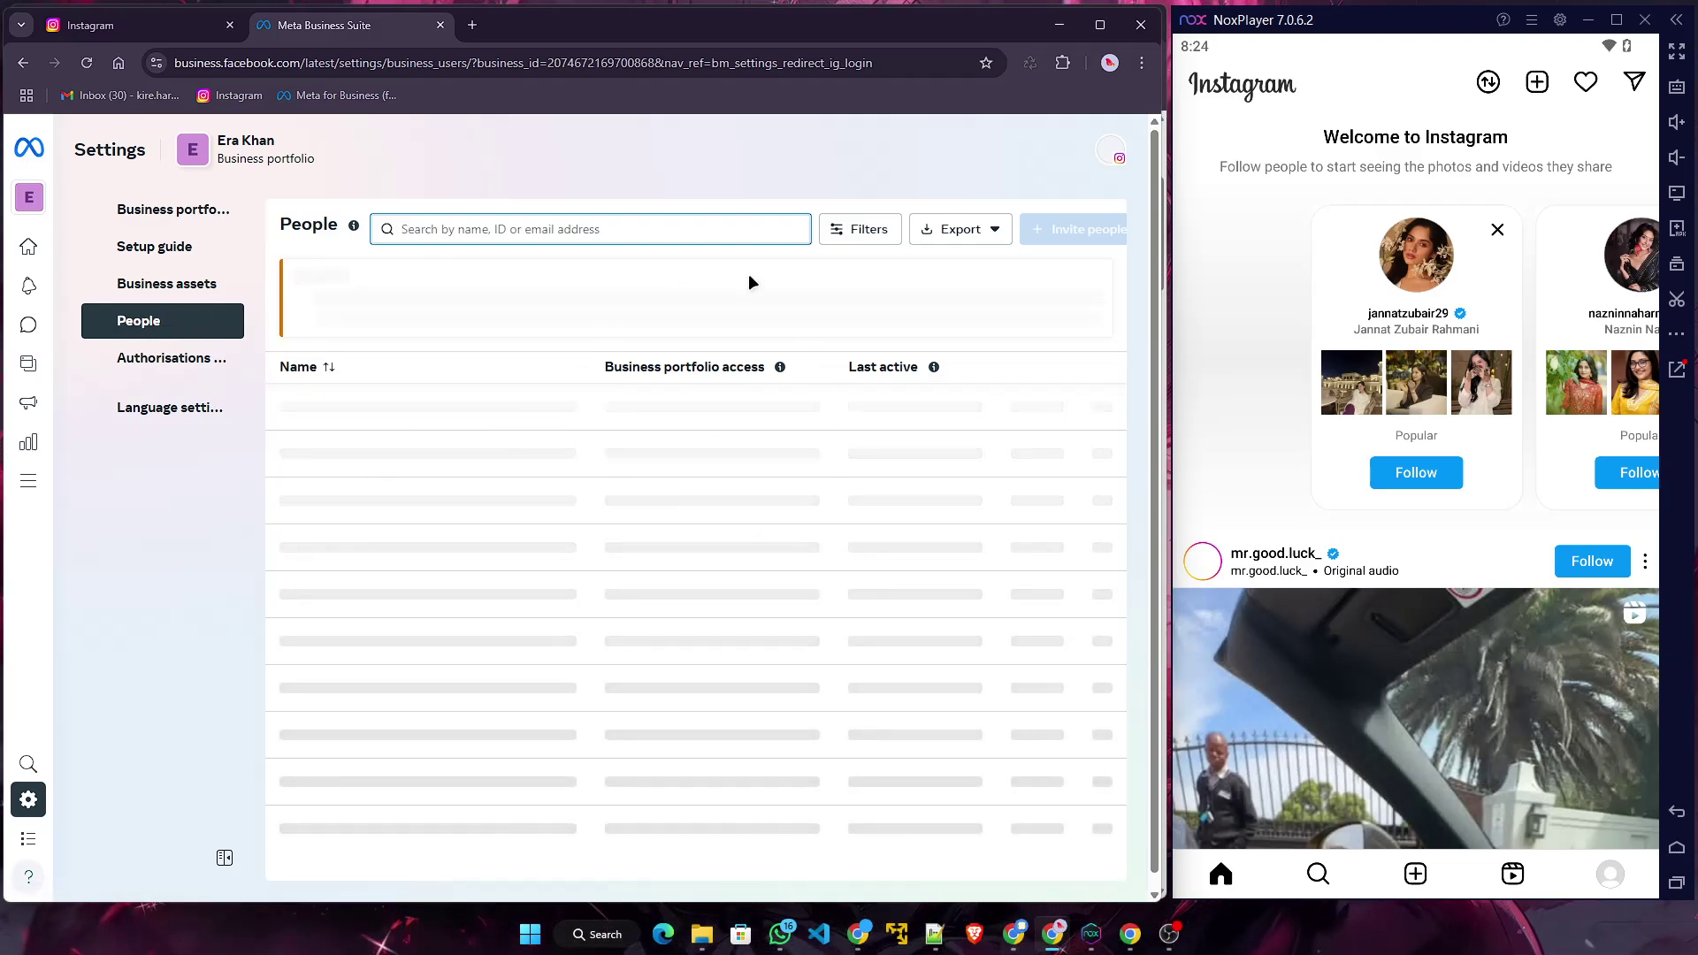
scroll(599, 469, "down", 1)
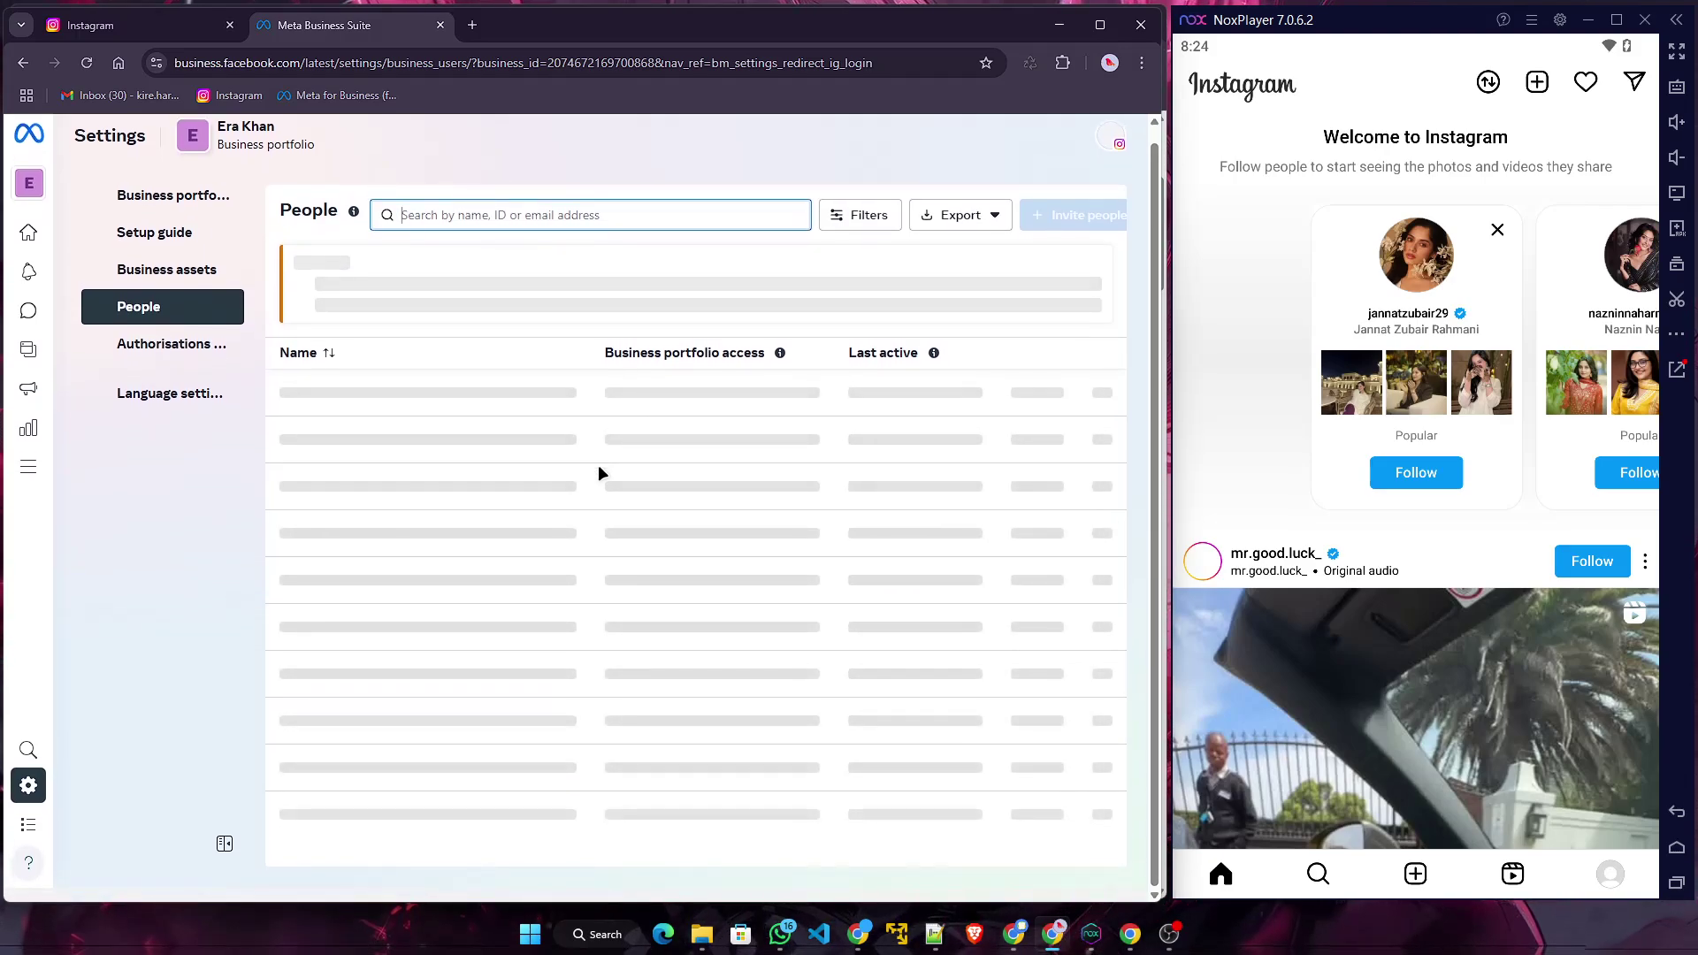
left_click(86, 66)
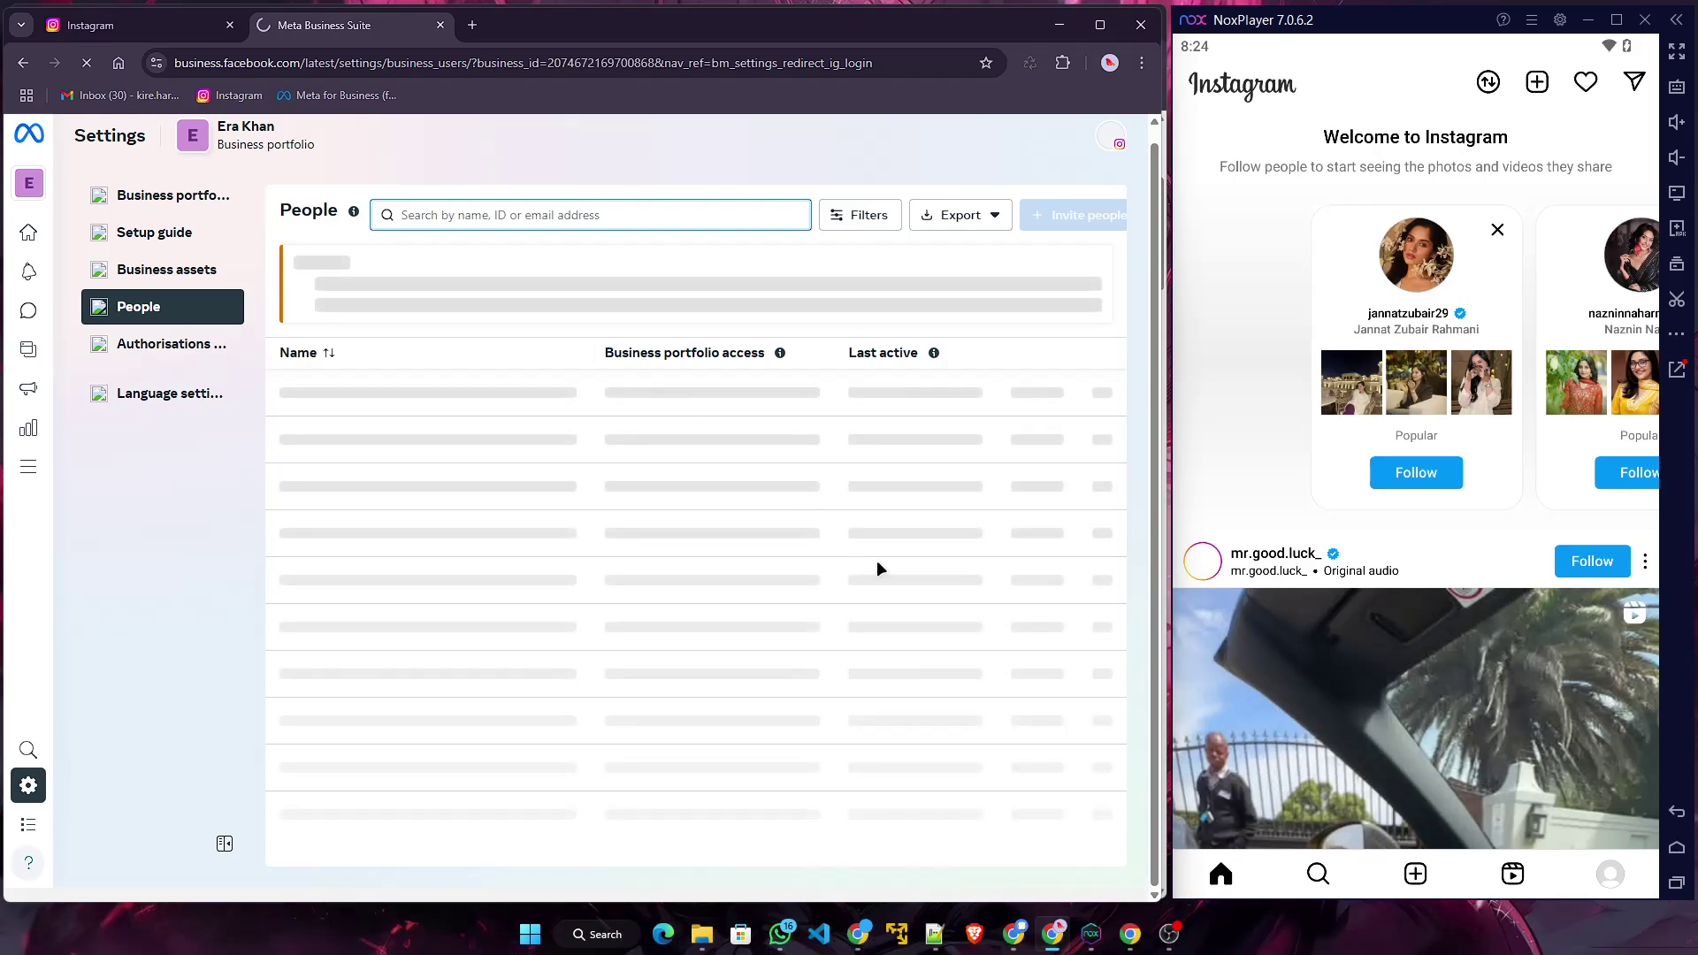
- Rerun the fast.com speed test, which shows 3.4 Mbps, then minimize the browser and OBS again
left_click(862, 939)
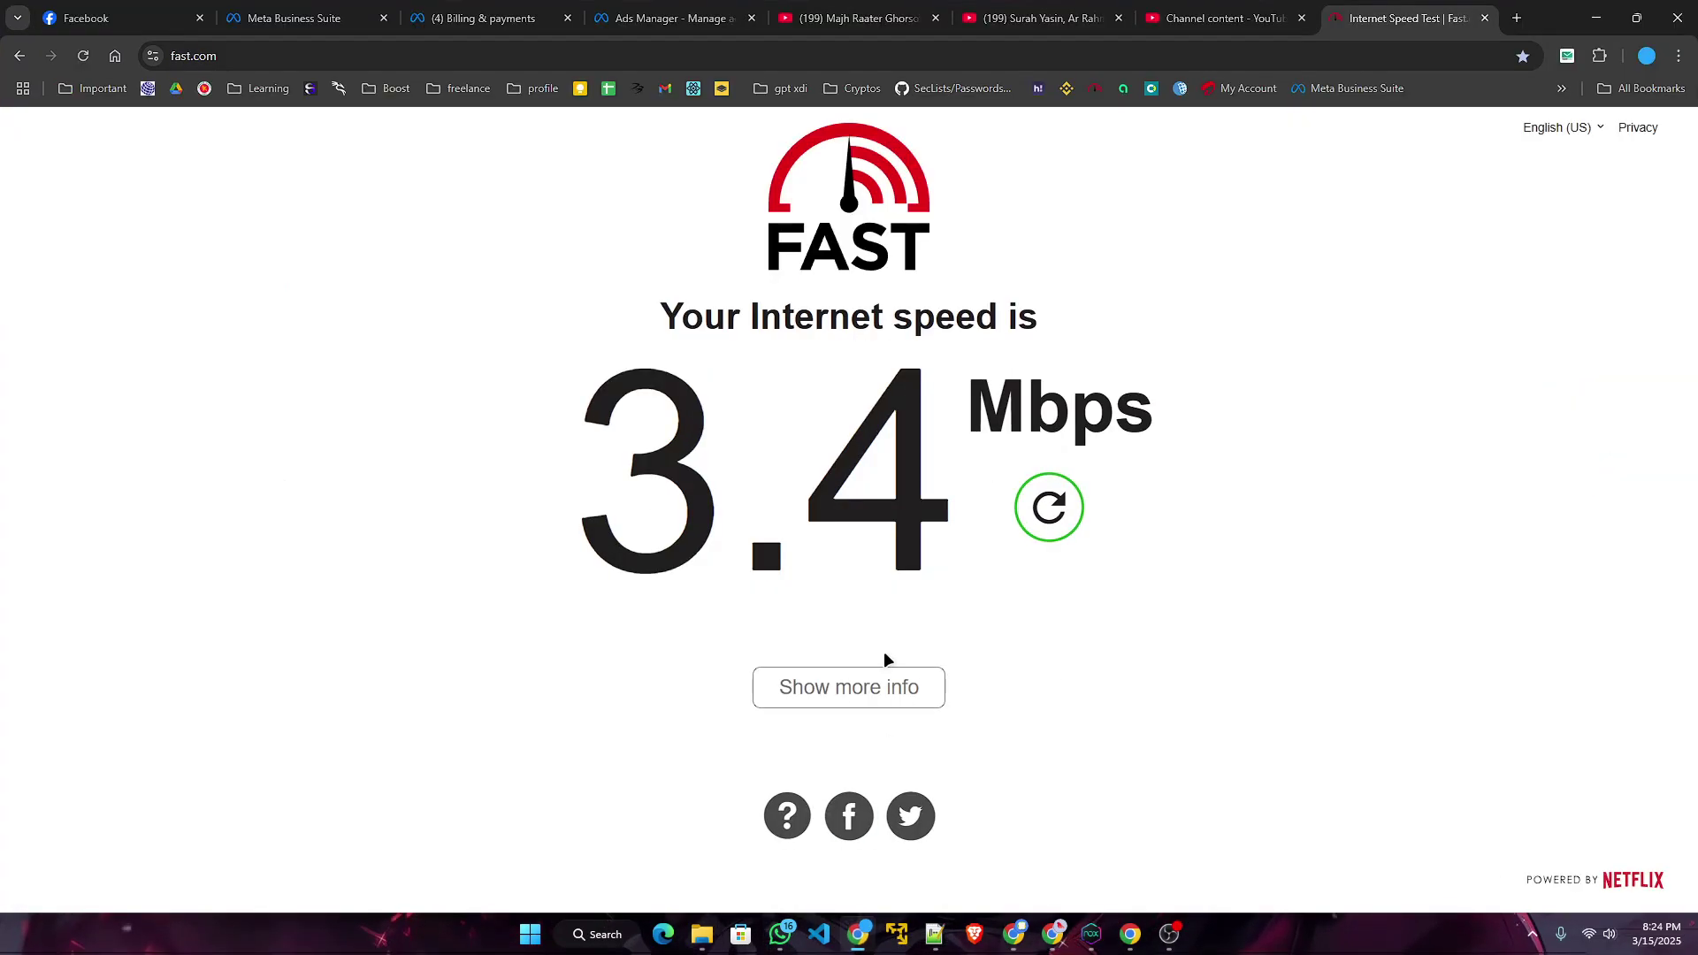
left_click(1043, 501)
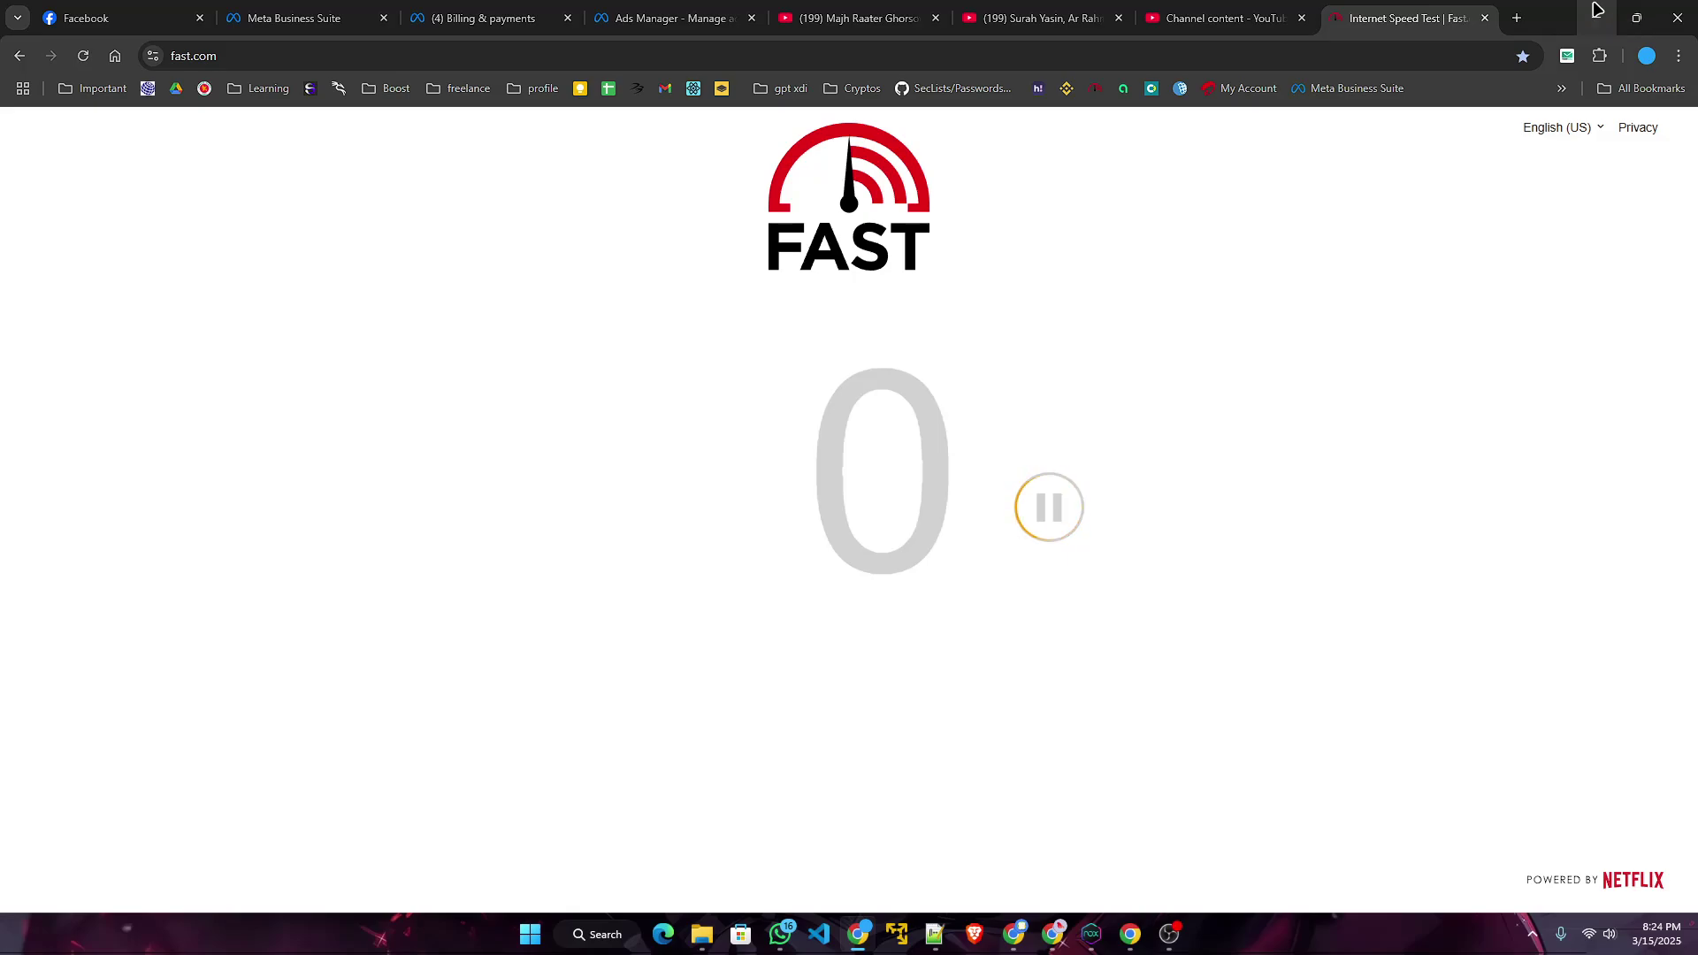
left_click(1597, 10)
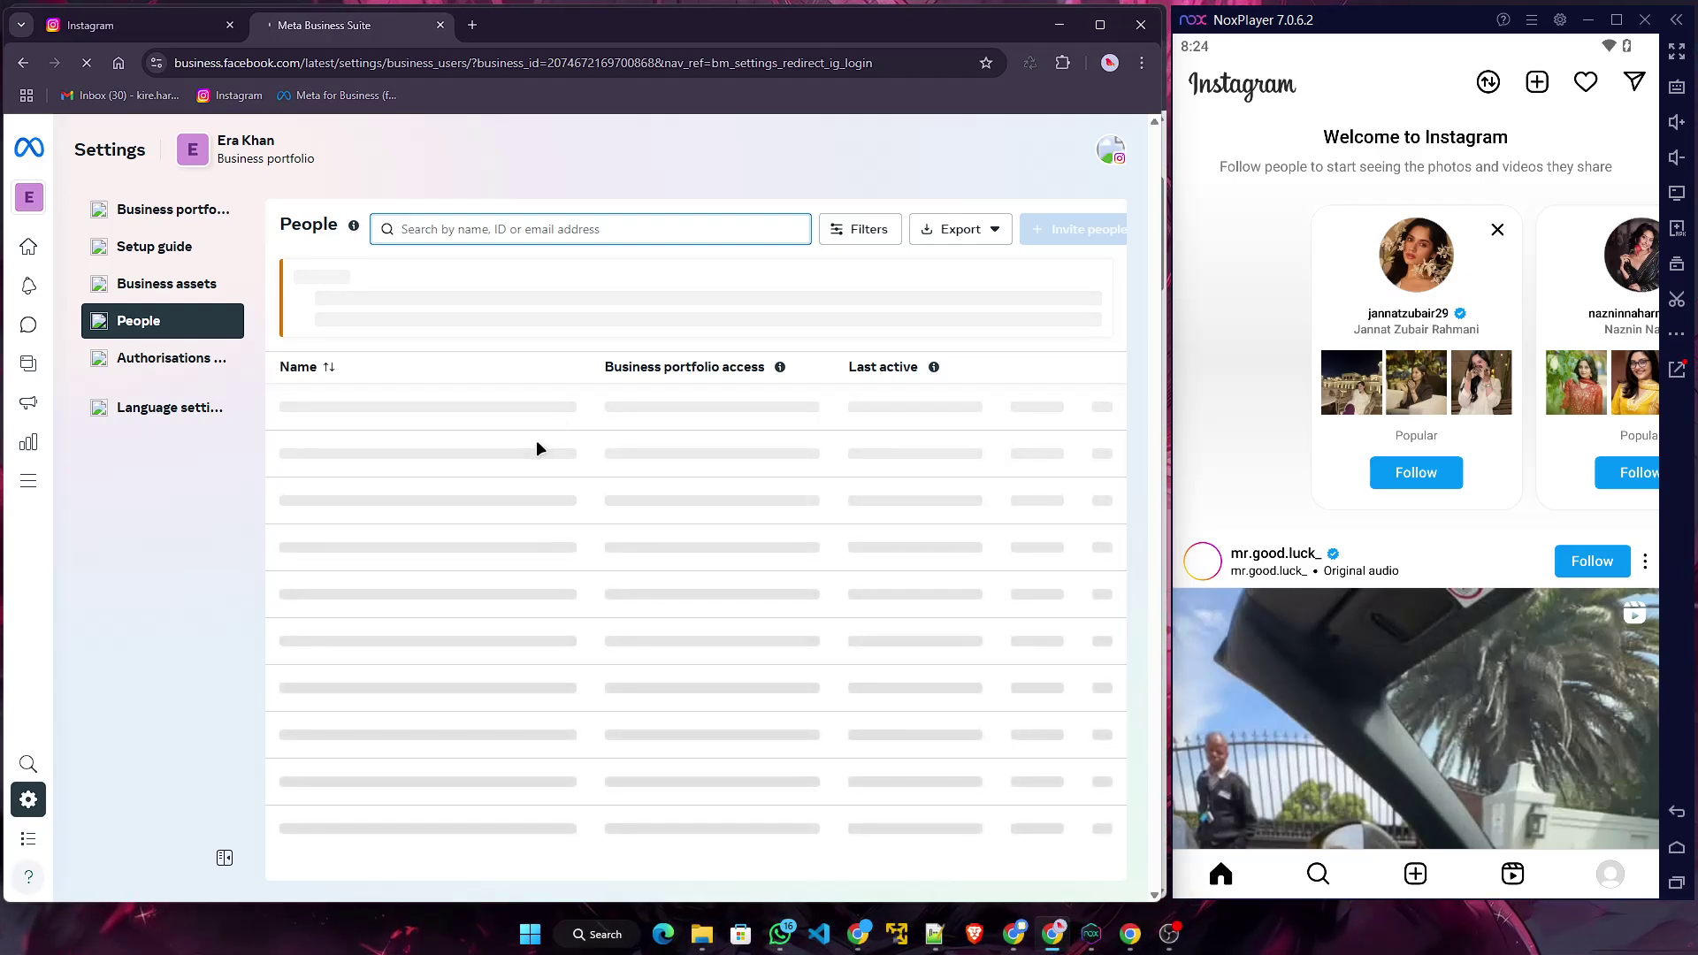
left_click(1169, 934)
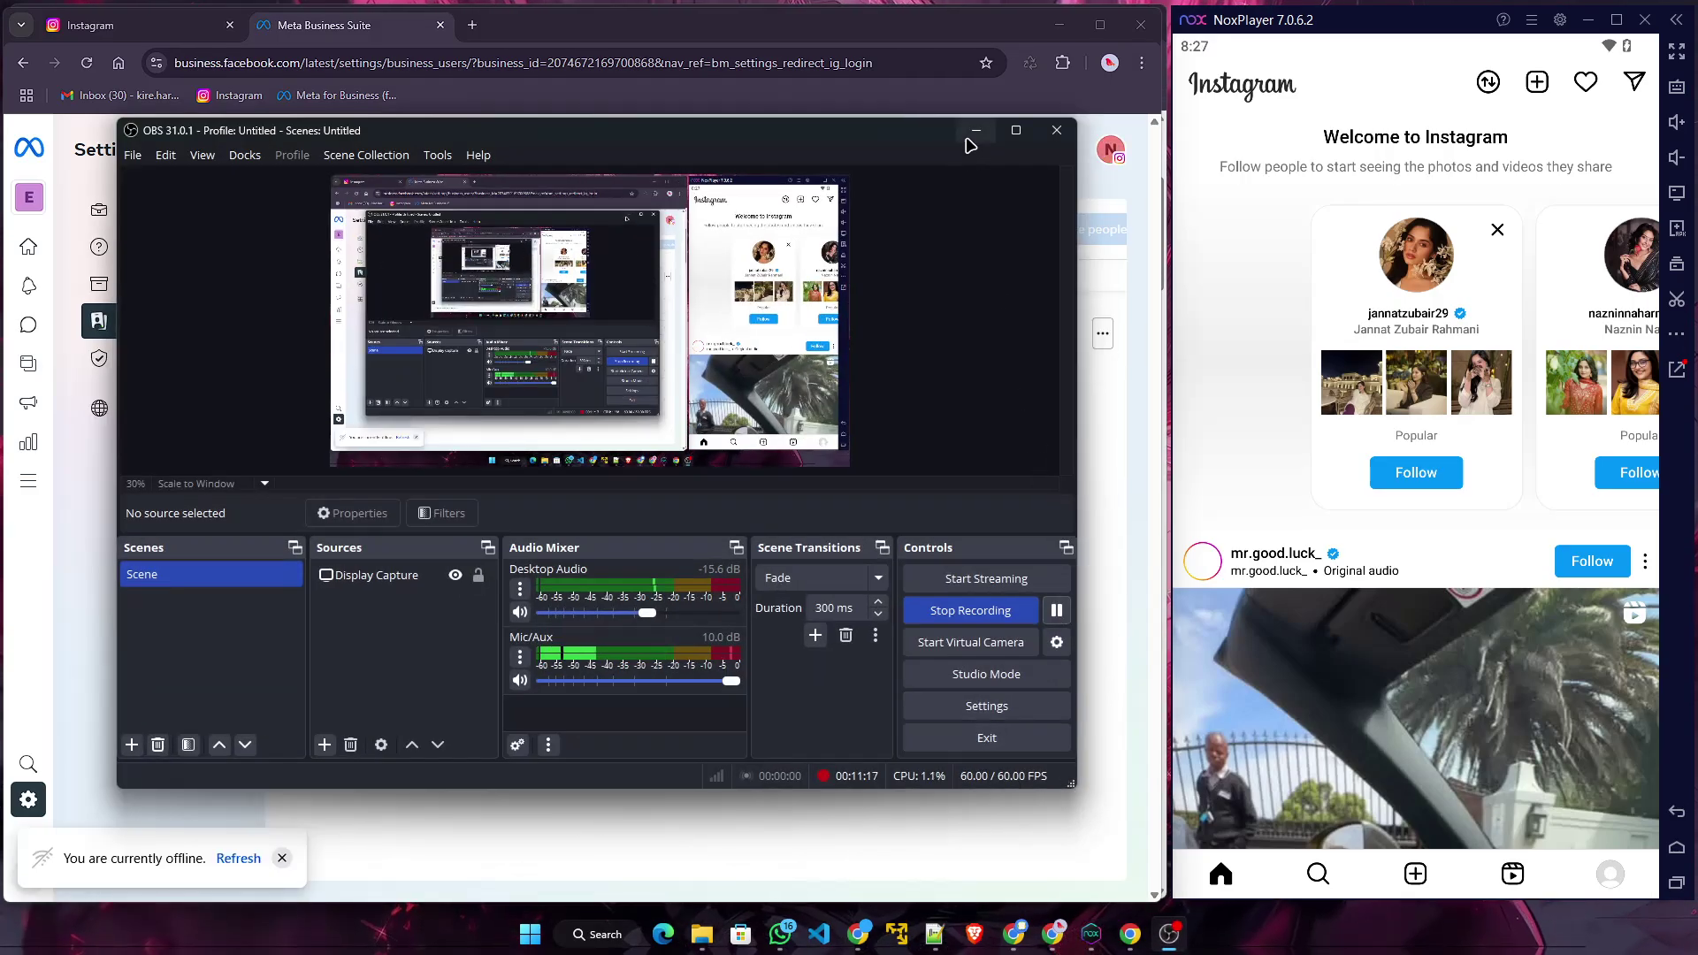
left_click(976, 130)
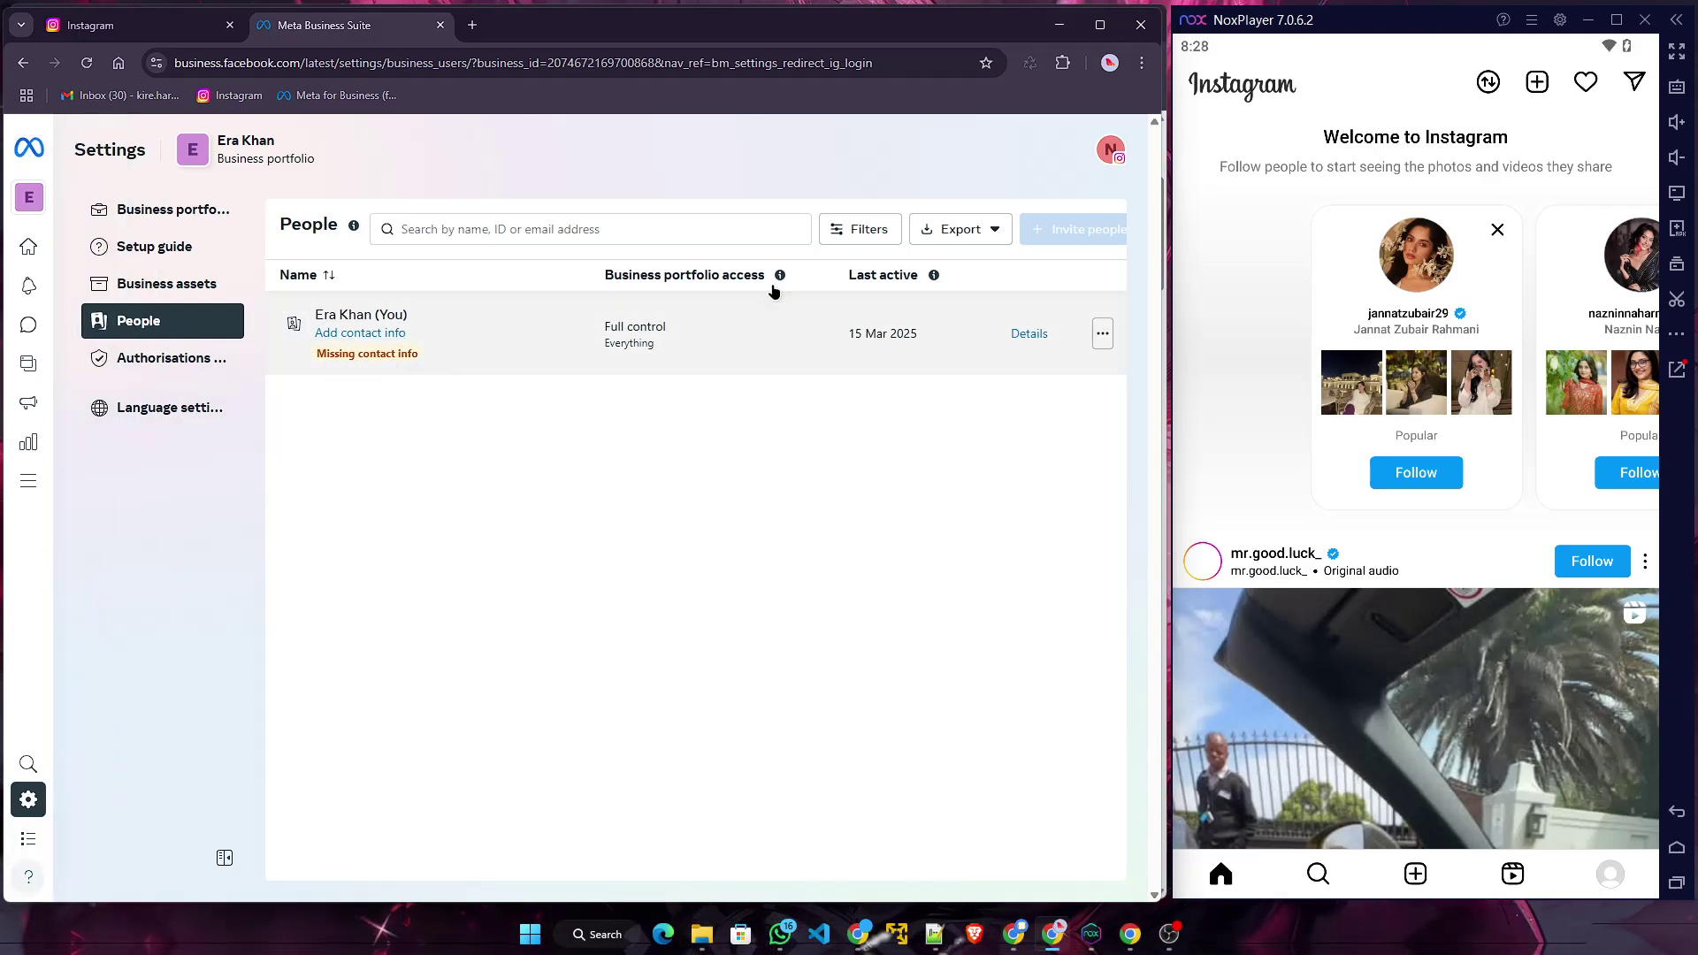
- Start adding your own contact info, then generate and copy a fresh Tempail temporary address
left_click(359, 339)
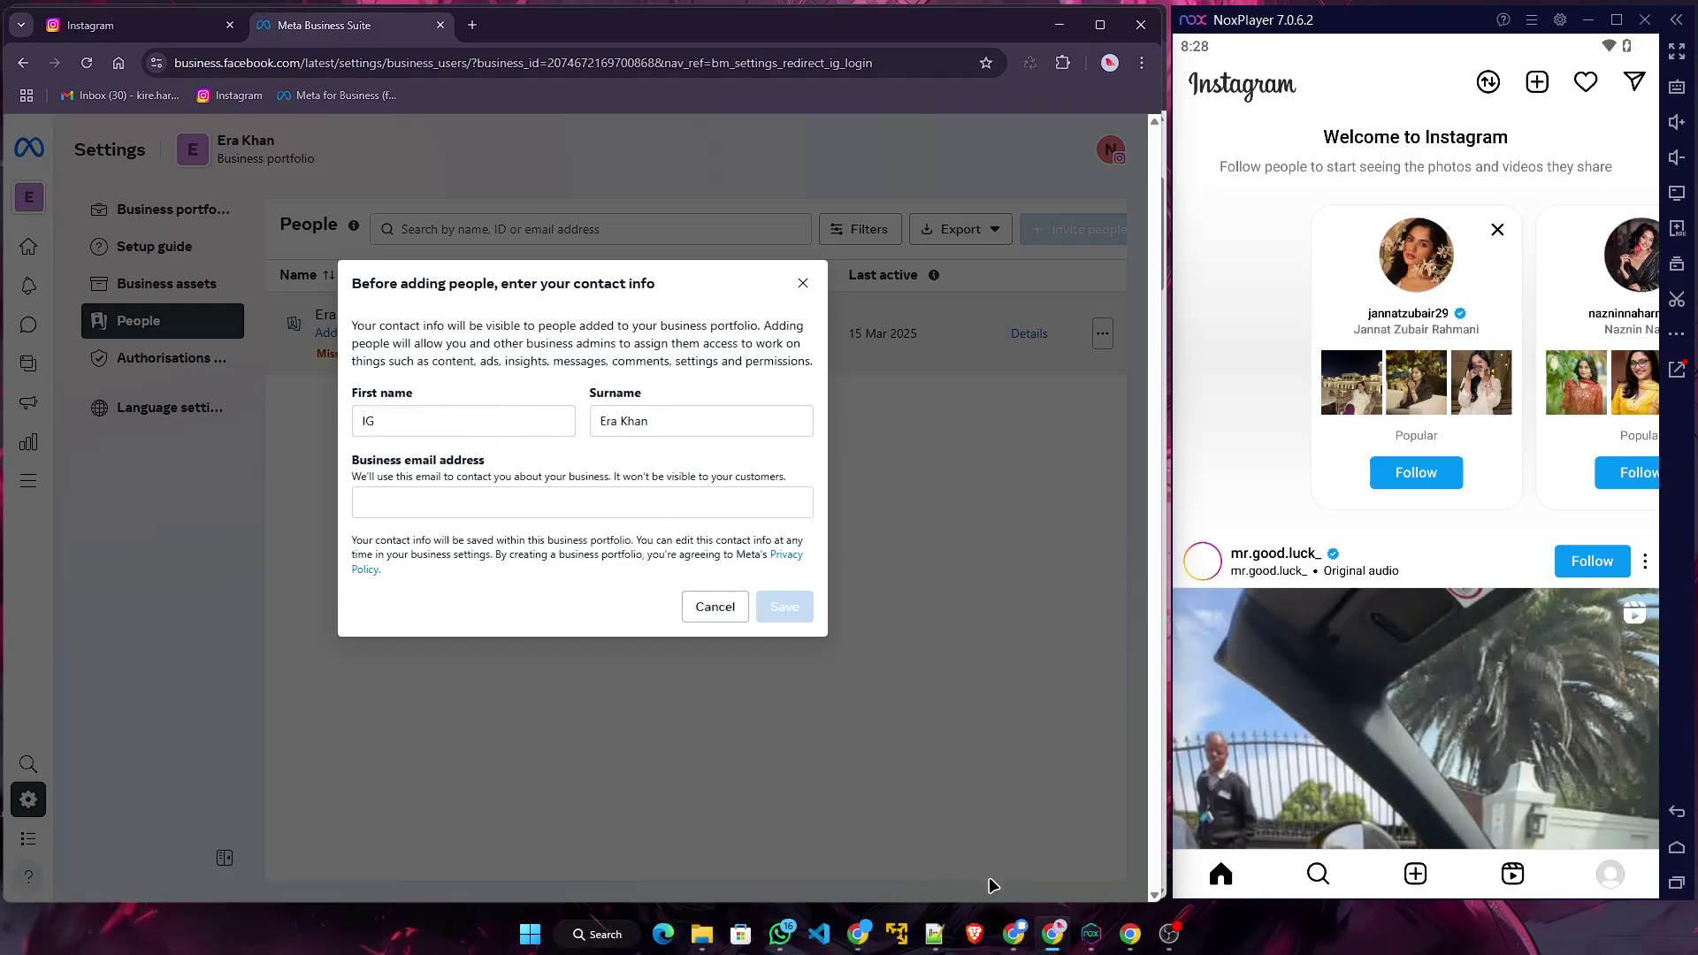
left_click(1017, 933)
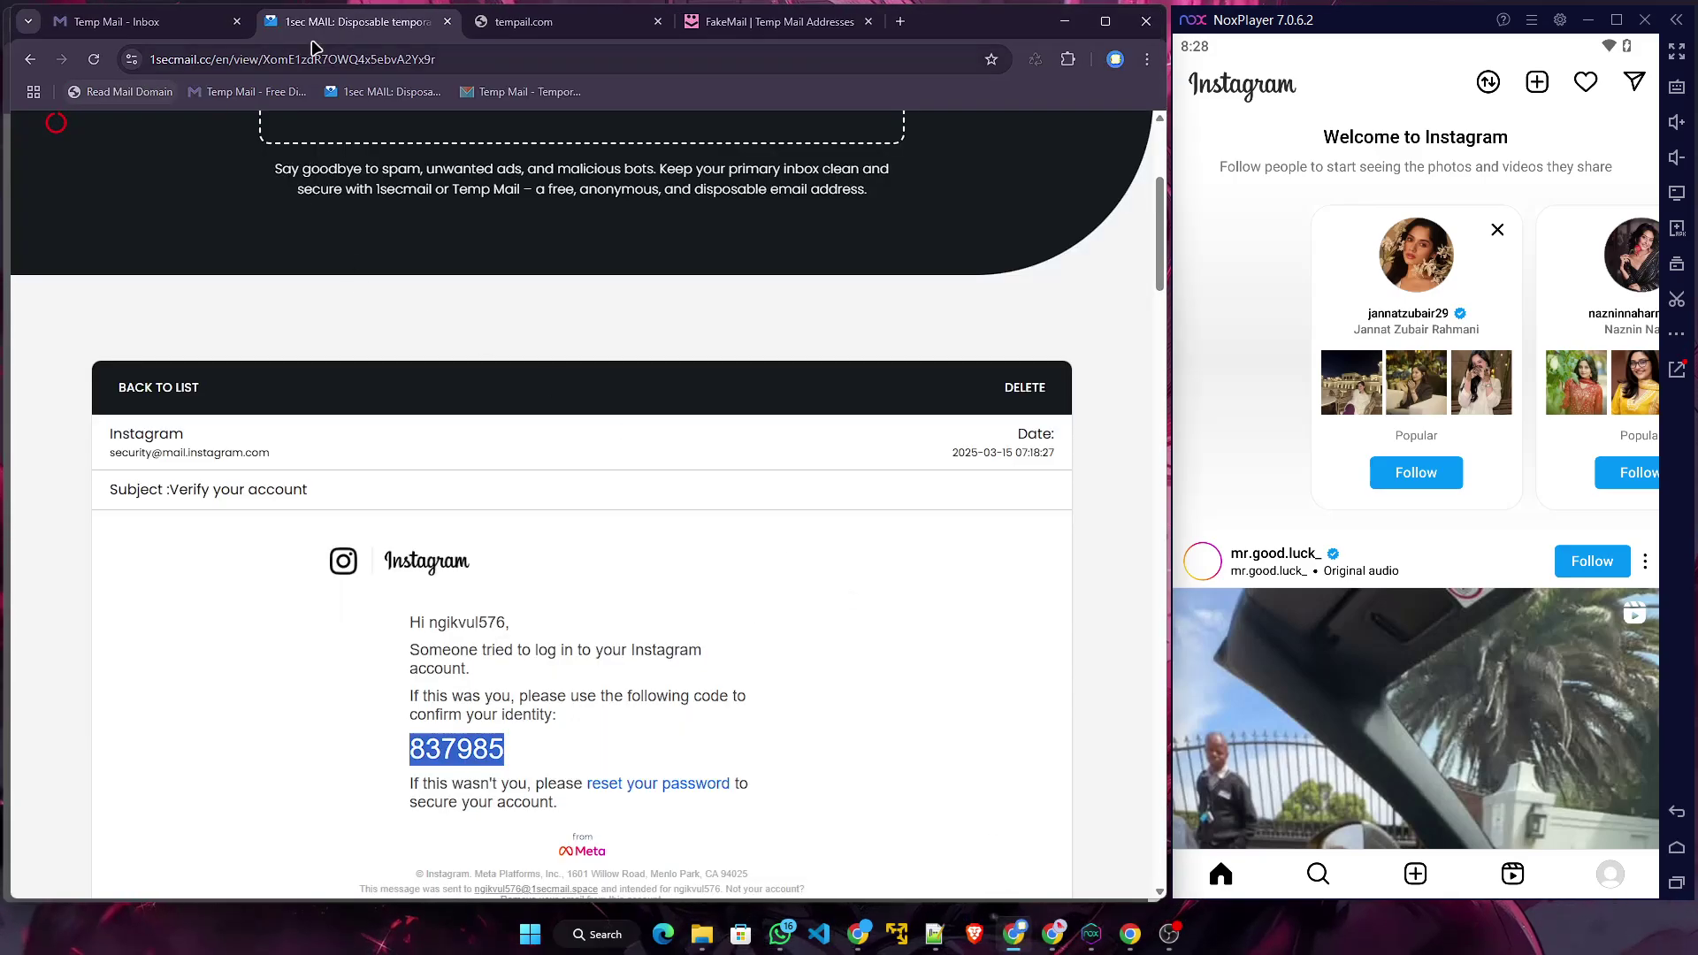
left_click(524, 21)
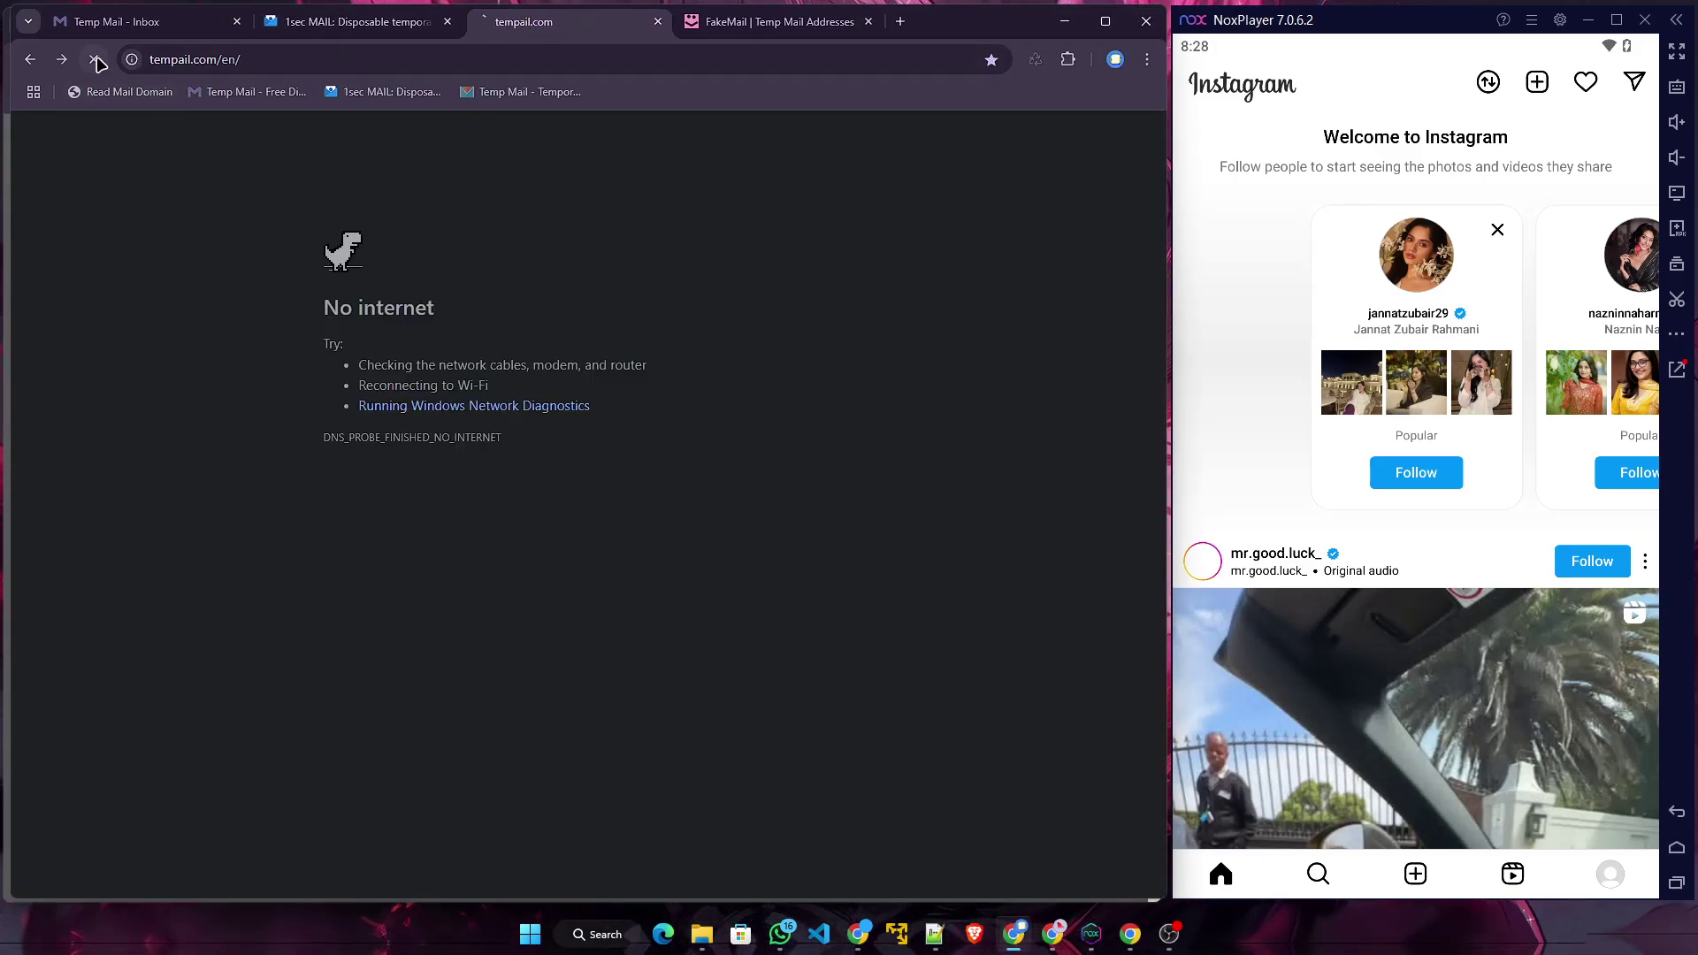
left_click(95, 61)
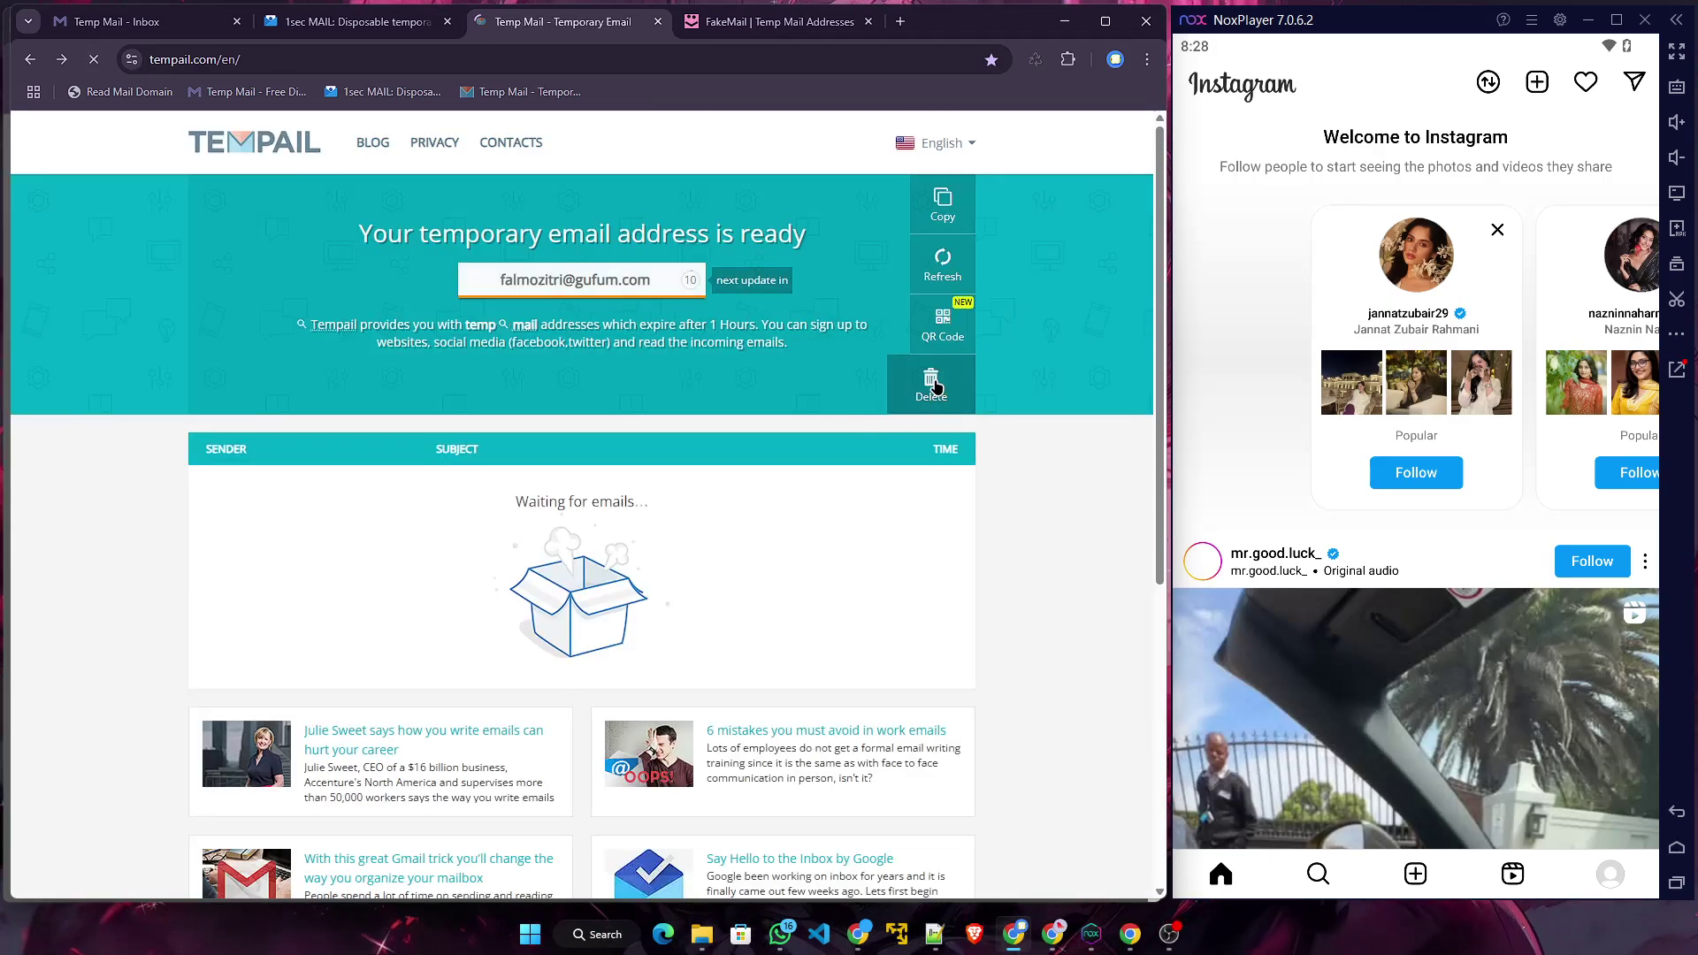
left_click(937, 385)
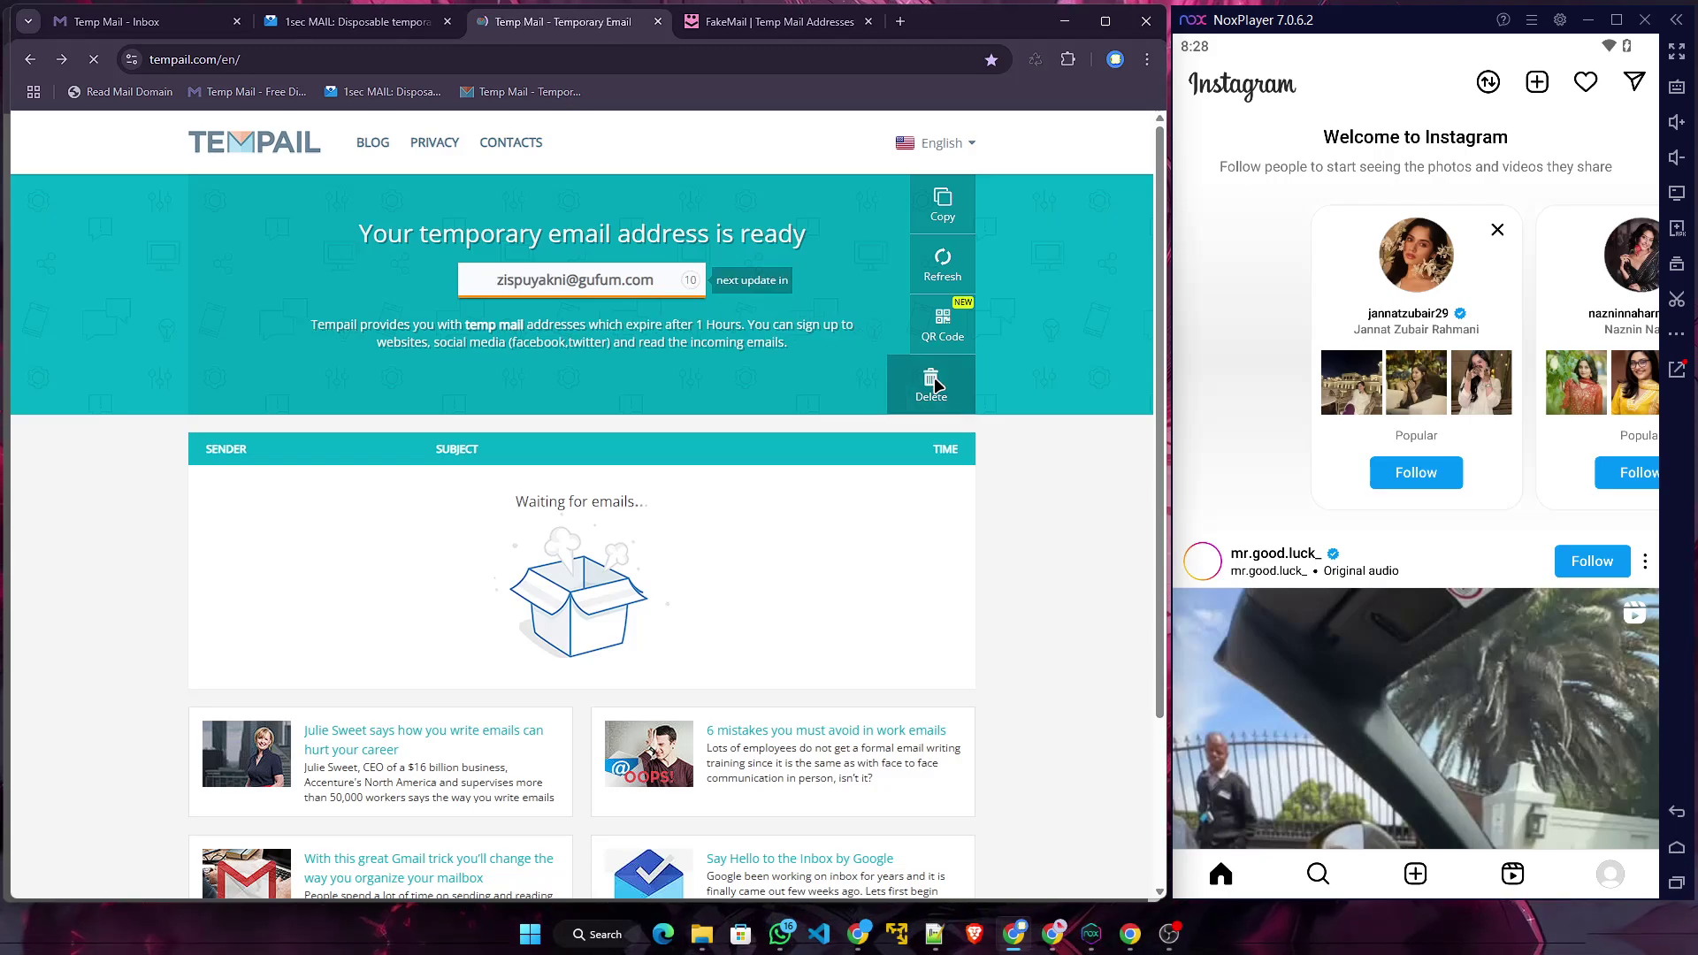
left_click(939, 212)
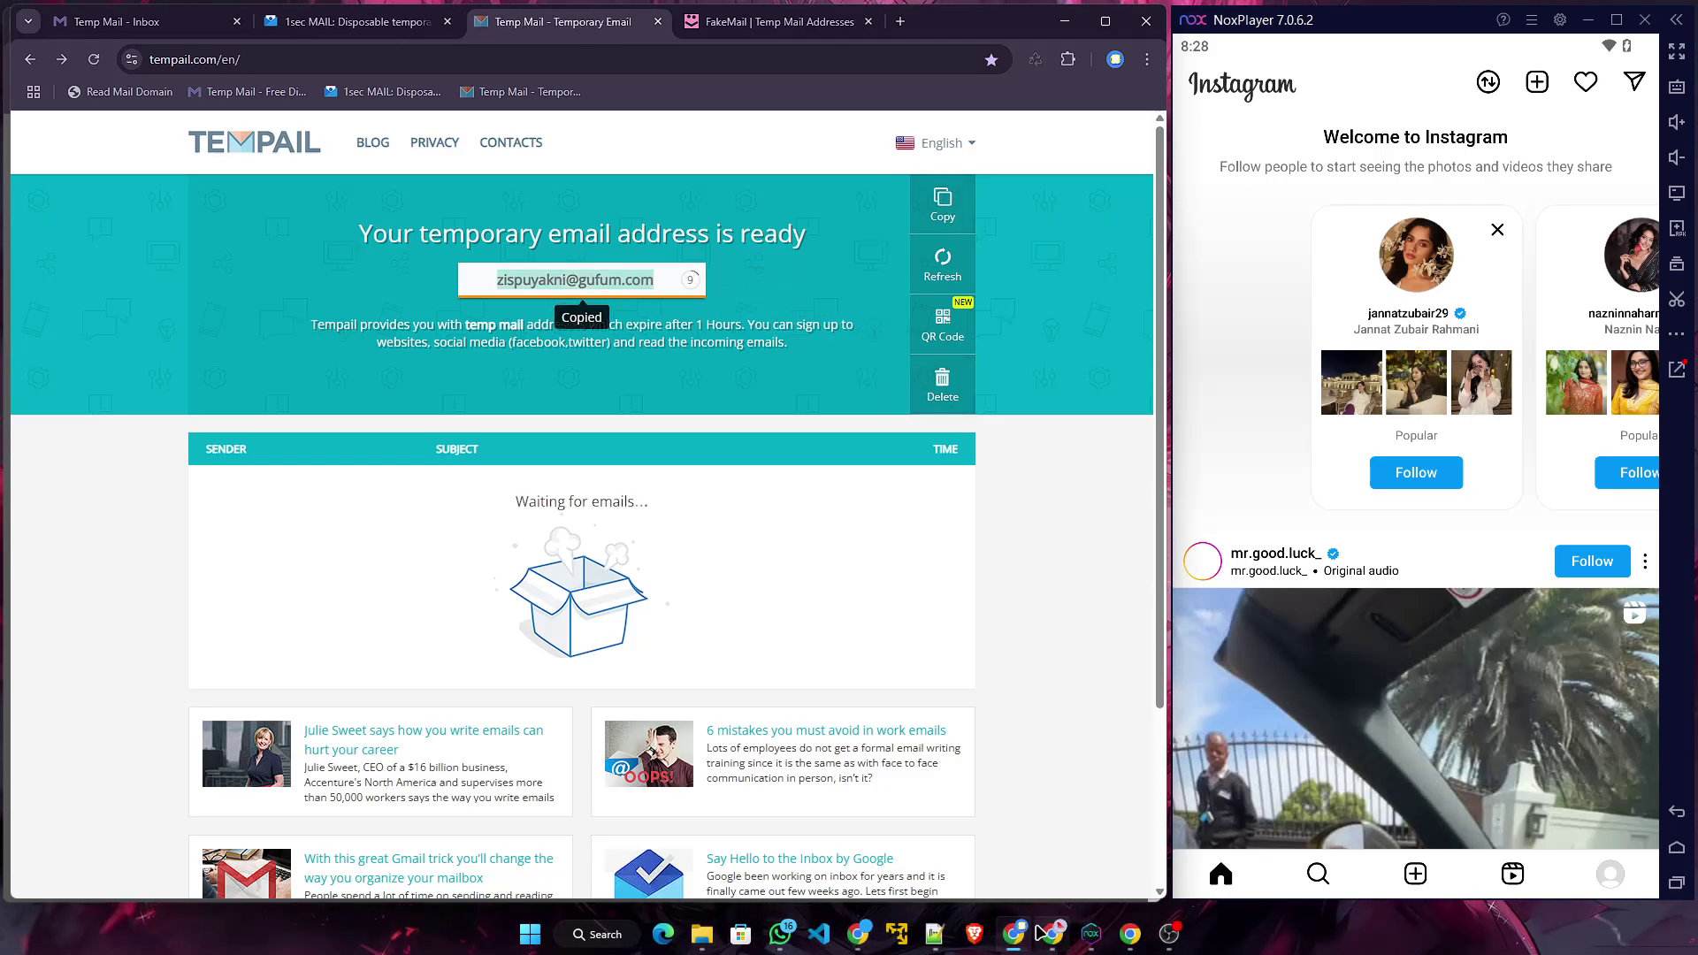
- Paste the temporary address into the business email field and save the contact info
mouse_move(1044, 933)
left_click(1031, 889)
right_click(452, 502)
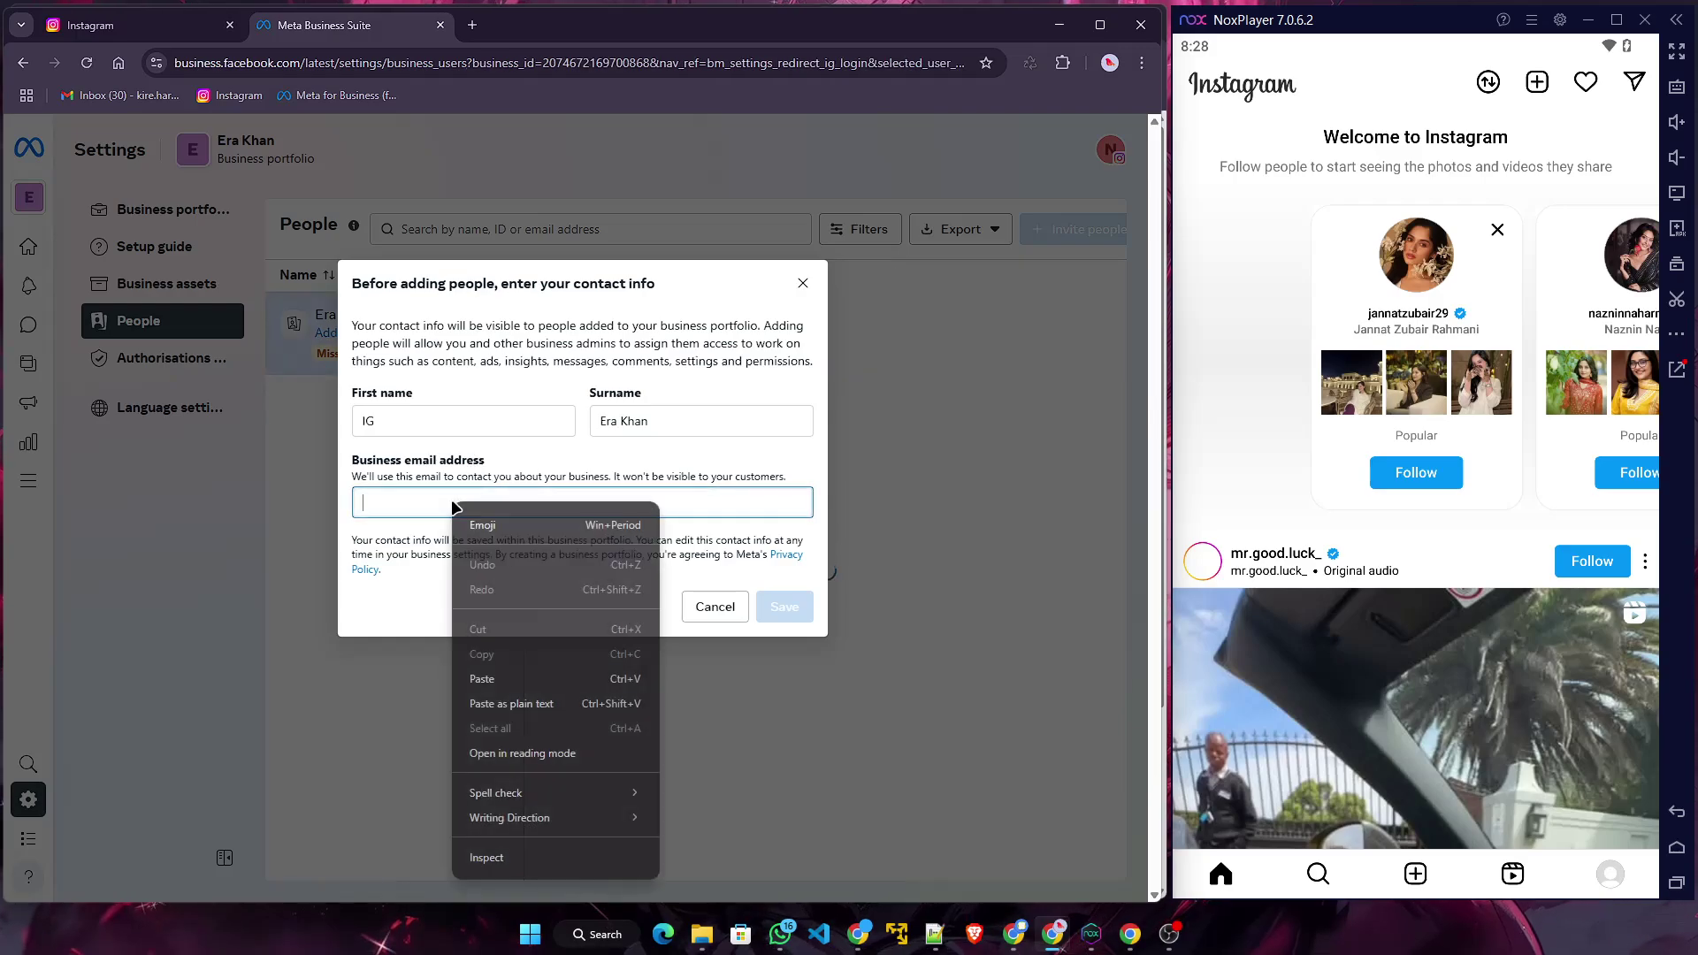
left_click(522, 679)
left_click(784, 607)
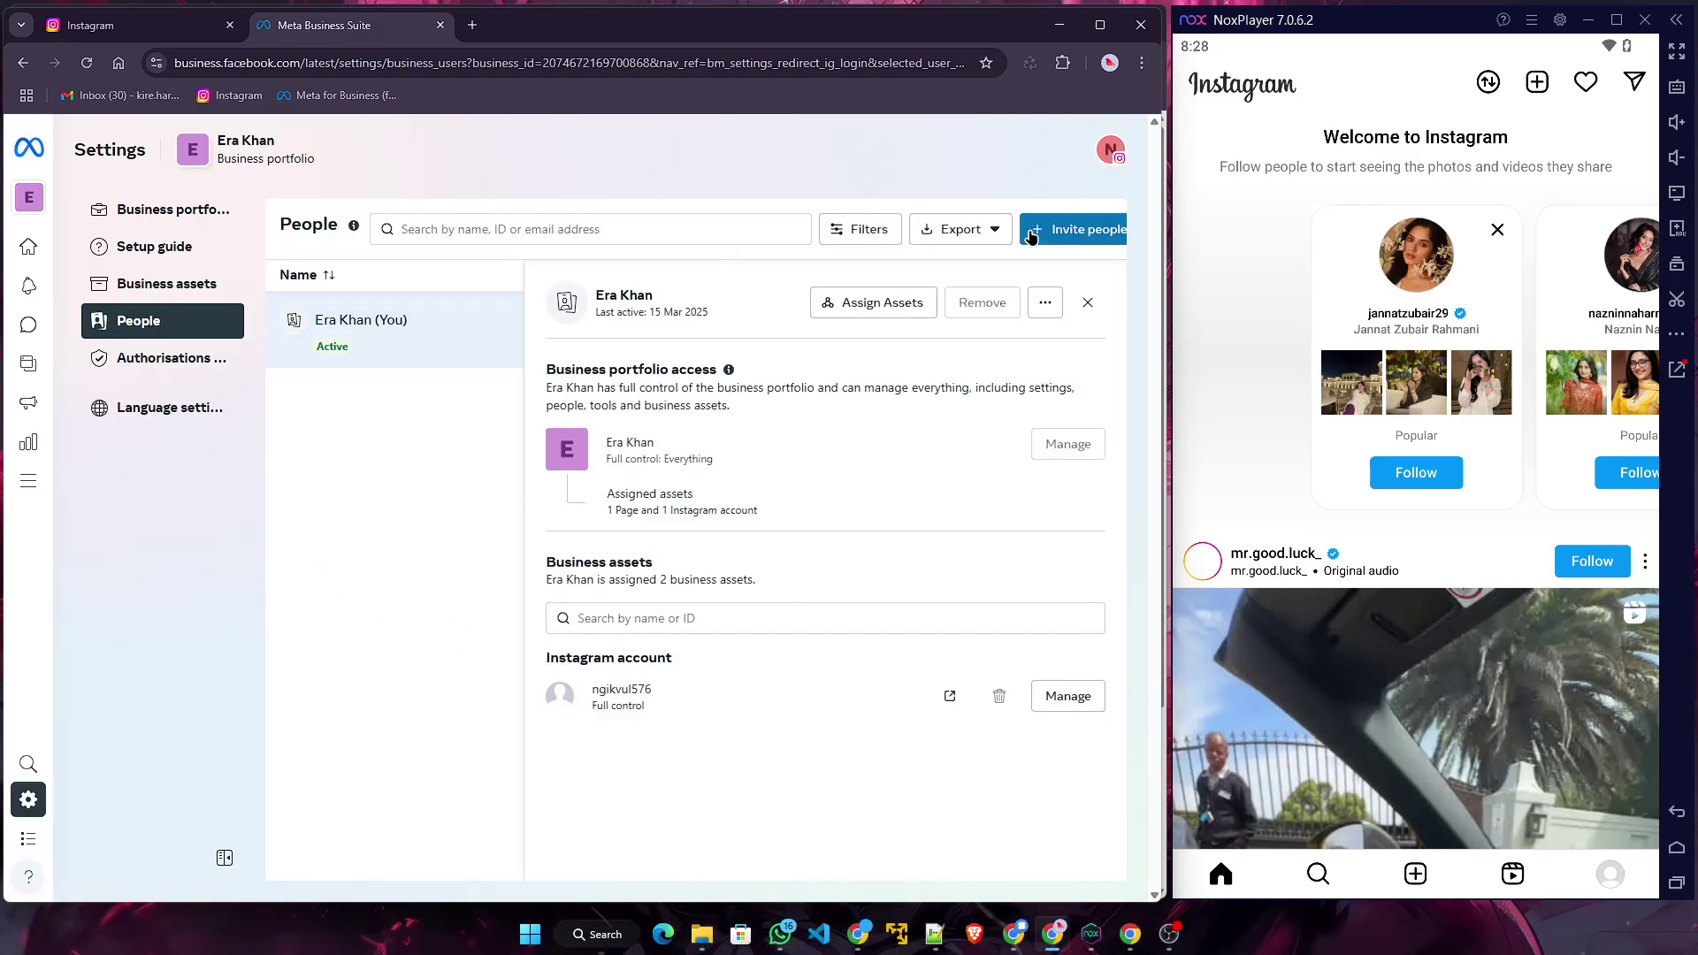
- Start an invitation and enter a fresh Tempail address as the invitee's email
left_click(1050, 233)
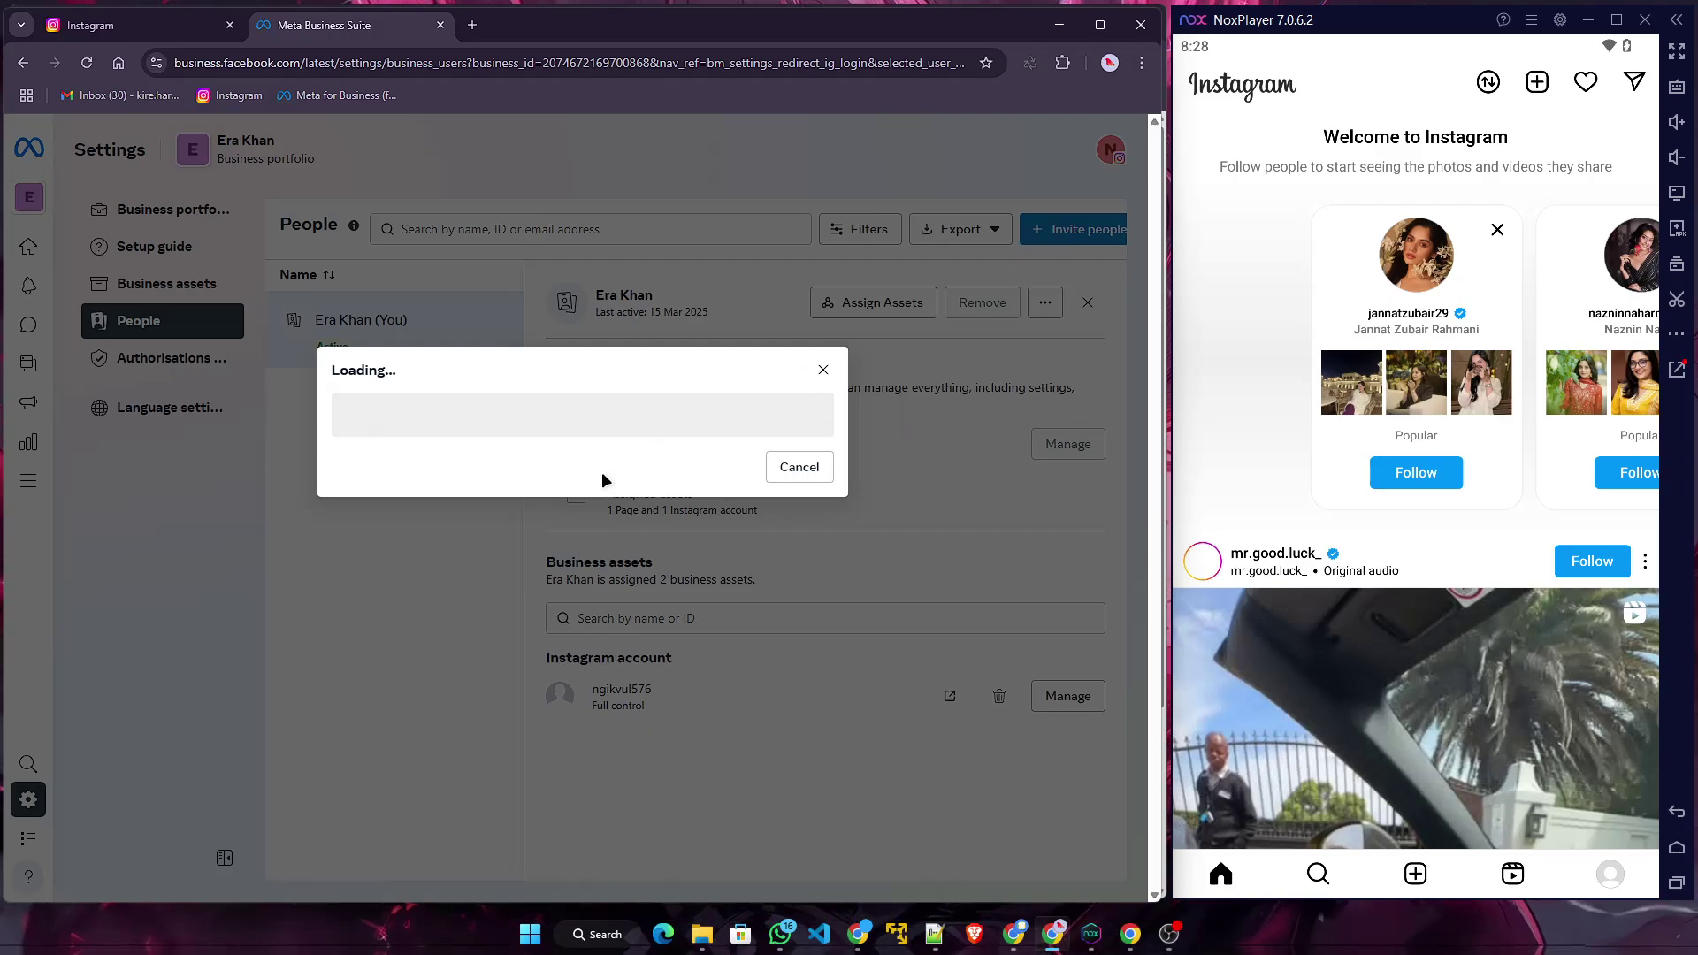
left_click(1016, 933)
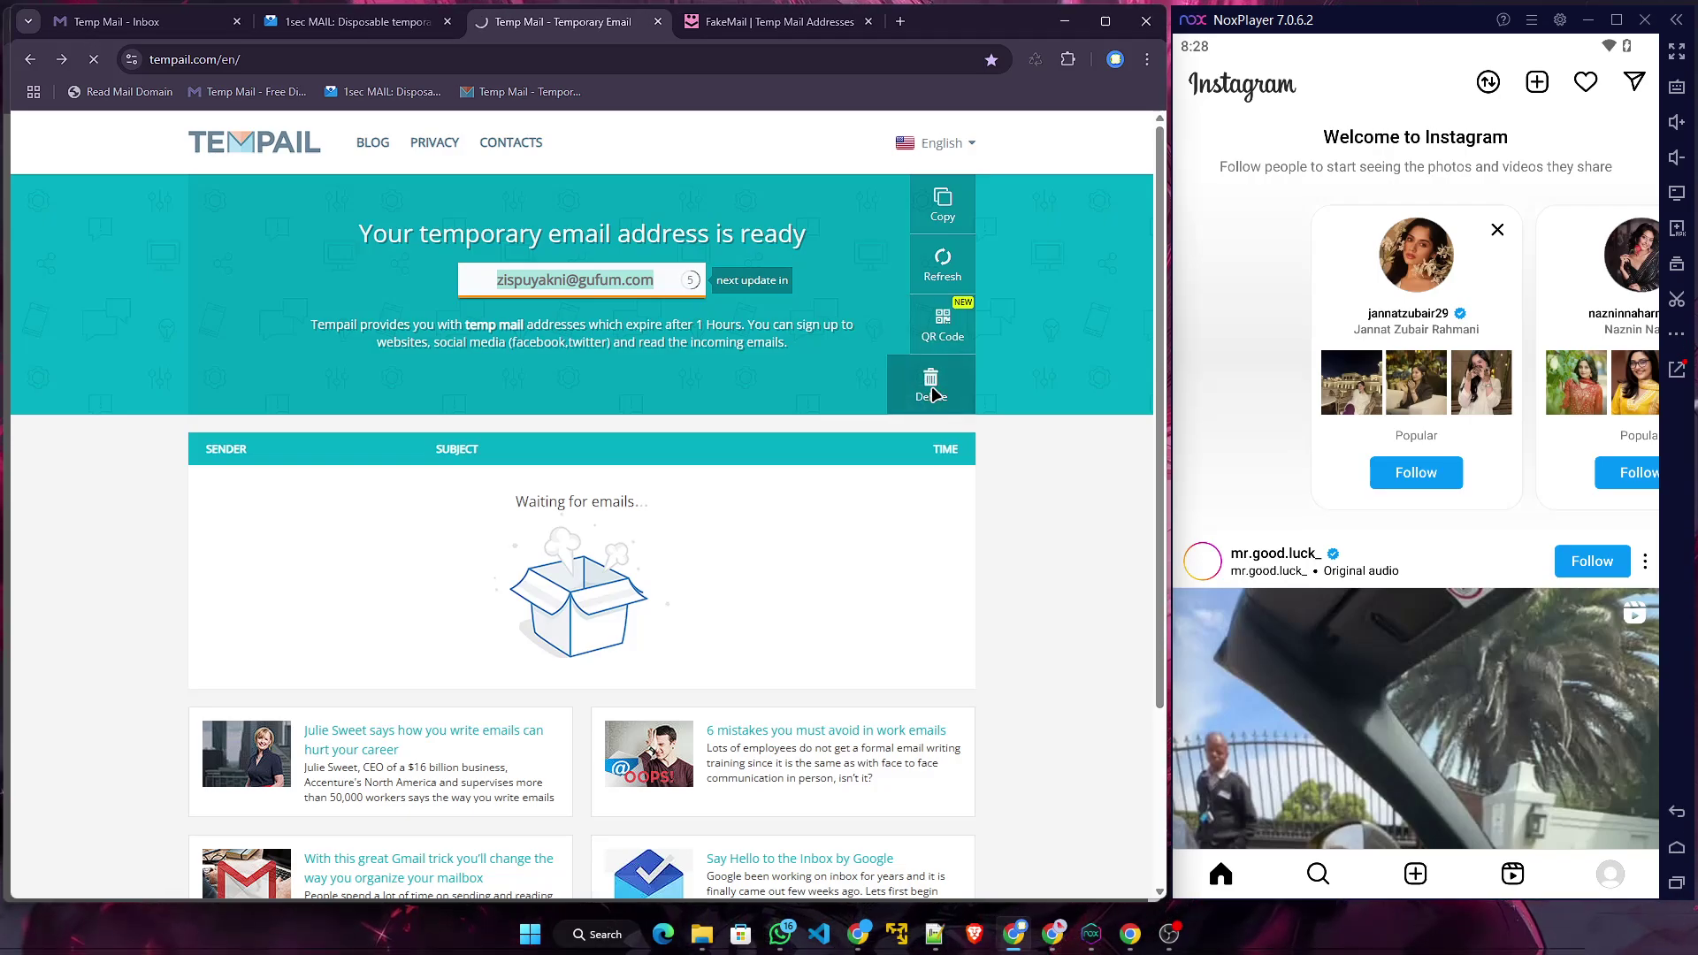
left_click(931, 389)
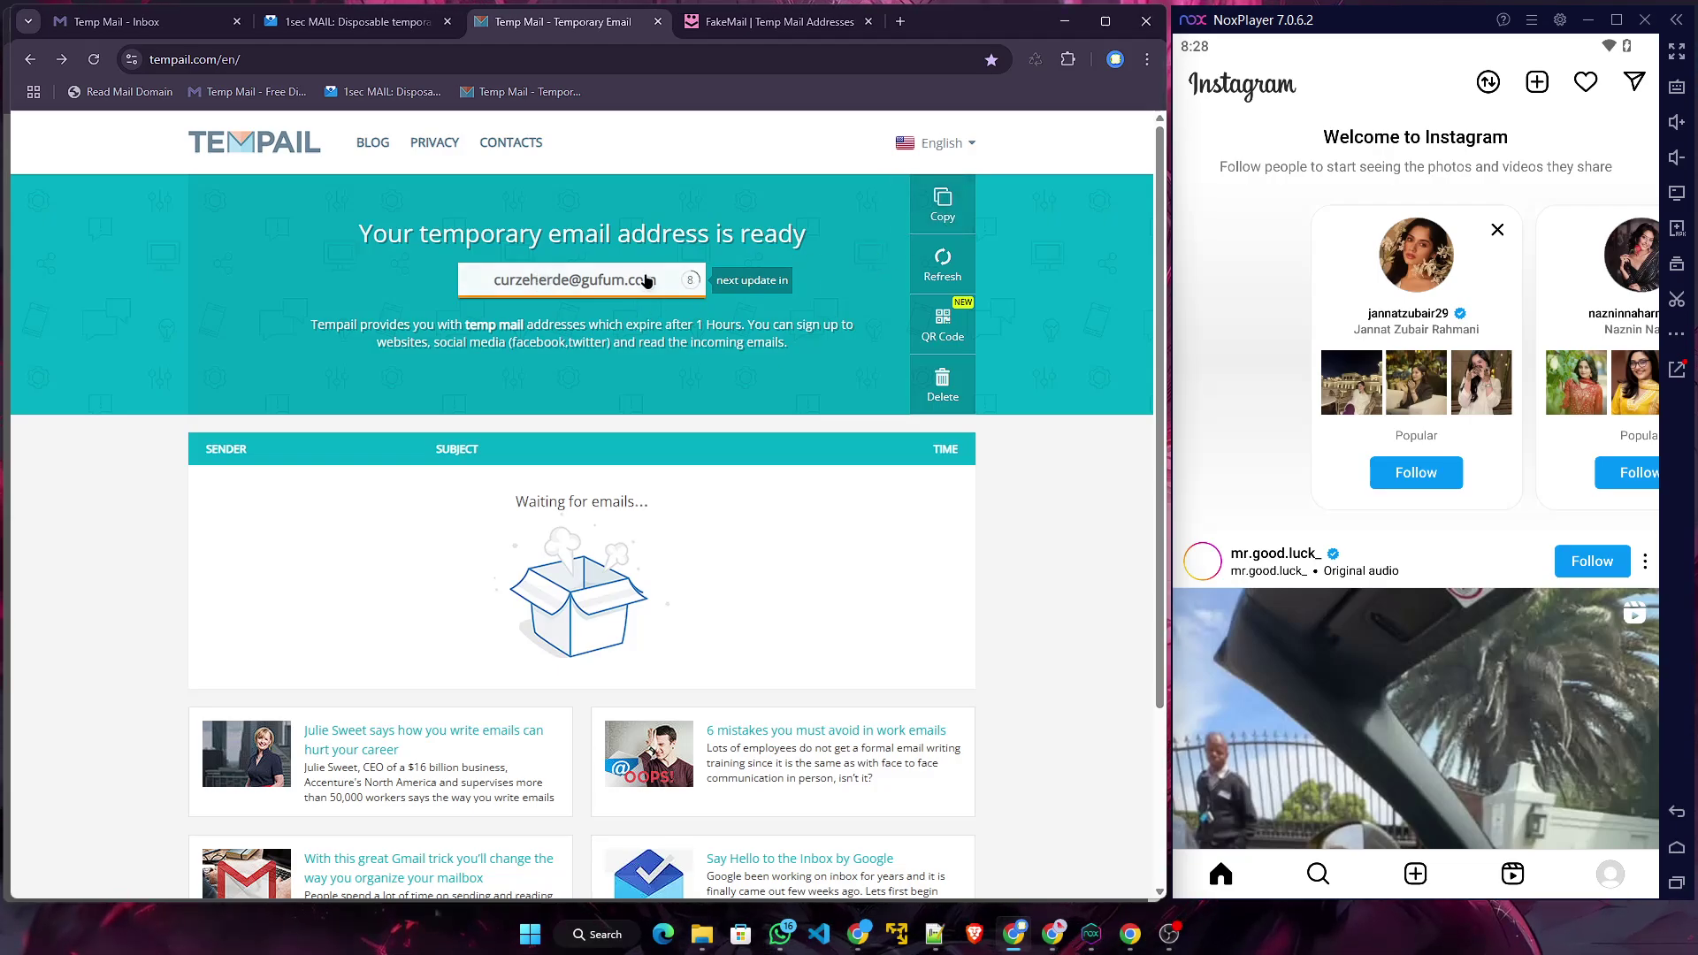
left_click(942, 208)
left_click(1052, 933)
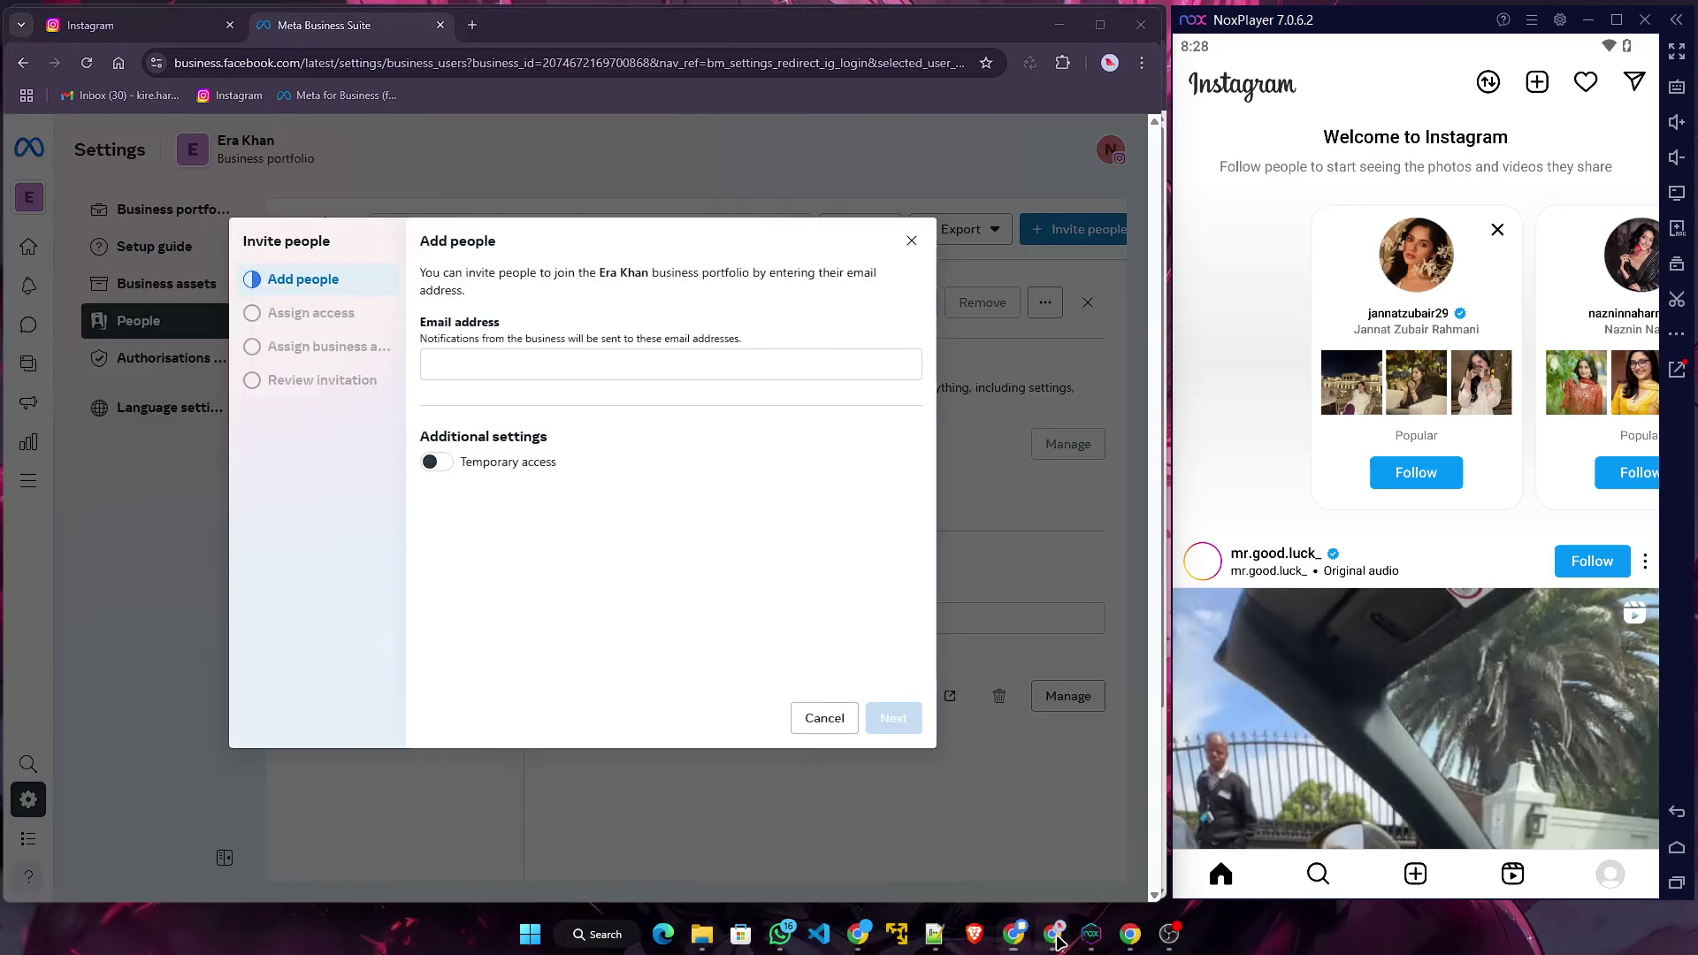
right_click(657, 369)
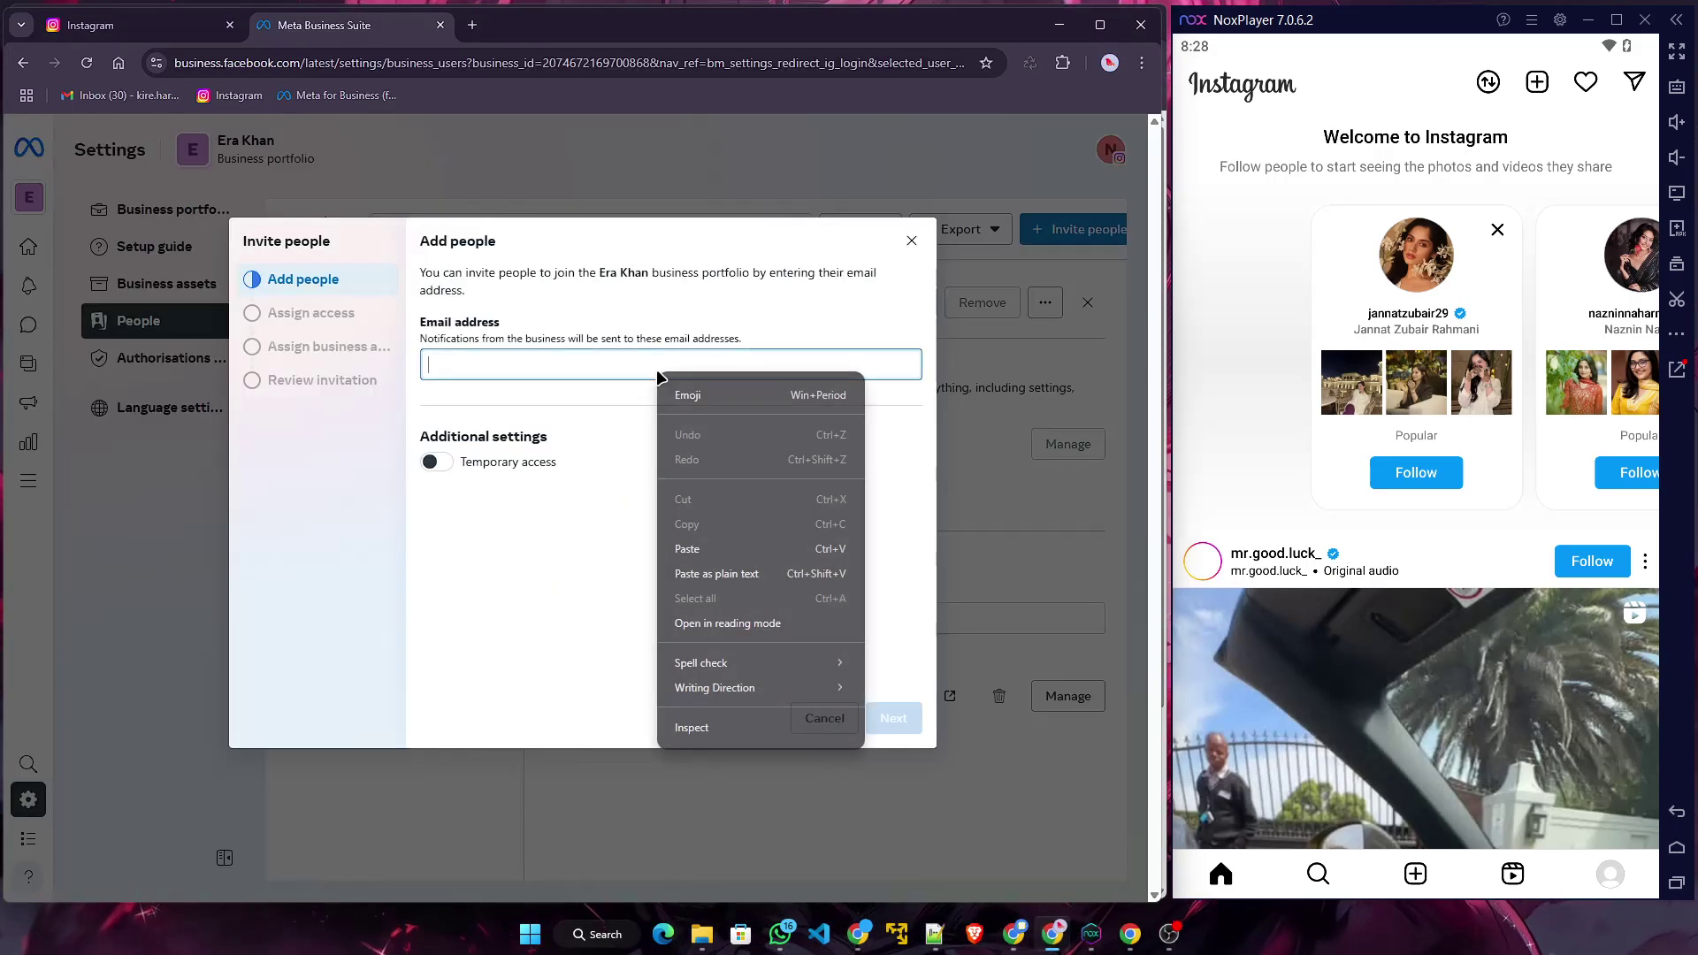
left_click(705, 536)
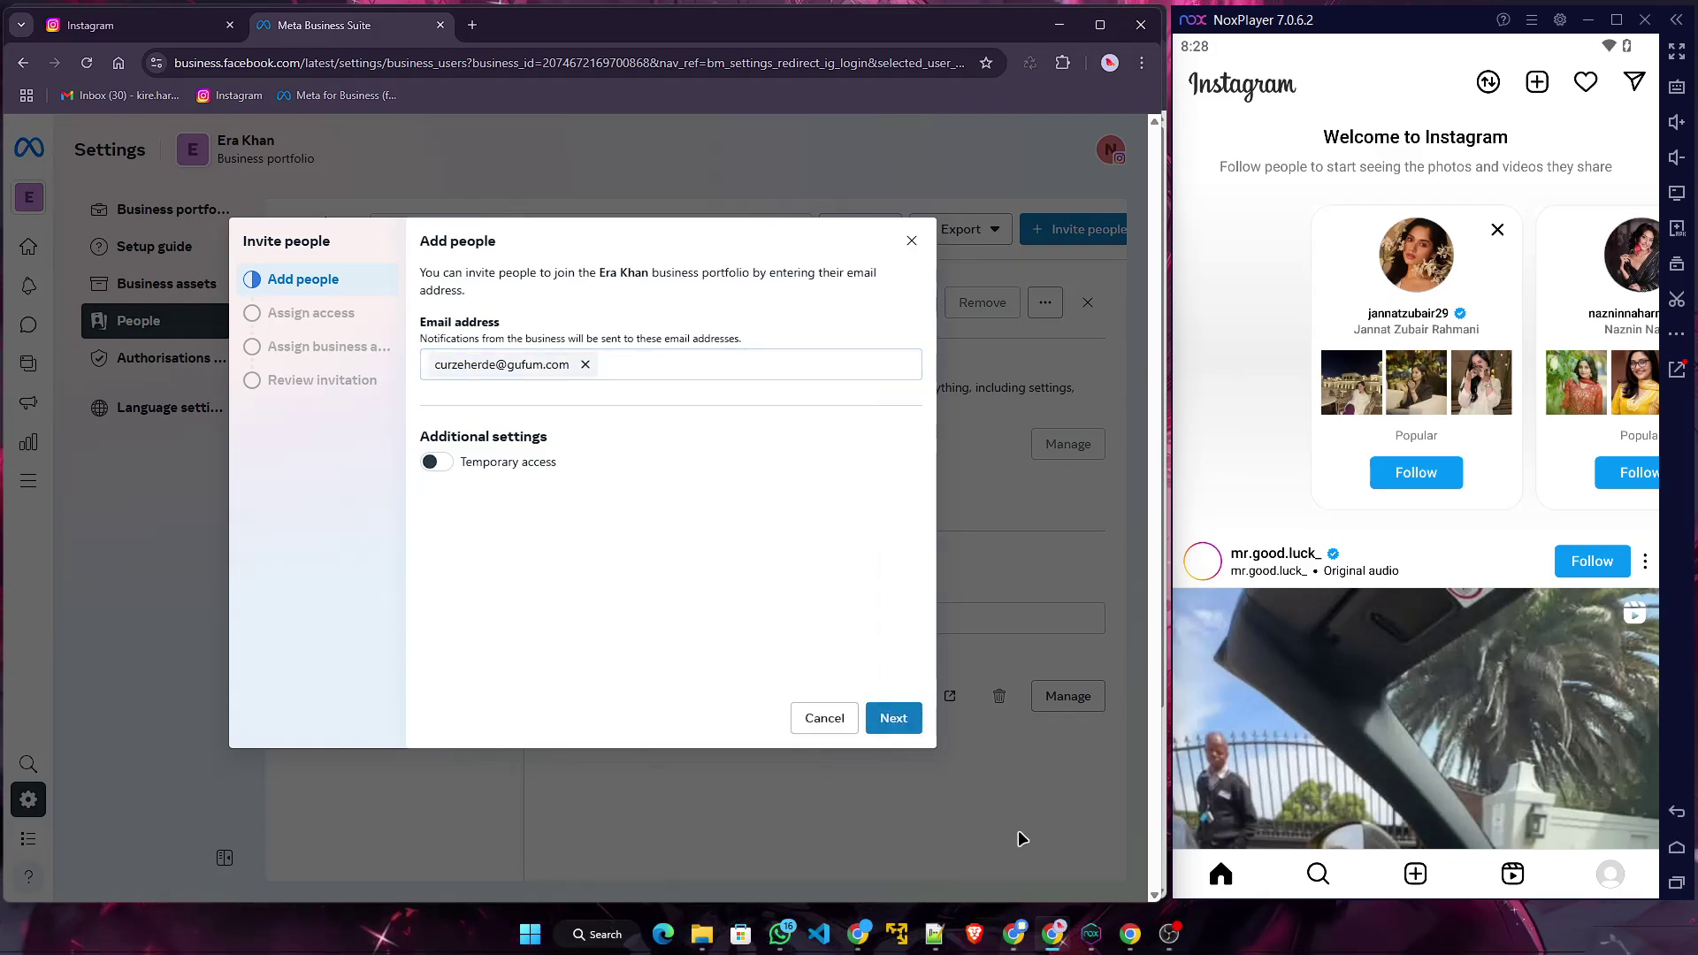
- Grant the invitee full control over Everything, send the invitation and close the confirmation
left_click(895, 718)
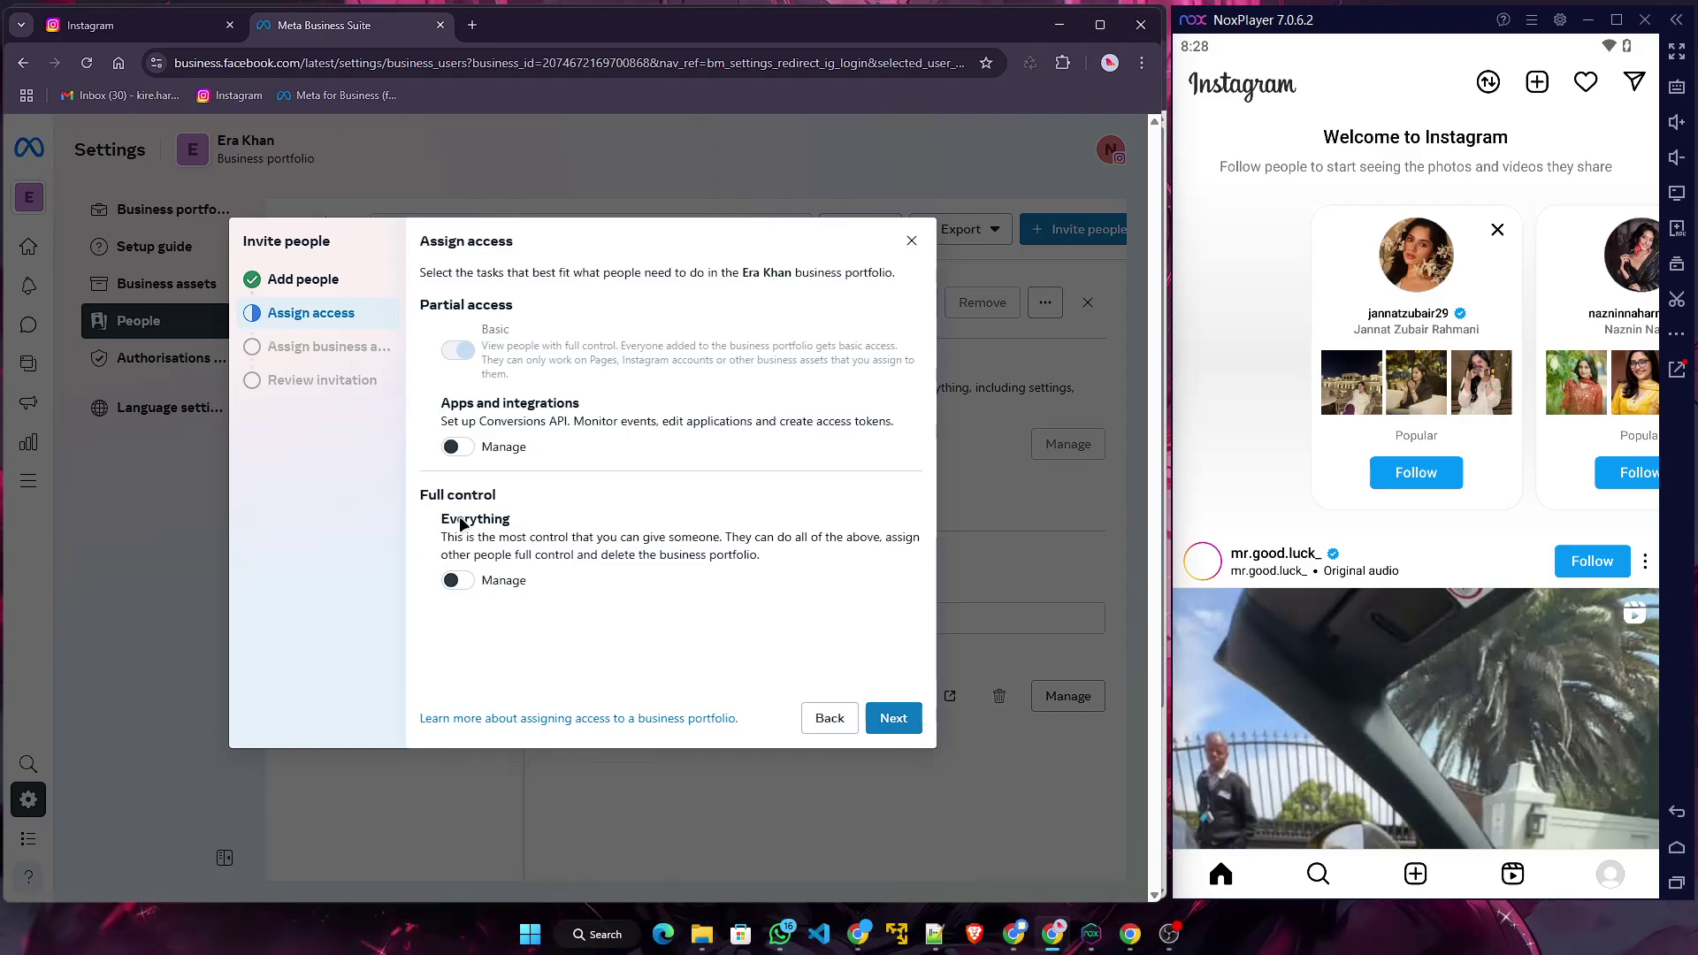
left_click(457, 582)
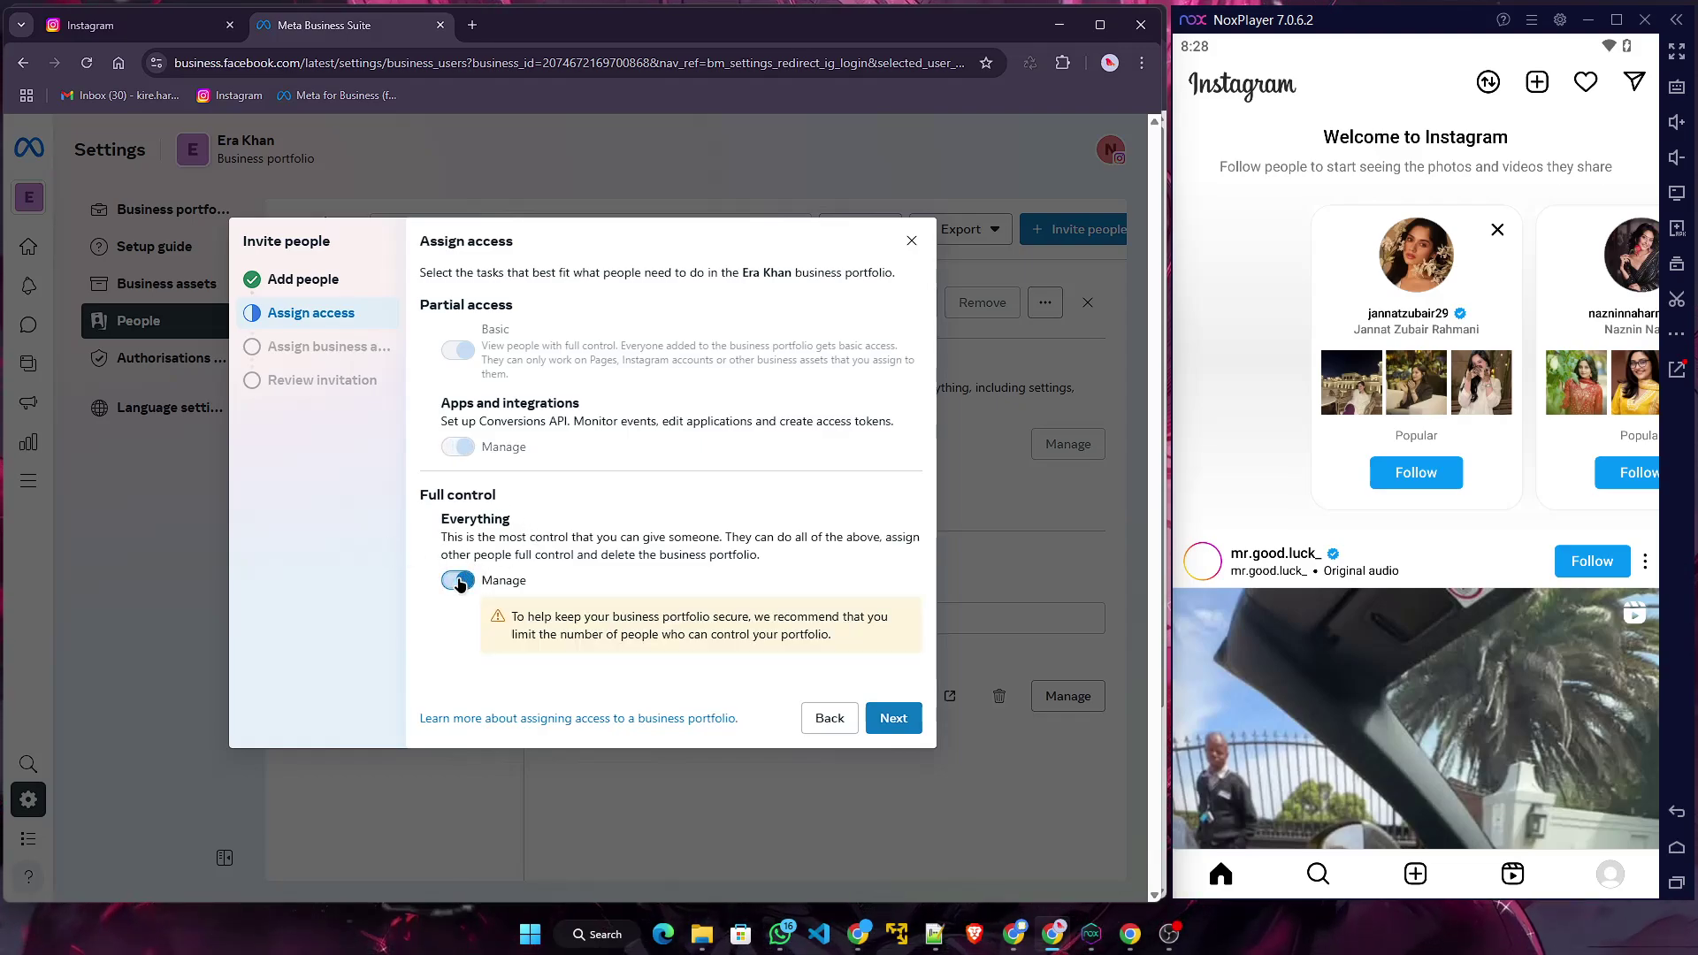
left_click(892, 723)
left_click(891, 724)
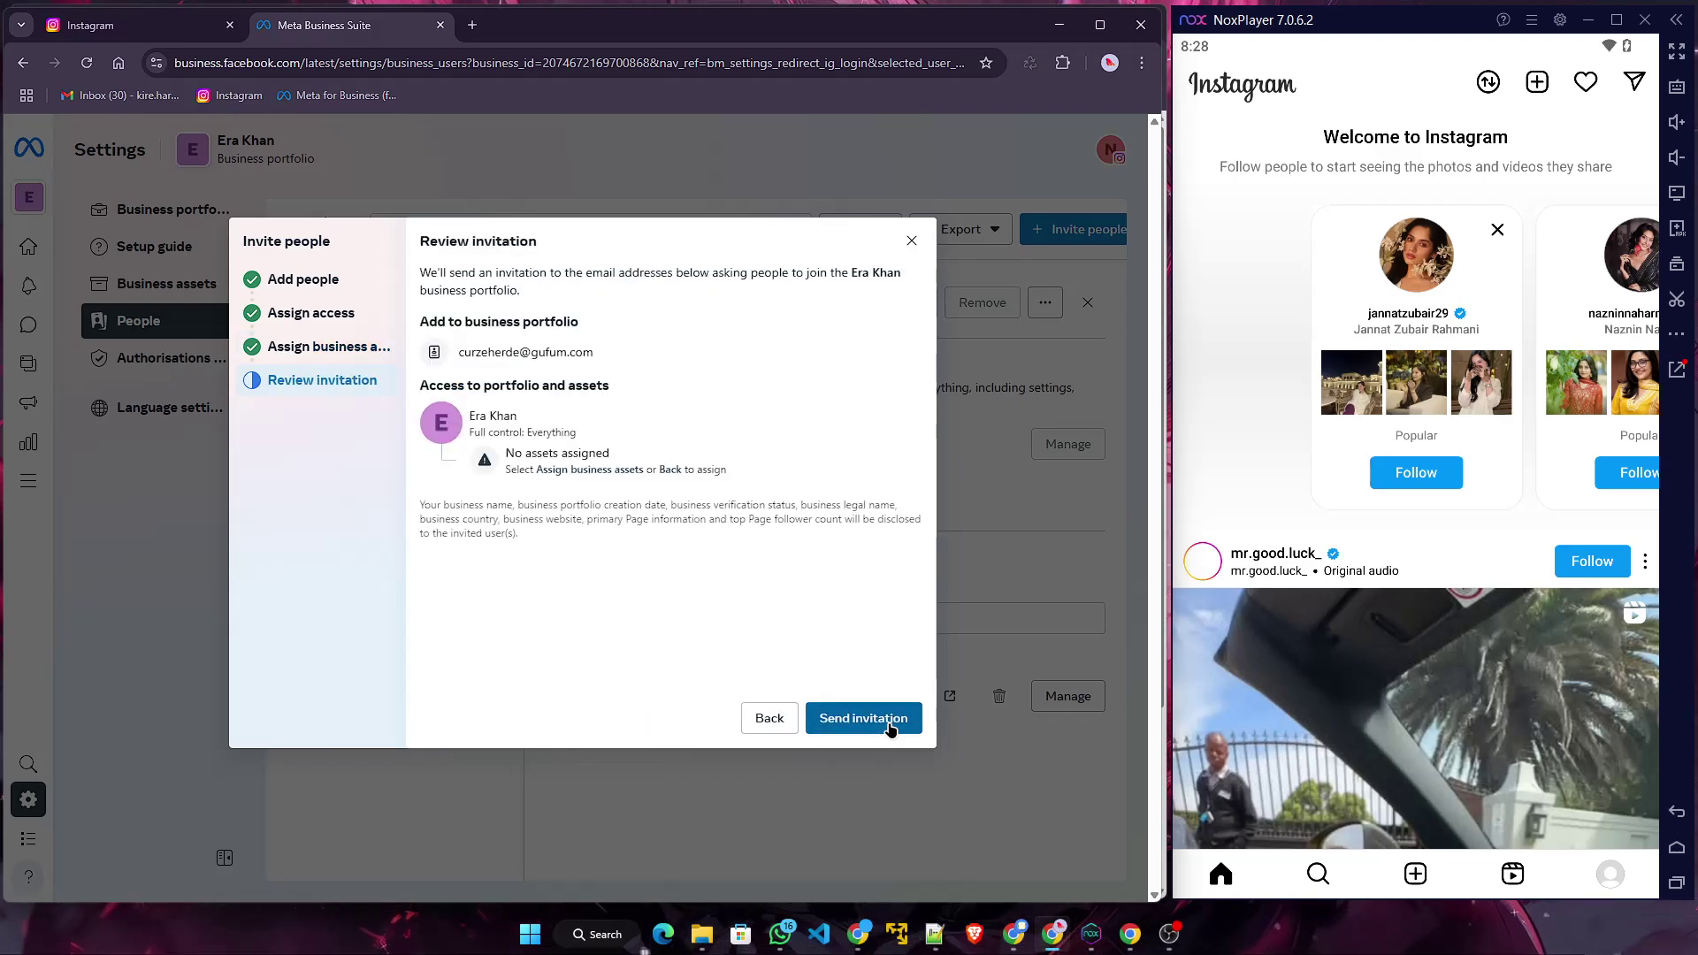
left_click(890, 726)
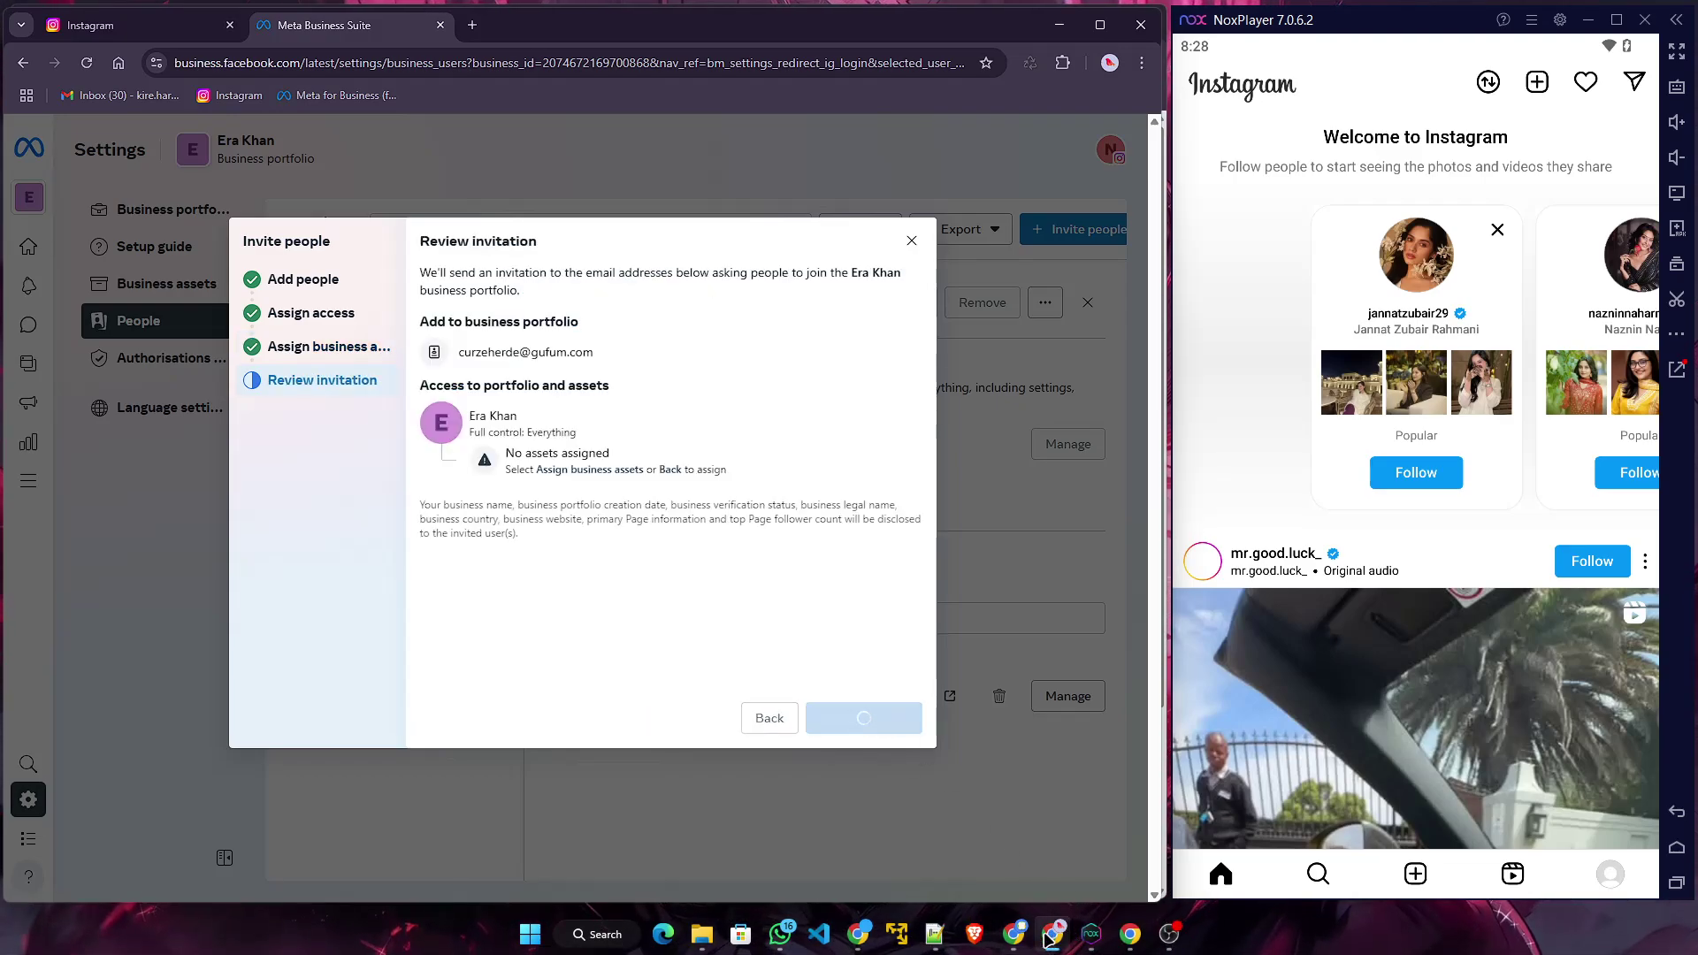
left_click(899, 718)
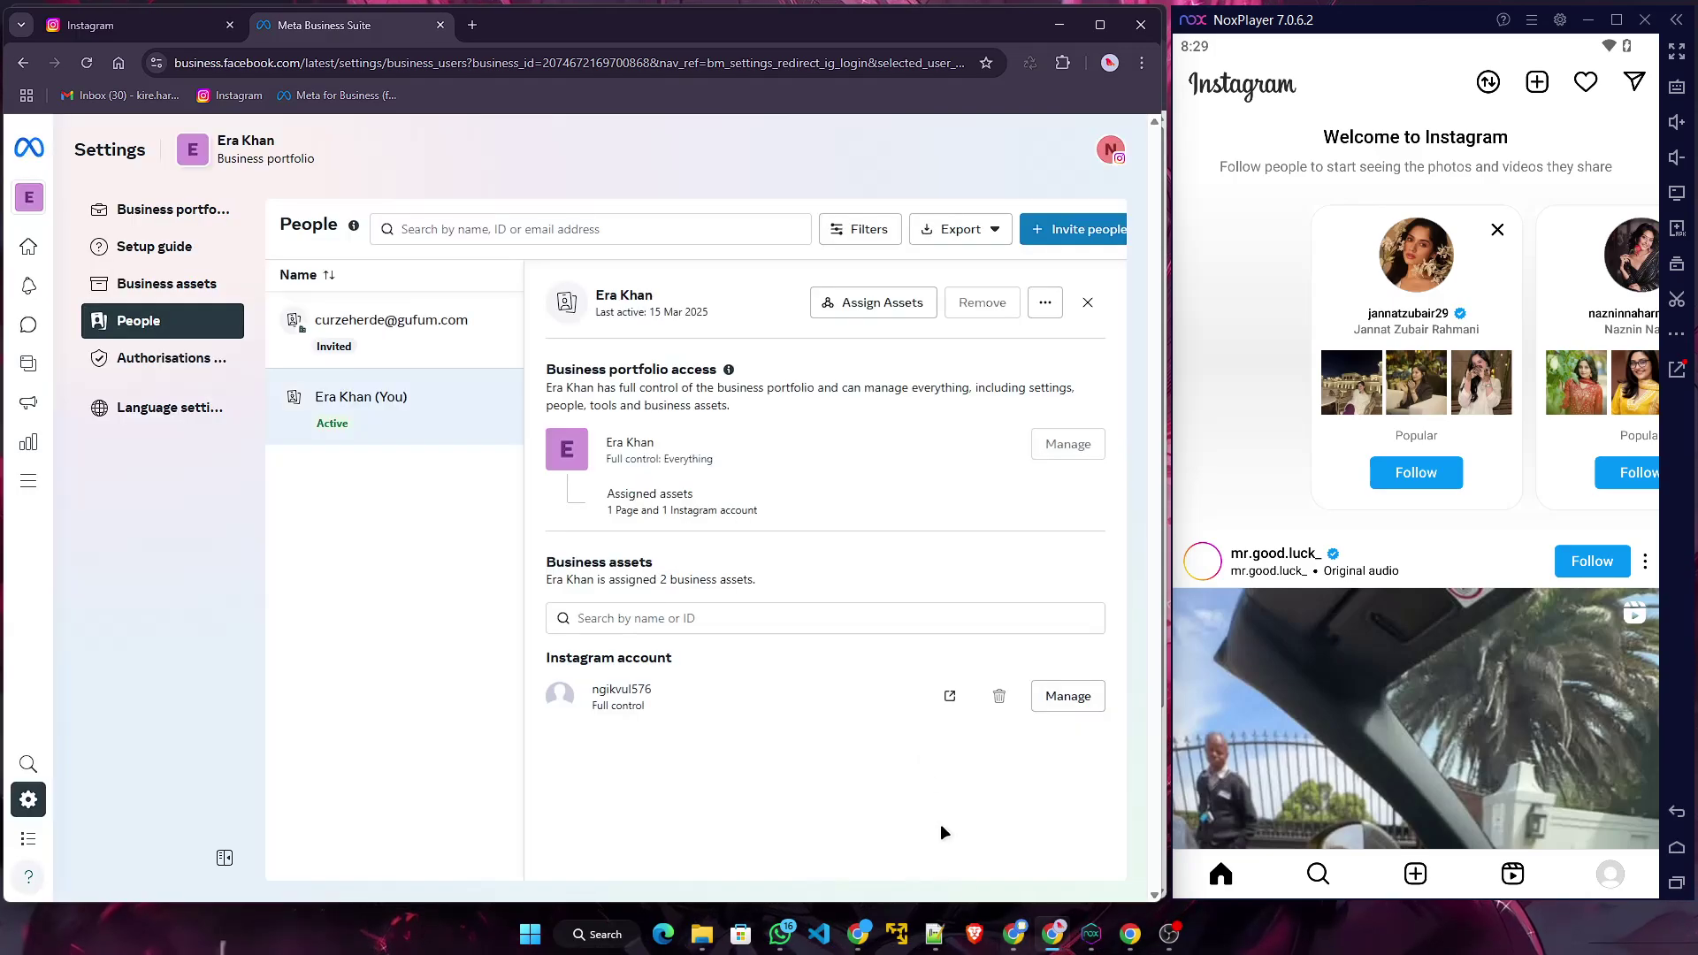
left_click(1014, 934)
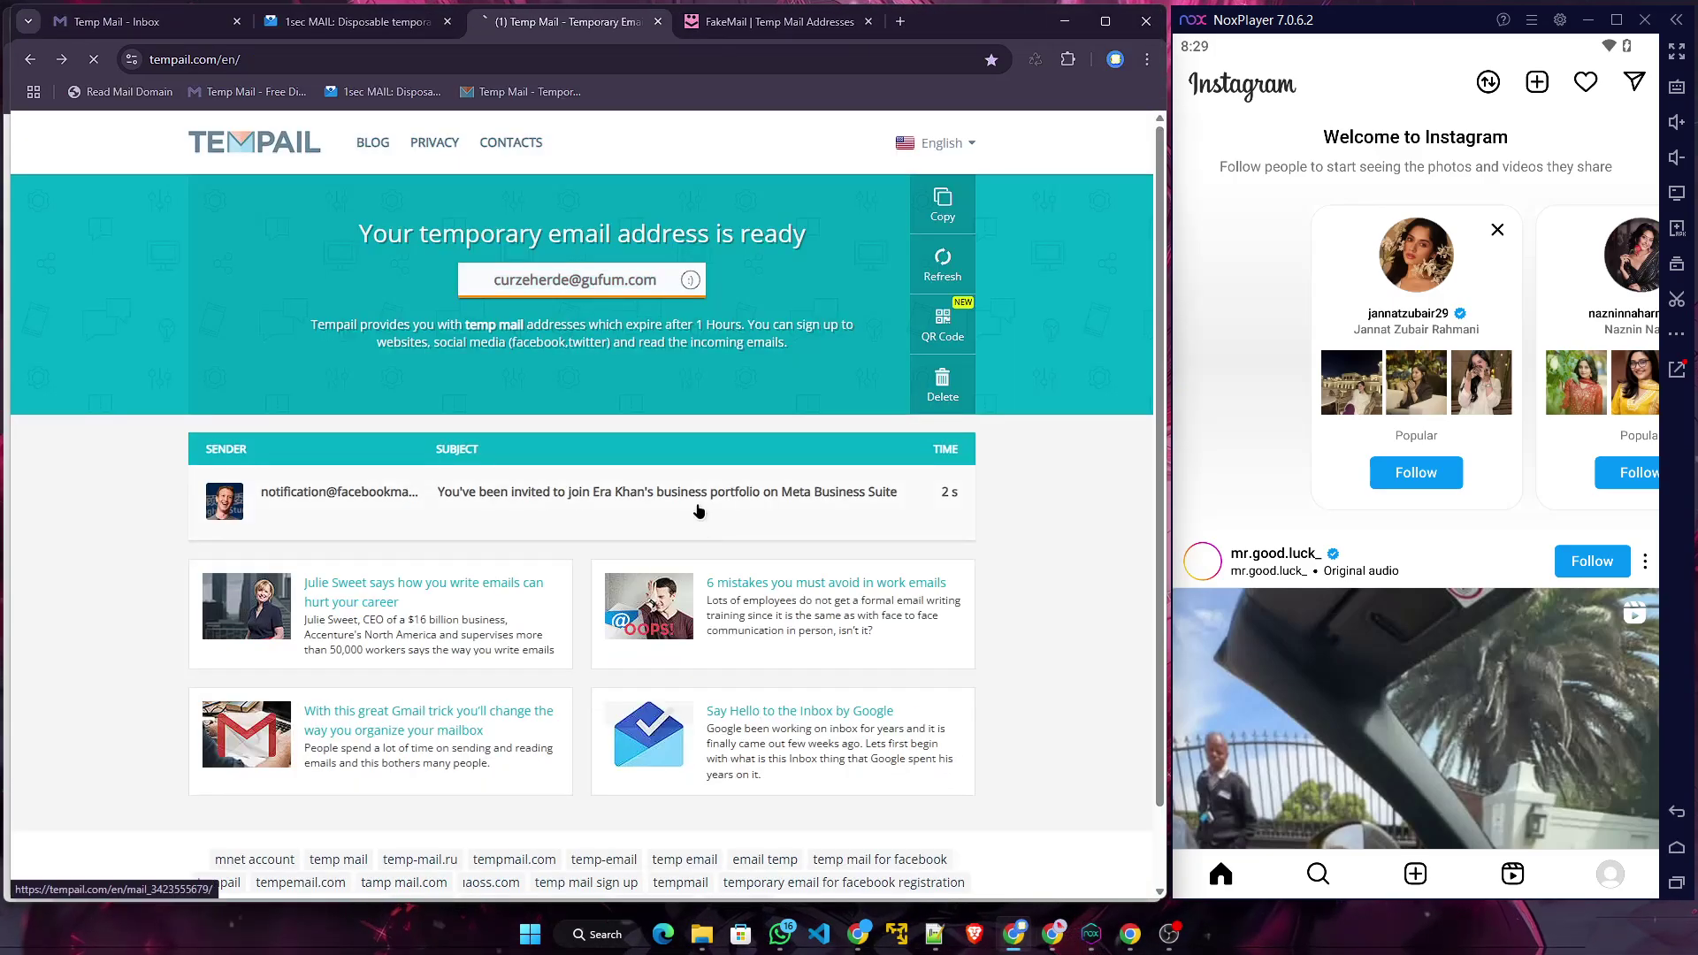
- Open Facebook's portfolio invitation email in Tempail and follow its View invitation link
left_click(695, 506)
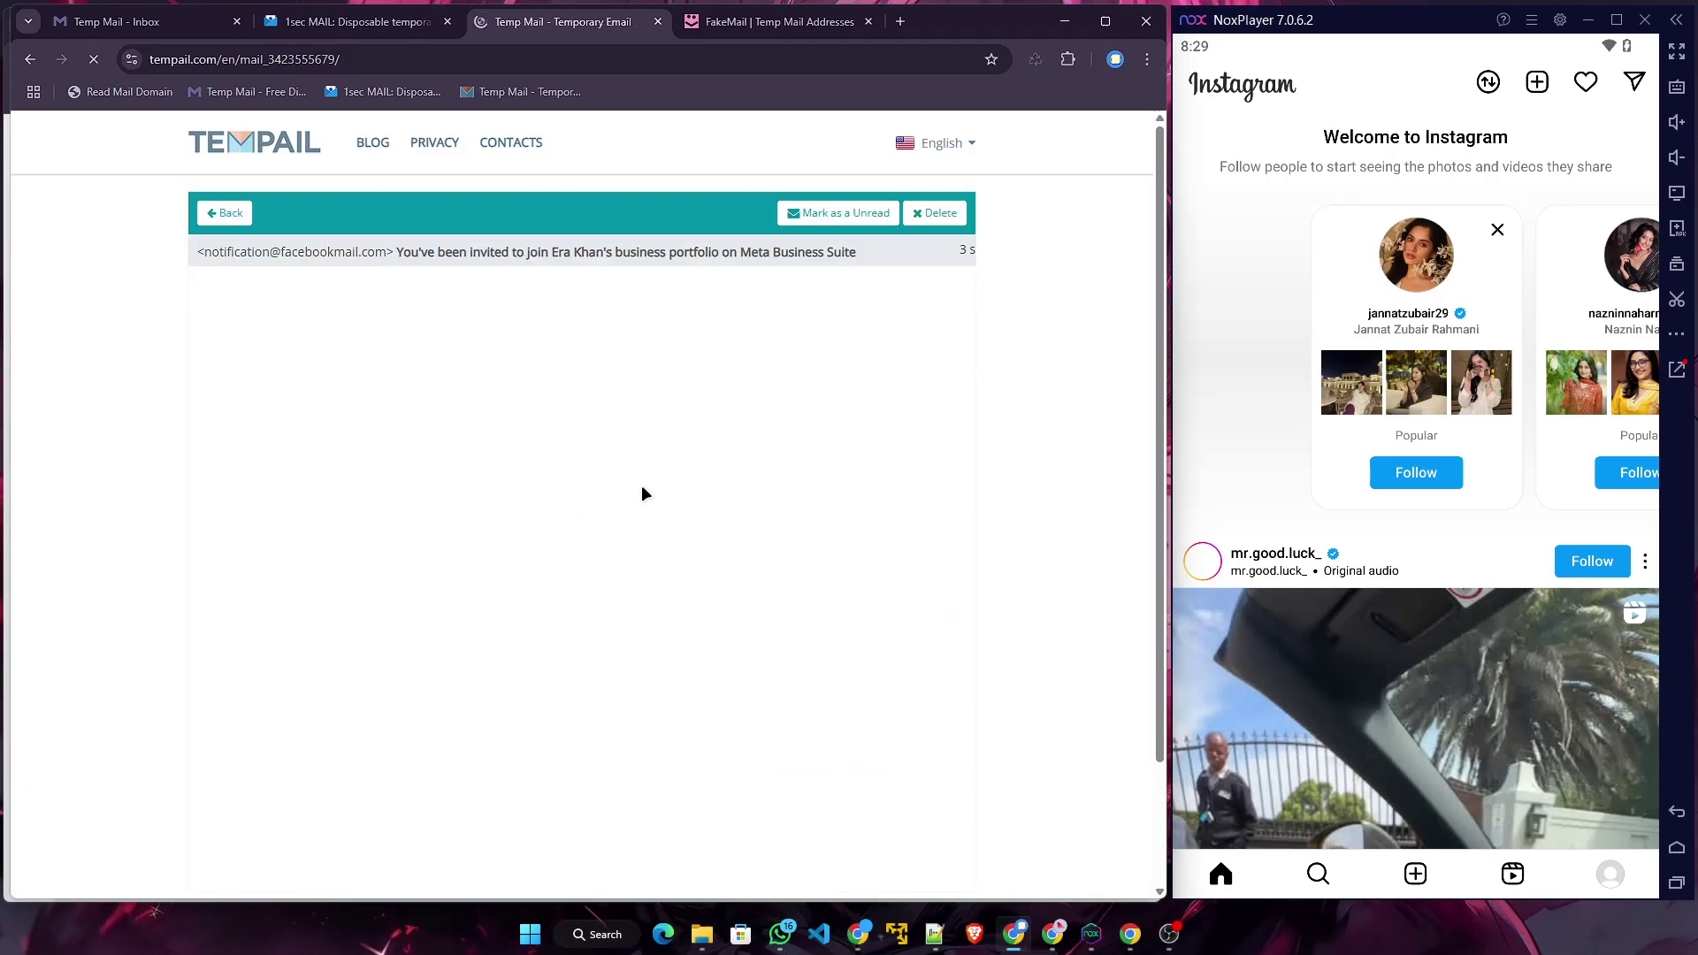
scroll(646, 518, "down", 6)
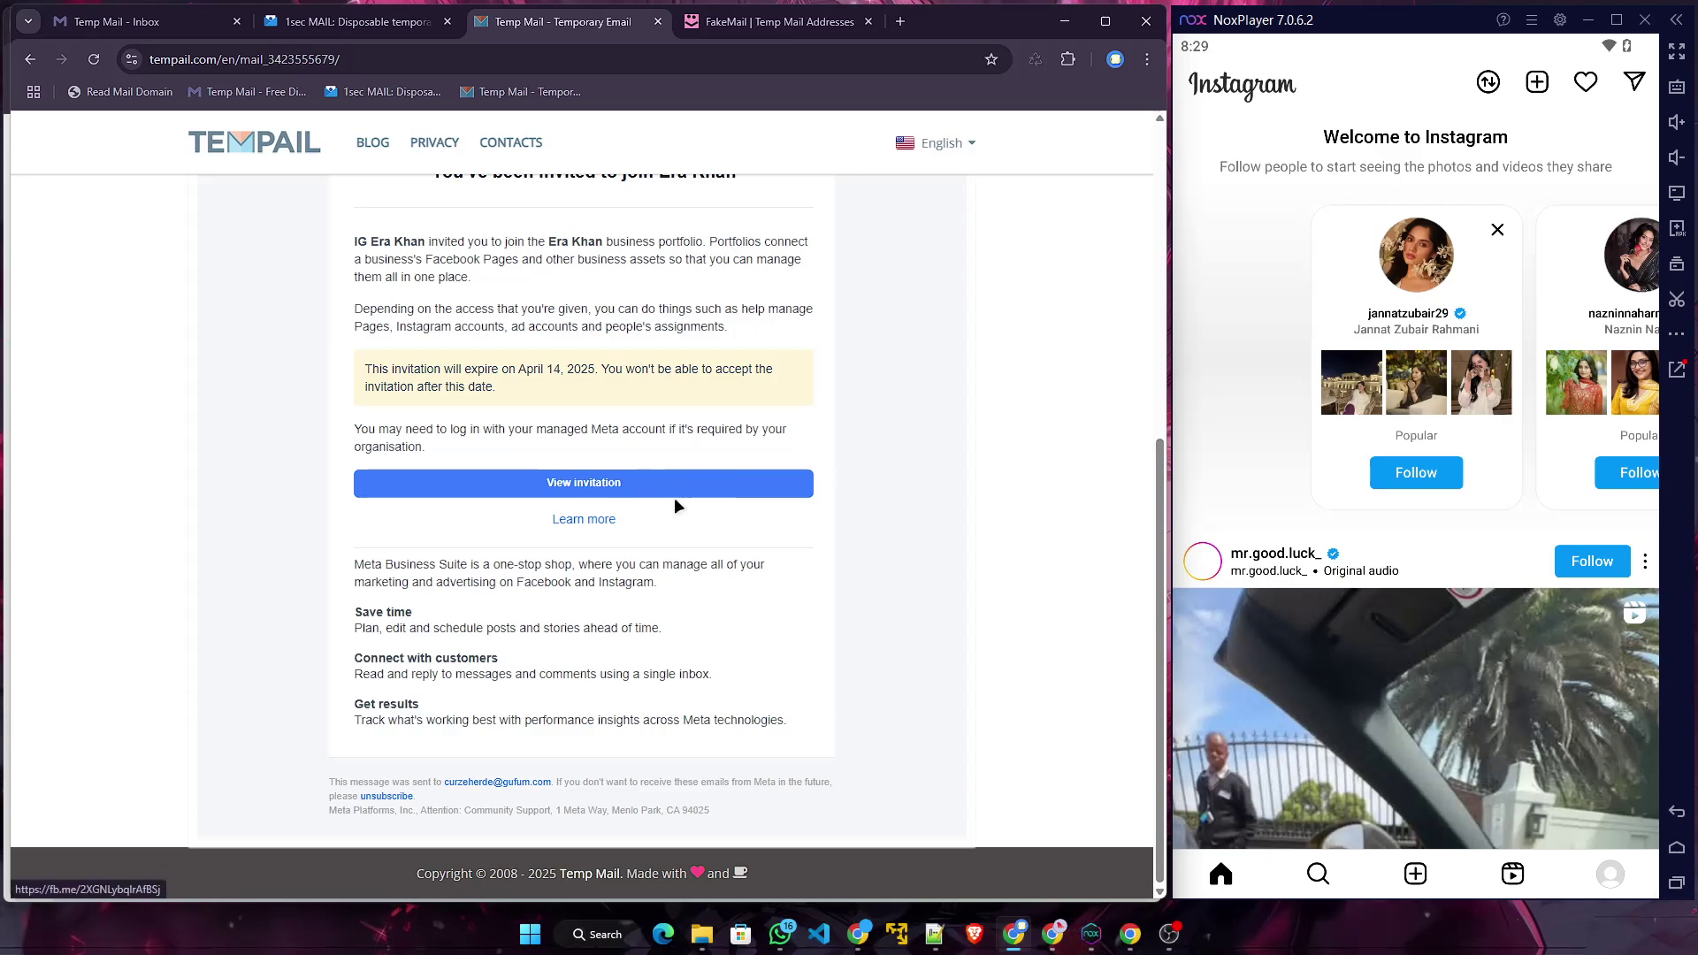
left_click(733, 502)
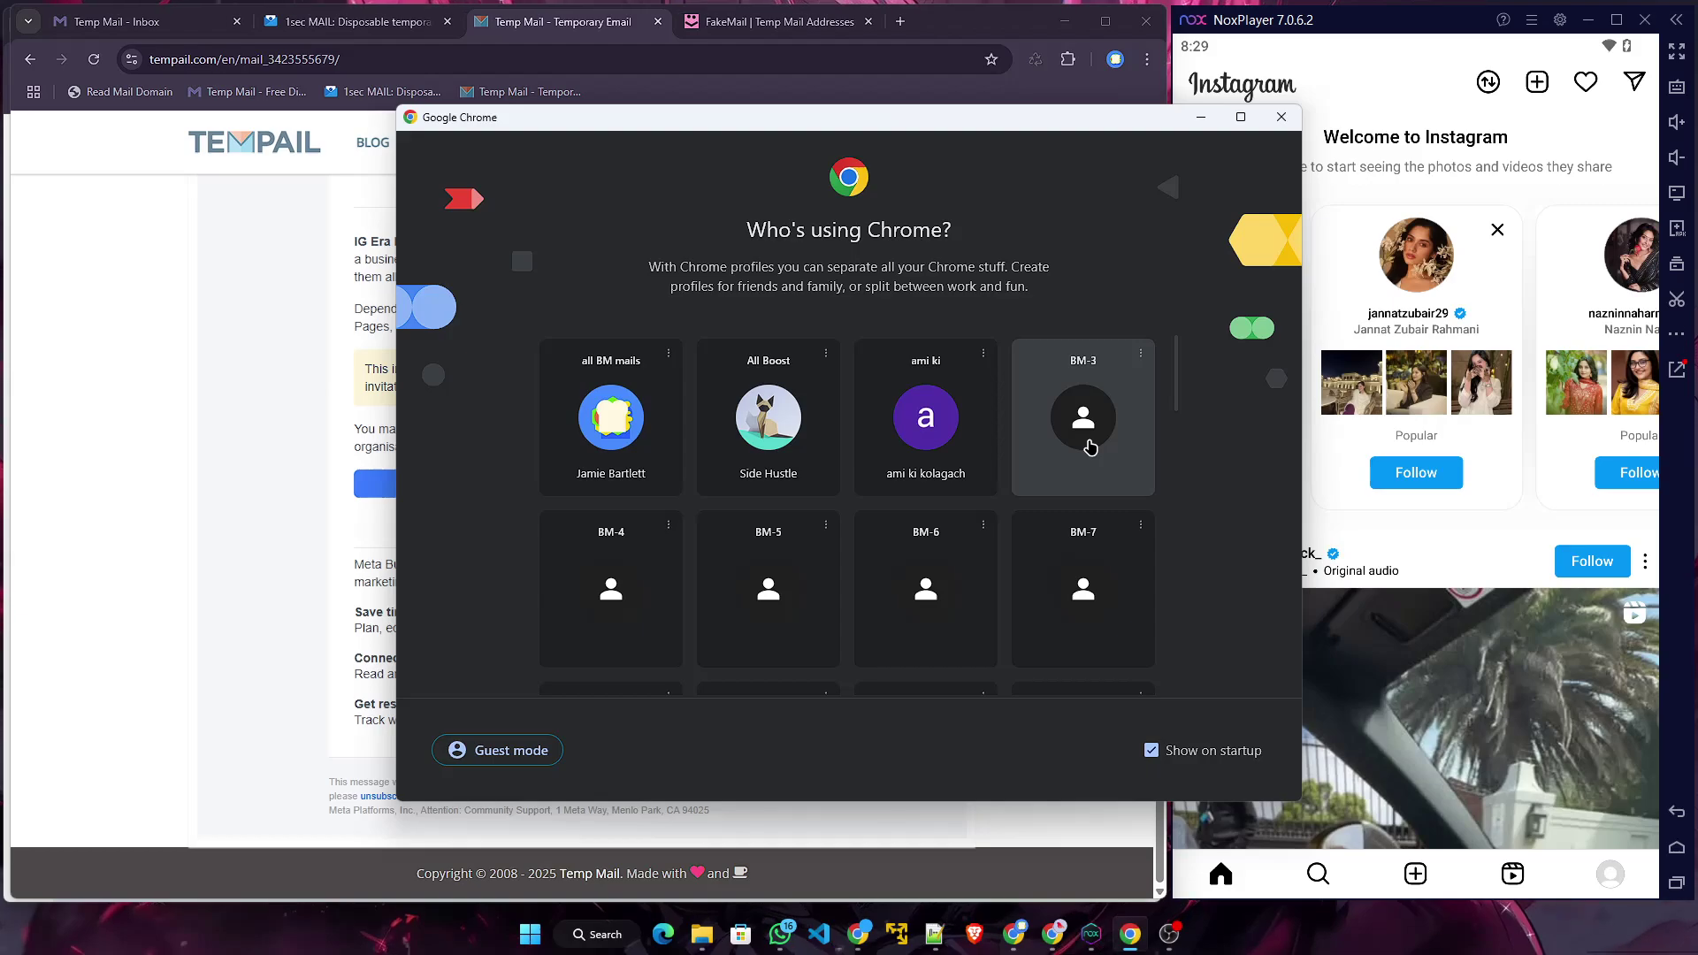
- Open the invitation in the BM-3 profile, dismiss the extension warning, and load Facebook's log-in page
left_click(1091, 447)
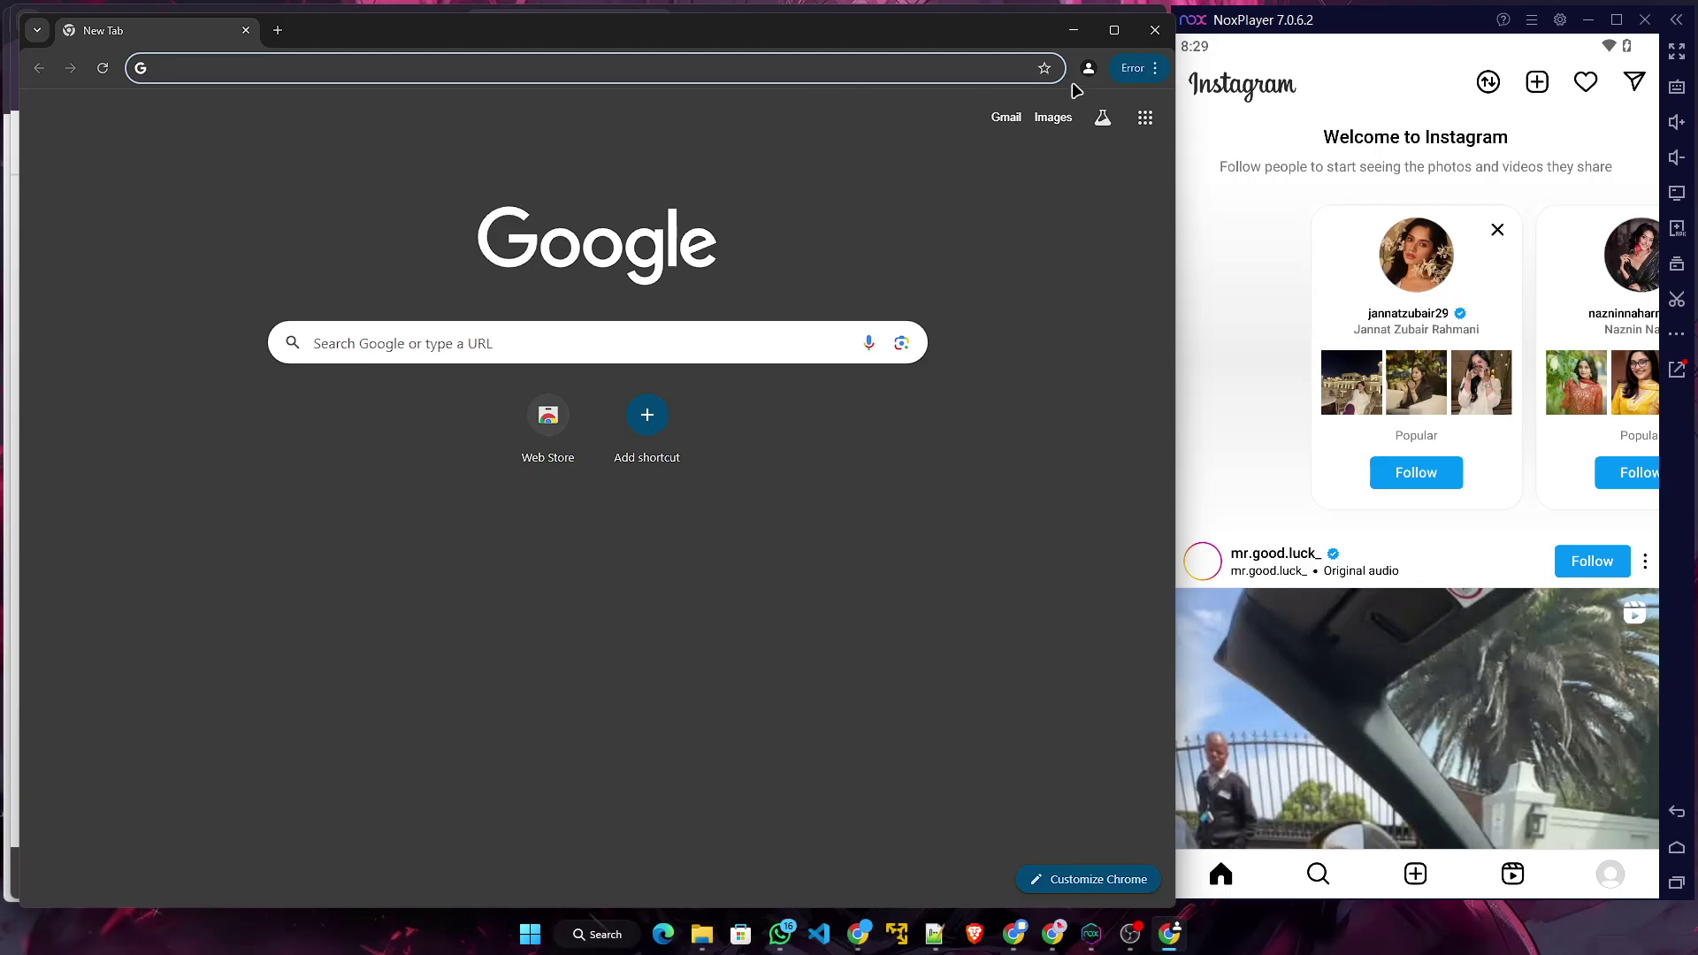
left_click(1135, 68)
left_click(1054, 108)
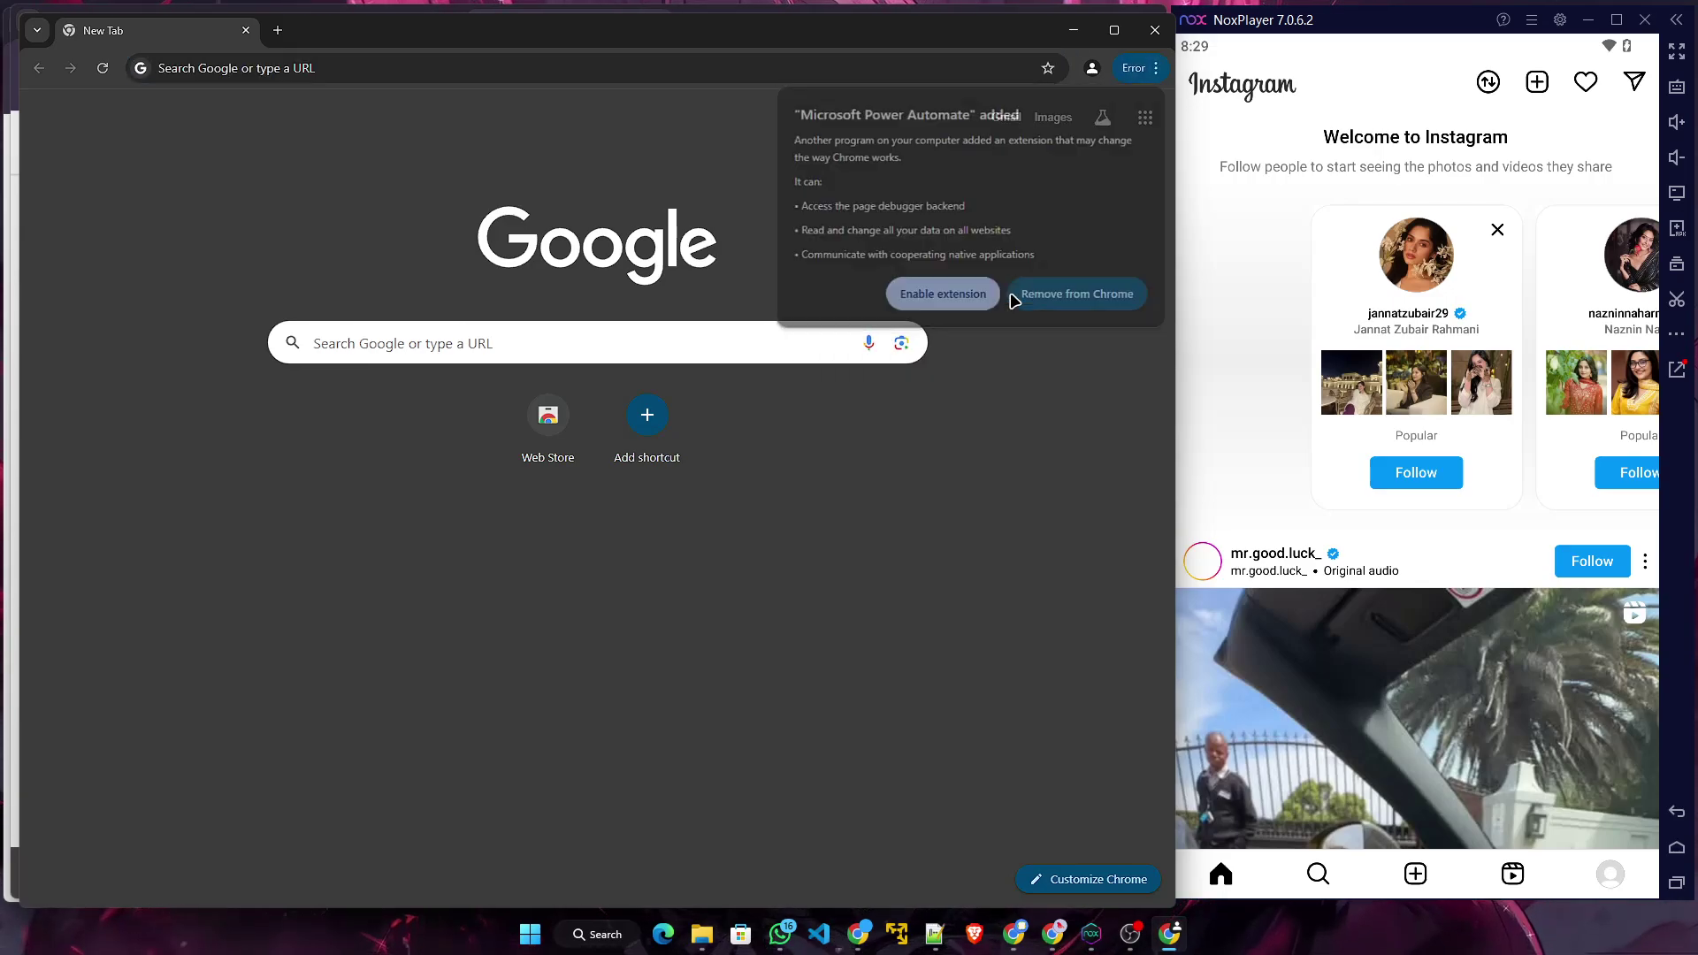
left_click(318, 68)
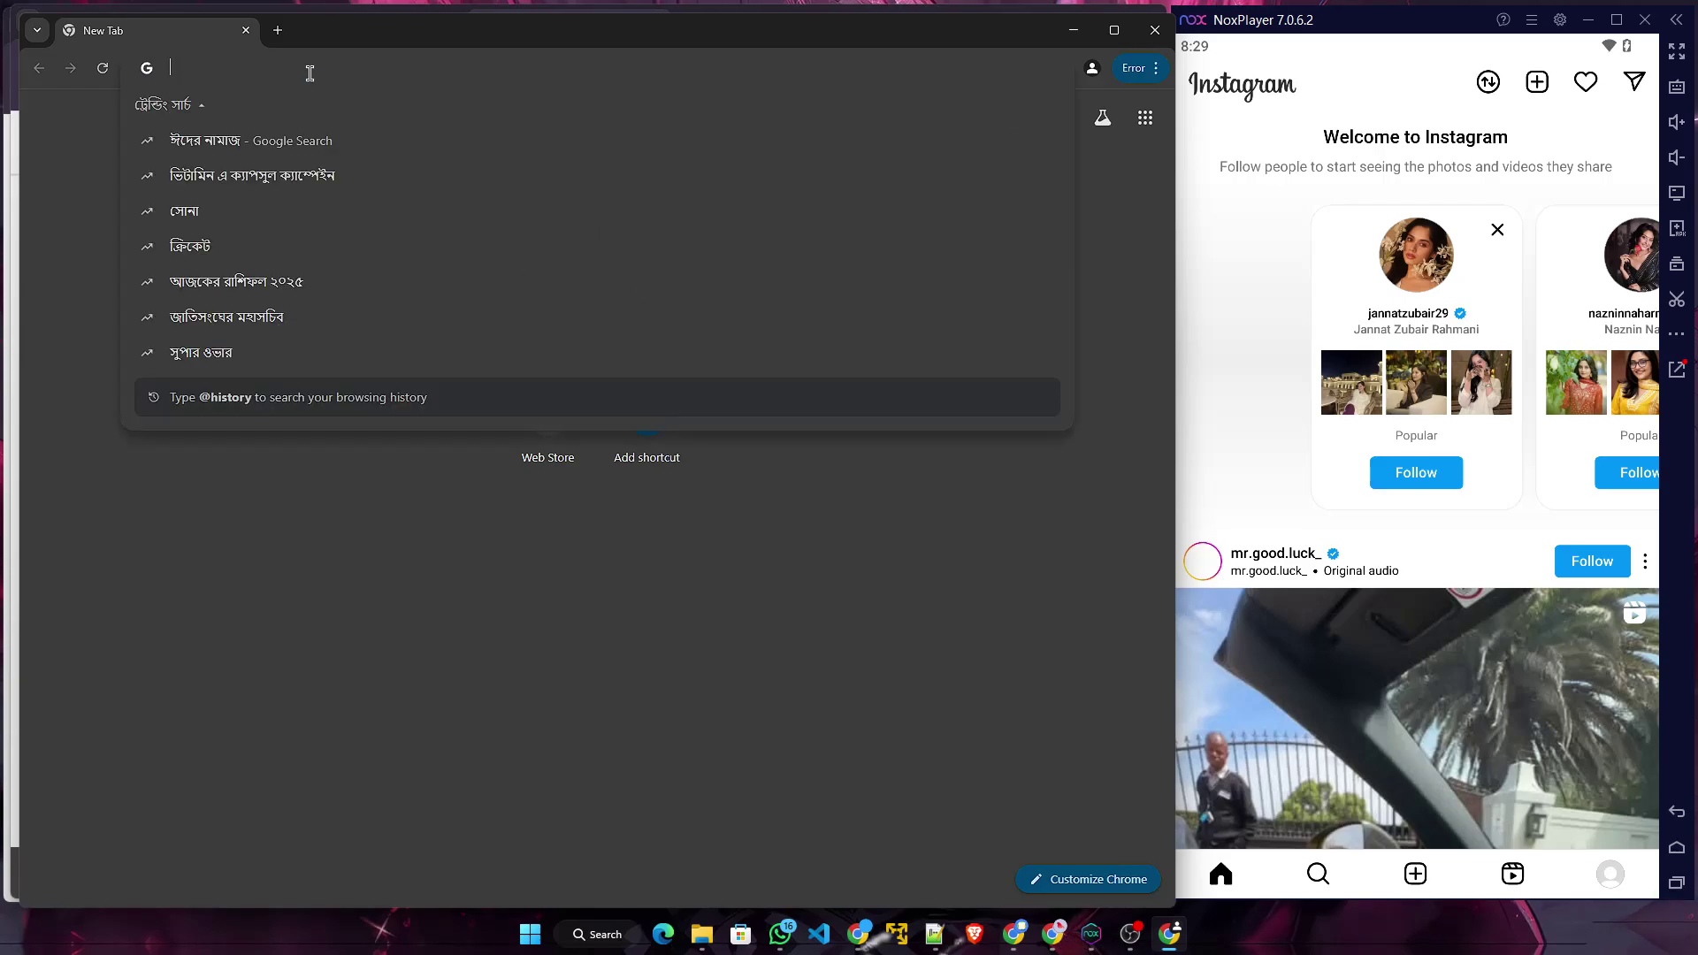
type("fa")
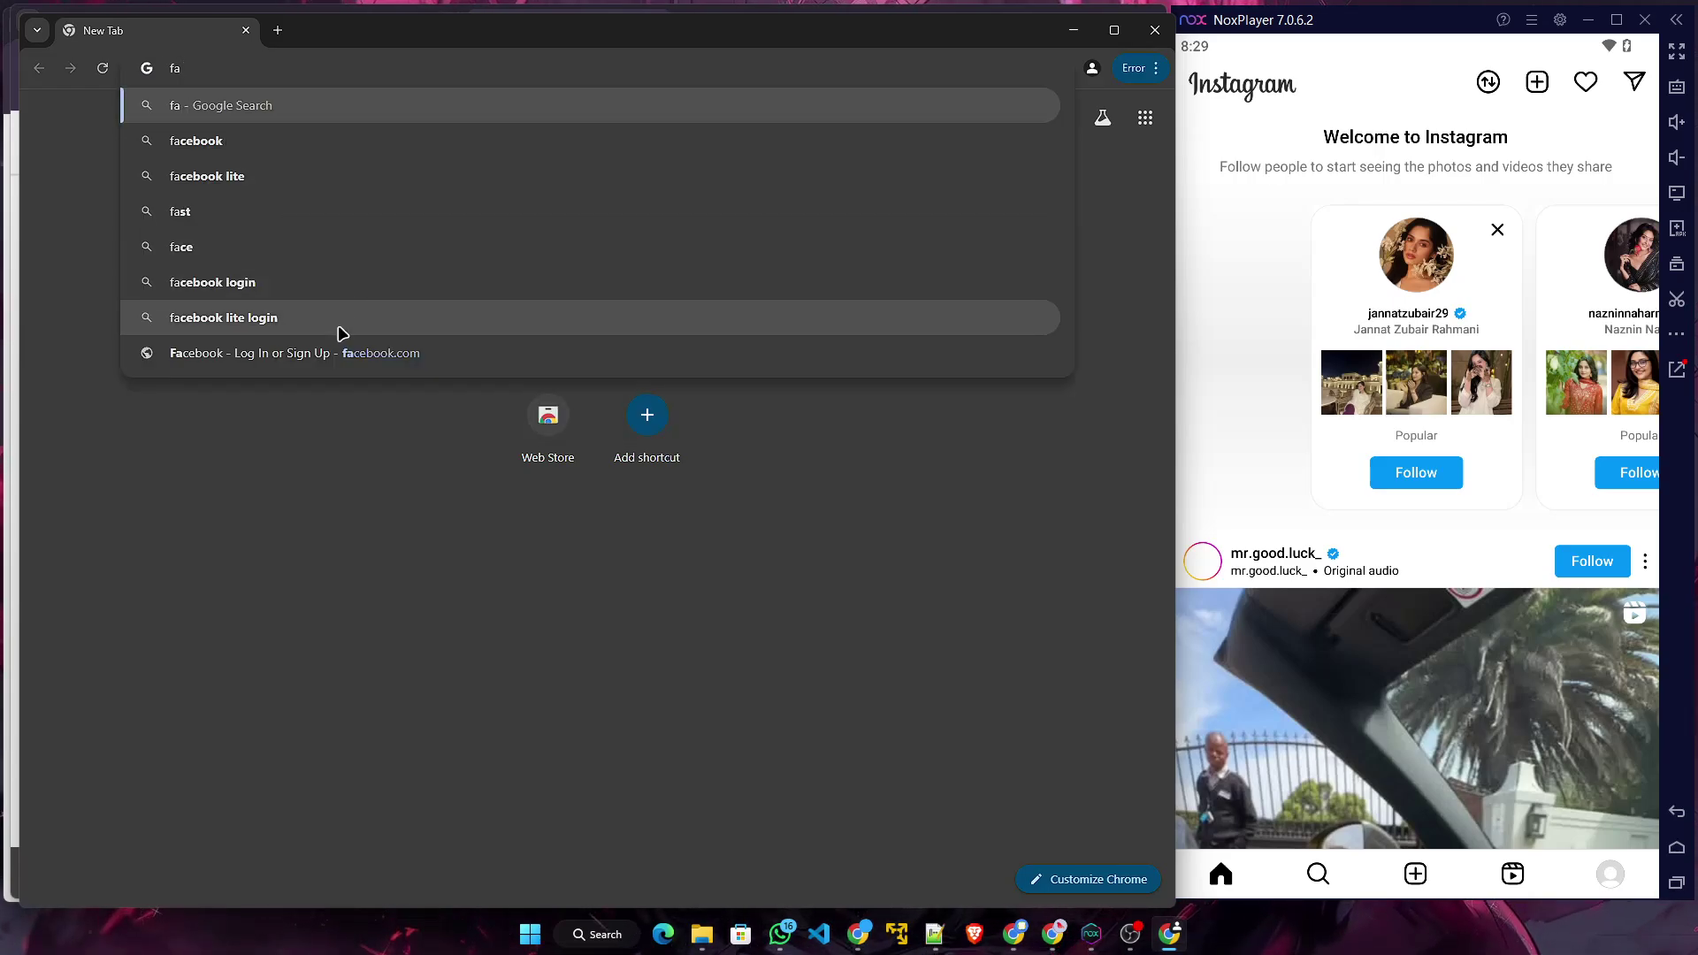
left_click(338, 353)
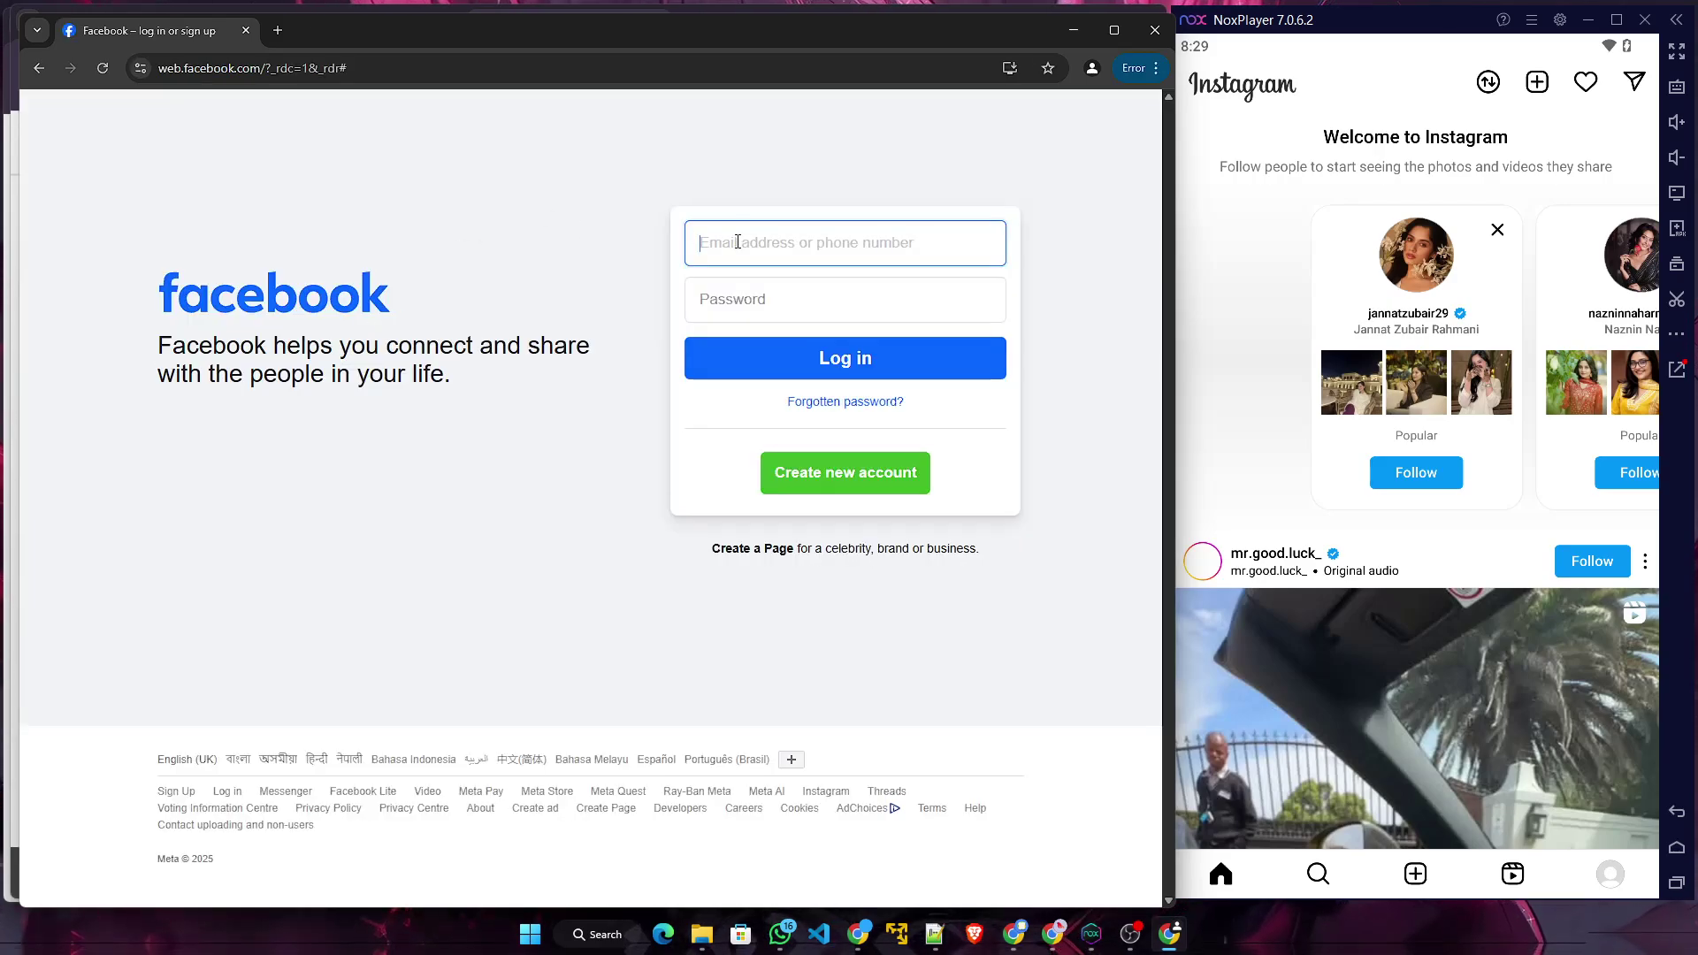
left_click(935, 933)
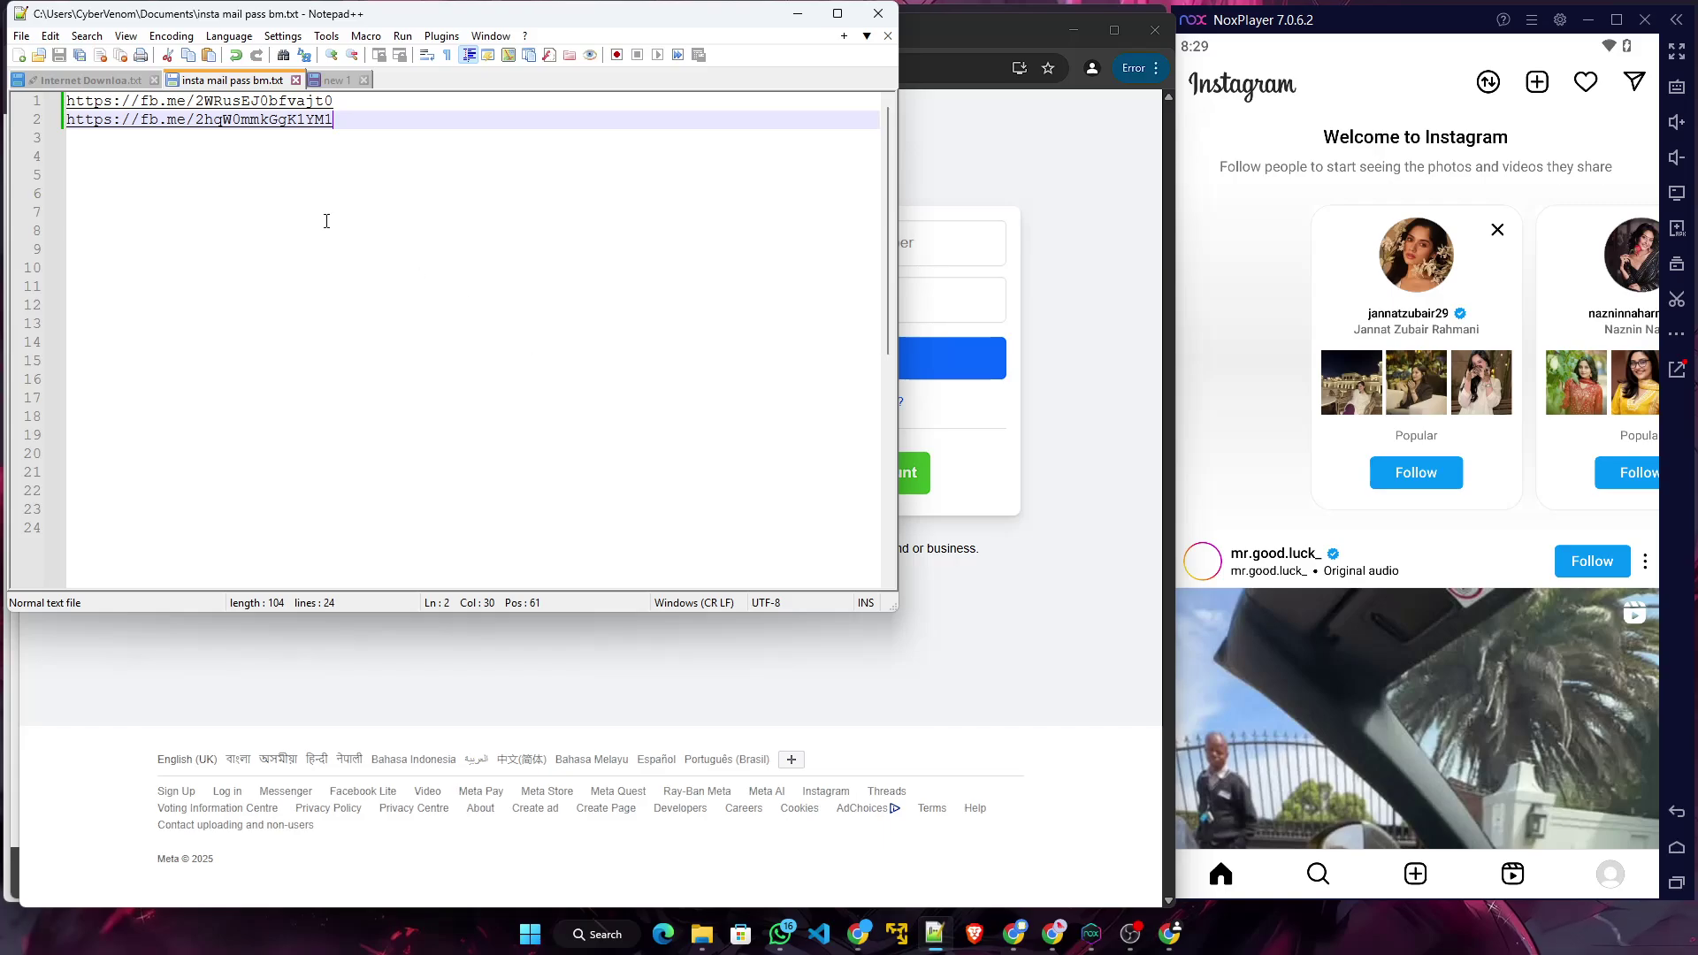
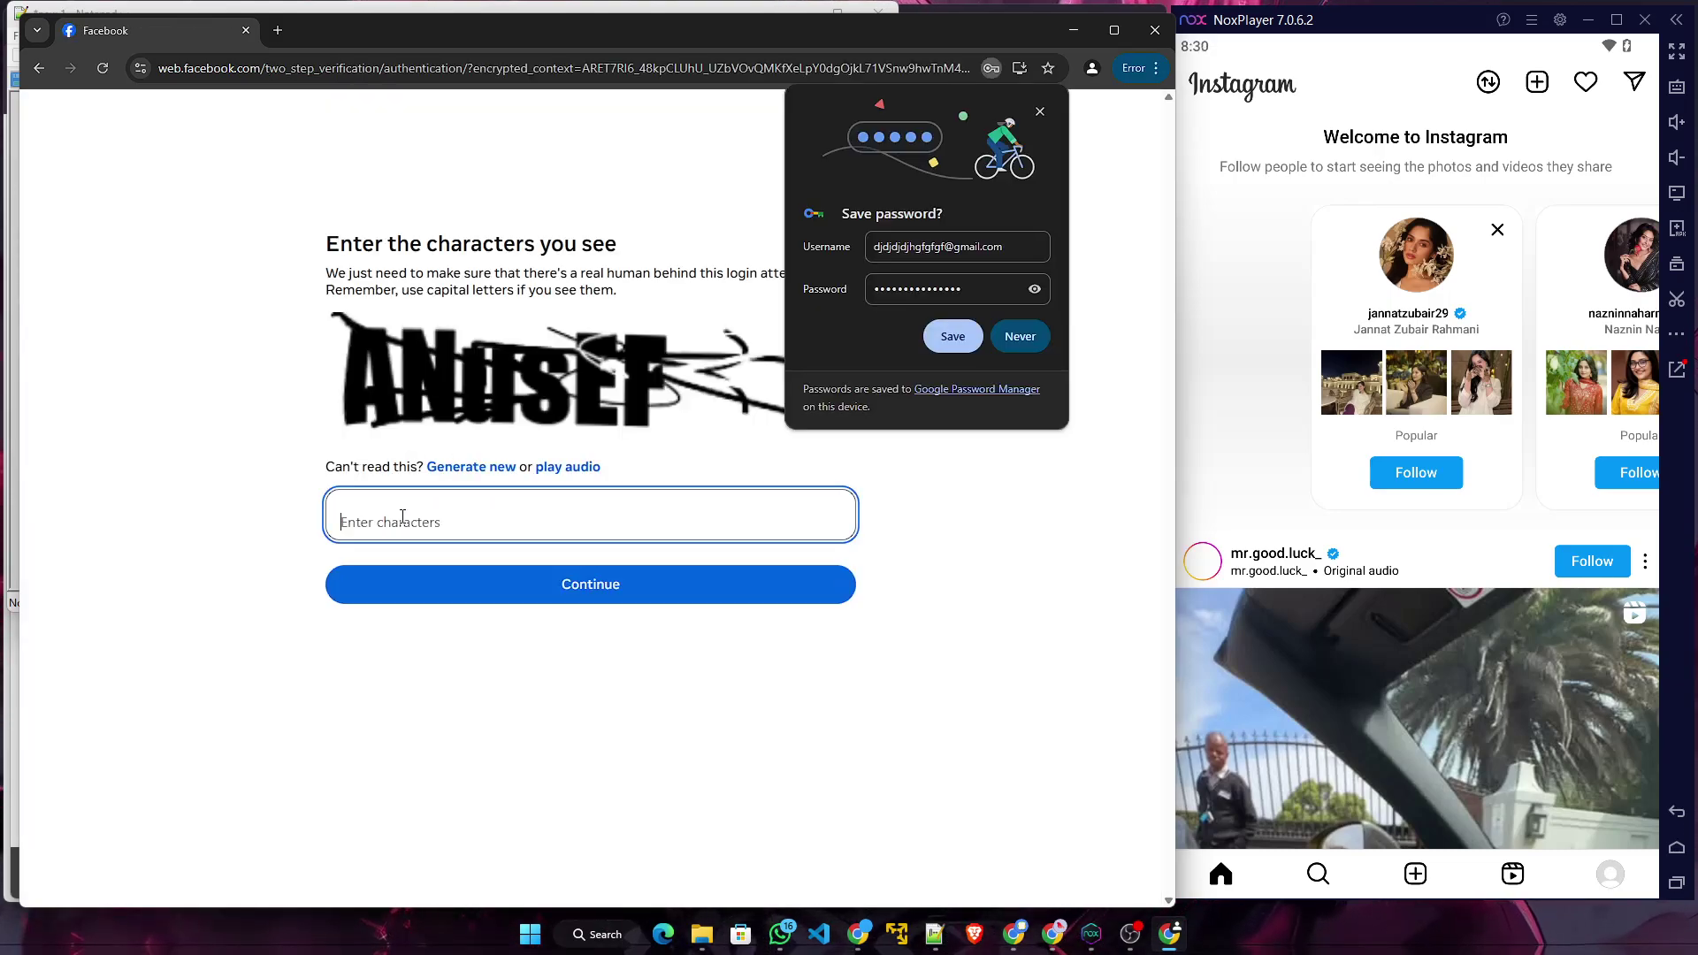
- Decline both save-password prompts and pass Facebook's captcha check to reach the news feed
left_click(1018, 337)
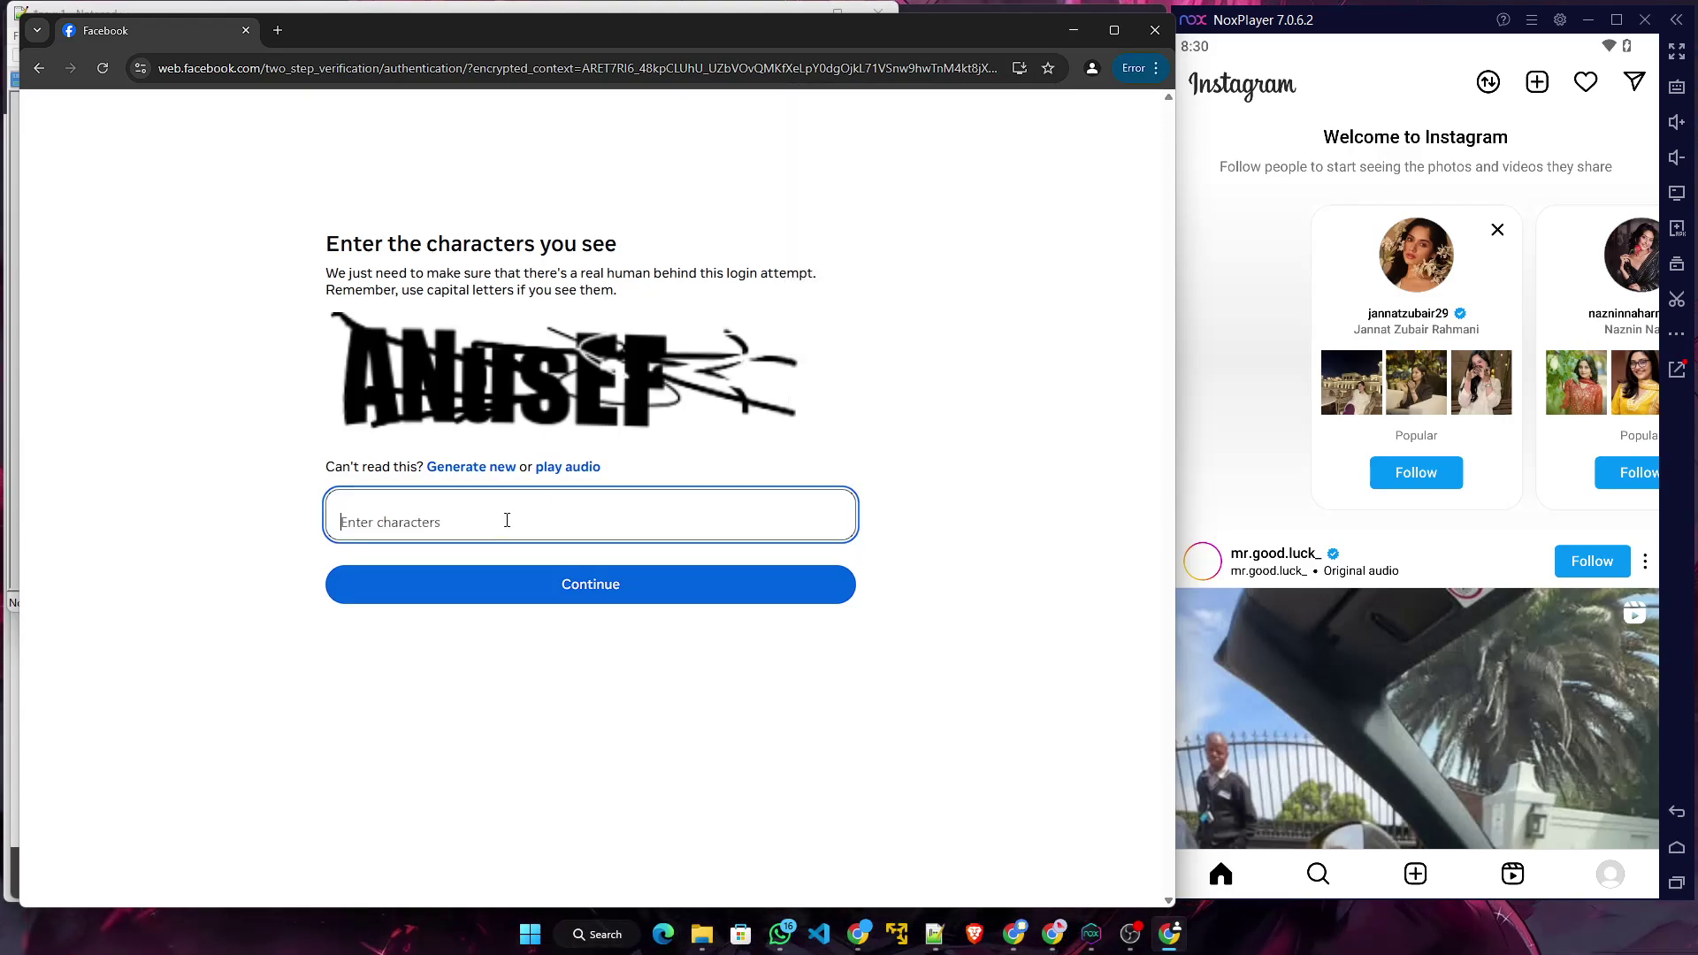
type("ANusEF")
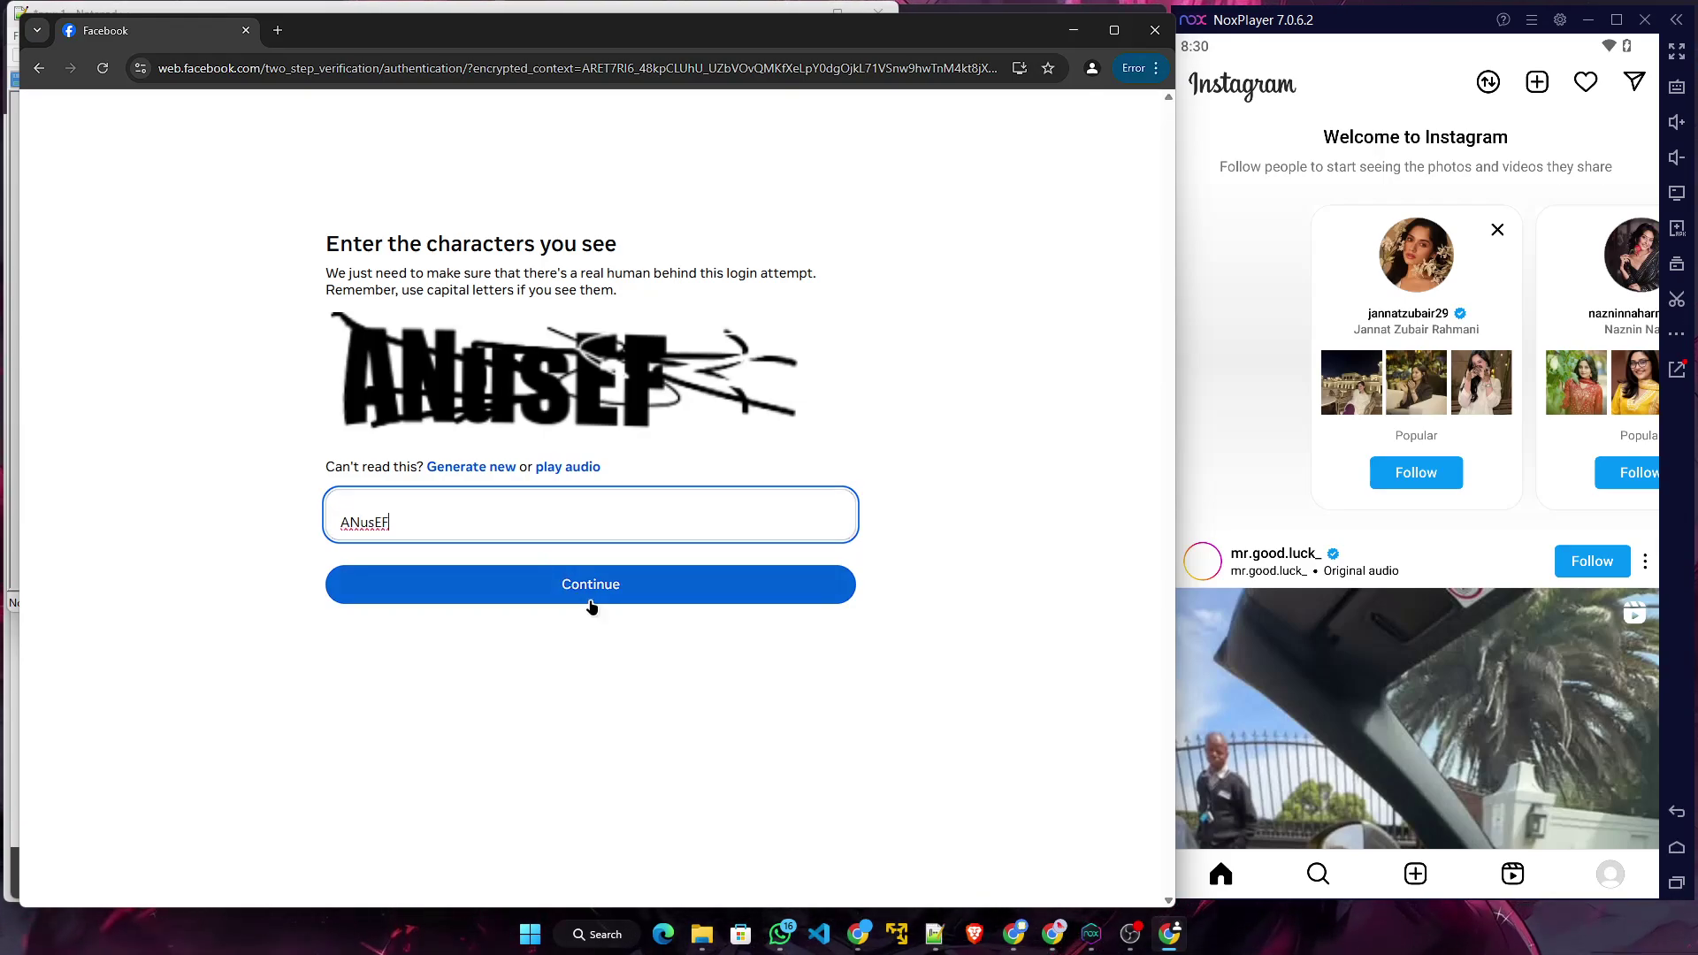
left_click(591, 602)
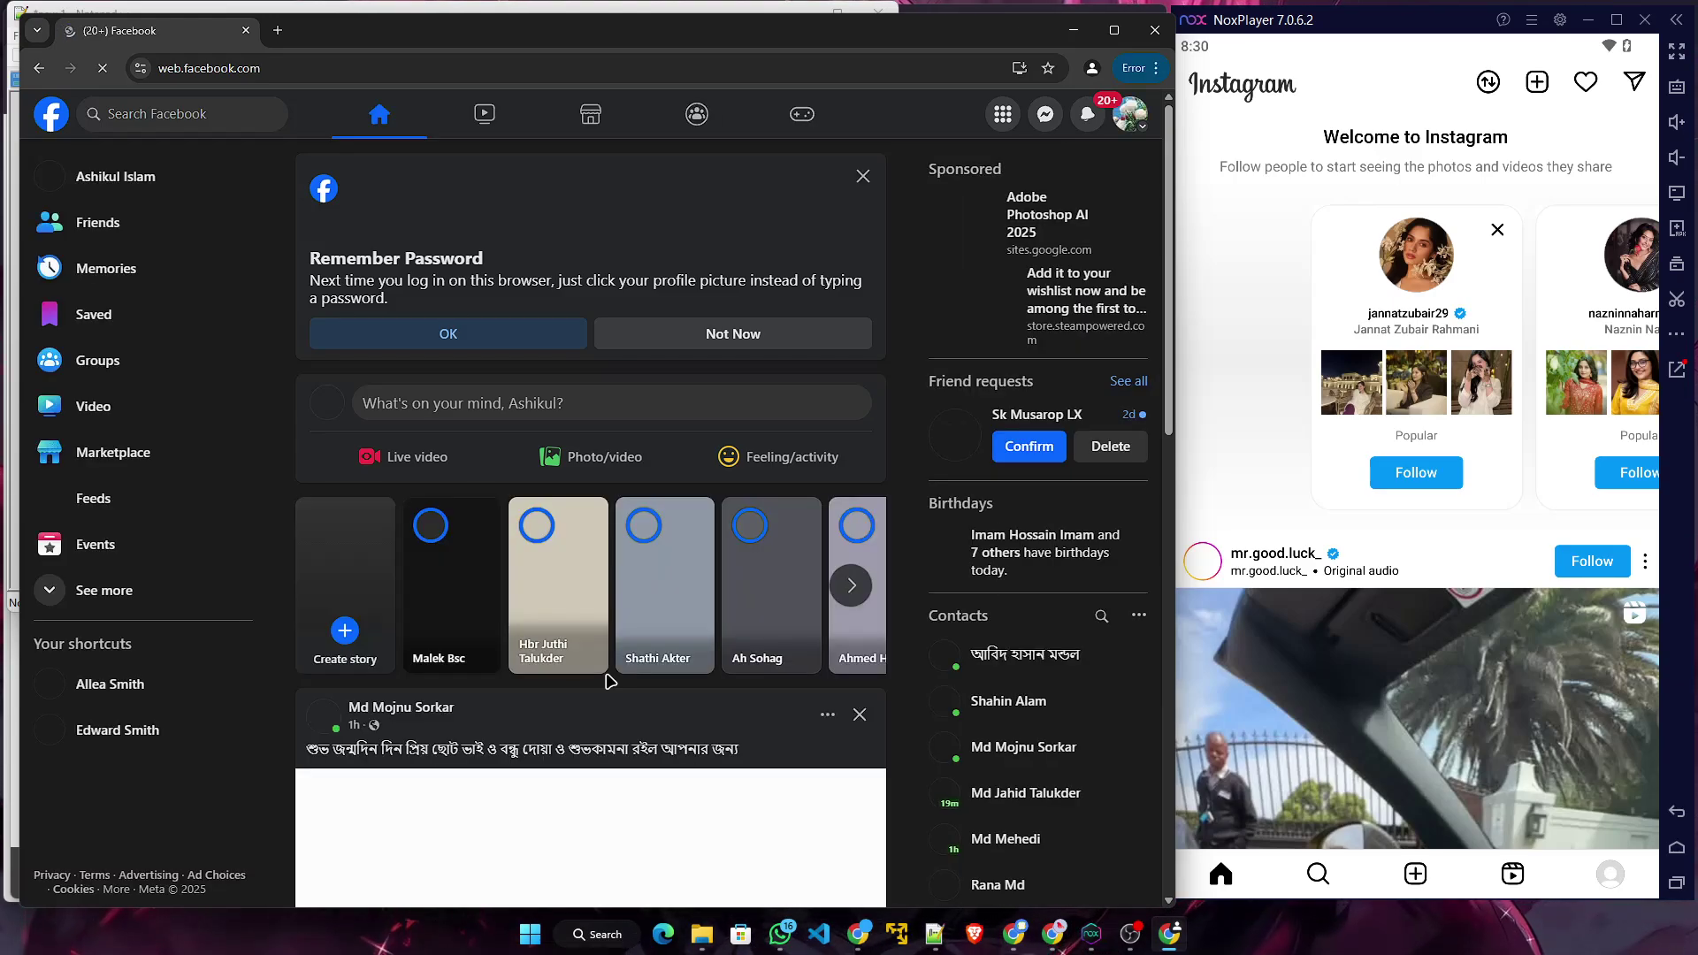
left_click(730, 340)
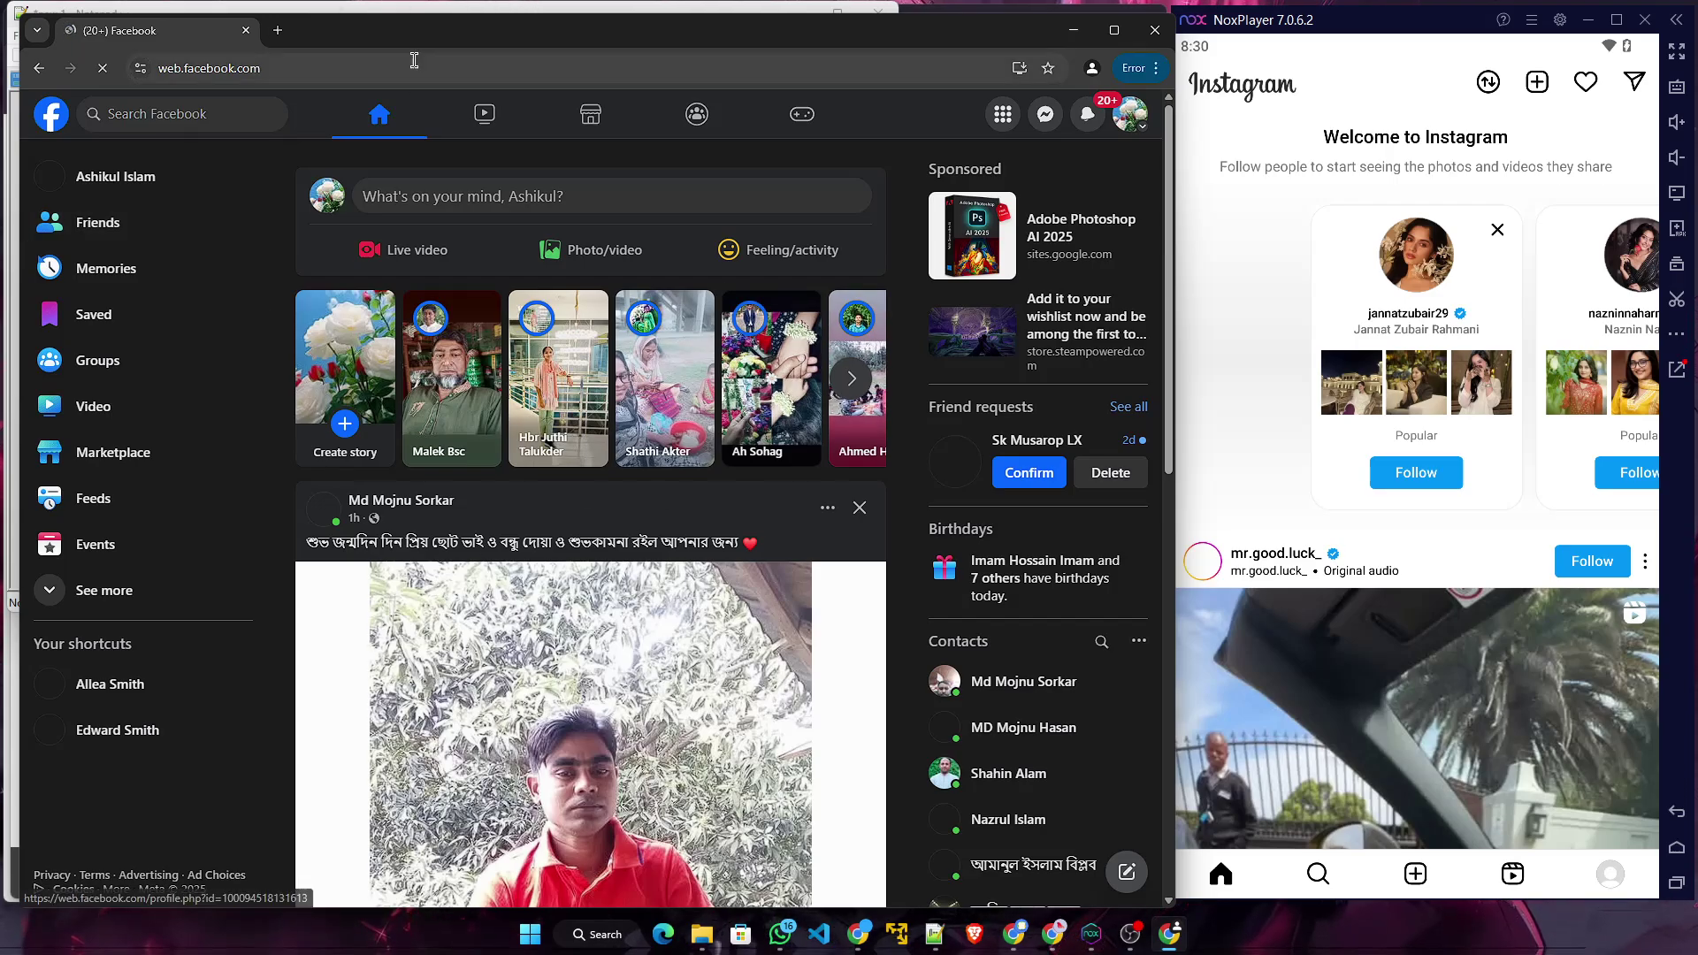
left_click(280, 31)
- Copy the View invitation link from the temp-mail email and open it in the logged-in browser
left_click(1073, 30)
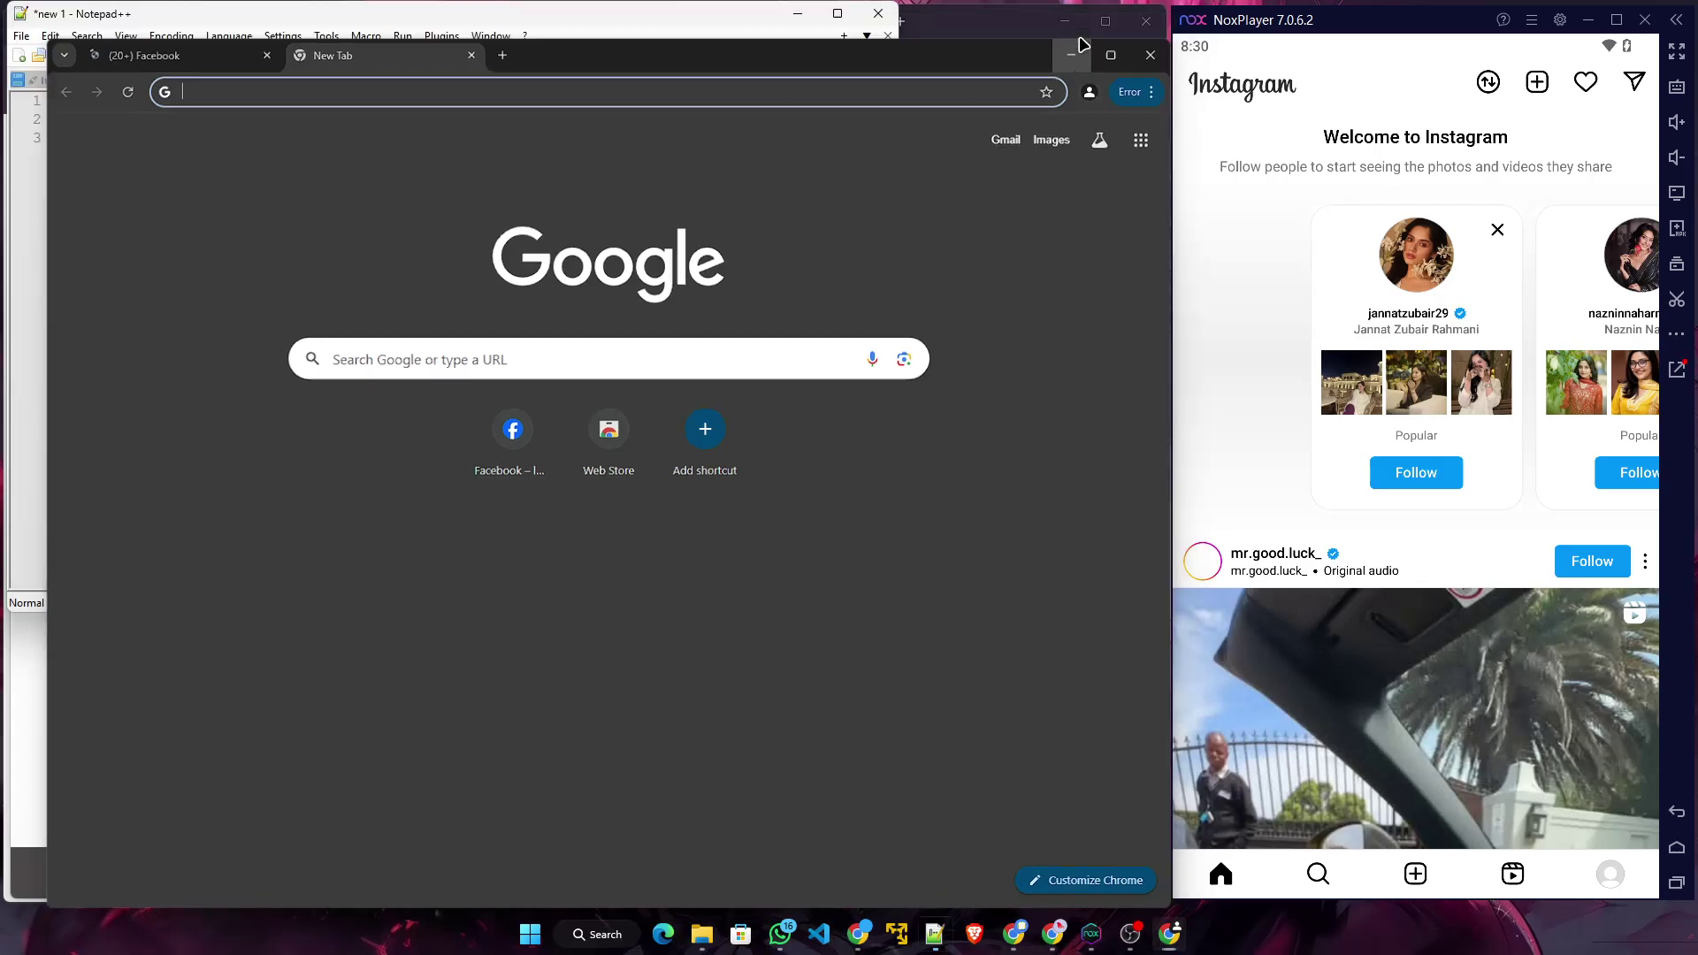
left_click(794, 12)
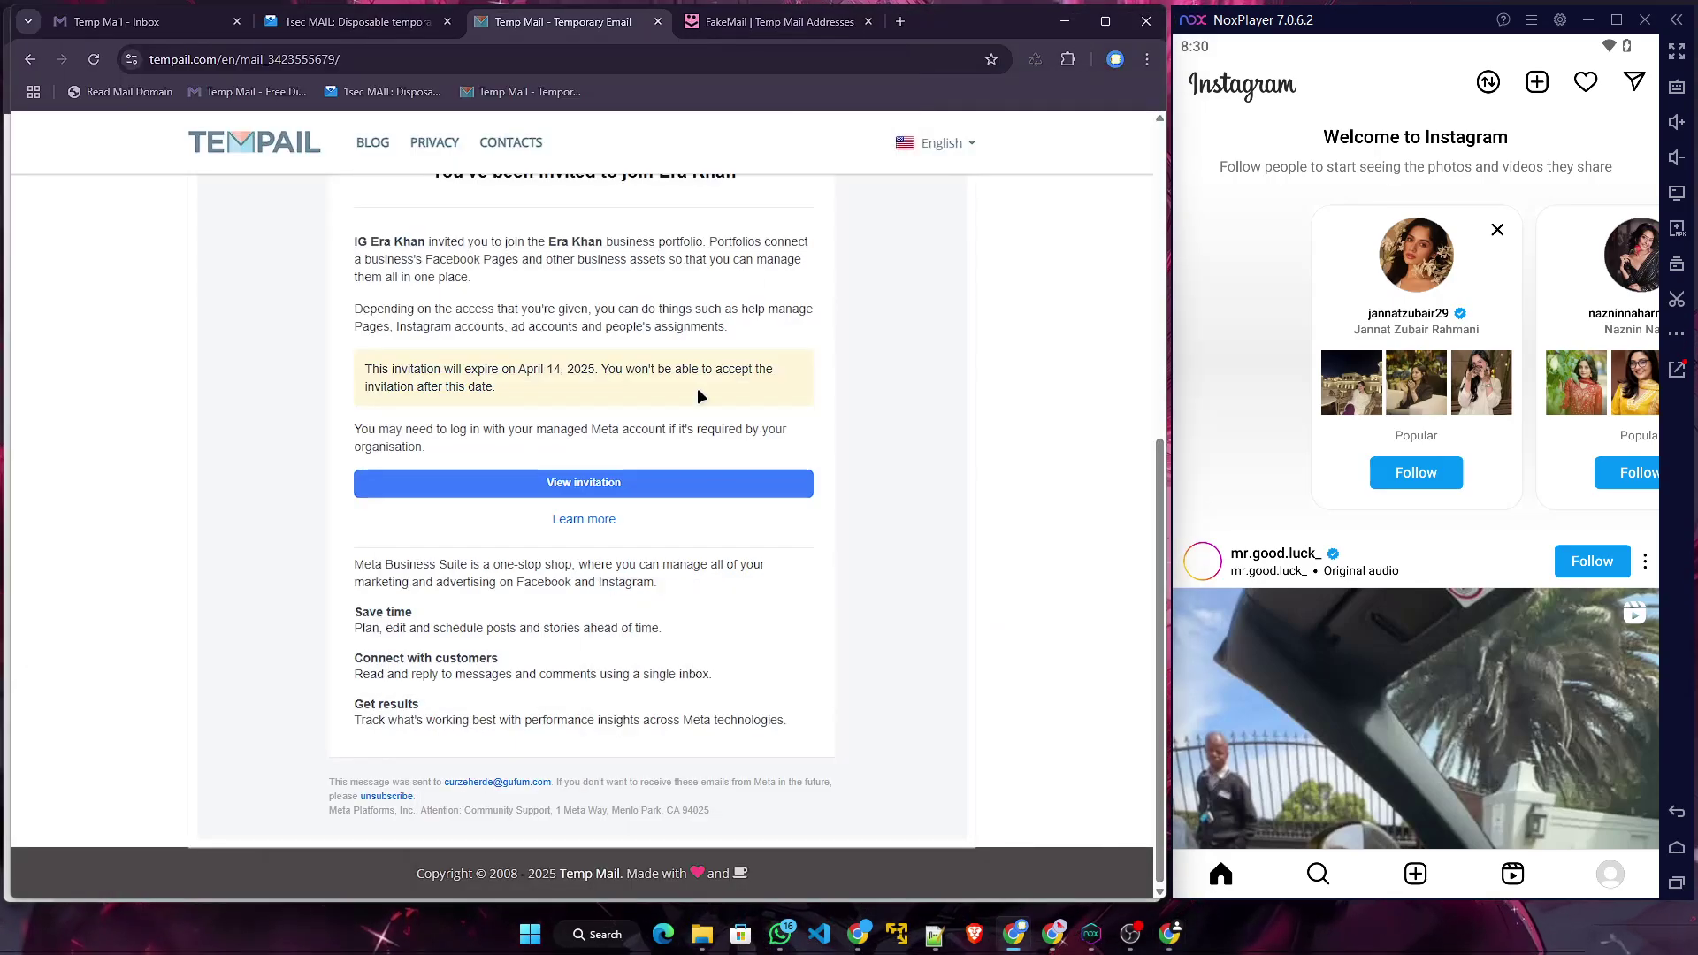
right_click(587, 488)
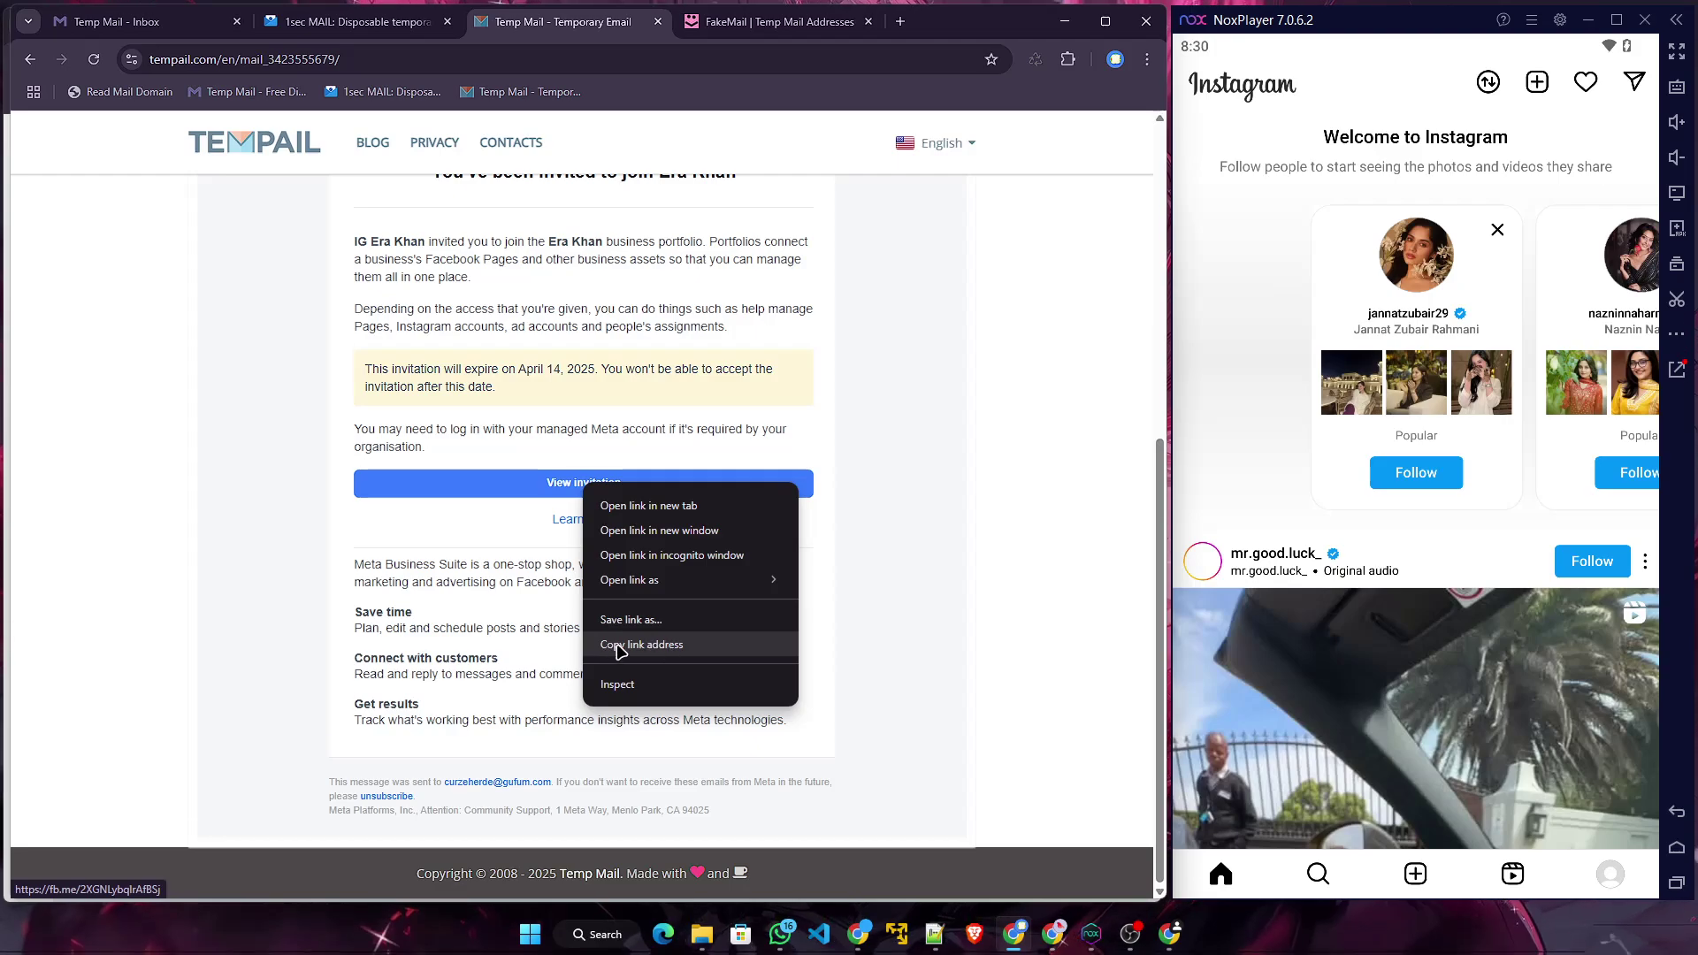
left_click(650, 643)
left_click(1169, 934)
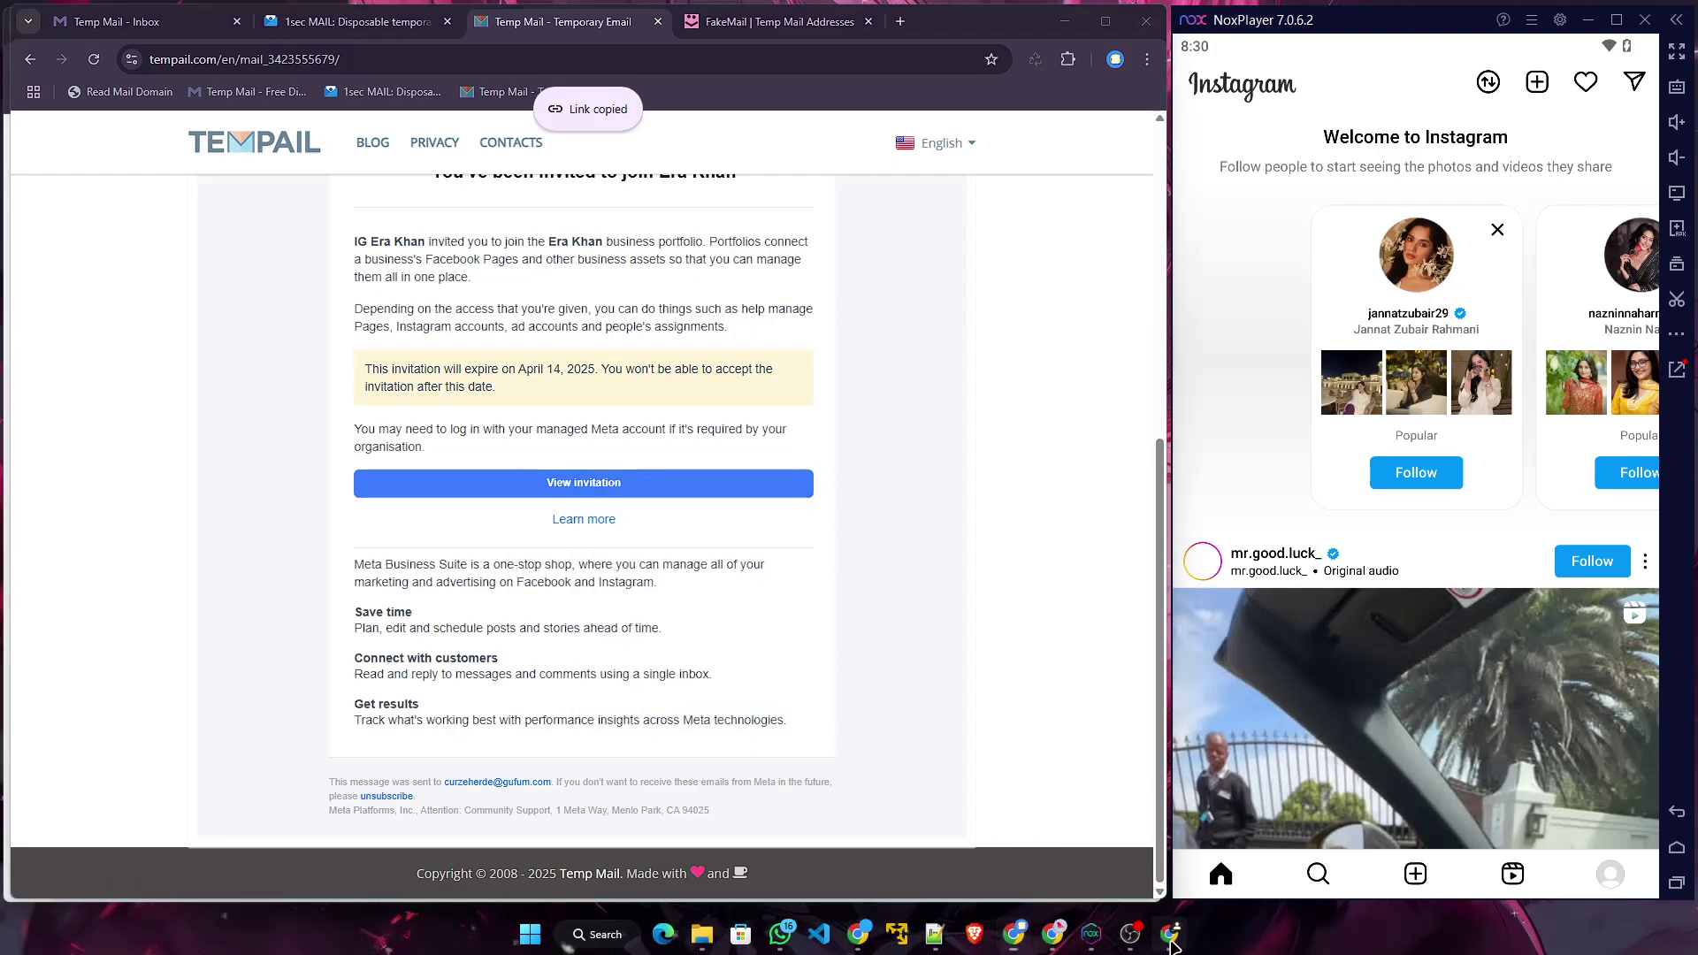
right_click(442, 68)
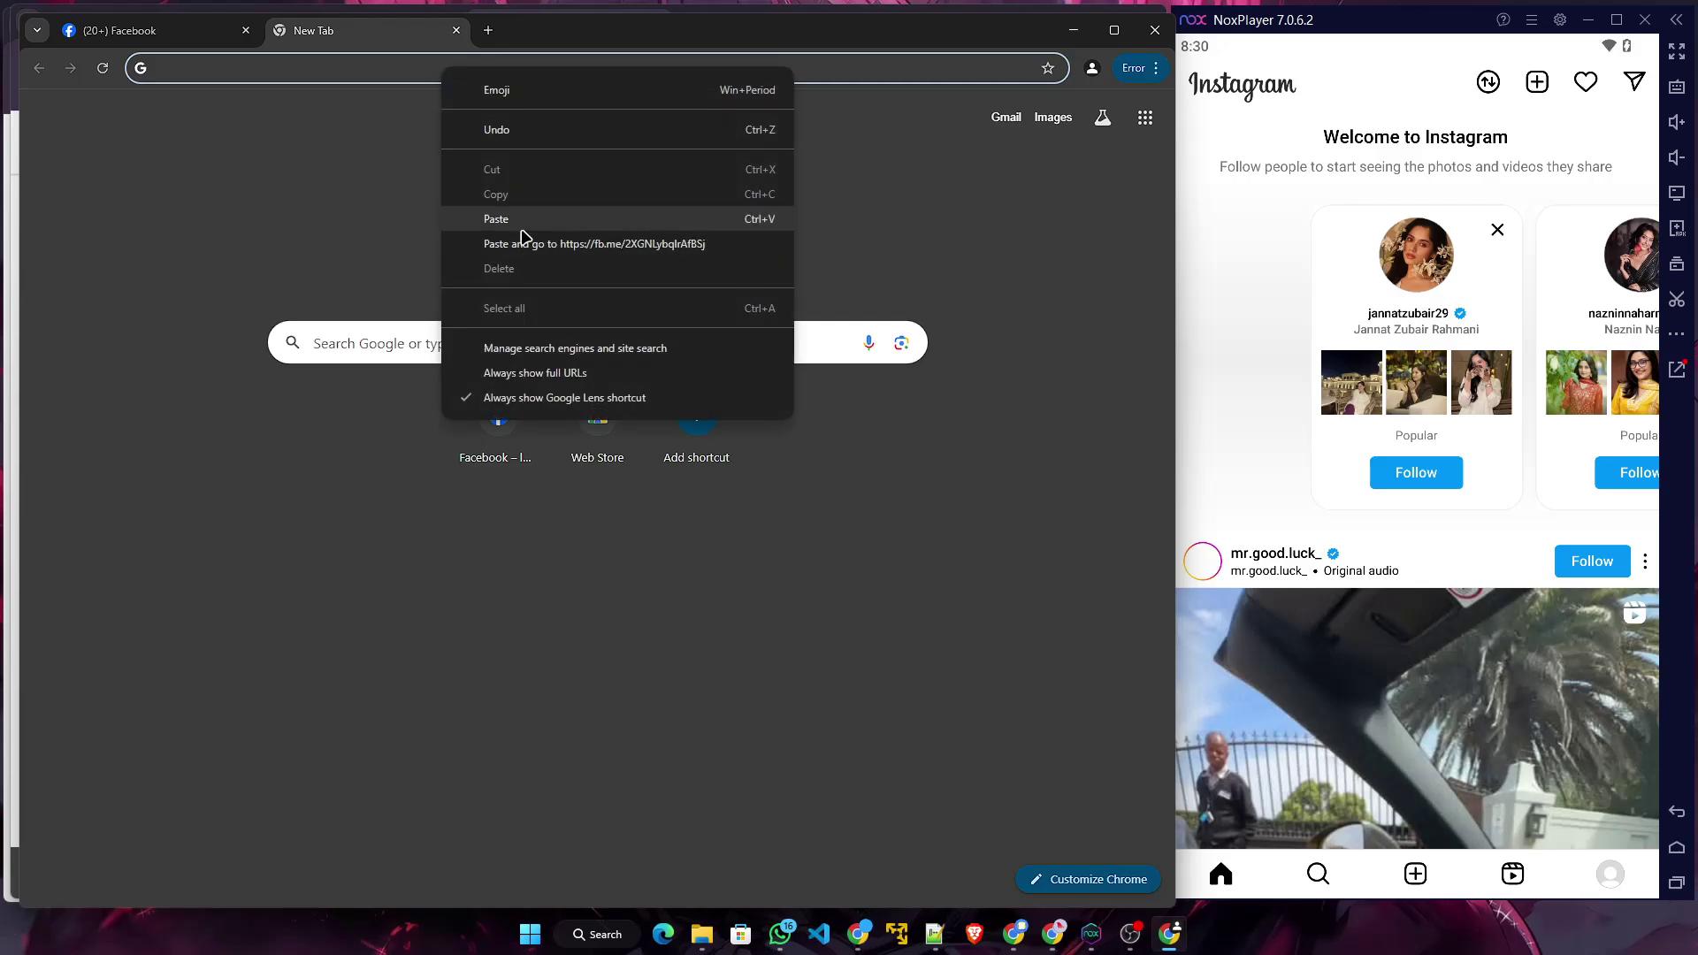
left_click(500, 235)
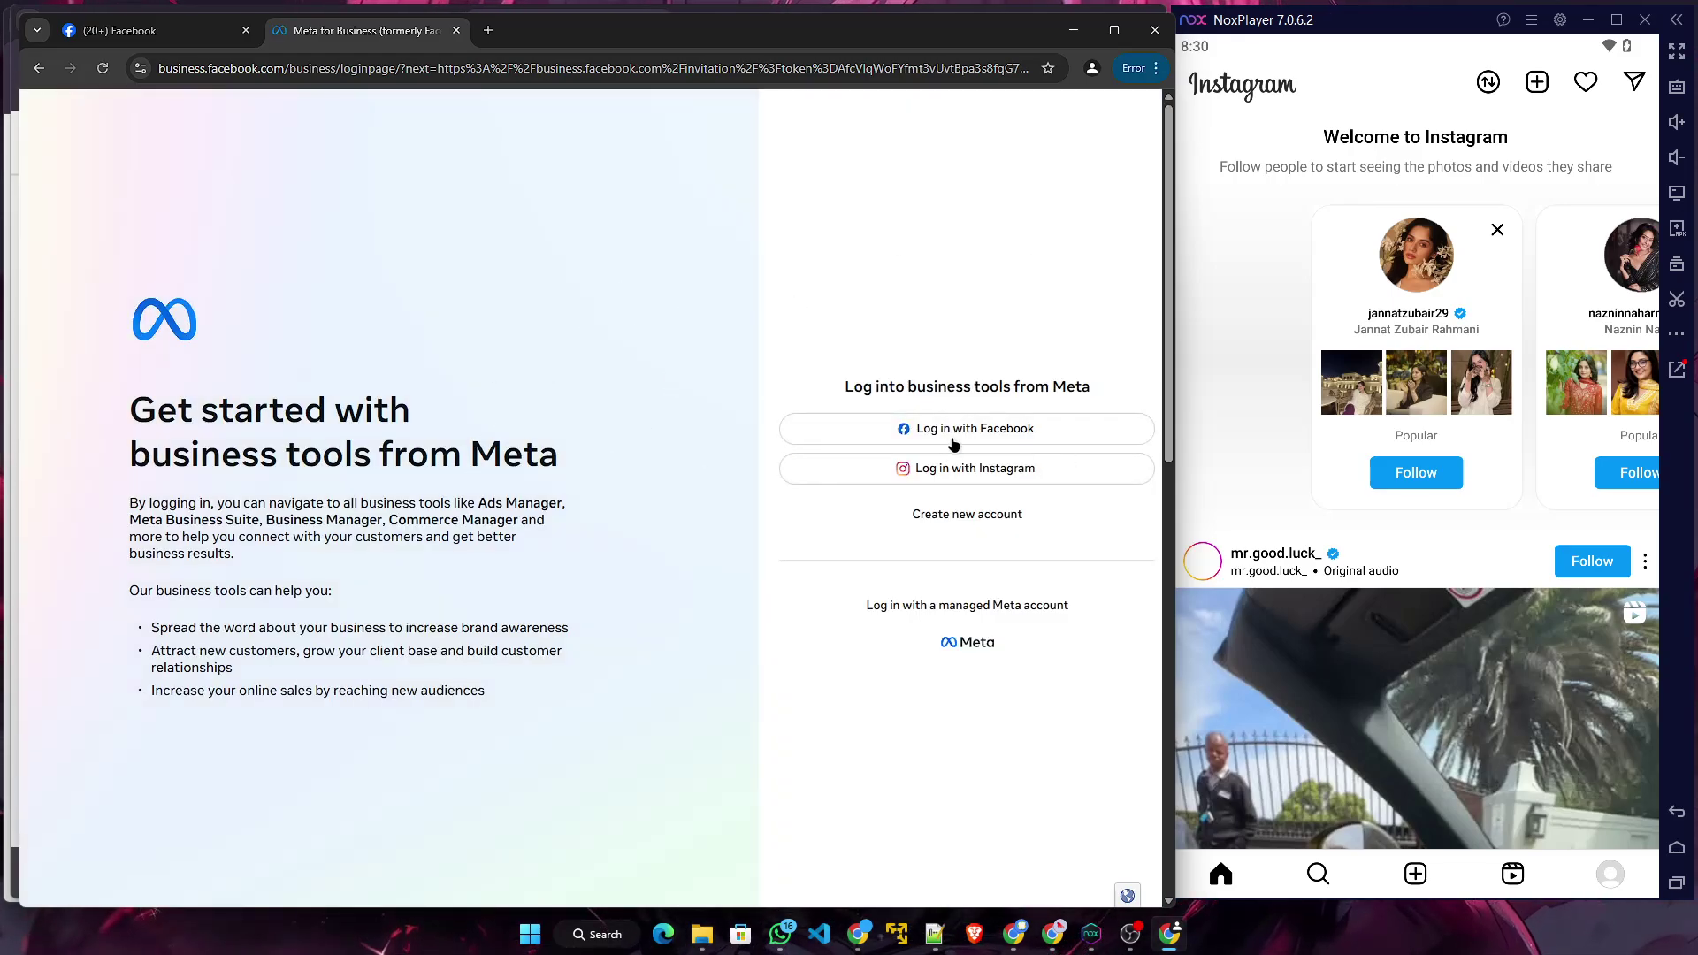
- Log in with Facebook, enter first name 'sdfrew' and last name 'sfga', and accept the invitation
left_click(968, 430)
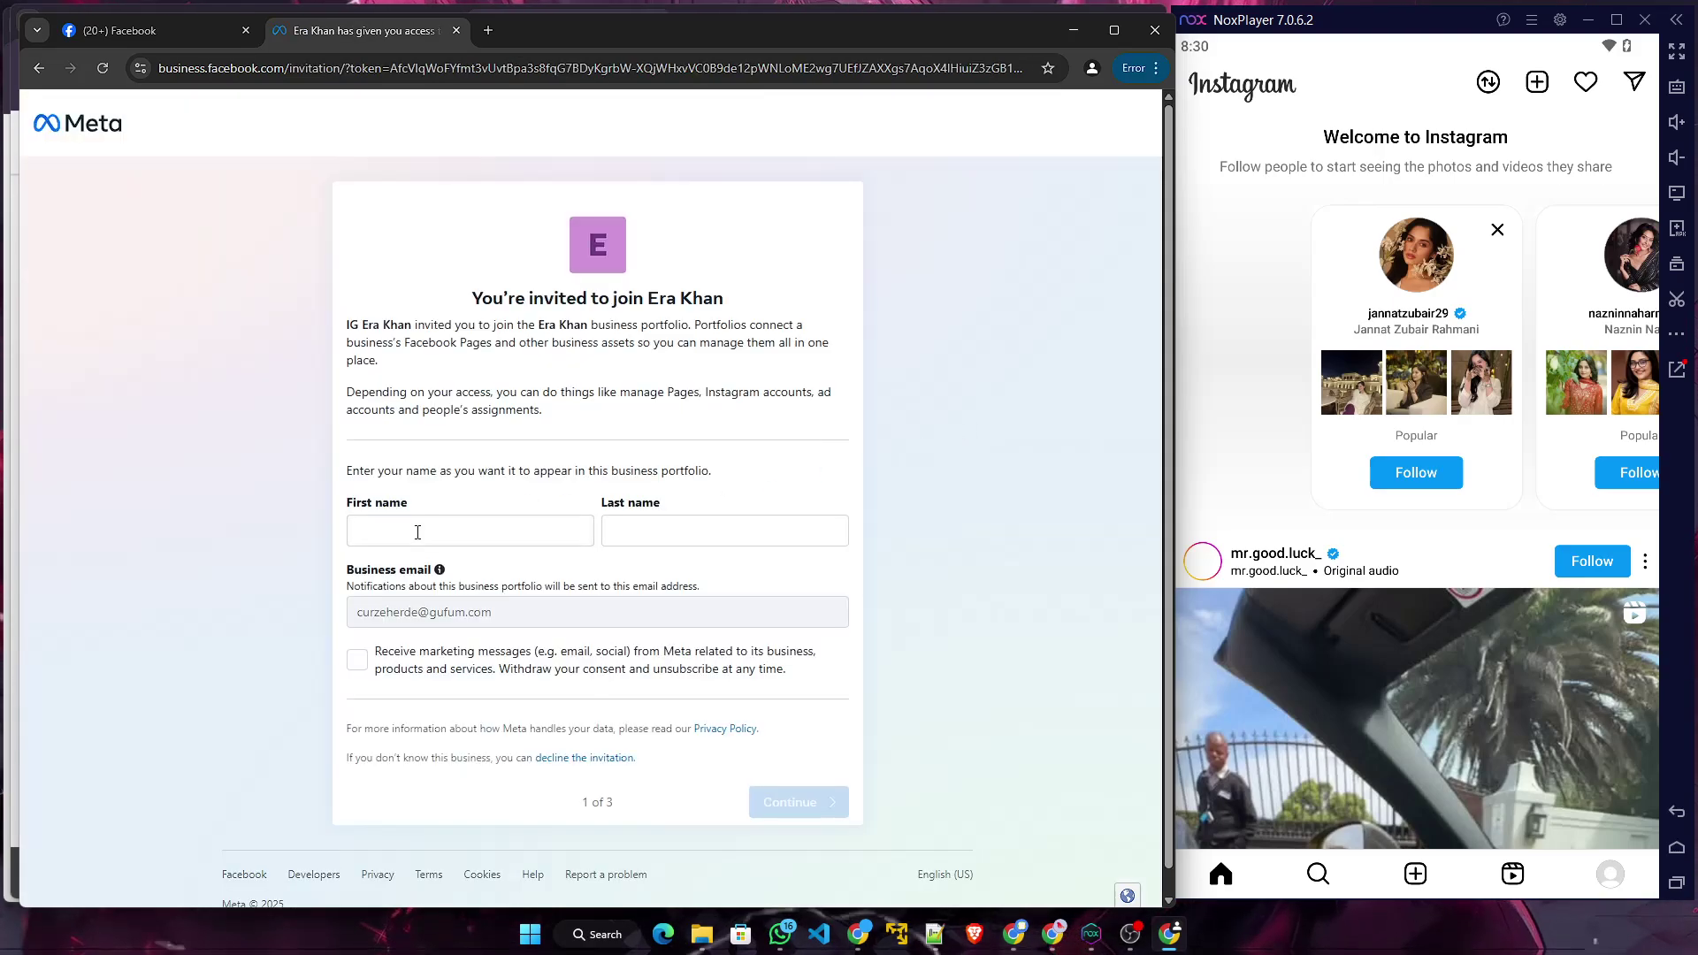
left_click(417, 528)
type("sdfrew")
left_click(639, 533)
type("sfga")
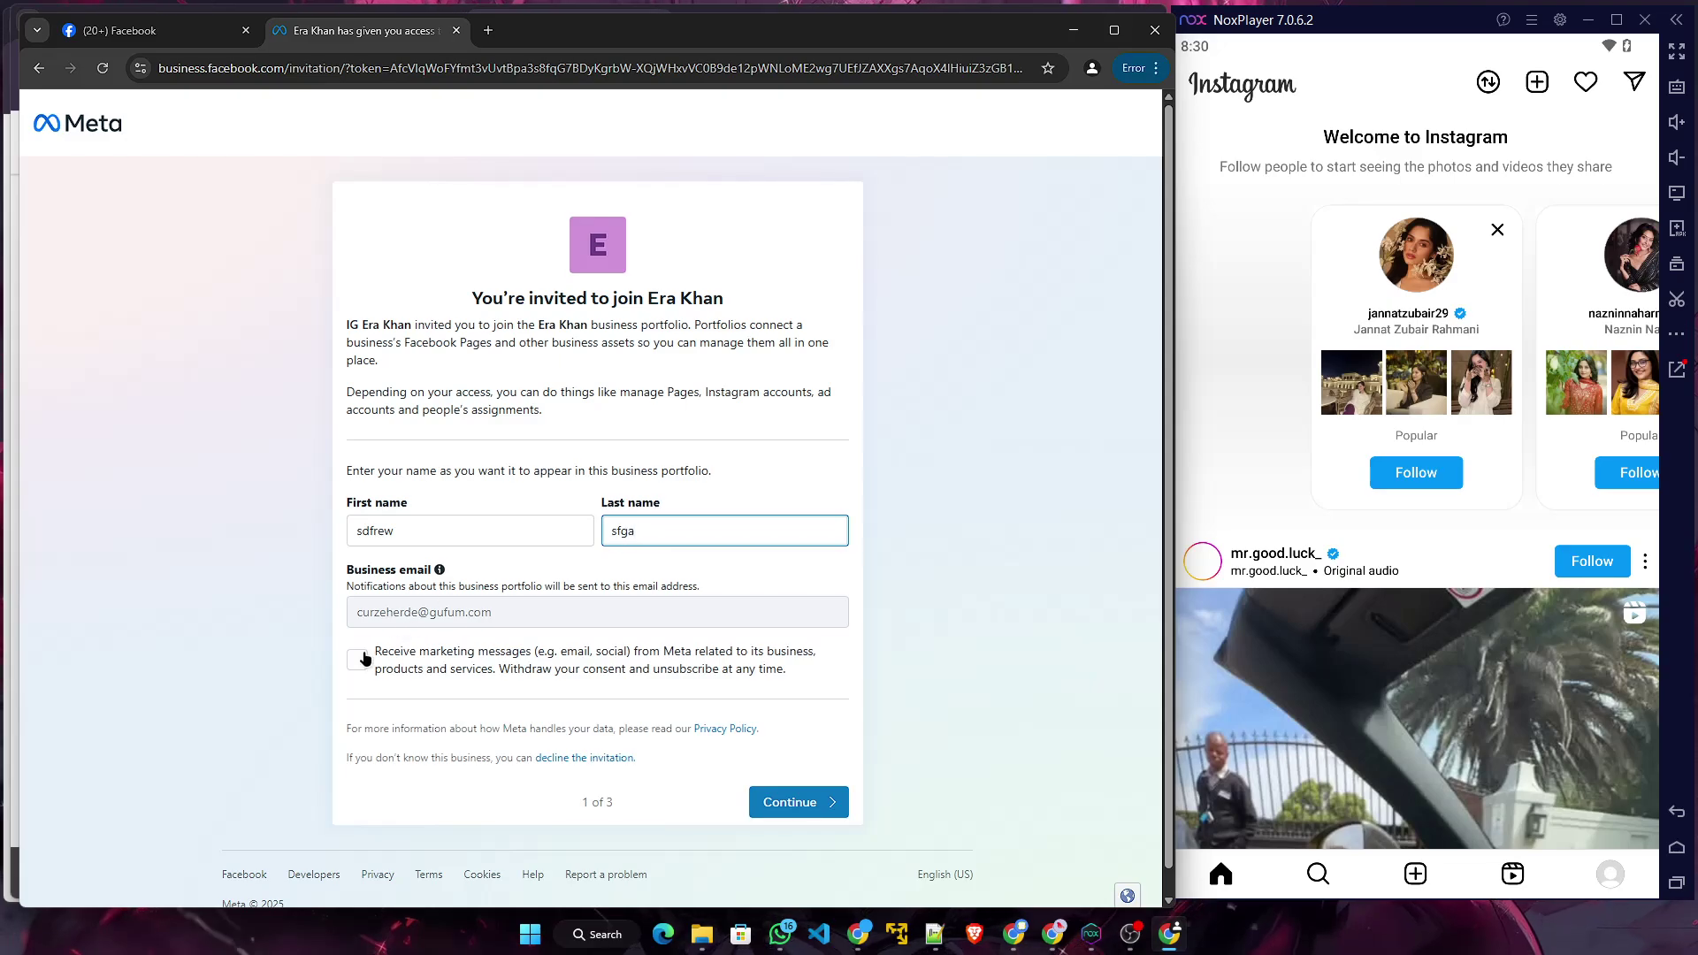
left_click(621, 677)
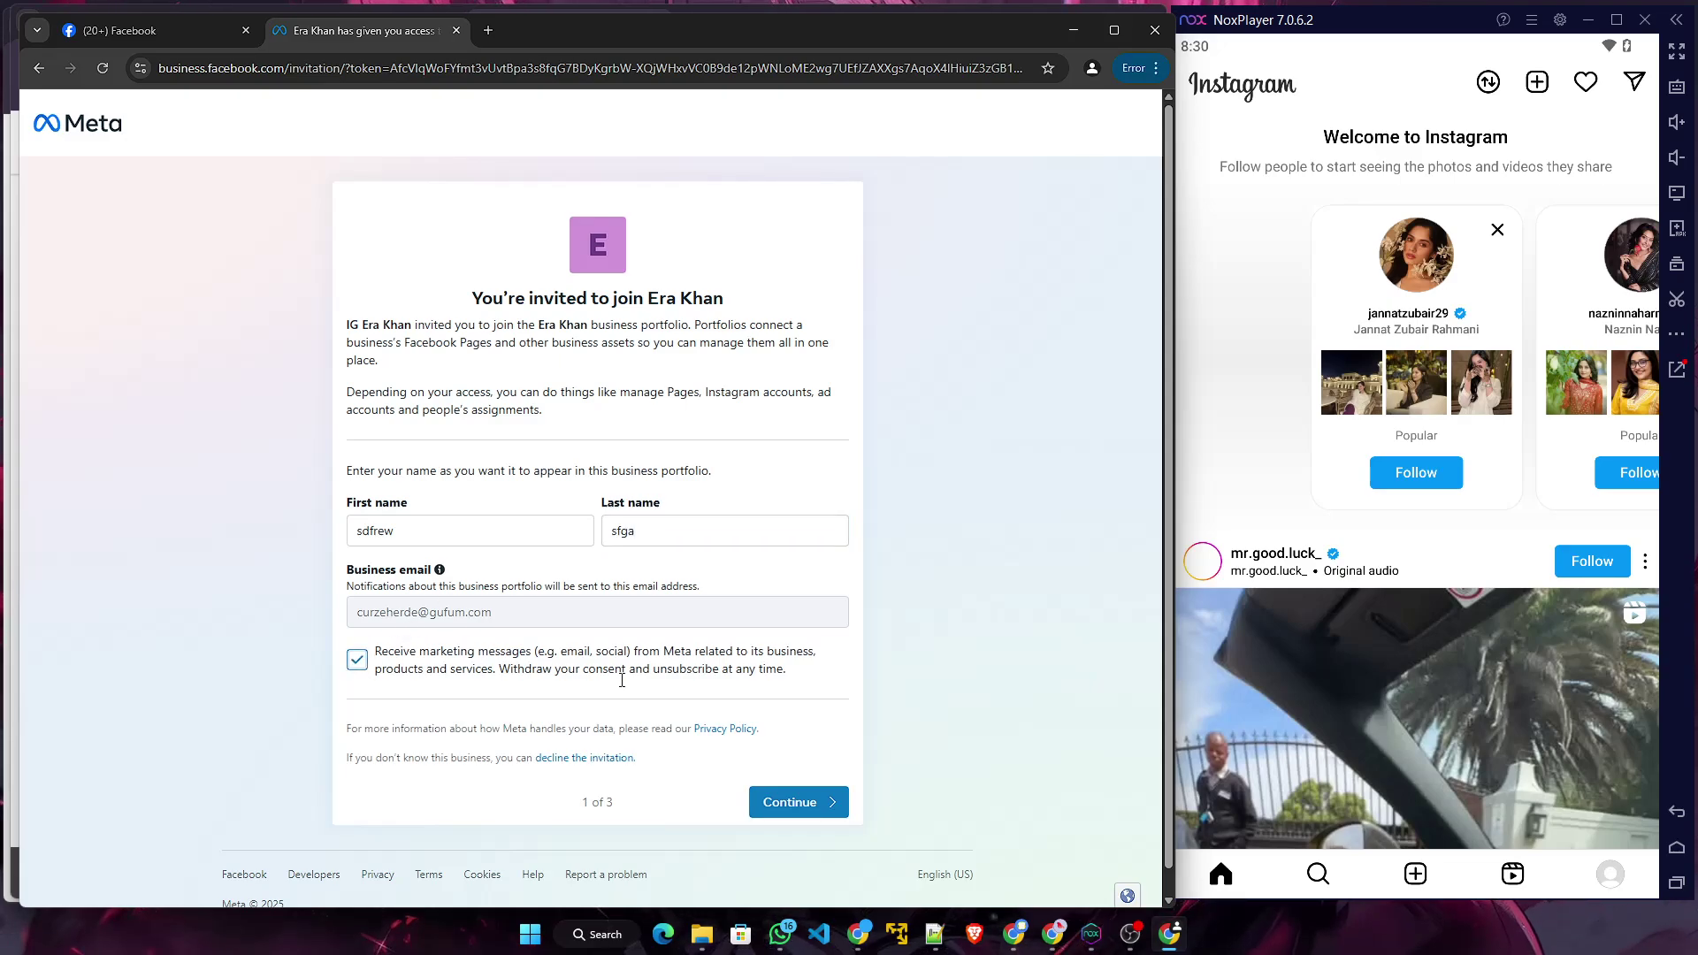
left_click(778, 796)
left_click(792, 642)
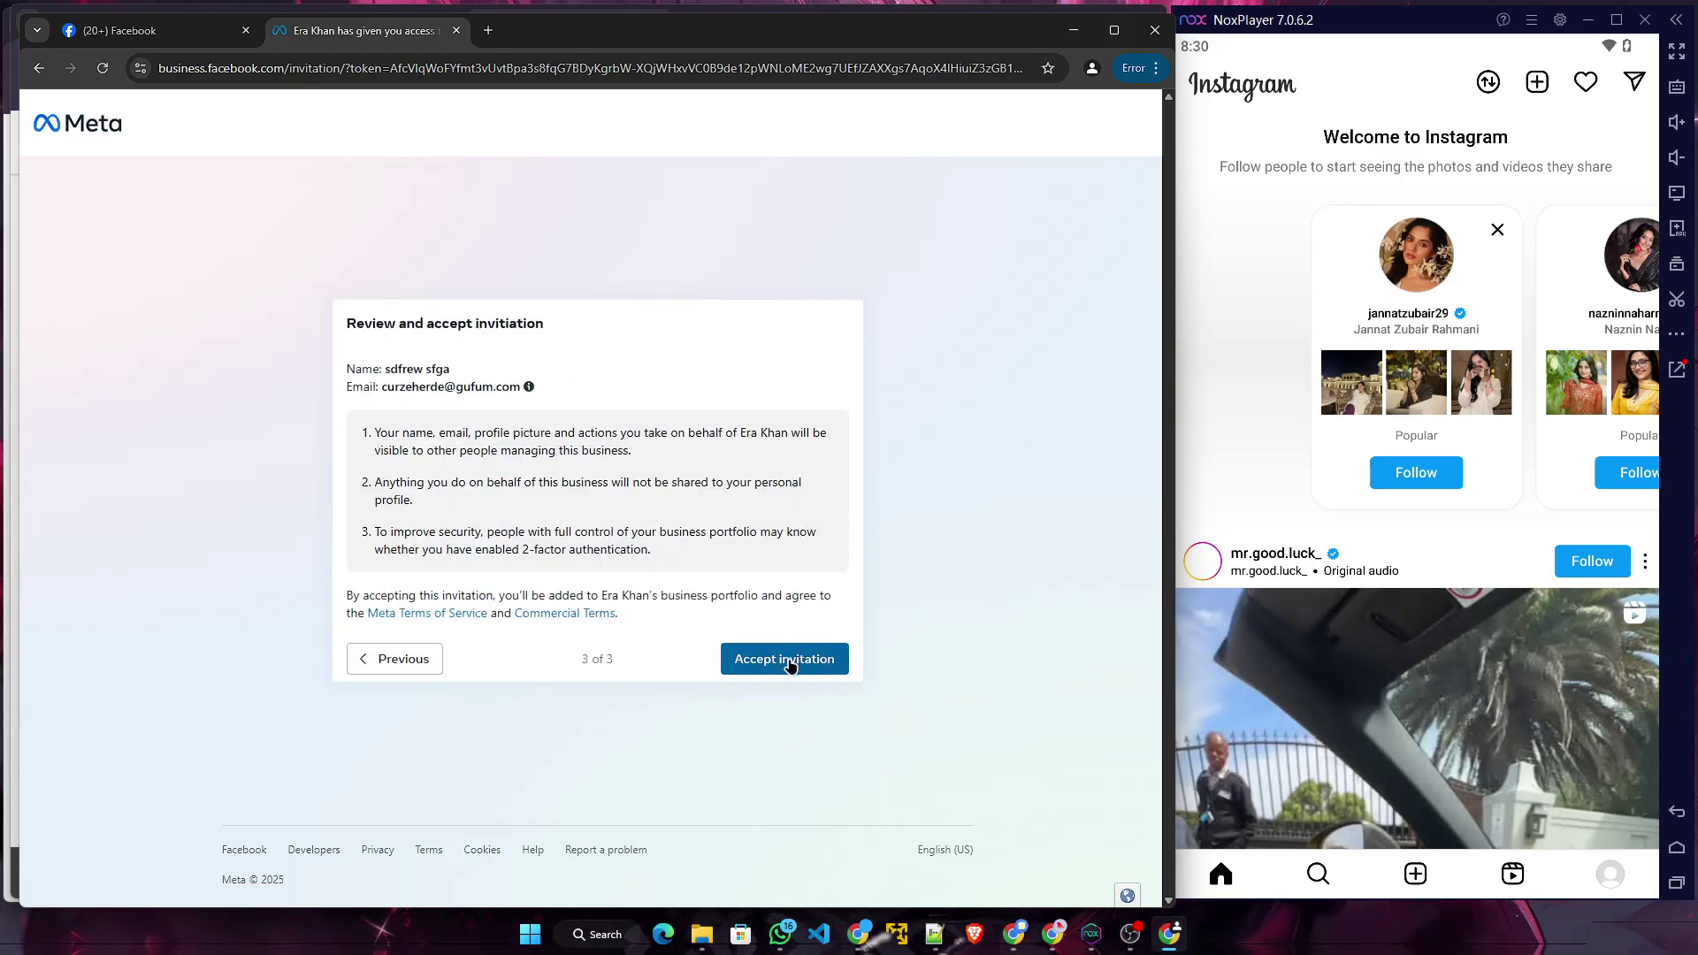
left_click(784, 659)
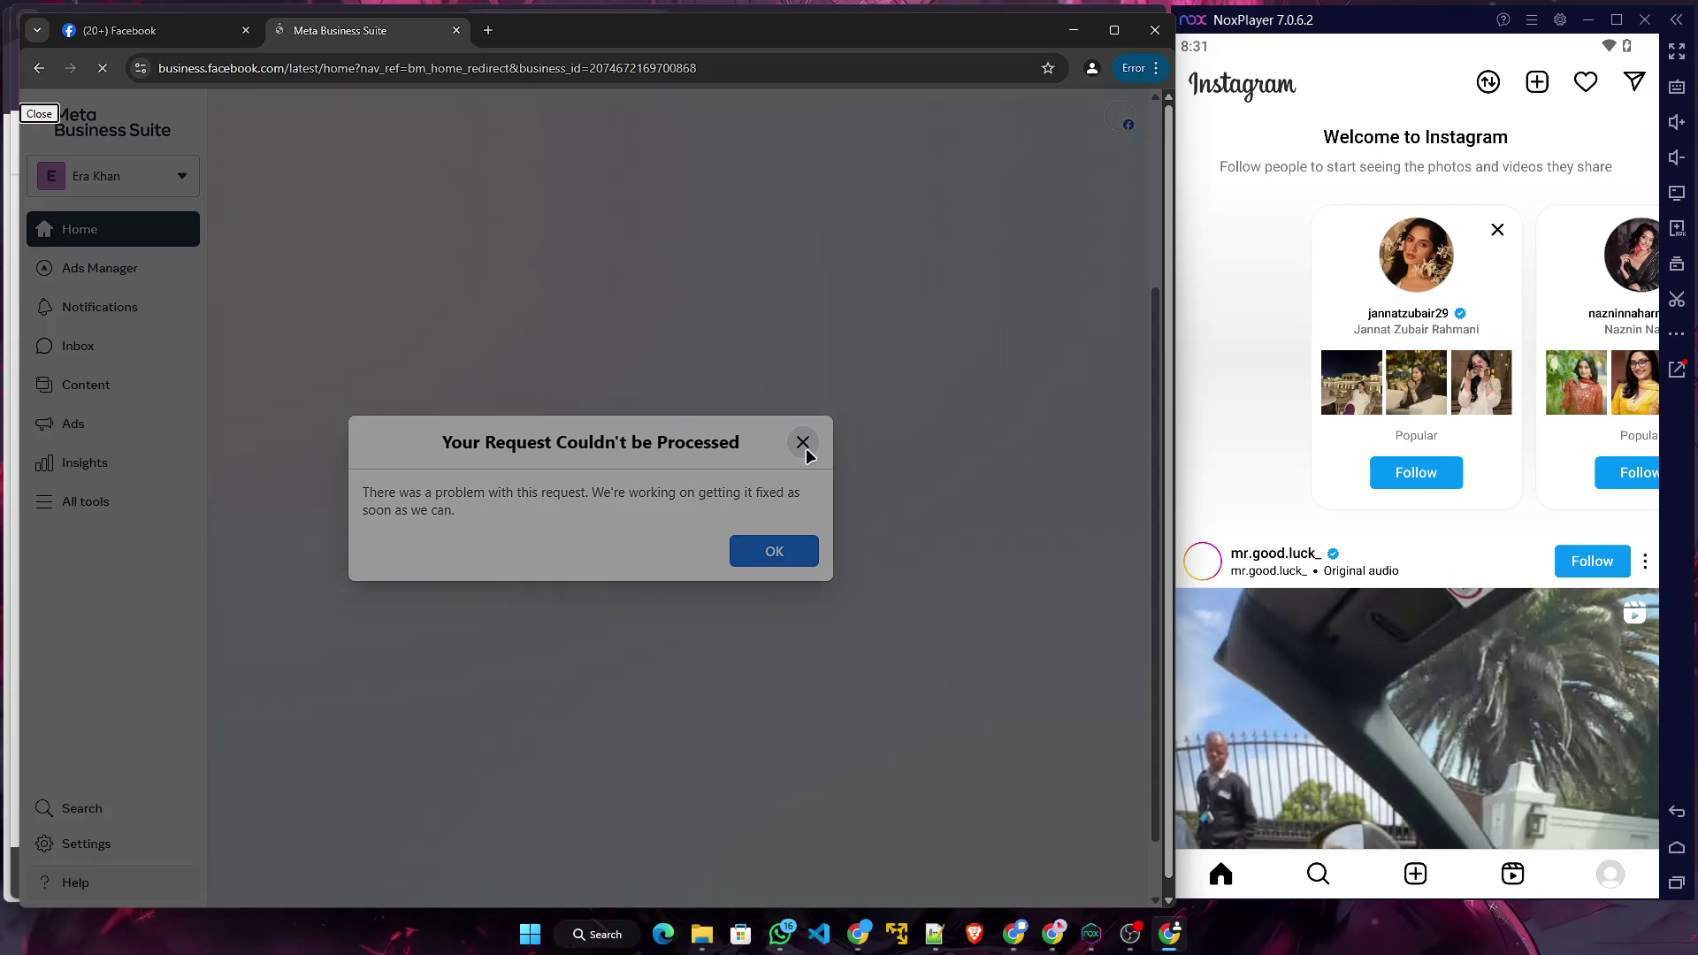
- Block site notifications, close the request error, and open the portfolio's business settings
left_click(387, 194)
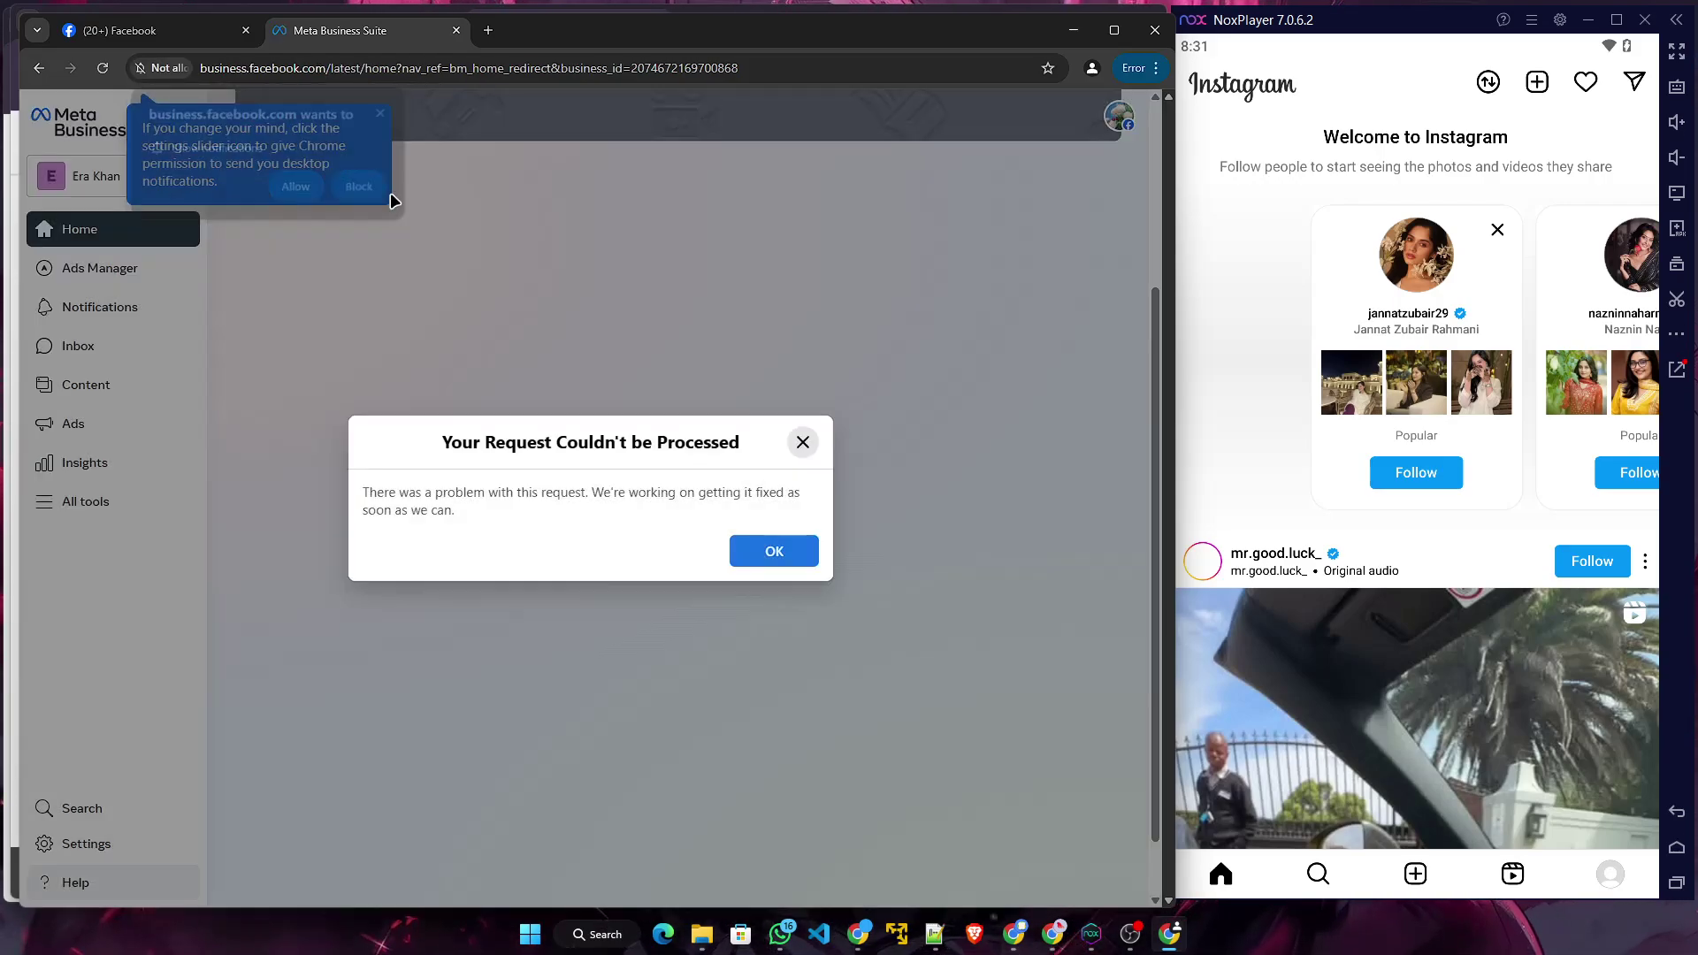
left_click(801, 444)
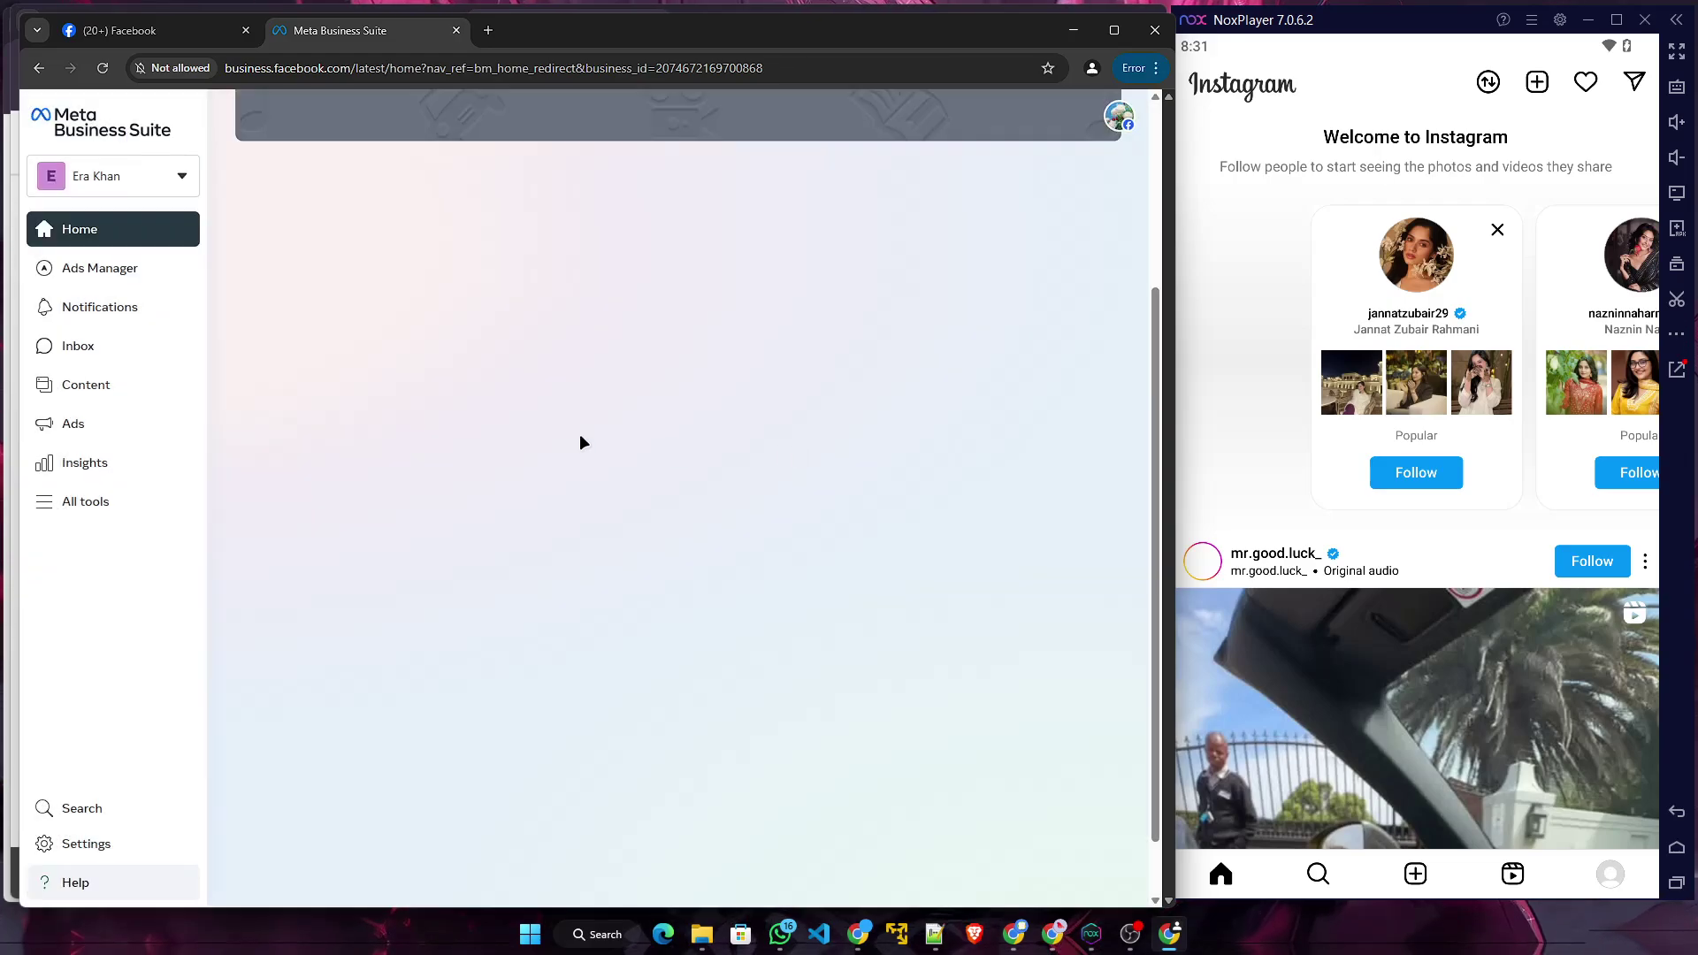
left_click(139, 178)
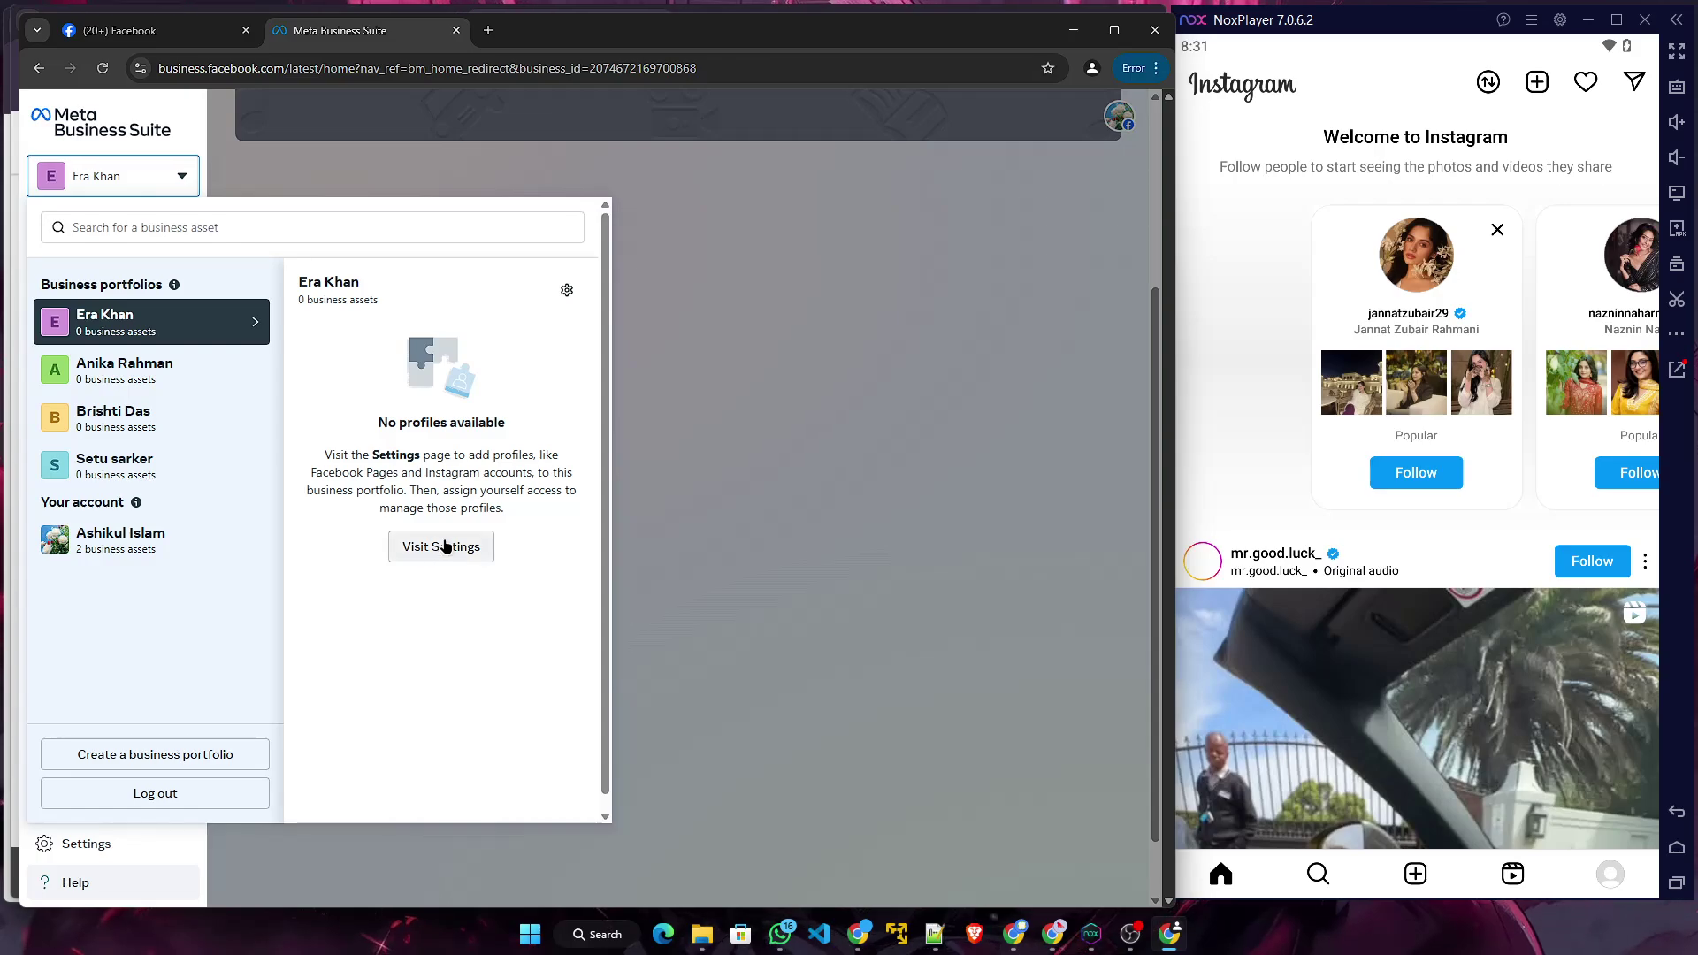
left_click(567, 290)
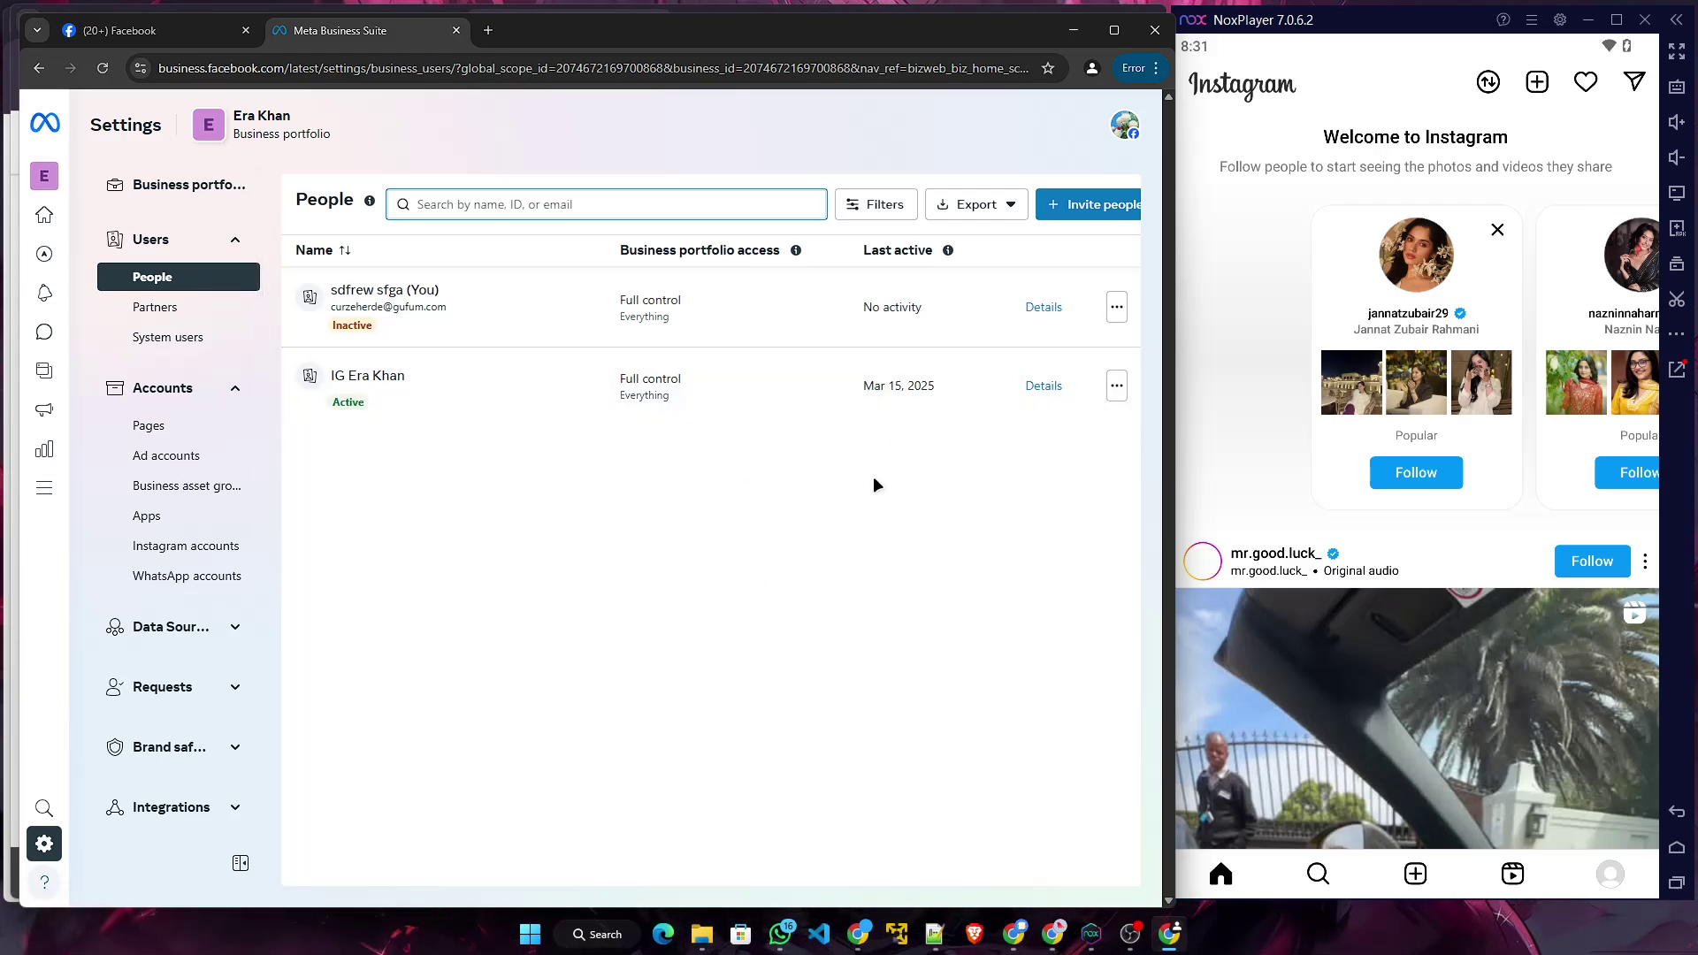
- Start a new people invite and generate a fresh random Mail.td temporary address
left_click(1091, 209)
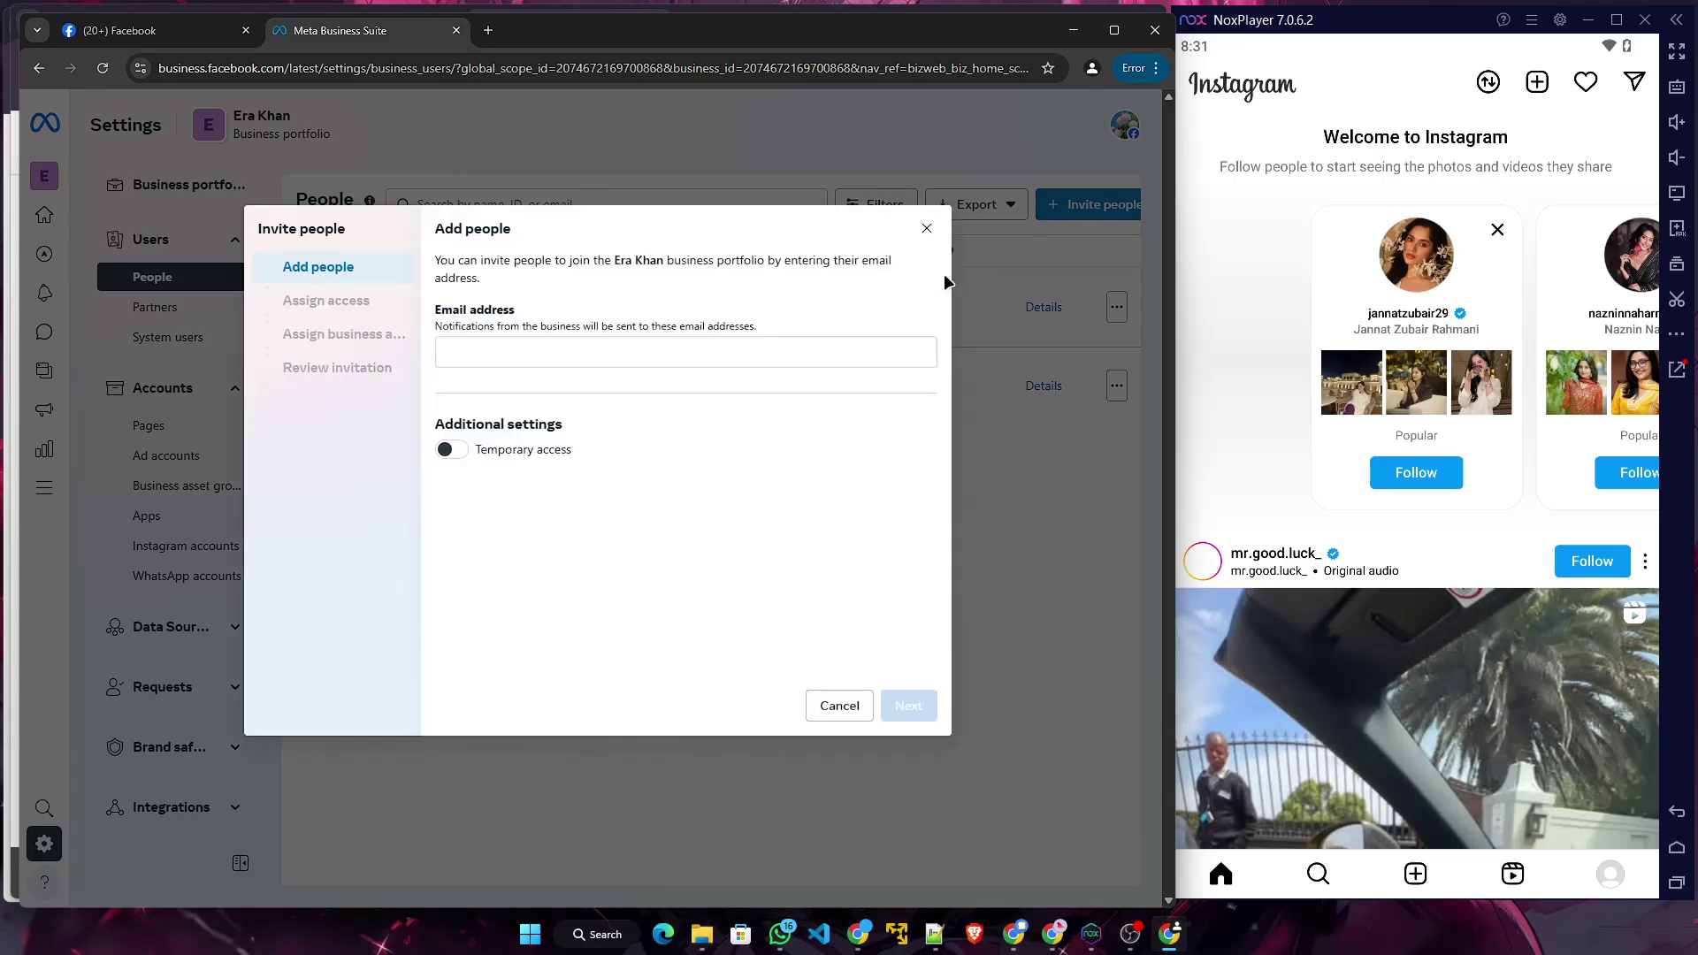
left_click(1054, 934)
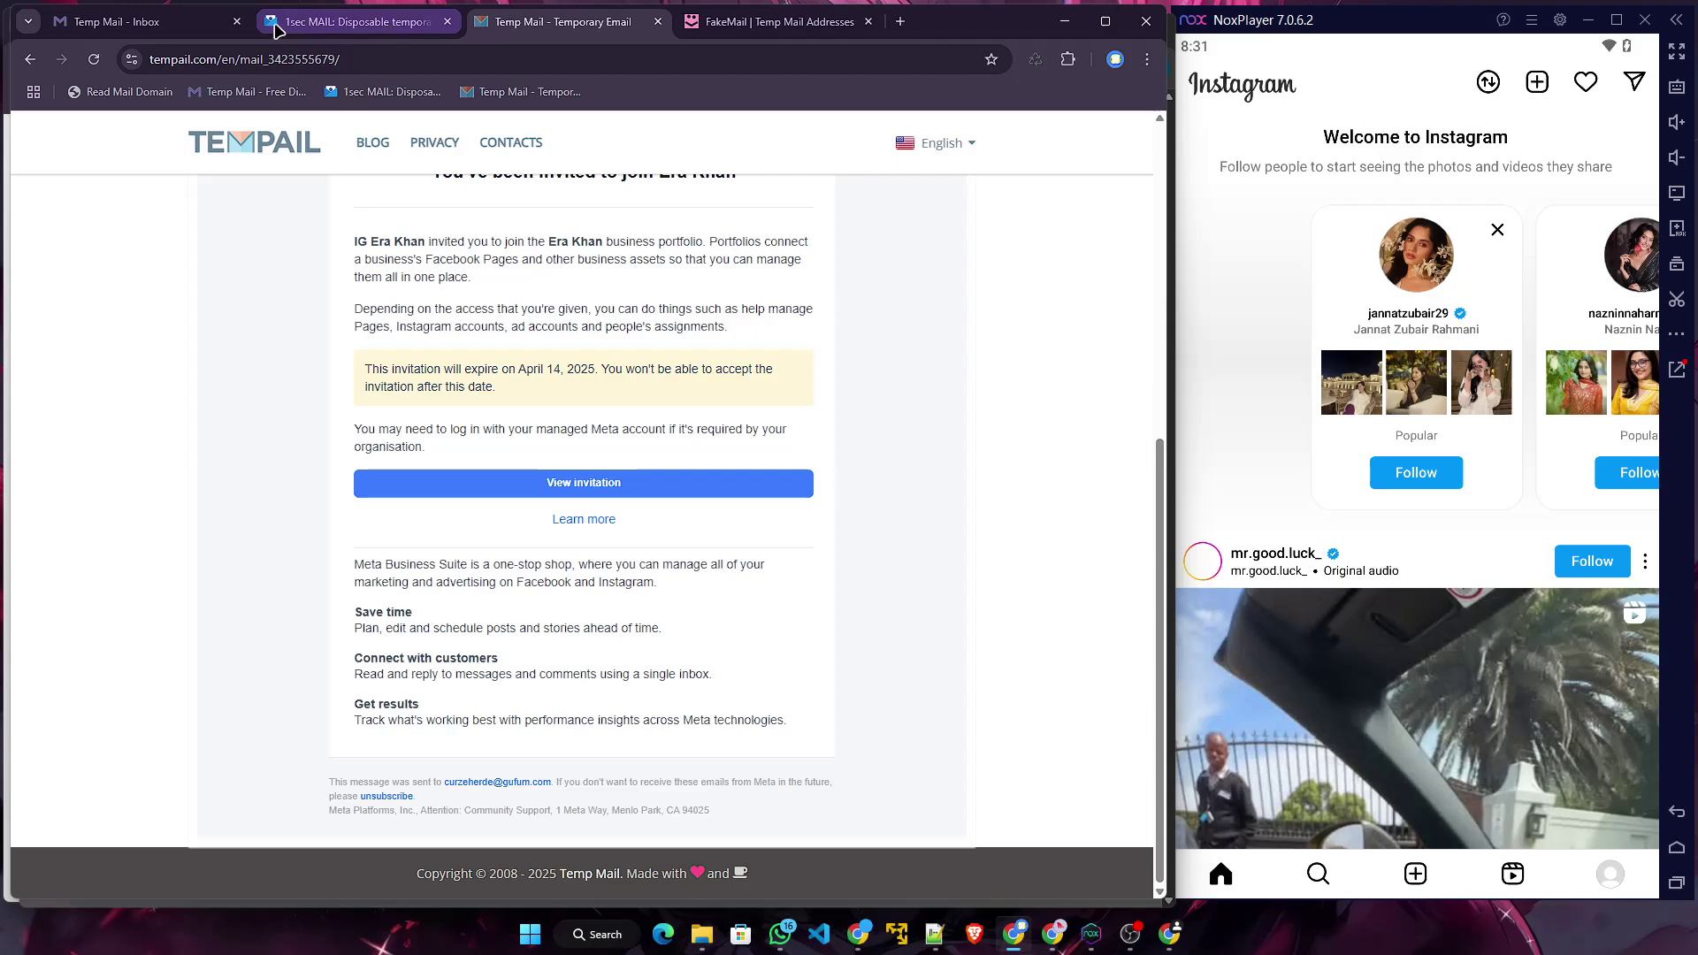
left_click(147, 26)
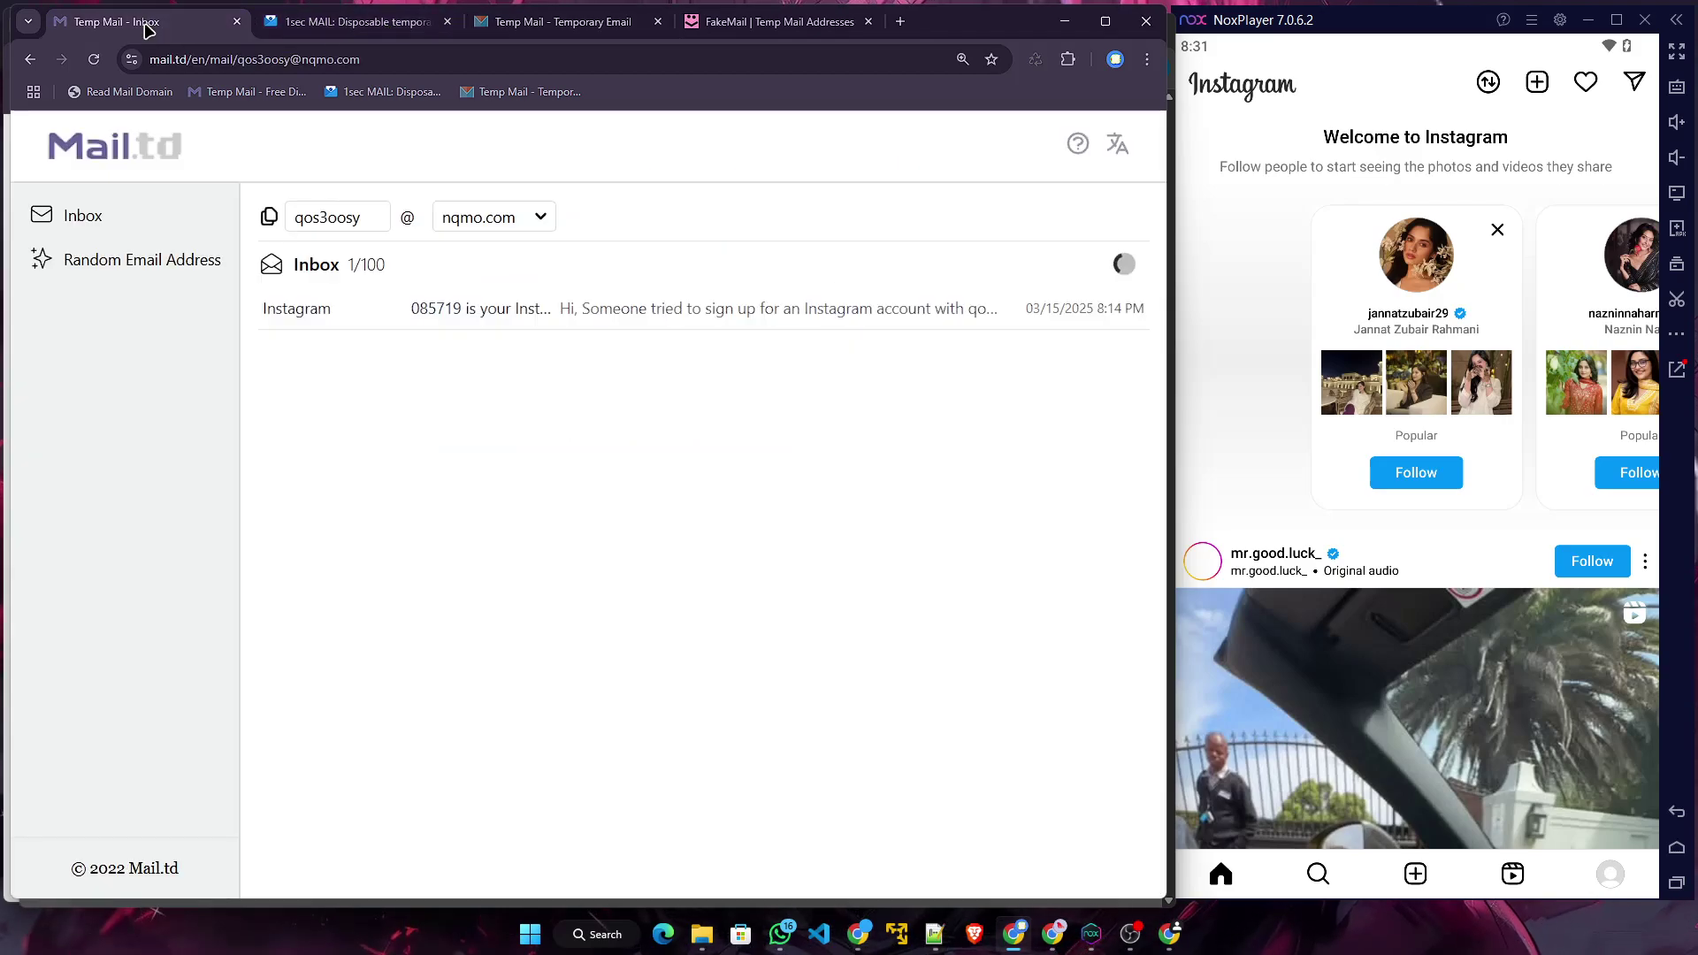
left_click(158, 215)
left_click(731, 23)
left_click(148, 21)
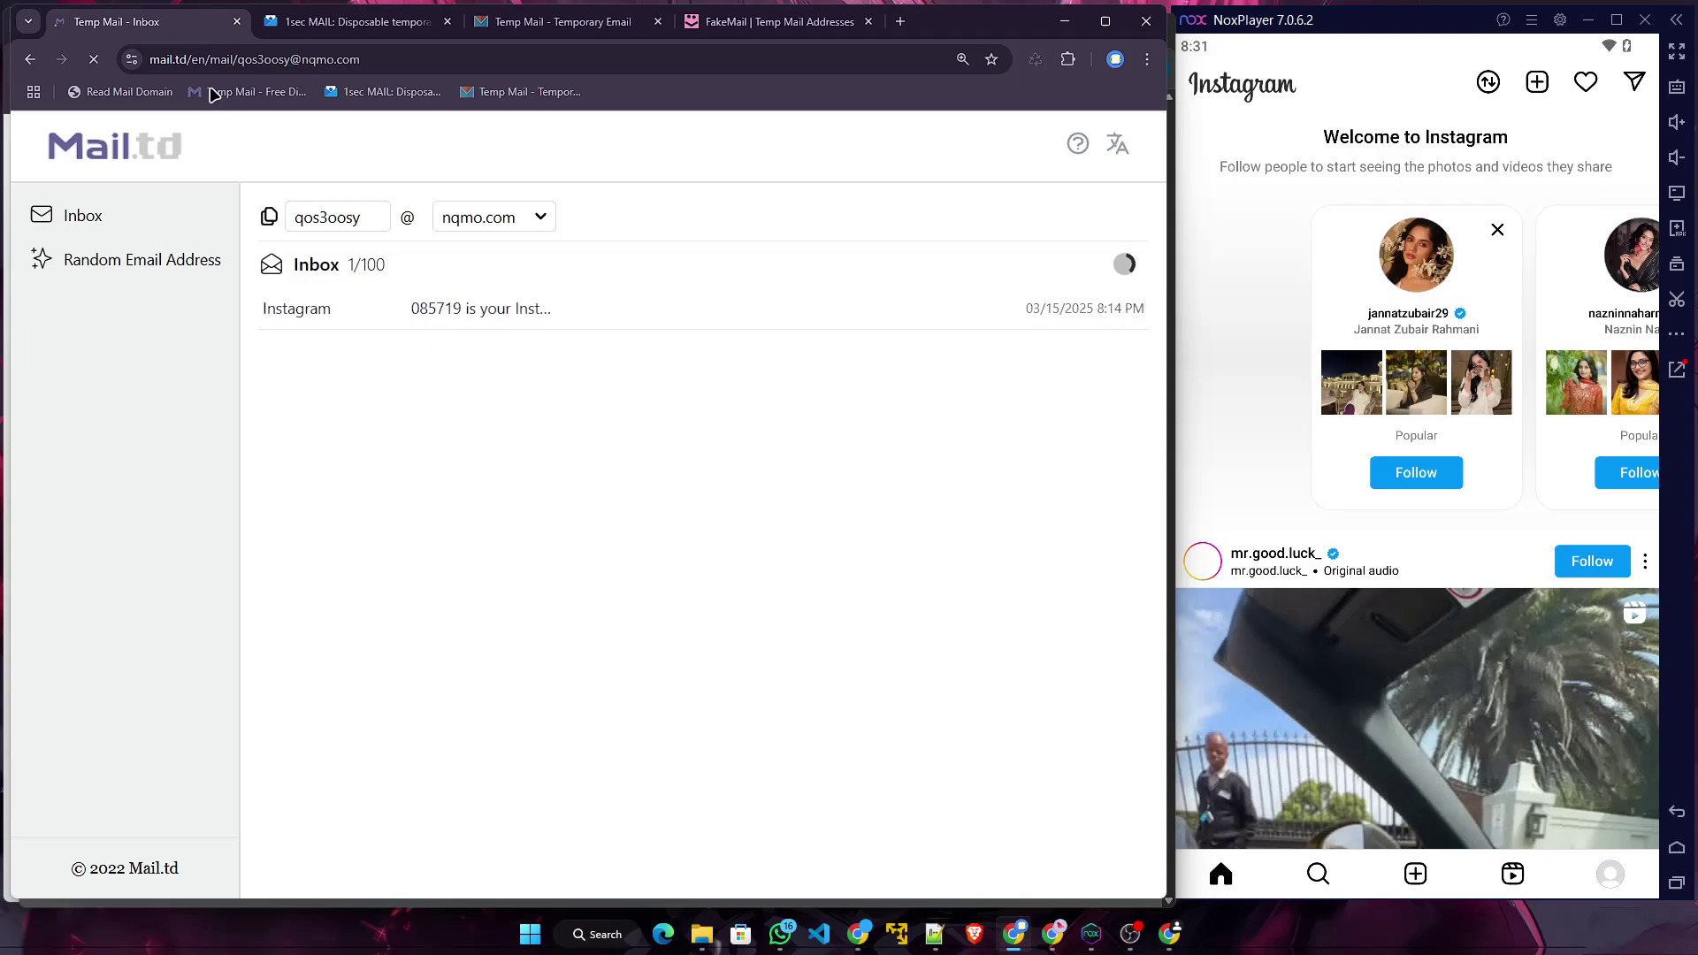
left_click(168, 259)
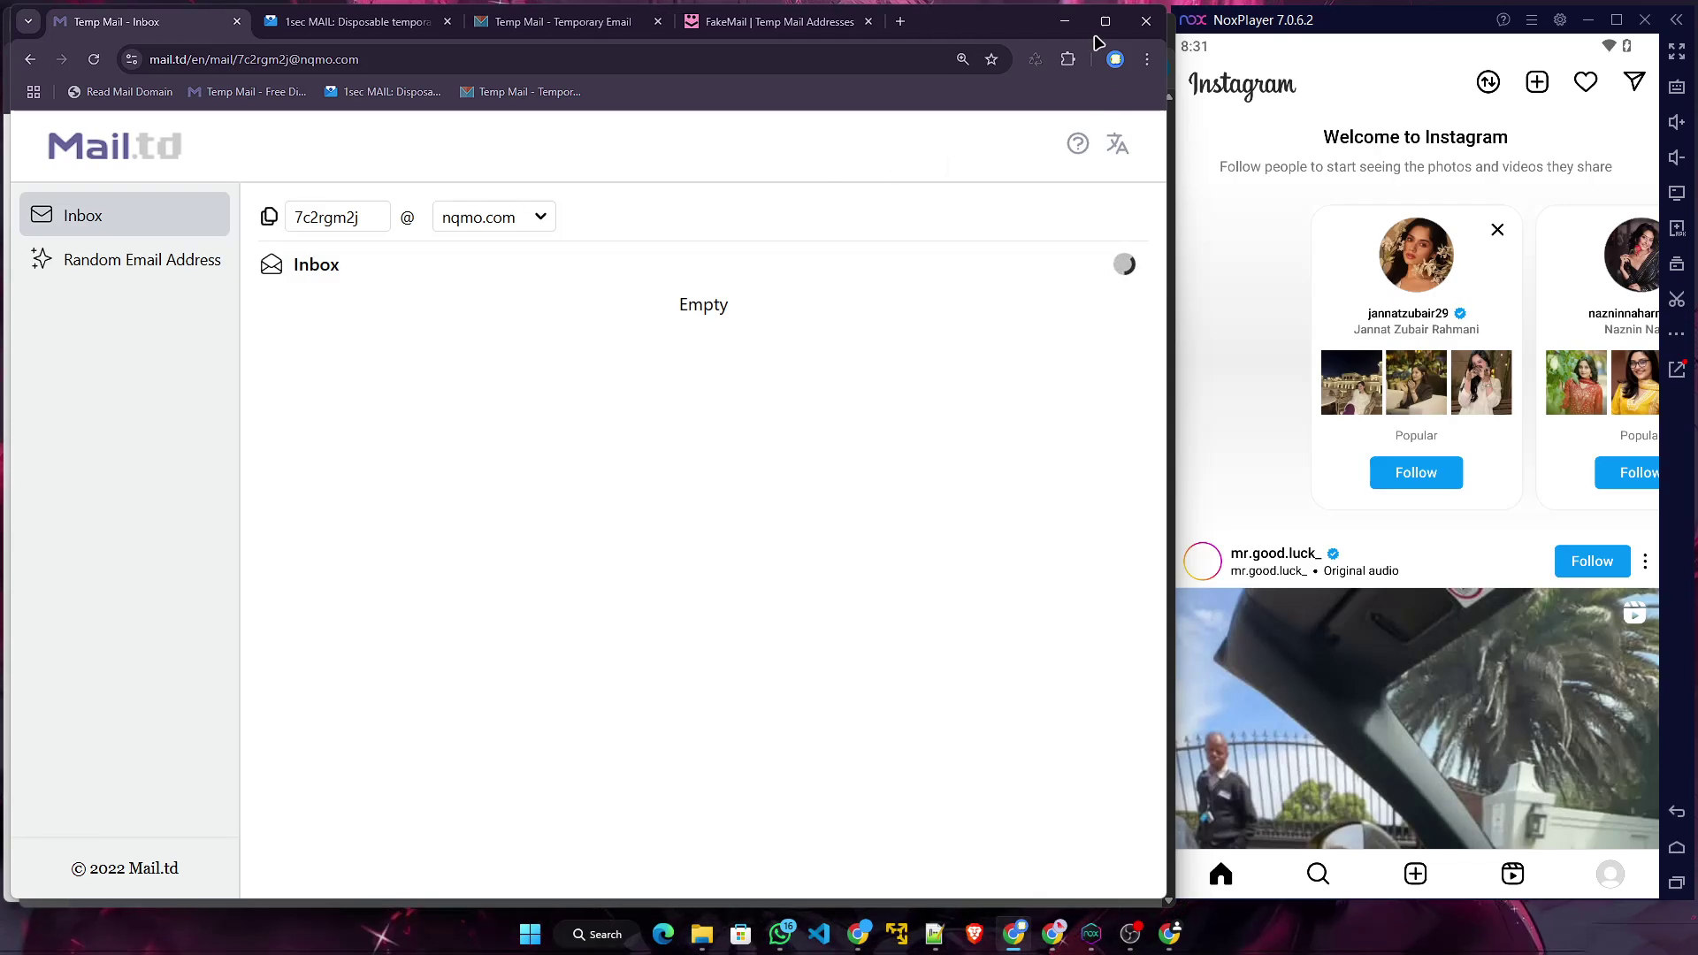
- Invite the new temp address with full control plus Finance manage access, skipping assets
left_click(1065, 21)
right_click(622, 351)
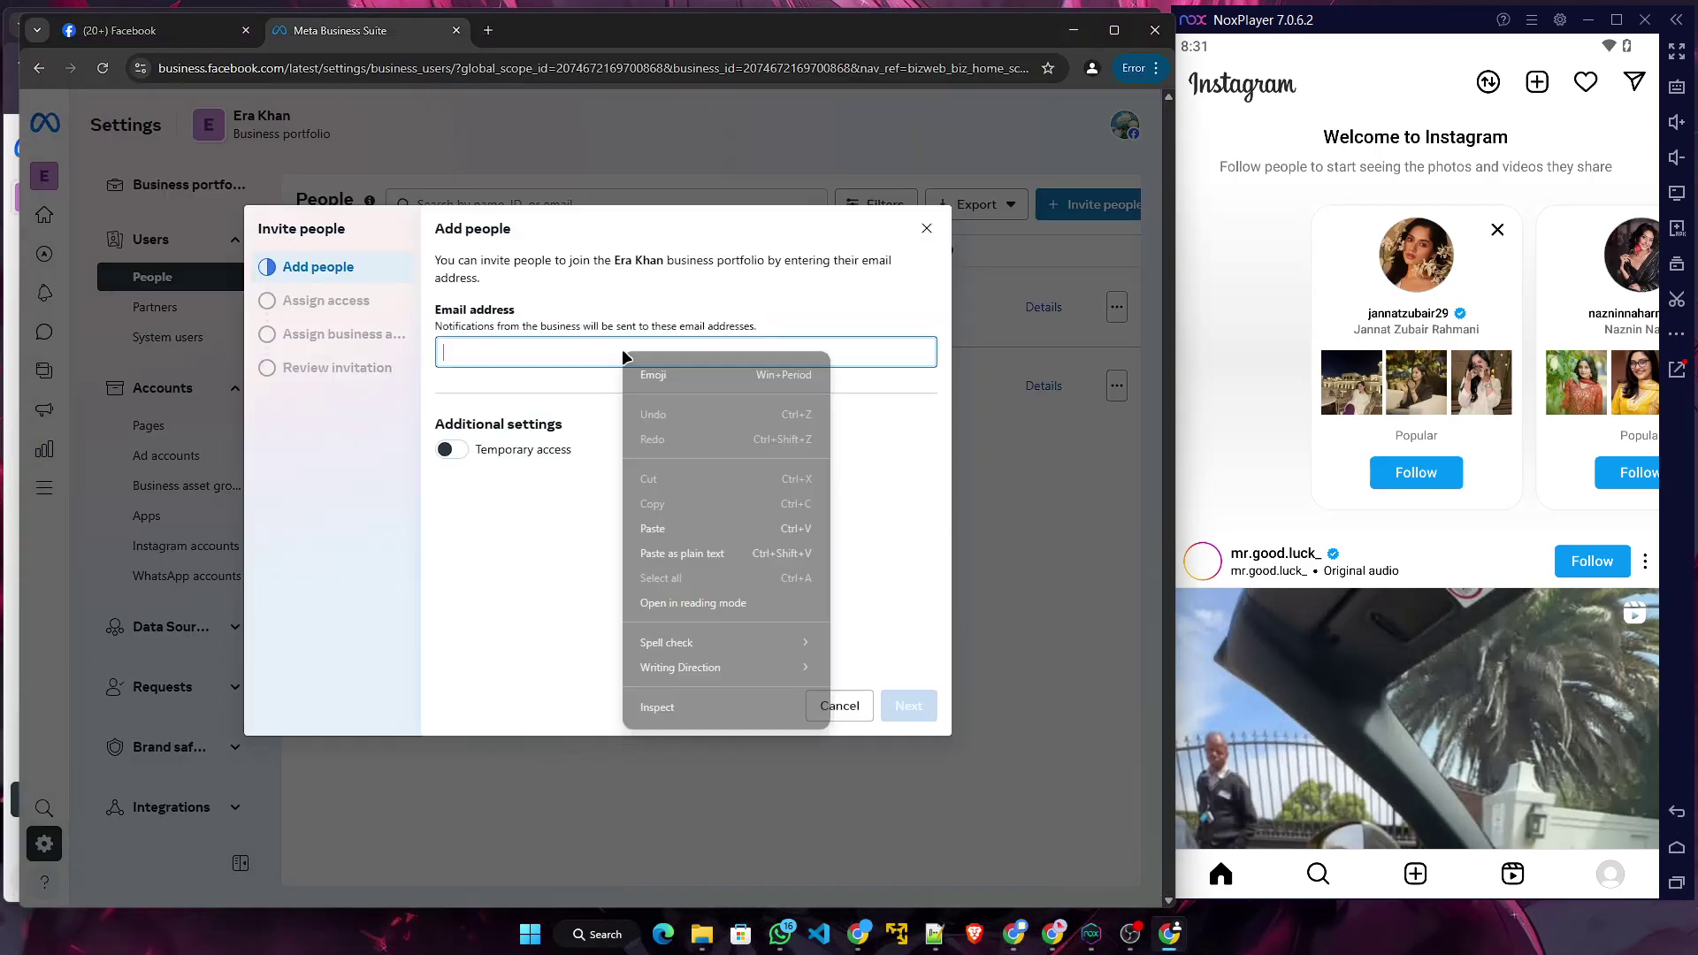
left_click(681, 528)
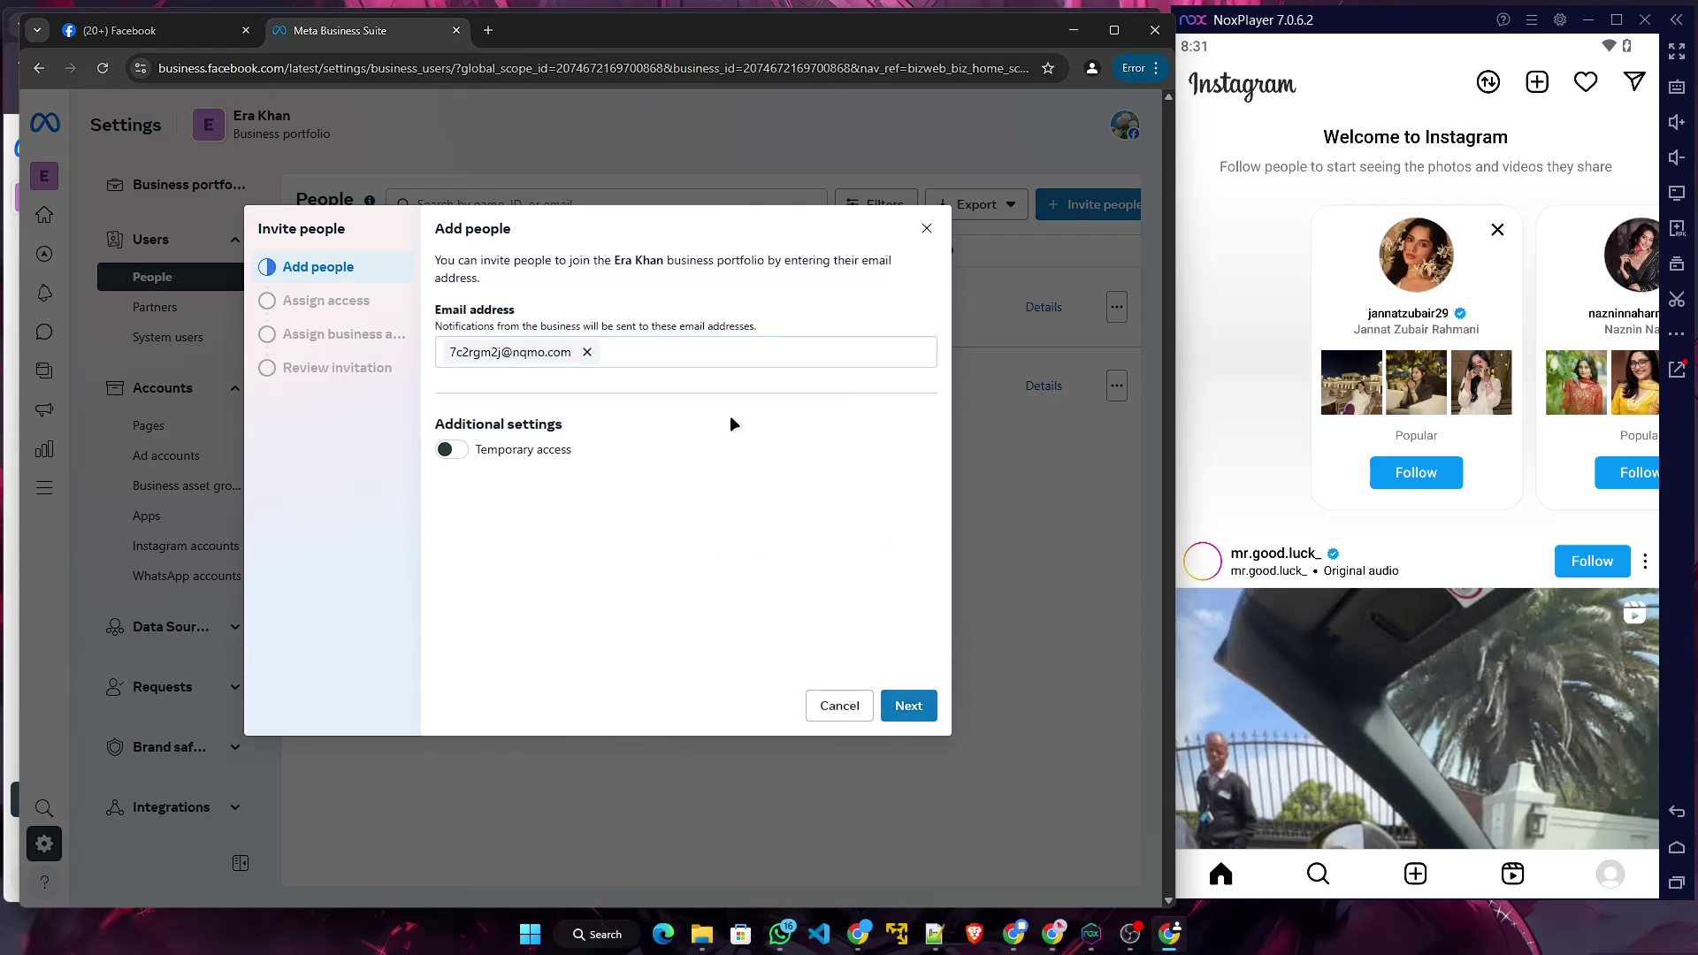
left_click(912, 706)
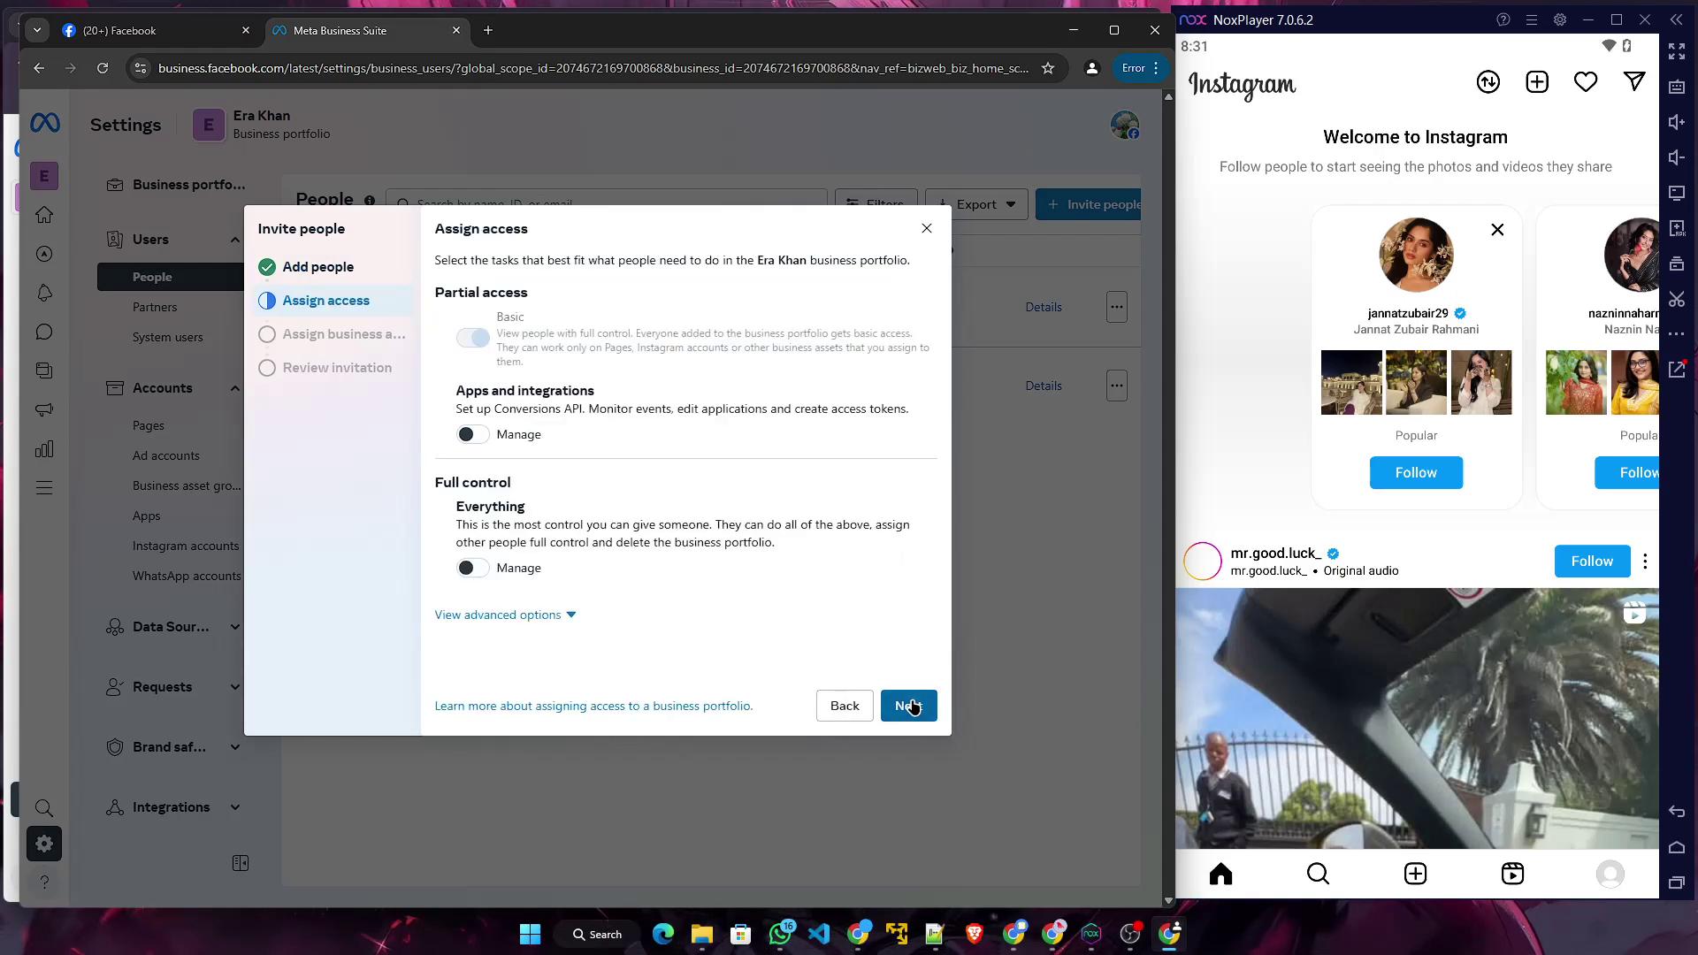
left_click(473, 568)
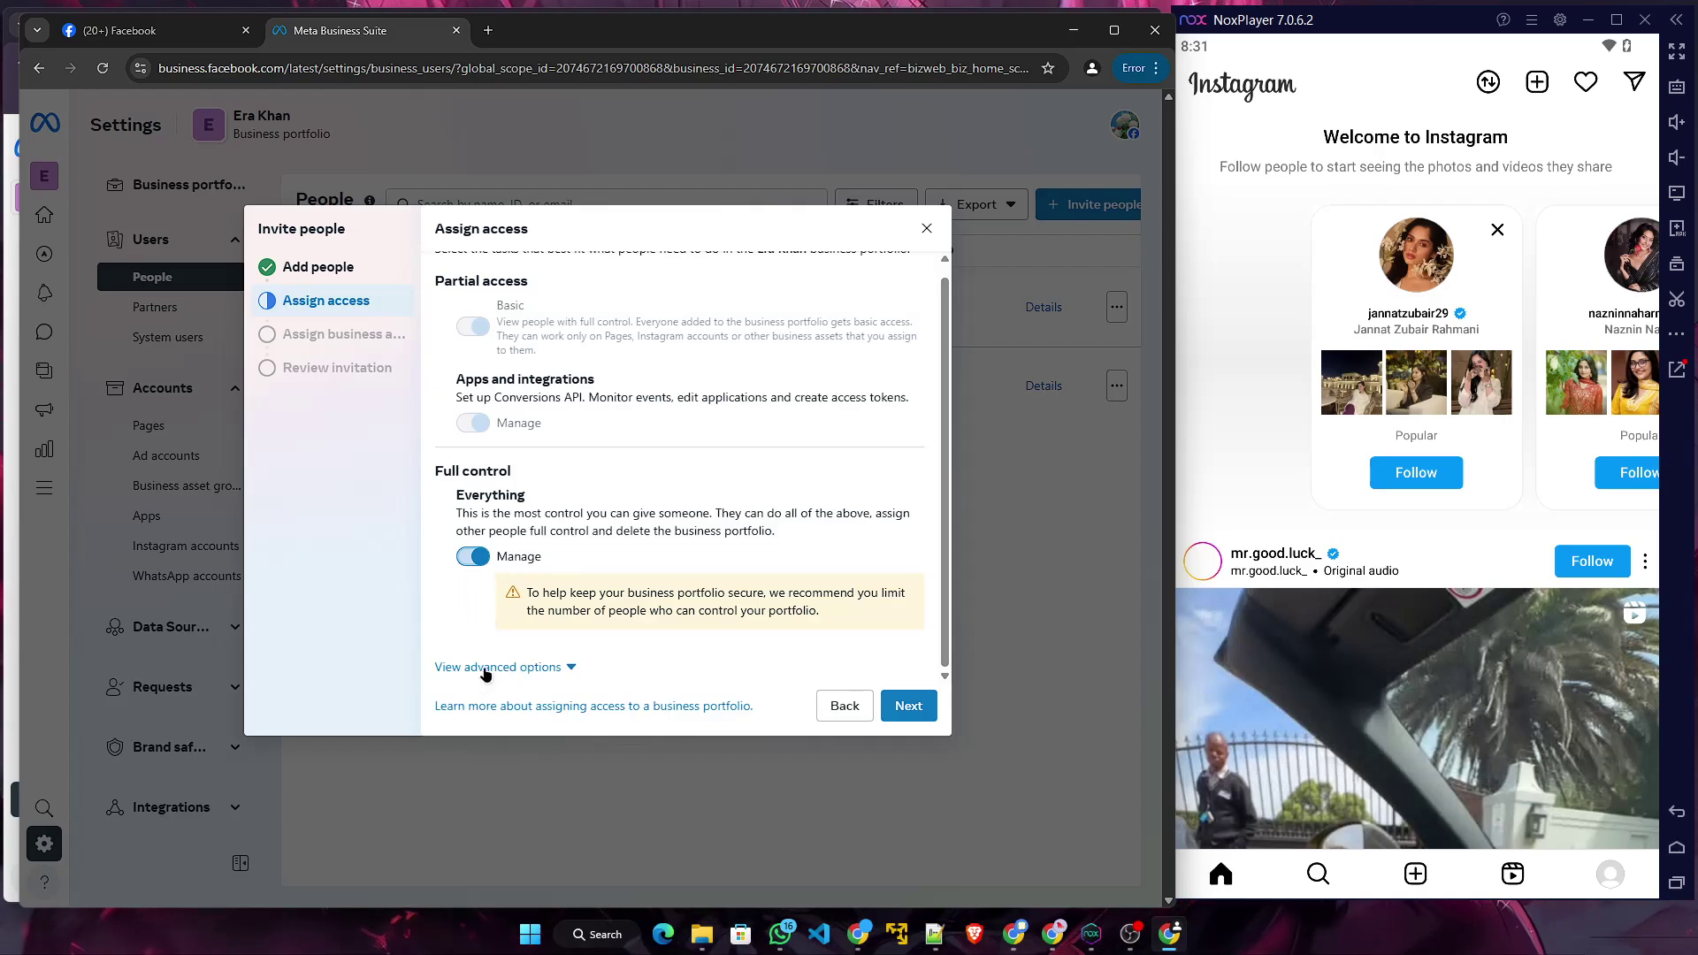
left_click(564, 665)
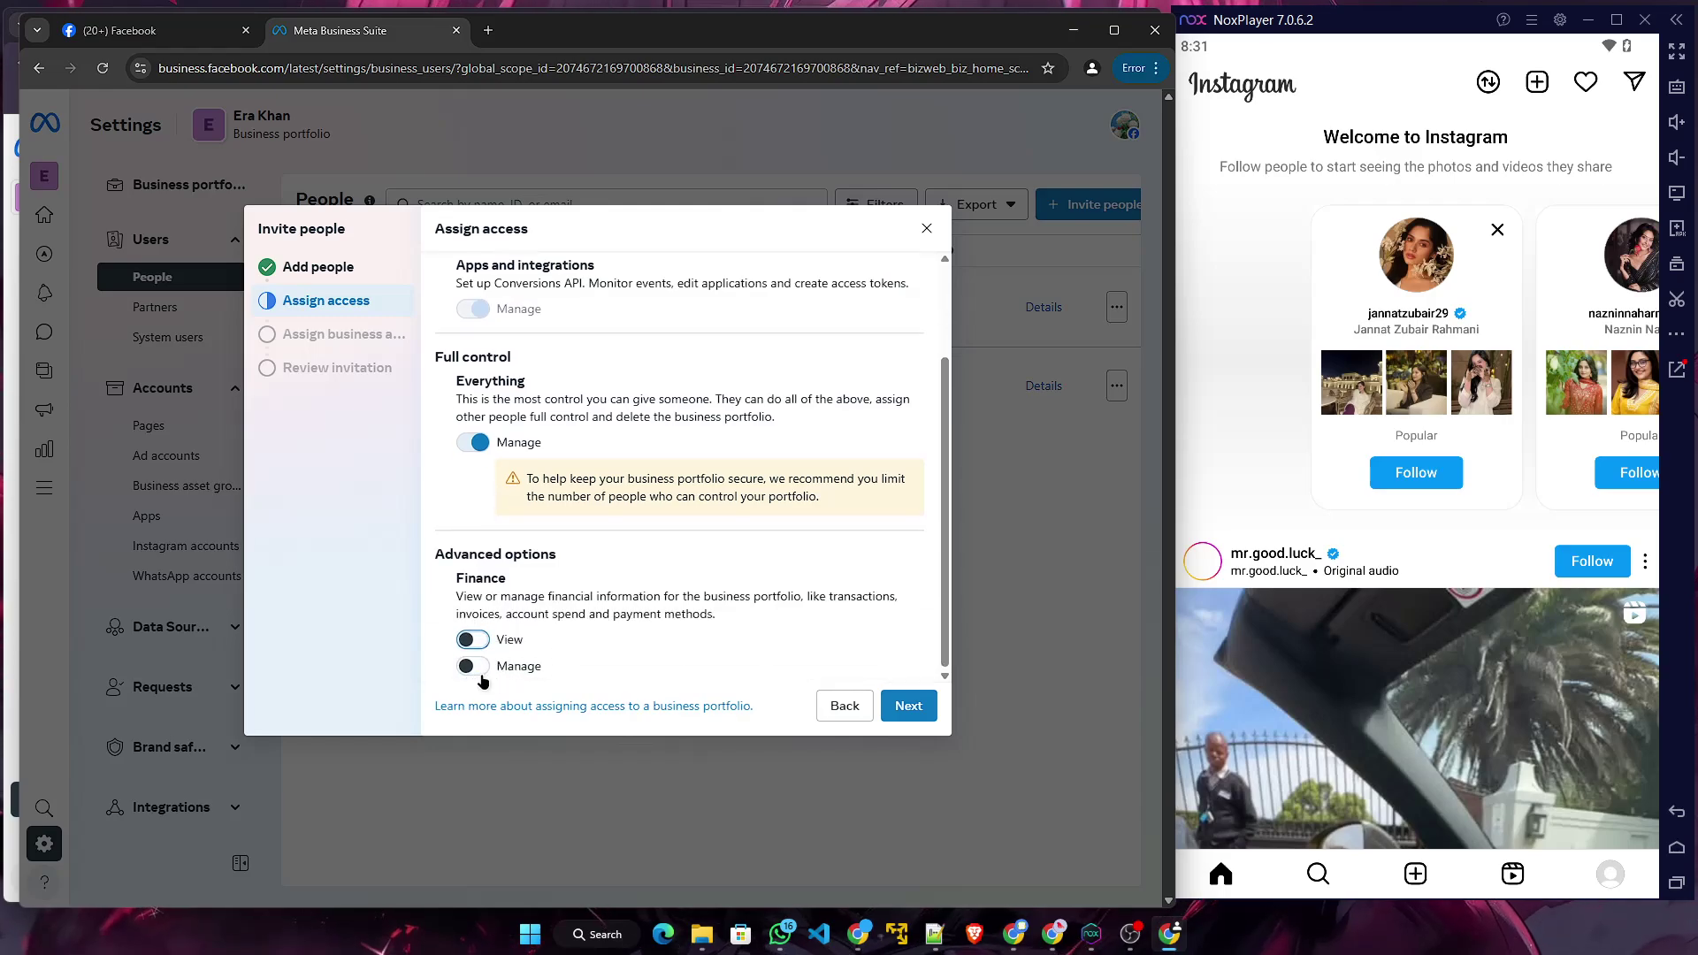
left_click(471, 667)
left_click(907, 712)
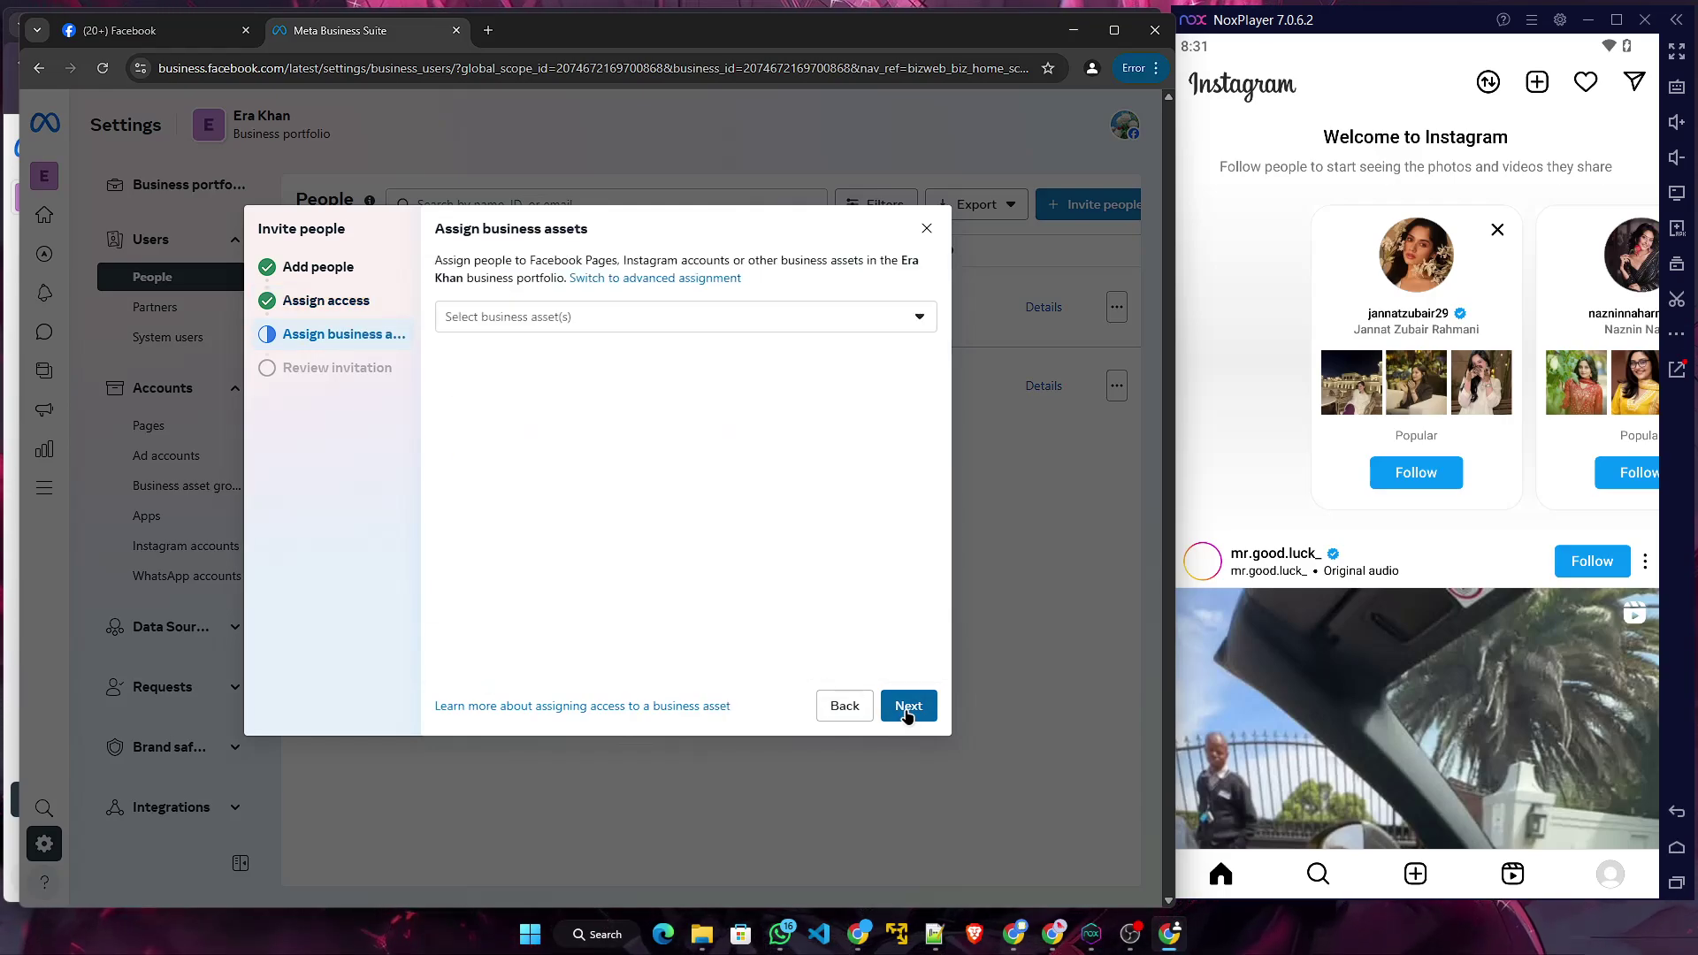
left_click(906, 712)
left_click(911, 708)
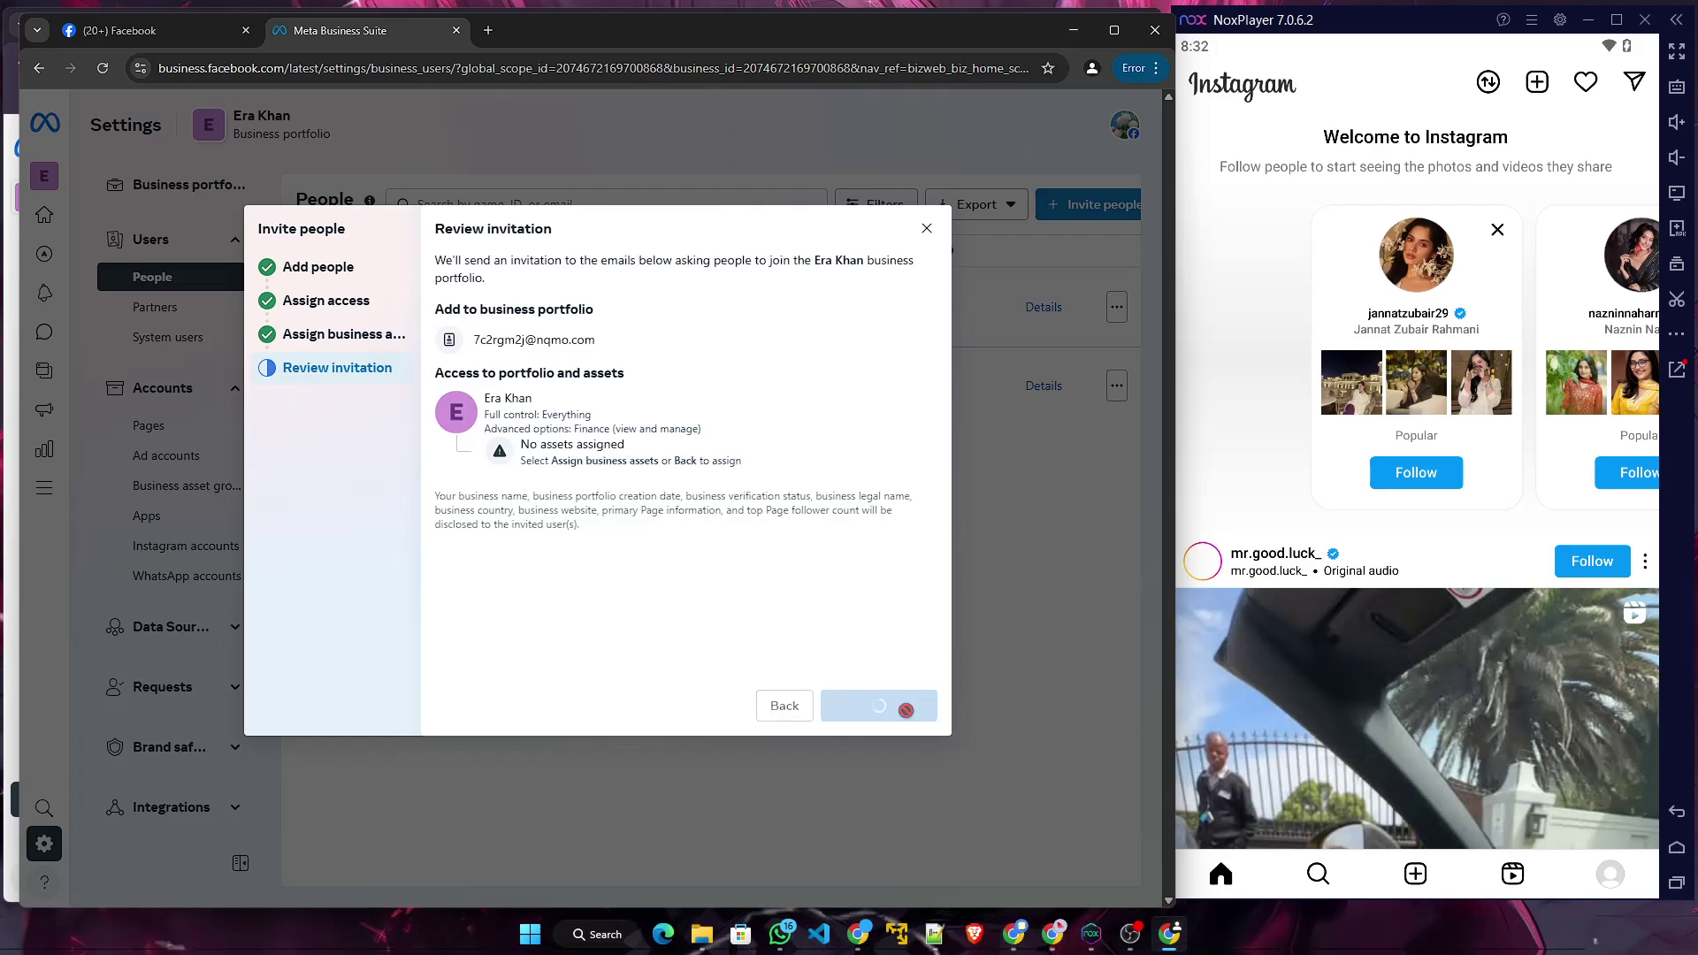
- Open Facebook's invitation email in Mail.td and copy its View invitation link for Notepad++
mouse_move(1022, 939)
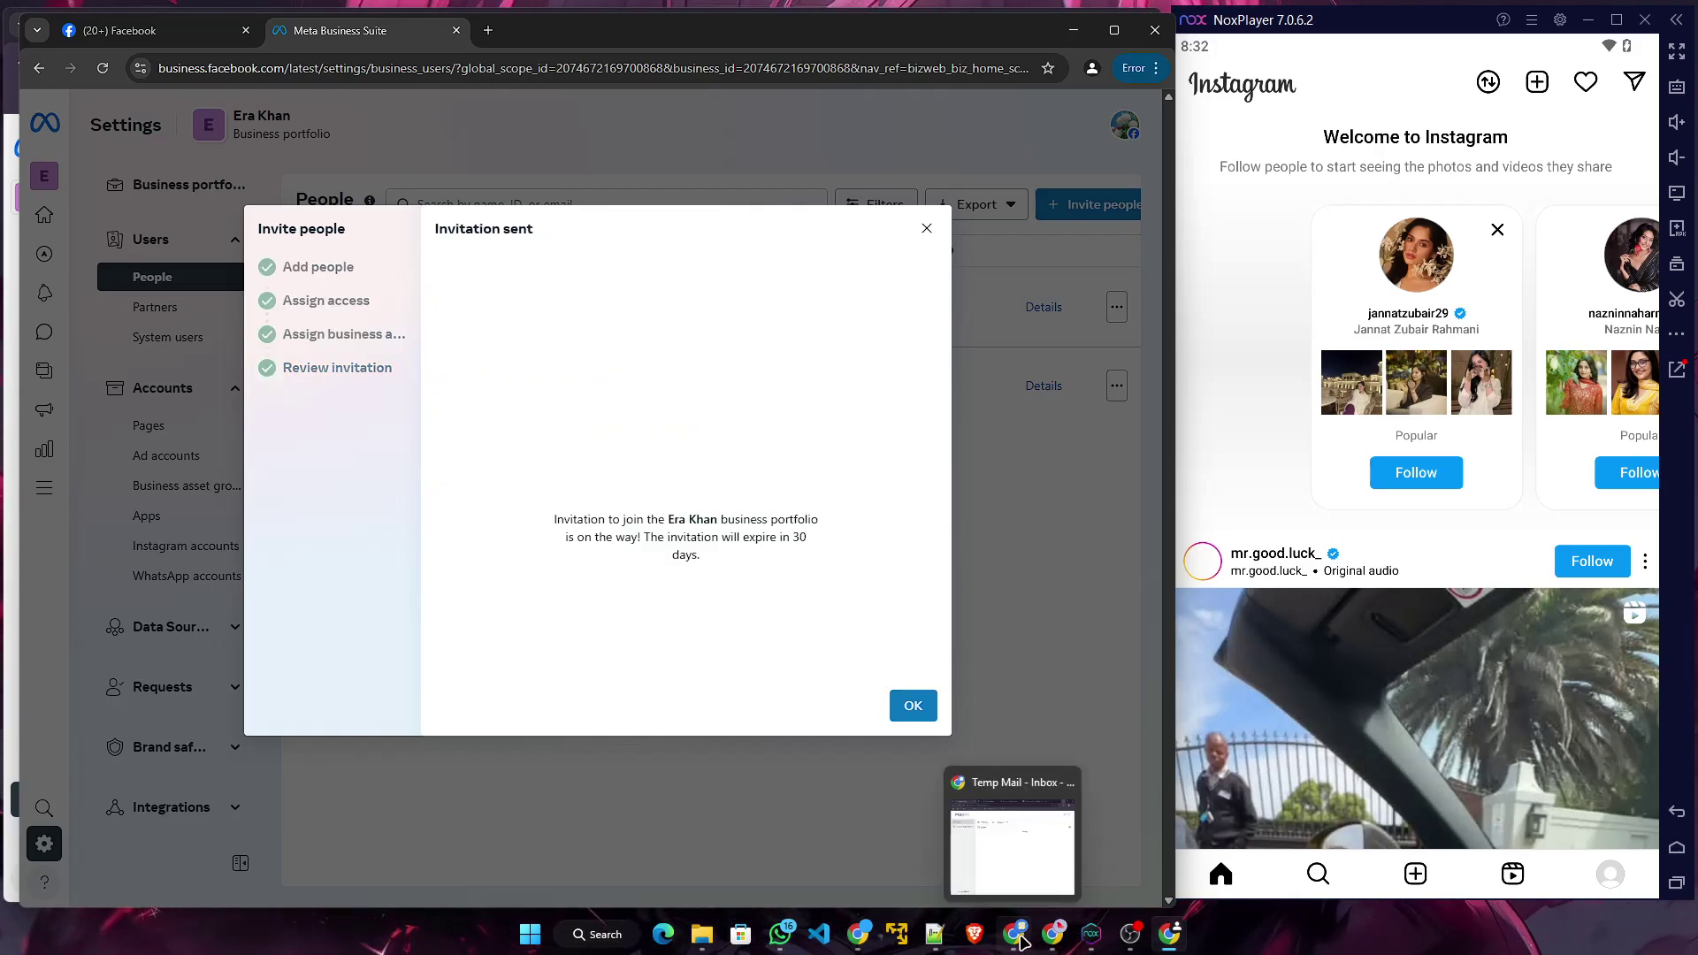
key("Return")
left_click(1015, 940)
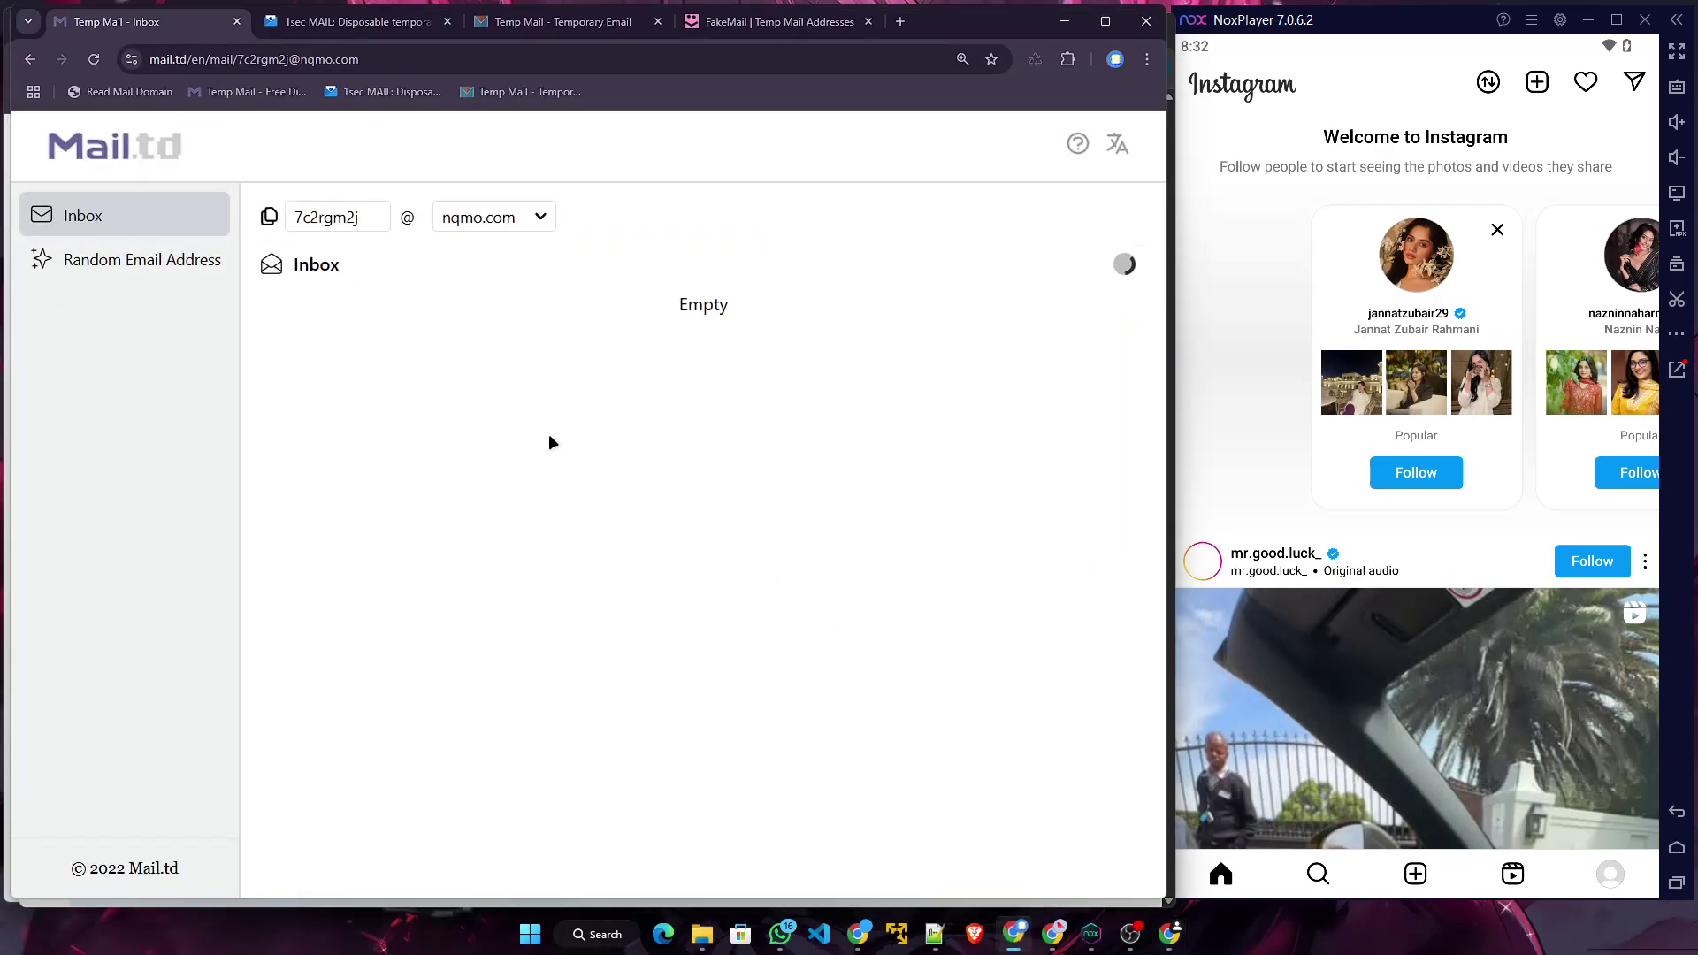
left_click(538, 311)
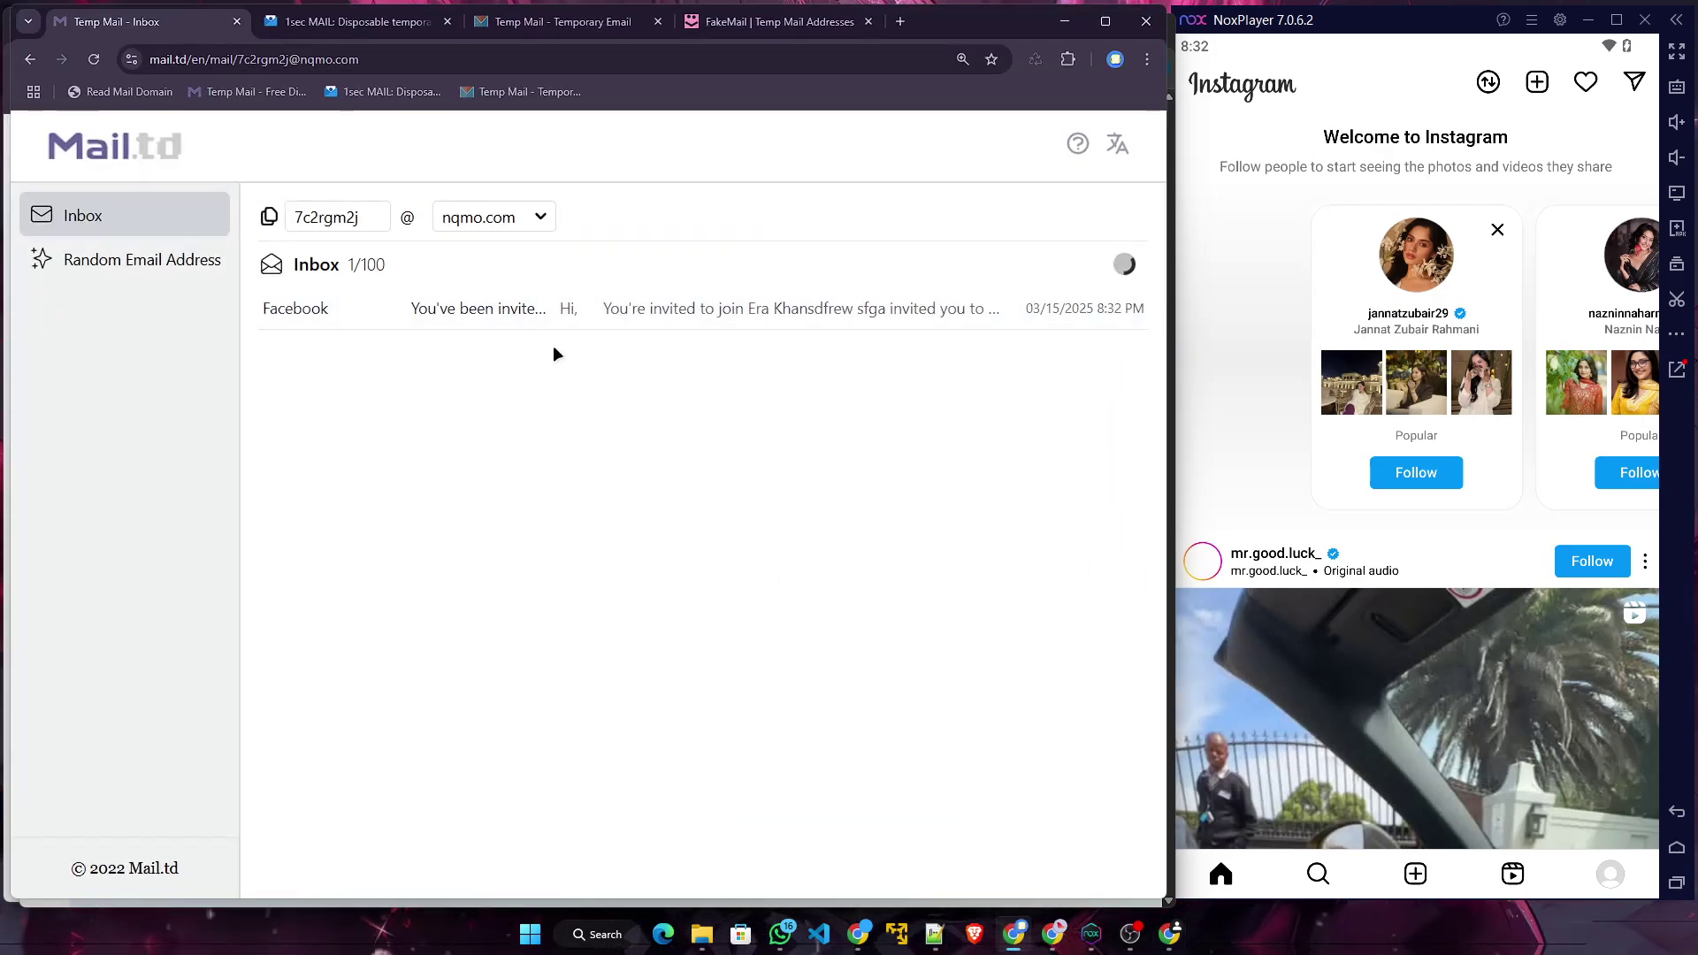
scroll(678, 590, "down", 5)
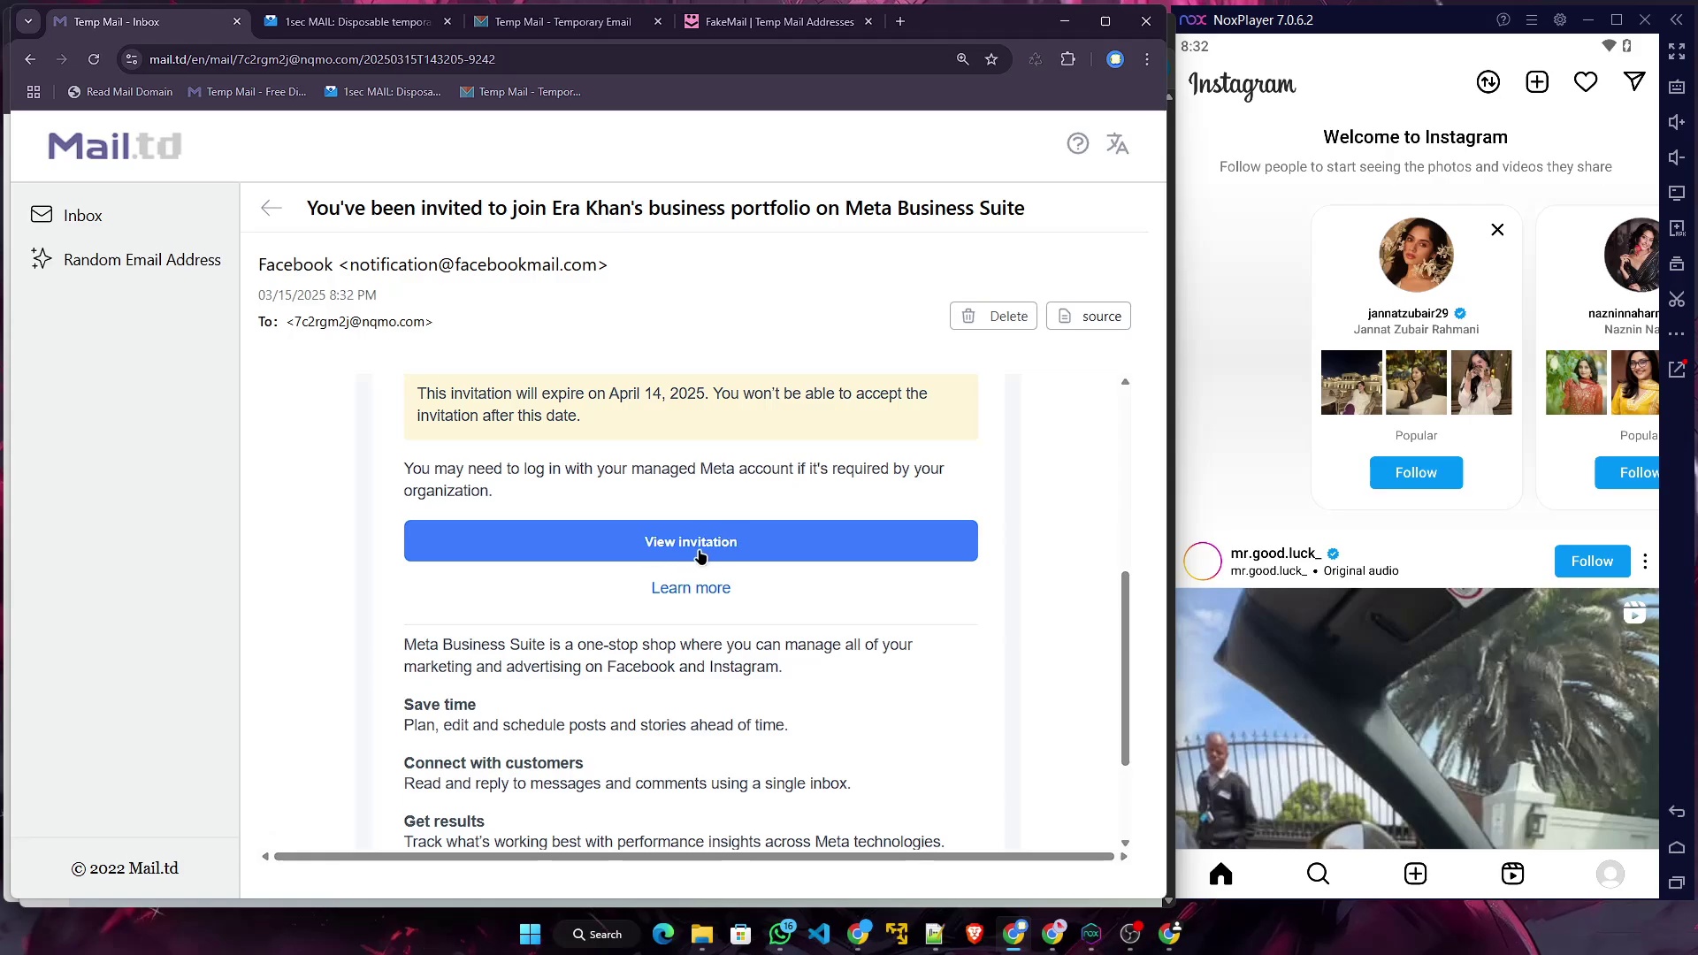
right_click(688, 541)
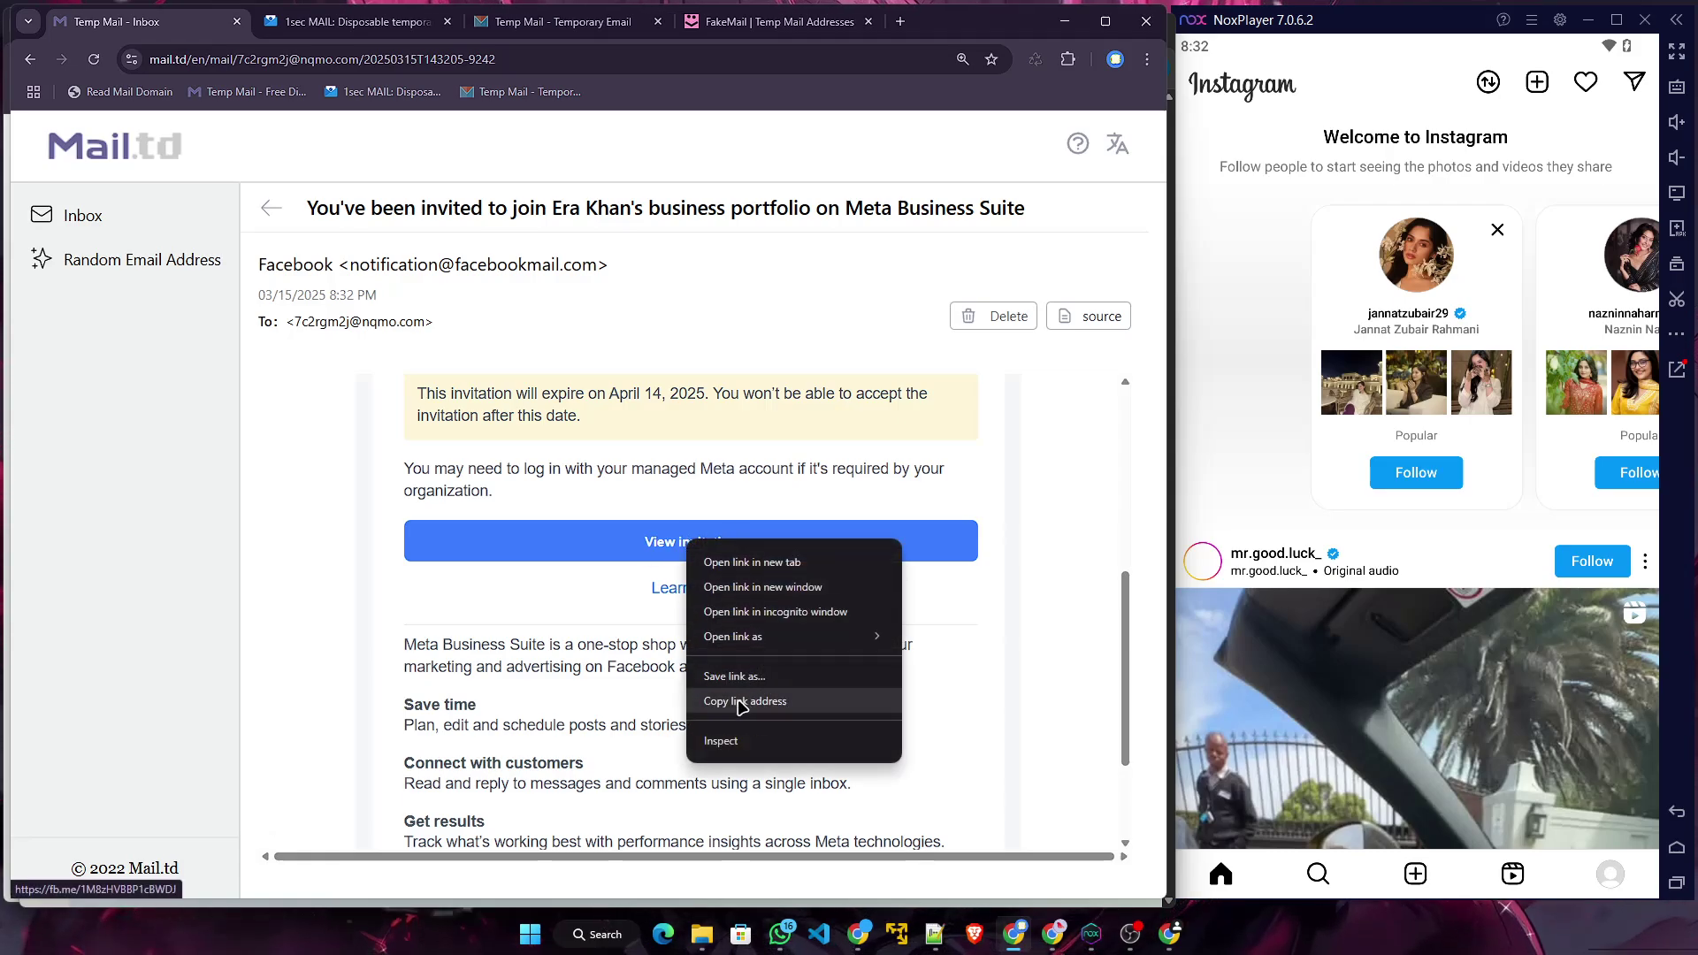
left_click(766, 701)
left_click(935, 934)
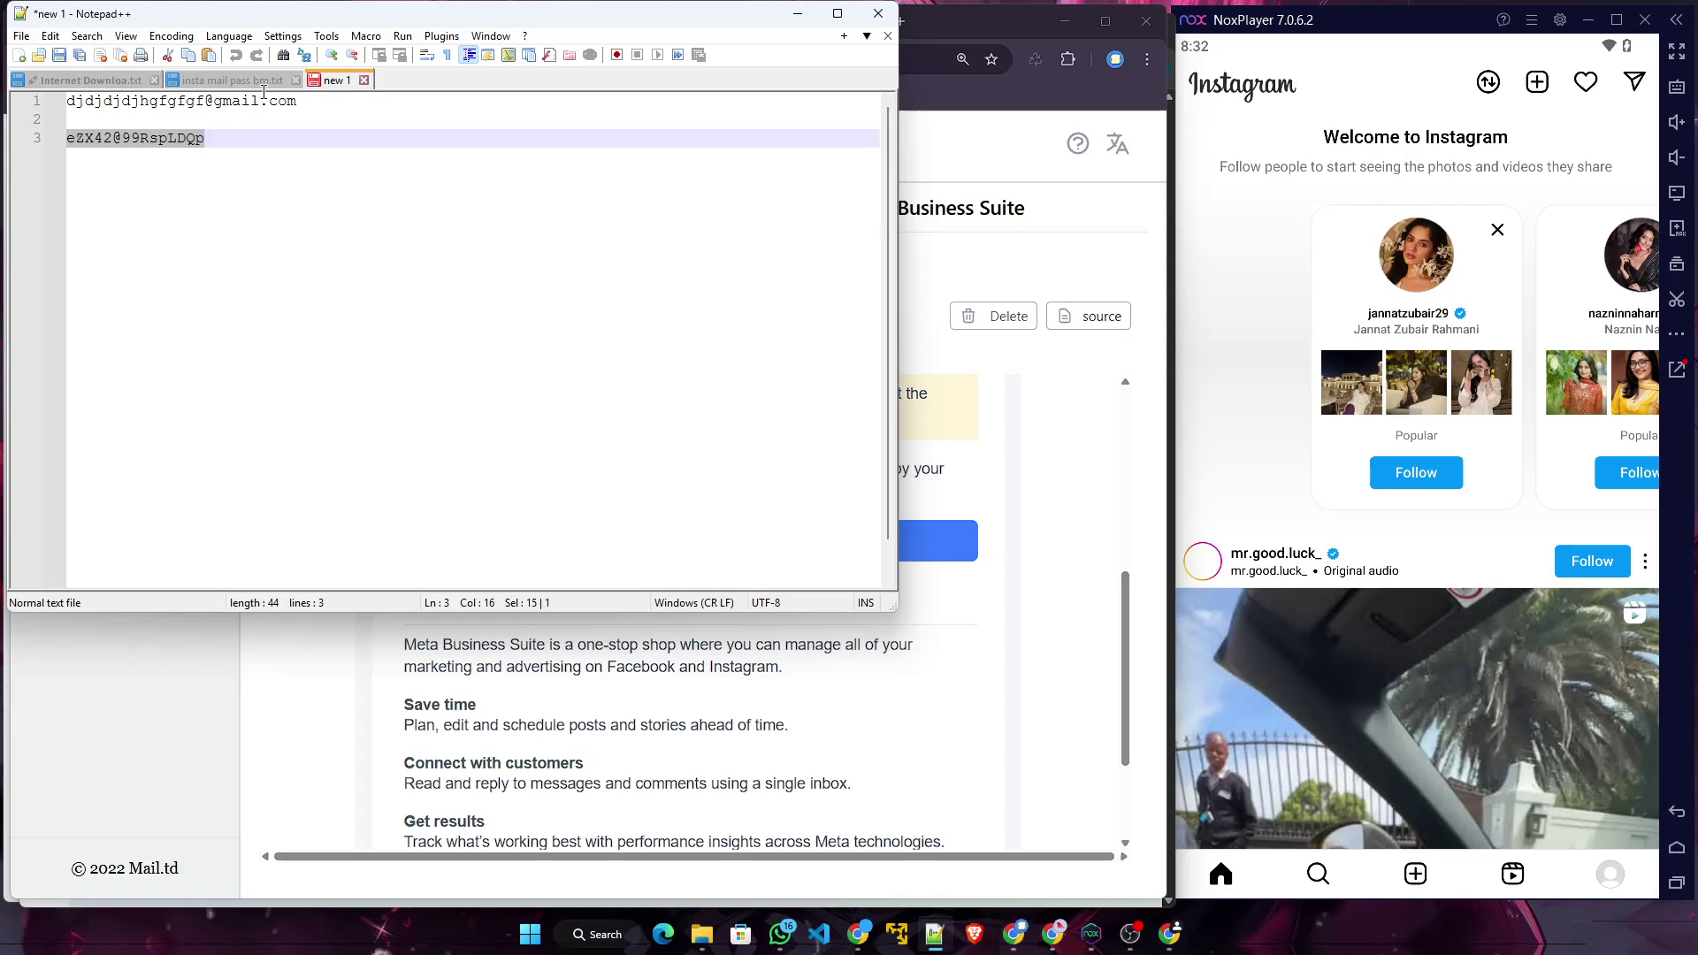
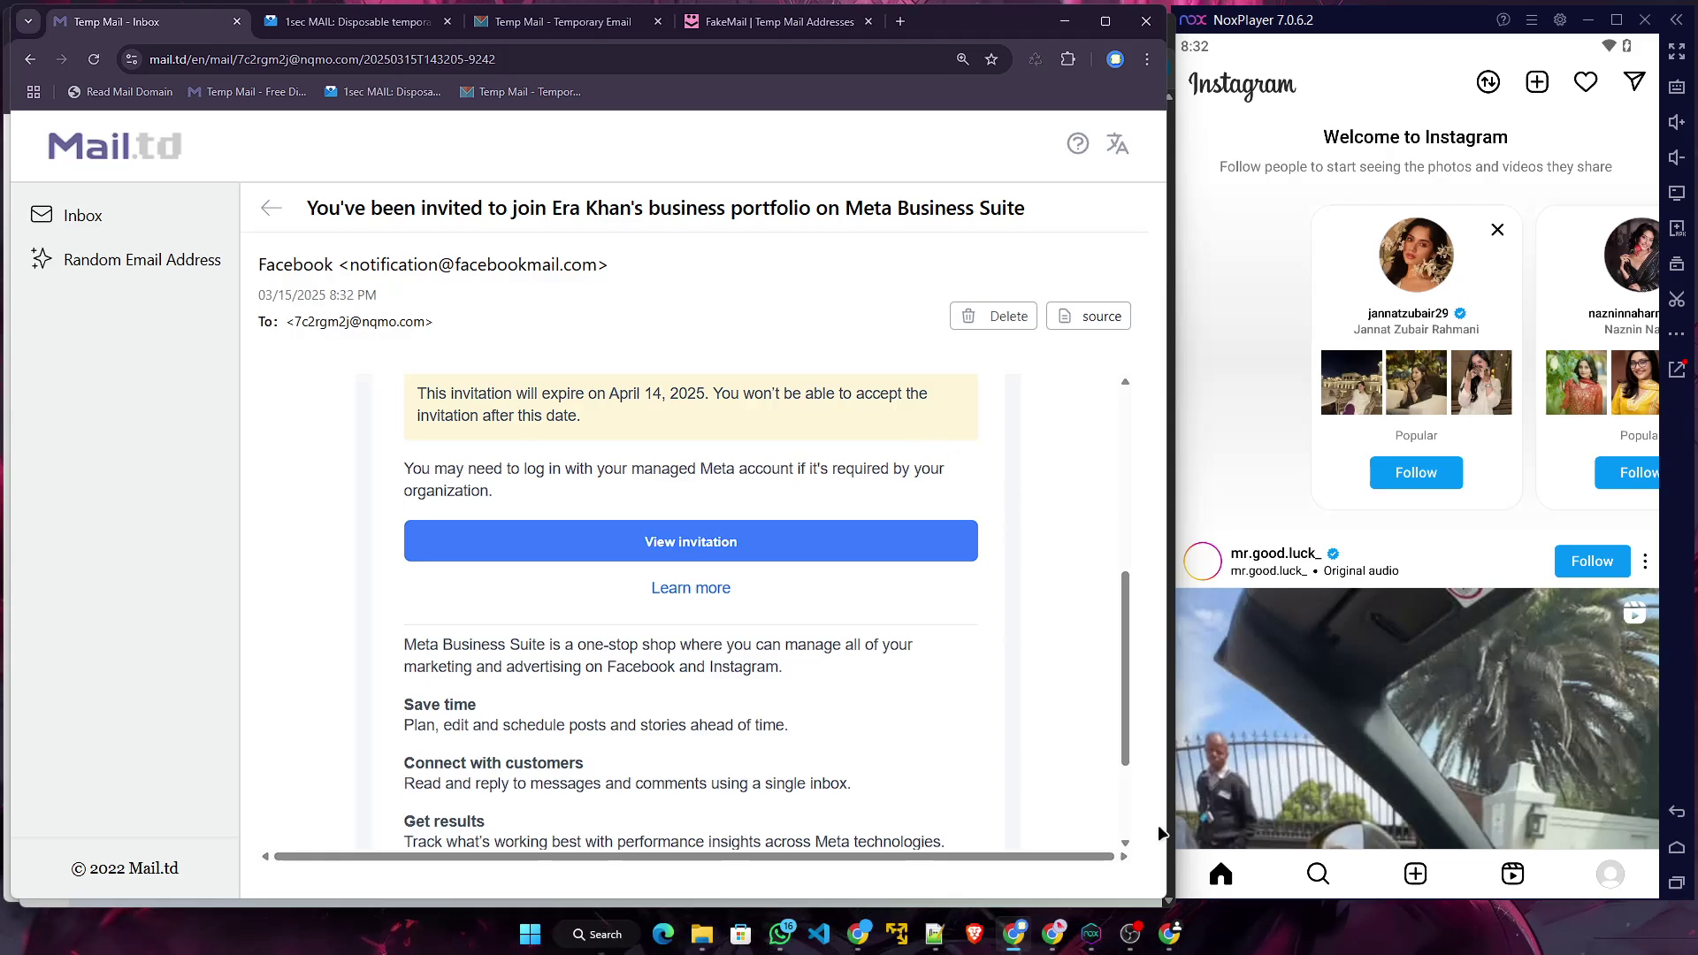
- Bring the OBS Studio window in front of the Mail.td invitation email, recording still running
left_click(1130, 933)
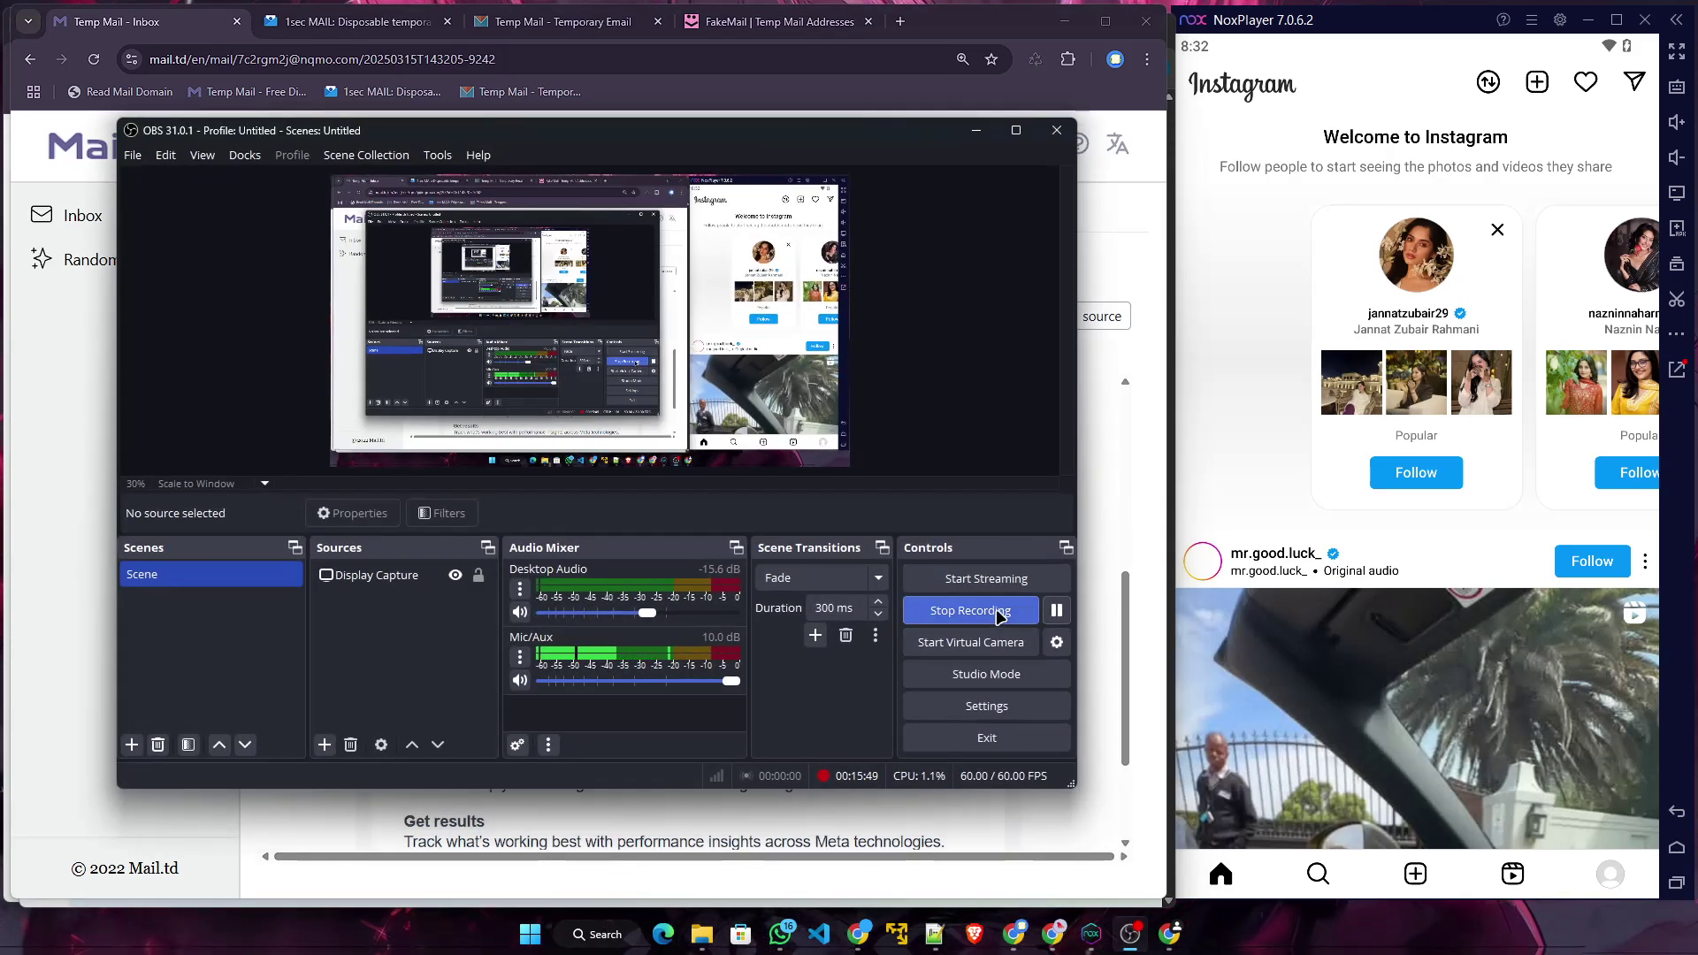